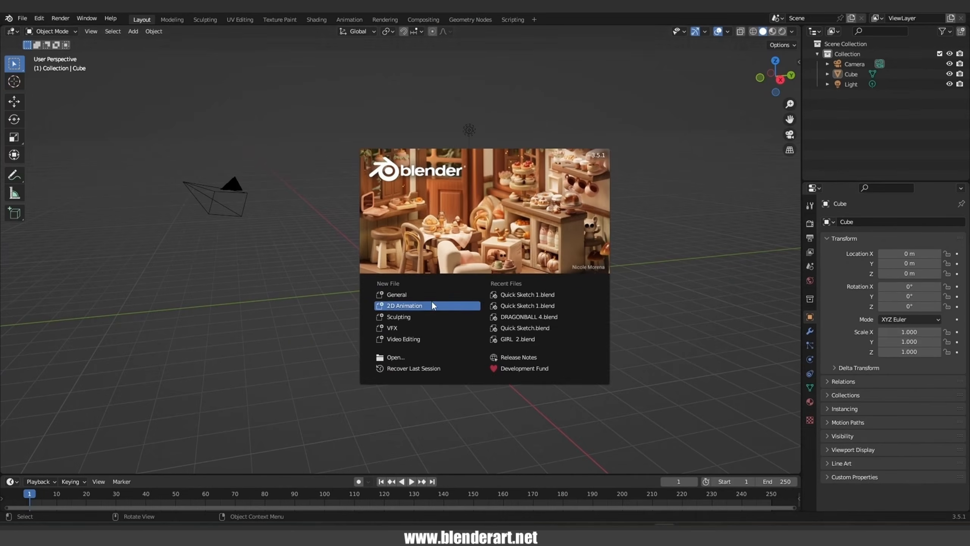
Start a new General file and try zooming and panning the viewport around the default cube.
{"action": "left_click", "coordinate": [422, 294]}
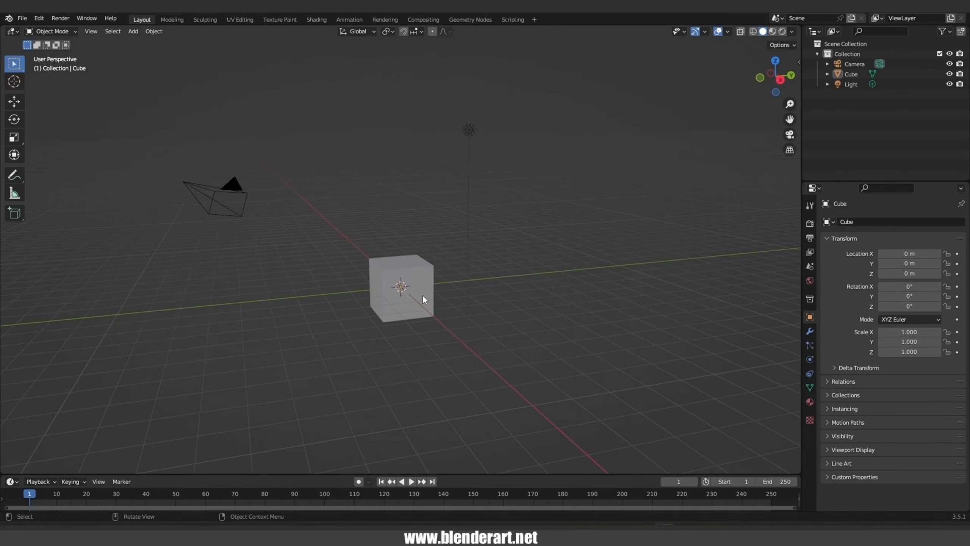
{"action": "key", "text": "F7"}
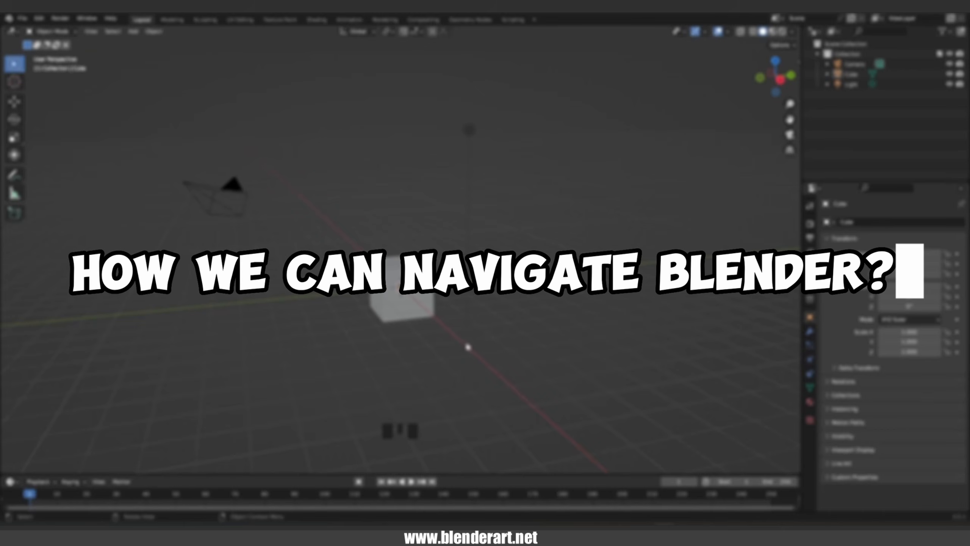
{"action": "scroll", "coordinate": [384, 306], "scroll_direction": "up", "scroll_amount": 9}
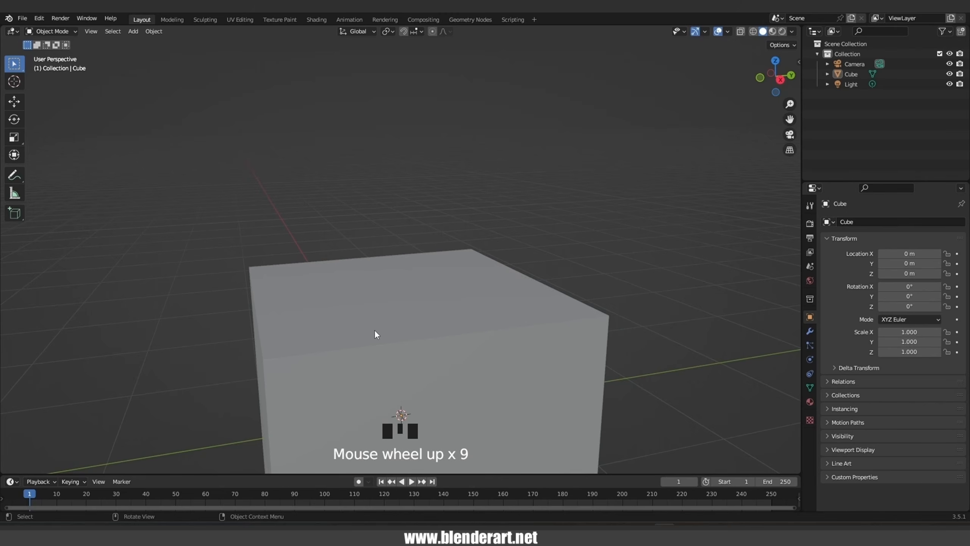
{"action": "scroll", "coordinate": [376, 371], "scroll_direction": "down", "scroll_amount": 10}
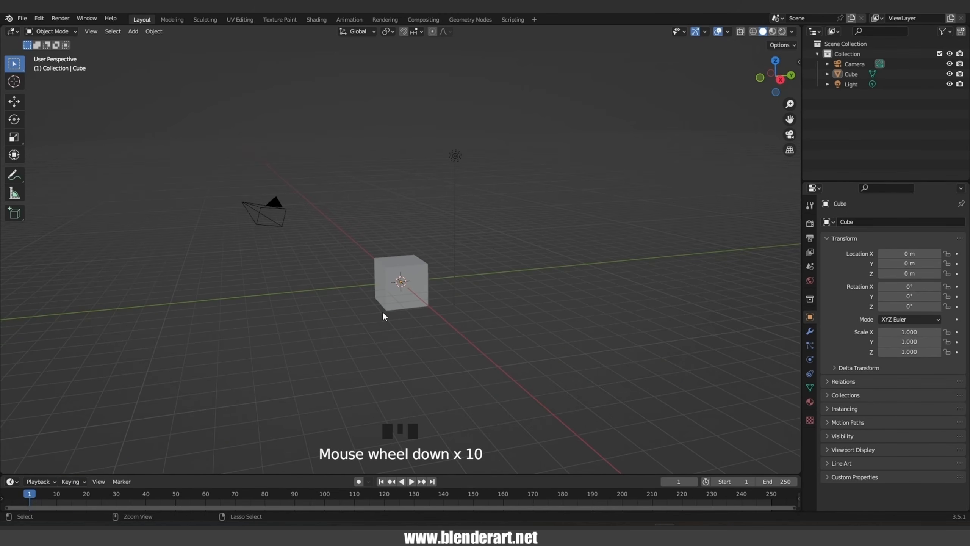
{"action": "mouse_move", "coordinate": [382, 311]}
{"action": "middle_mouse_down", "text": "ctrl"}
{"action": "mouse_move", "coordinate": [520, 199]}
{"action": "mouse_move", "coordinate": [437, 320]}
{"action": "mouse_move", "coordinate": [249, 318]}
{"action": "mouse_move", "coordinate": [428, 319]}
{"action": "mouse_move", "coordinate": [365, 316]}
{"action": "middle_mouse_up", "text": "ctrl"}
{"action": "middle_click_drag", "start_coordinate": [432, 309], "coordinate": [479, 318], "text": "shift"}
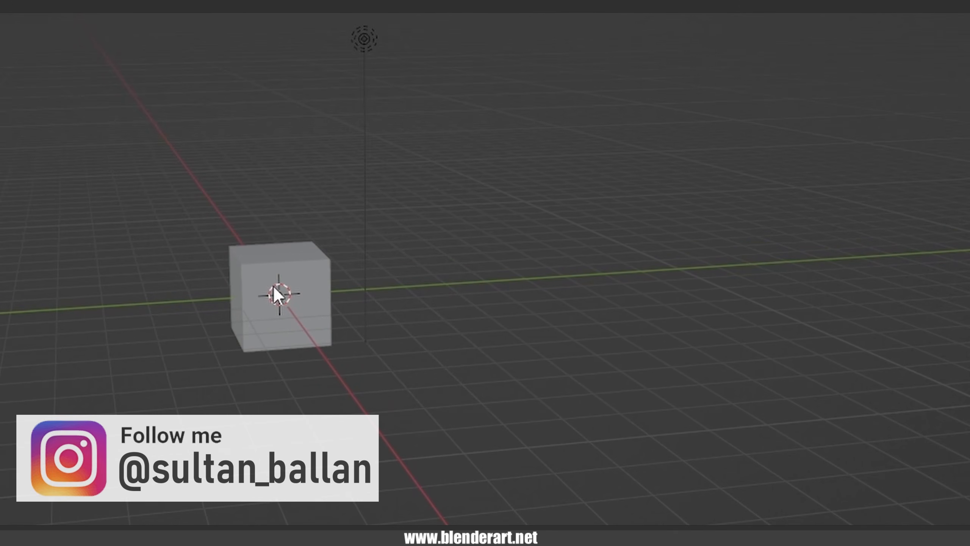
Try selecting and deselecting the cube alone, all objects at once, and the cube and light with a box selection.
{"action": "left_click", "coordinate": [275, 287]}
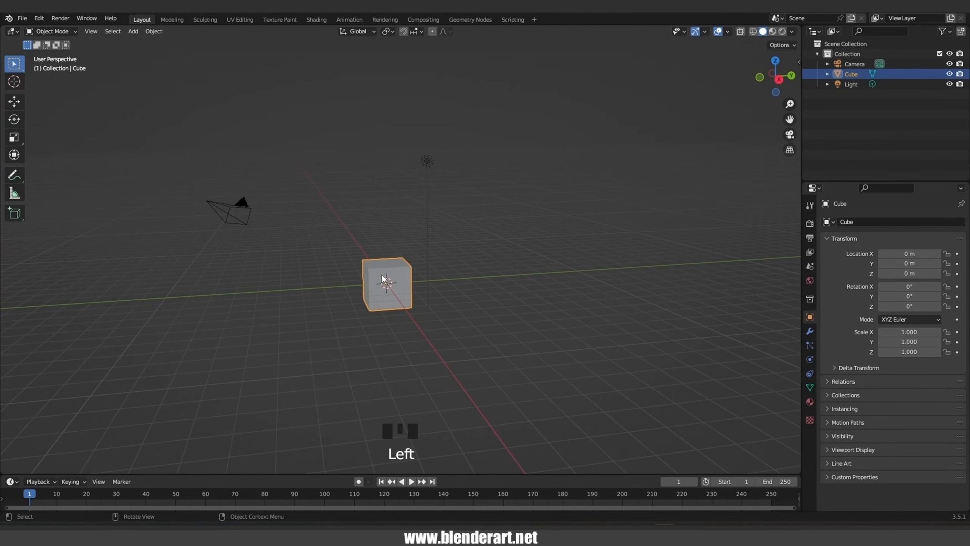
{"action": "left_click", "coordinate": [399, 183]}
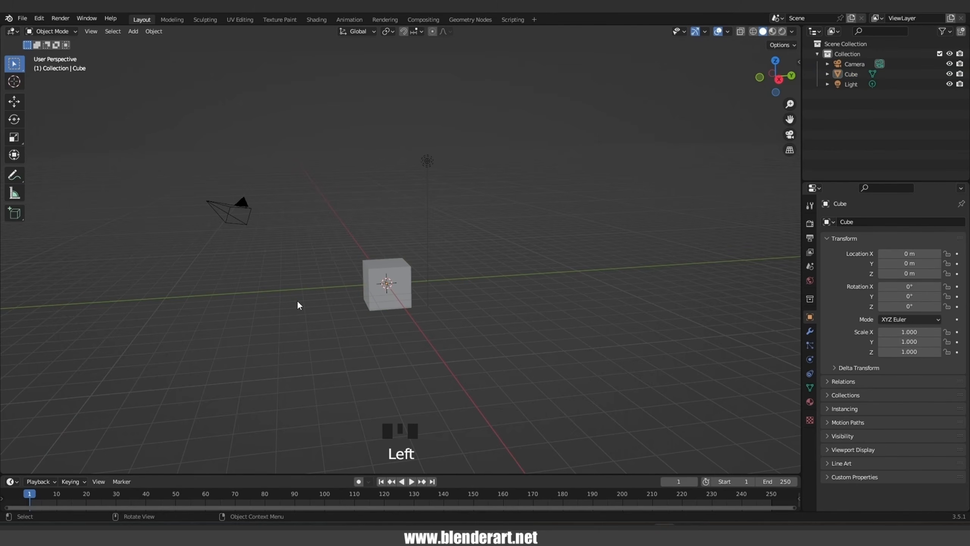
{"action": "key", "text": "a"}
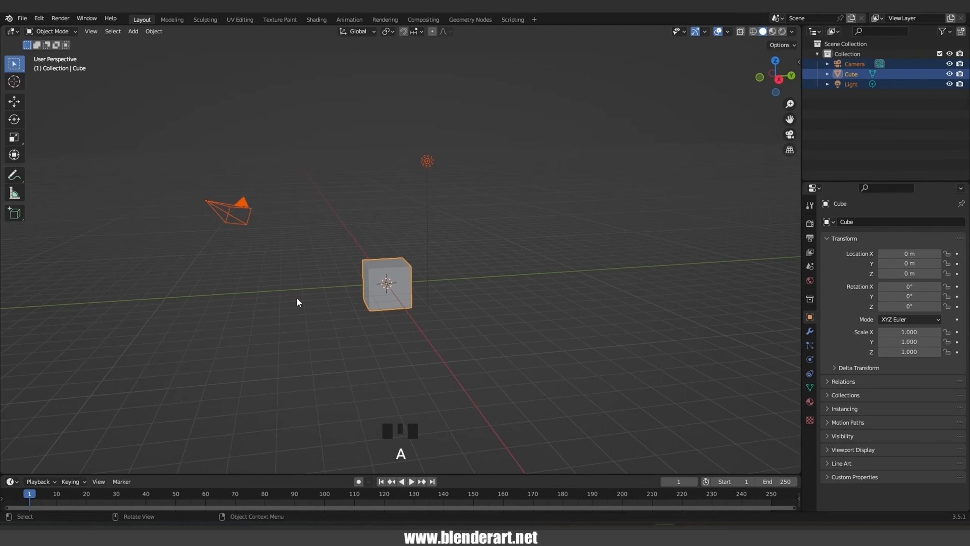
{"action": "key", "text": "a"}
{"action": "key", "text": "a"}
{"action": "key", "text": "a"}
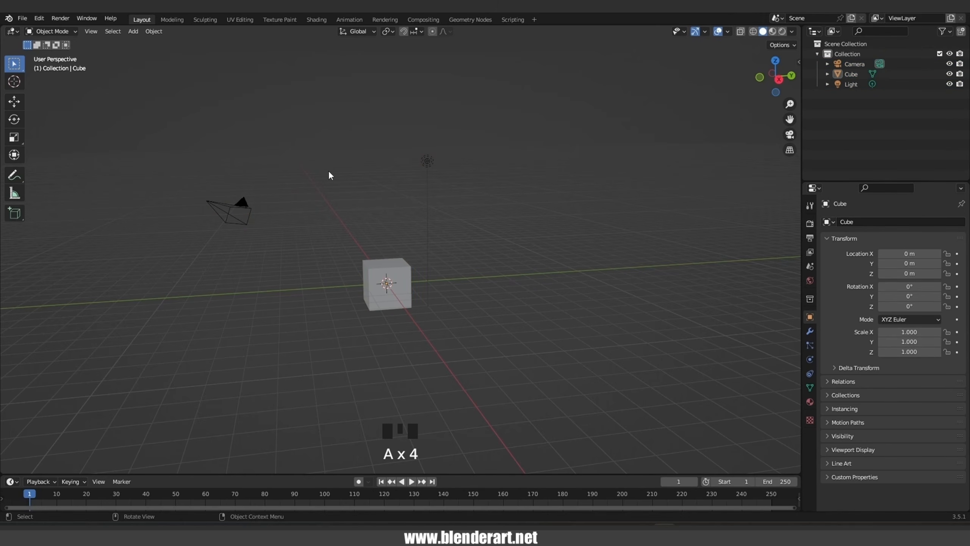
{"action": "left_click_drag", "start_coordinate": [321, 127], "coordinate": [511, 324]}
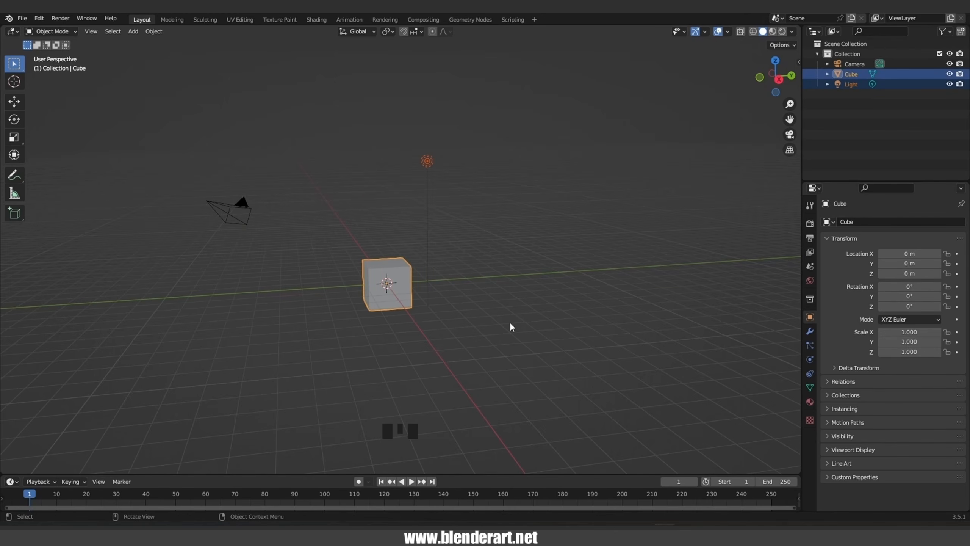
{"action": "left_click", "coordinate": [466, 209]}
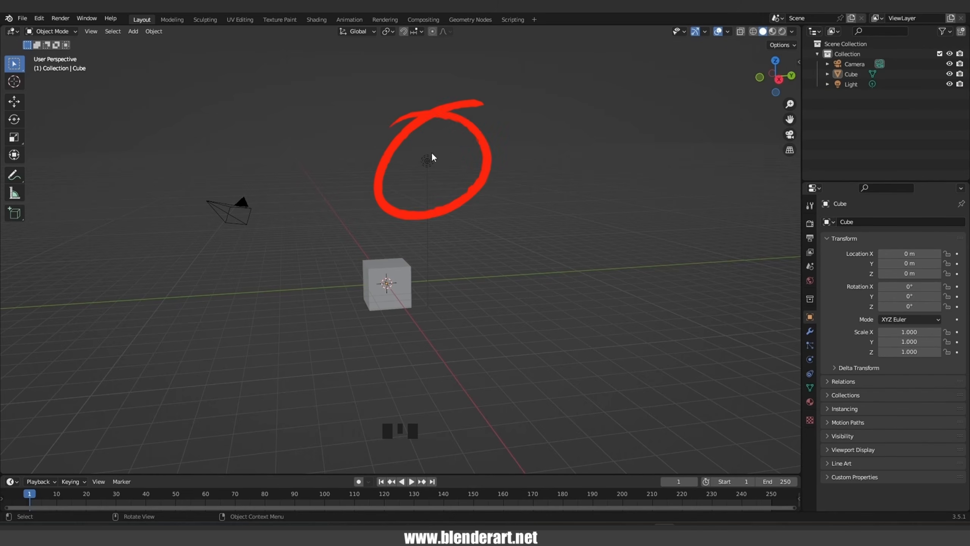
View the scene from the front, right, top, back and bottom orthographic viewpoints.
{"action": "mouse_move", "coordinate": [480, 282]}
{"action": "middle_mouse_down"}
{"action": "mouse_move", "coordinate": [444, 277]}
{"action": "mouse_move", "coordinate": [481, 275]}
{"action": "mouse_move", "coordinate": [468, 276]}
{"action": "middle_mouse_up"}
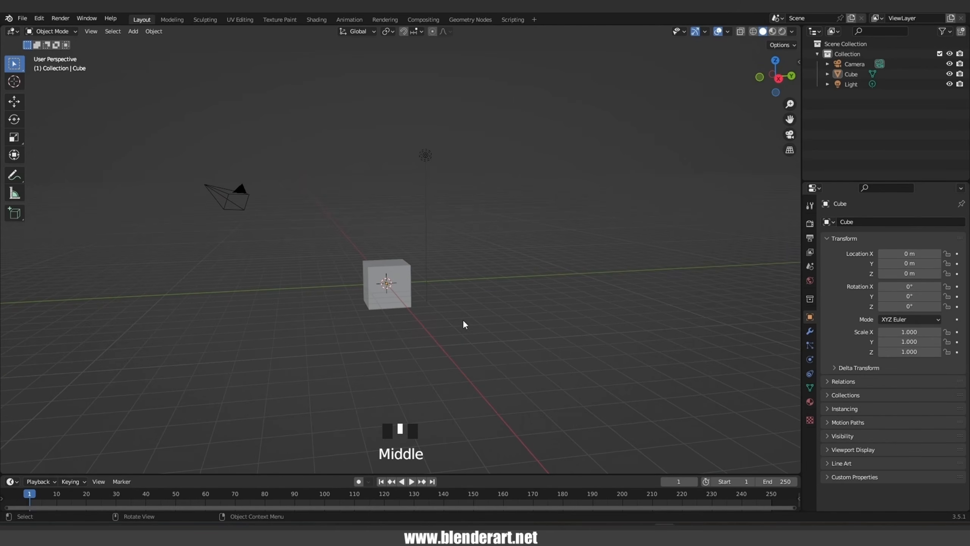
{"action": "middle_click_drag", "start_coordinate": [464, 324], "coordinate": [480, 332]}
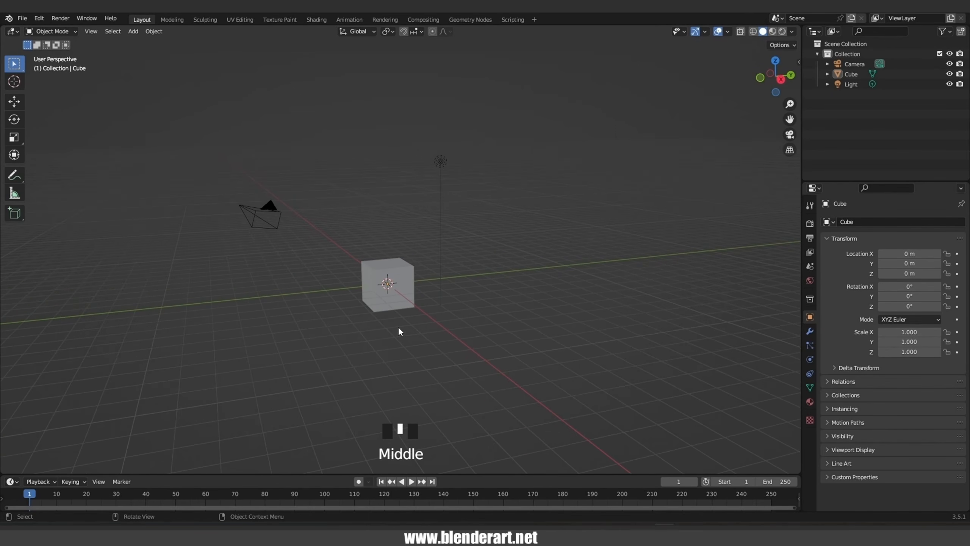
{"action": "scroll", "coordinate": [392, 329], "scroll_direction": "up", "scroll_amount": 2}
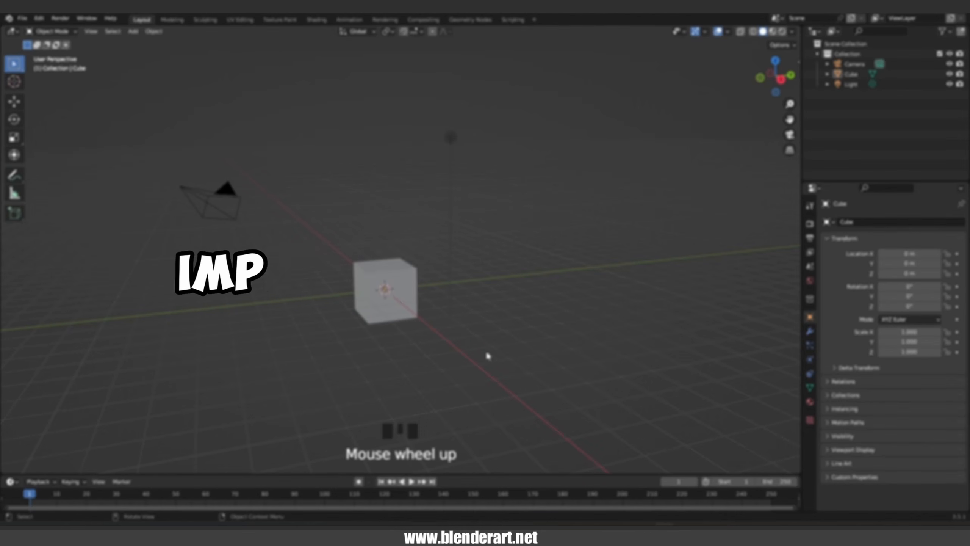
{"action": "key", "text": "KP_1"}
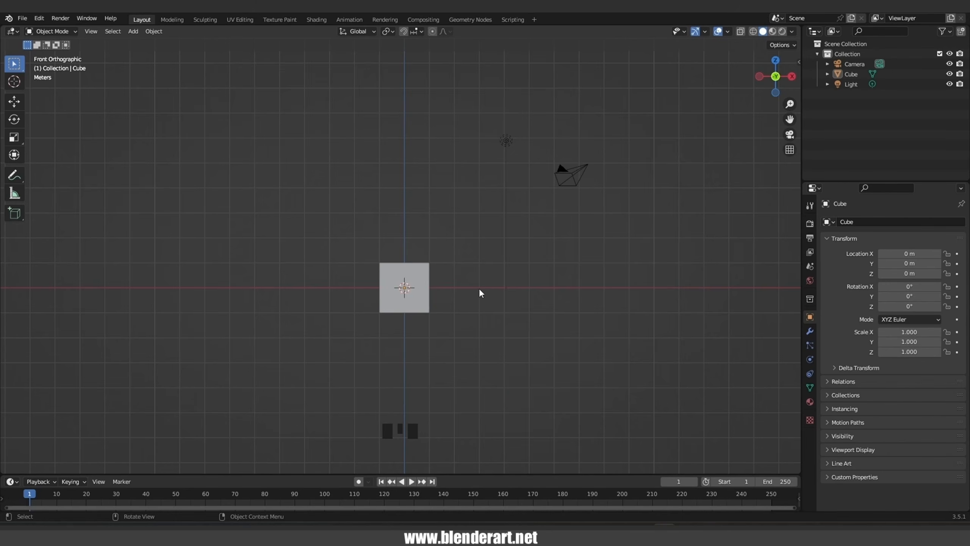
{"action": "key", "text": "KP_3"}
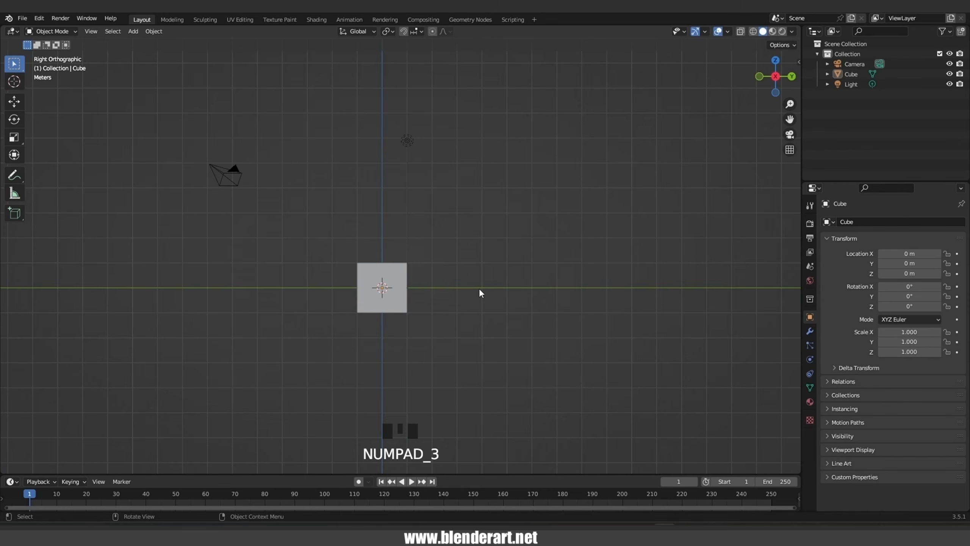
{"action": "key", "text": "KP_7"}
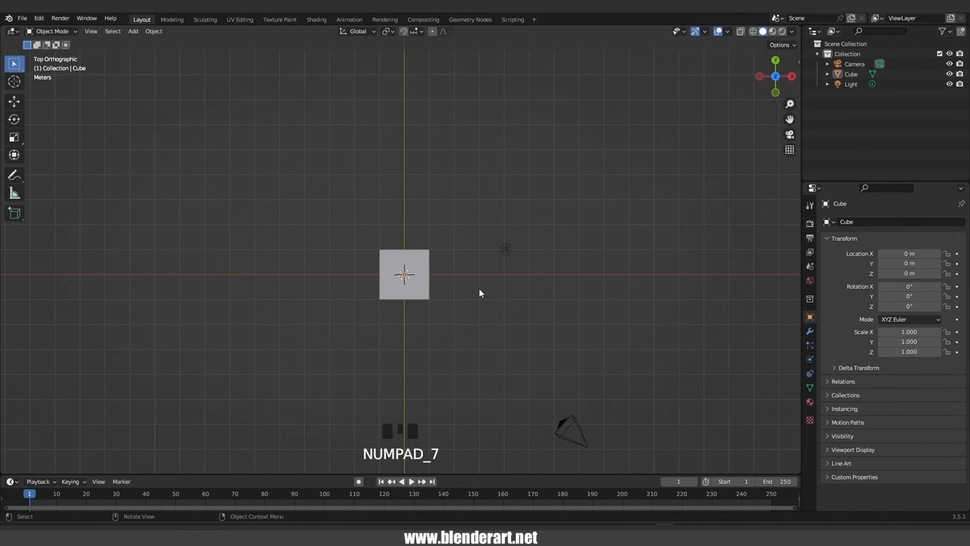
{"action": "key", "text": "ctrl+KP_1"}
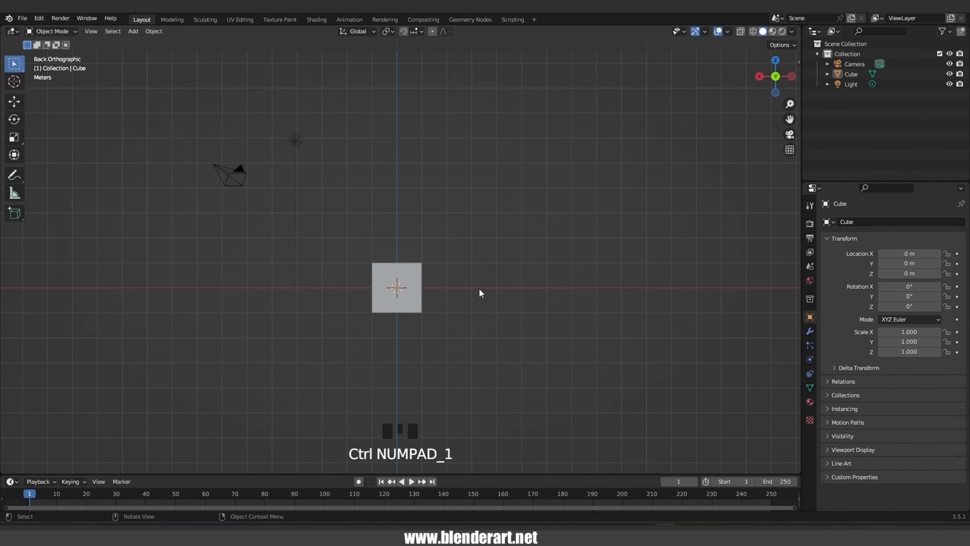
{"action": "key", "text": "ctrl"}
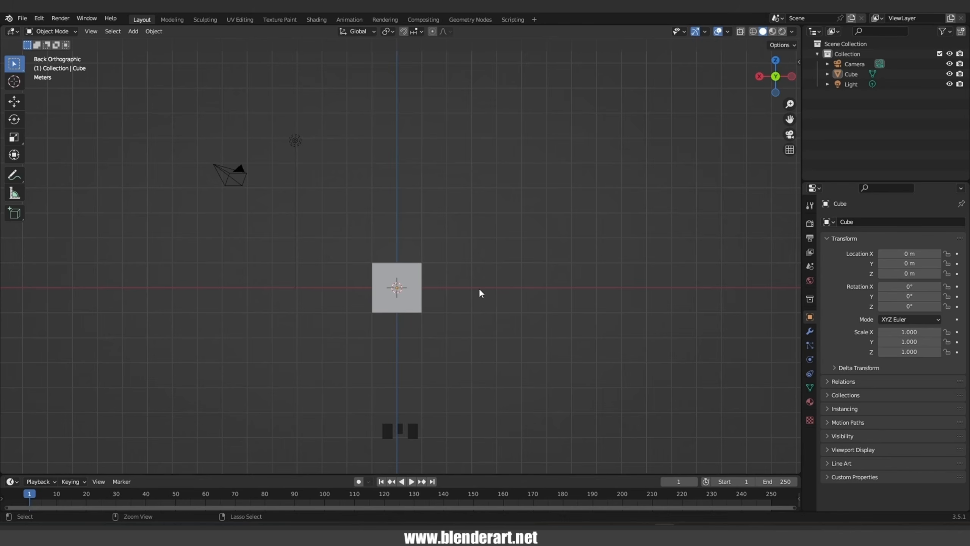
{"action": "key", "text": "ctrl+KP_7"}
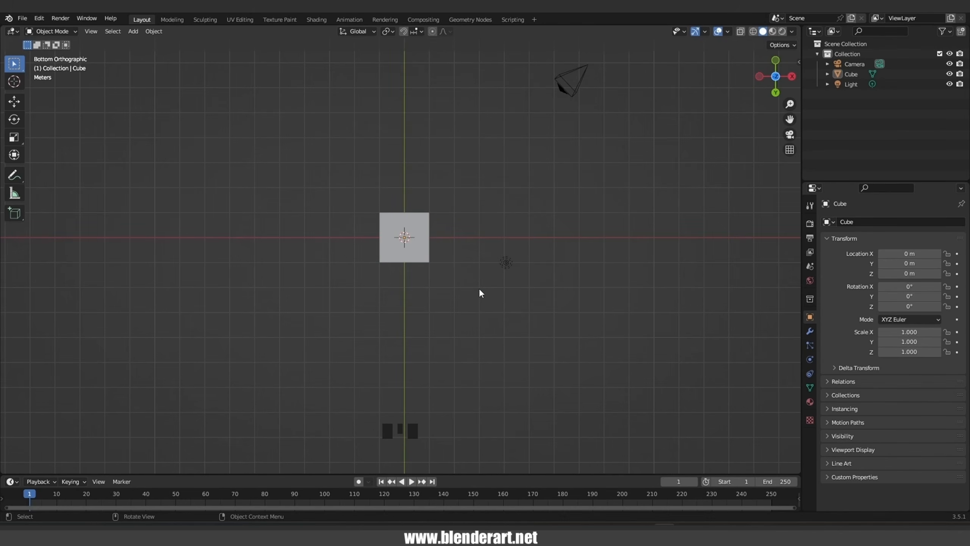
Switch the viewport to the Back viewpoint and orbit back to an angled perspective view of the cube.
{"action": "left_click", "coordinate": [91, 31]}
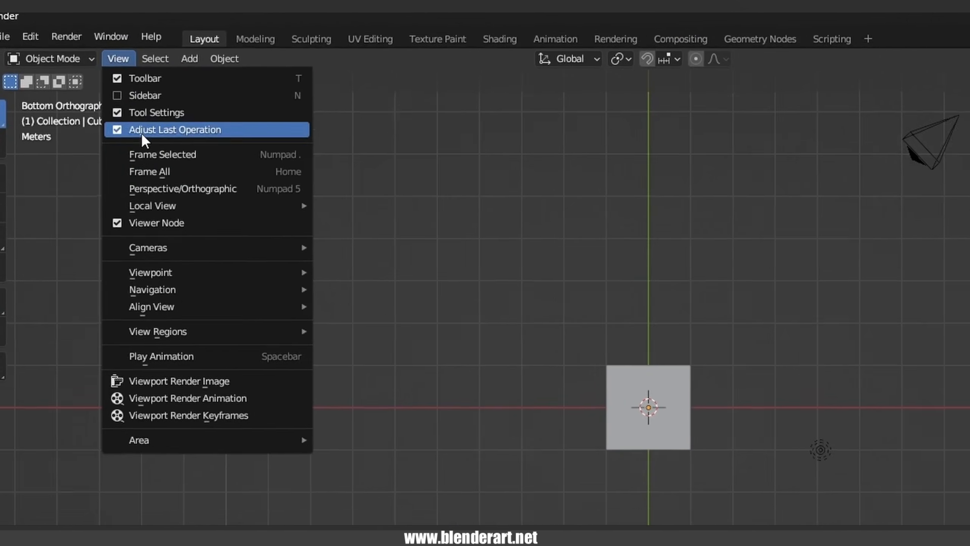
{"action": "mouse_move", "coordinate": [170, 273]}
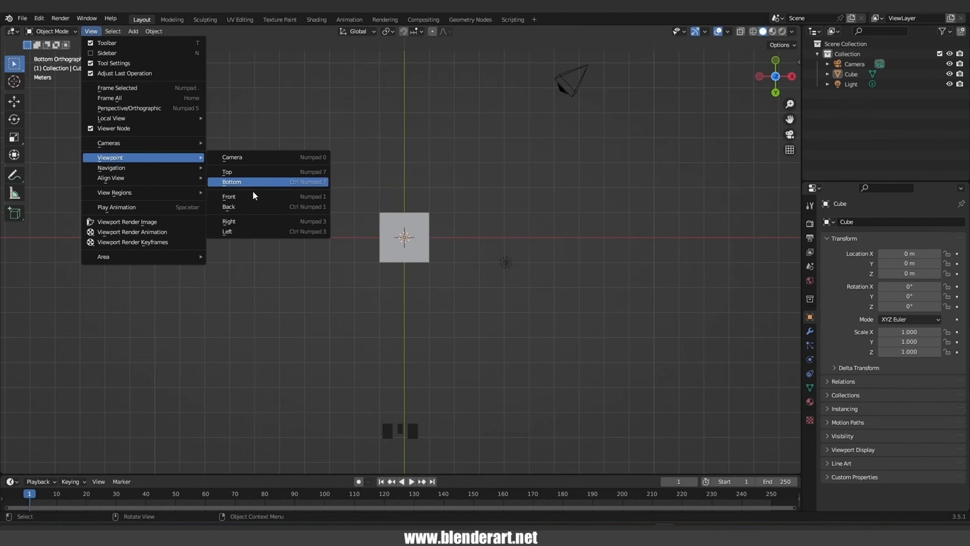
{"action": "left_click", "coordinate": [251, 205]}
{"action": "middle_click_drag", "start_coordinate": [252, 197], "coordinate": [541, 309]}
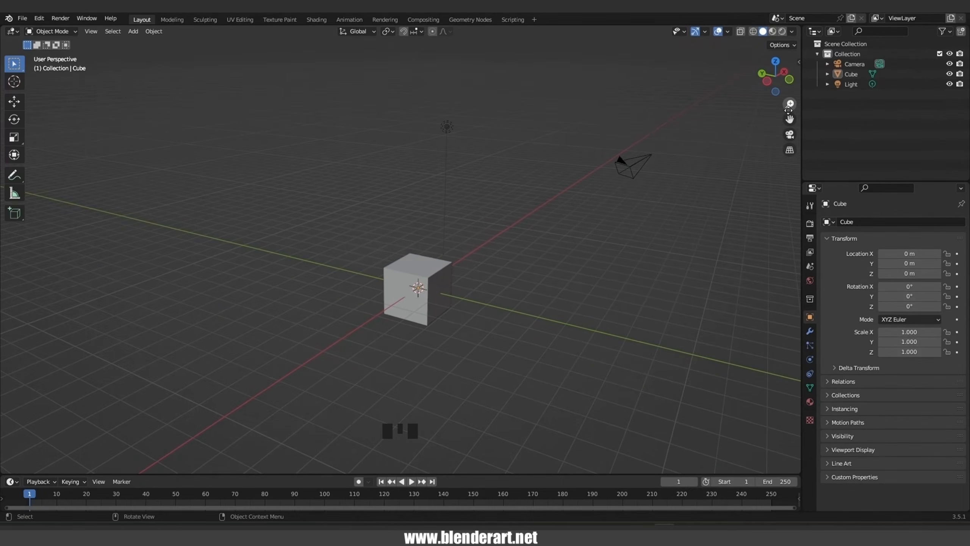
Zoom with the viewport's navigation gizmo, and look through the camera before returning to the perspective view.
{"action": "left_click", "coordinate": [789, 104]}
{"action": "left_click_drag", "start_coordinate": [789, 104], "coordinate": [789, 106]}
{"action": "left_click", "coordinate": [790, 135]}
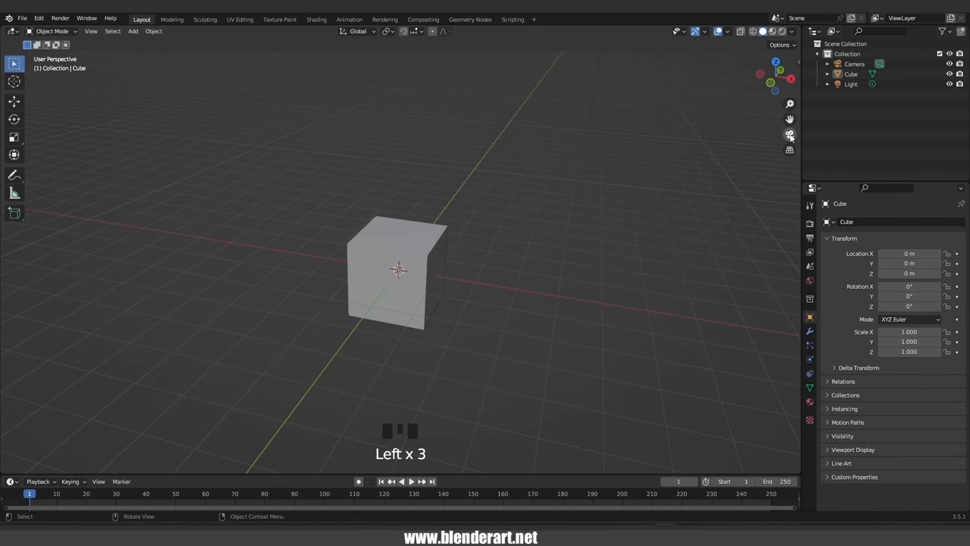
{"action": "left_click", "coordinate": [790, 136]}
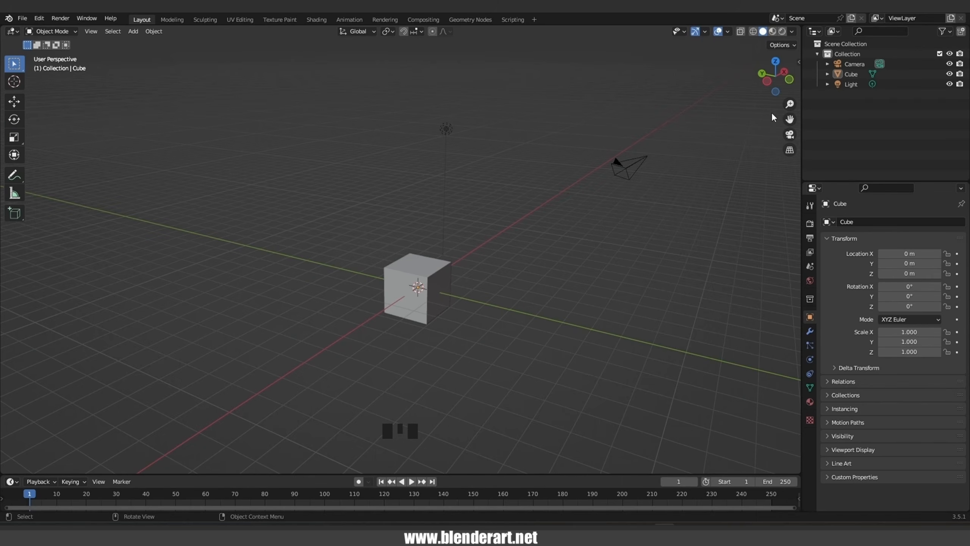
Turn off the Navigate viewport gizmo and view the cube from another angle.
{"action": "left_click", "coordinate": [705, 31]}
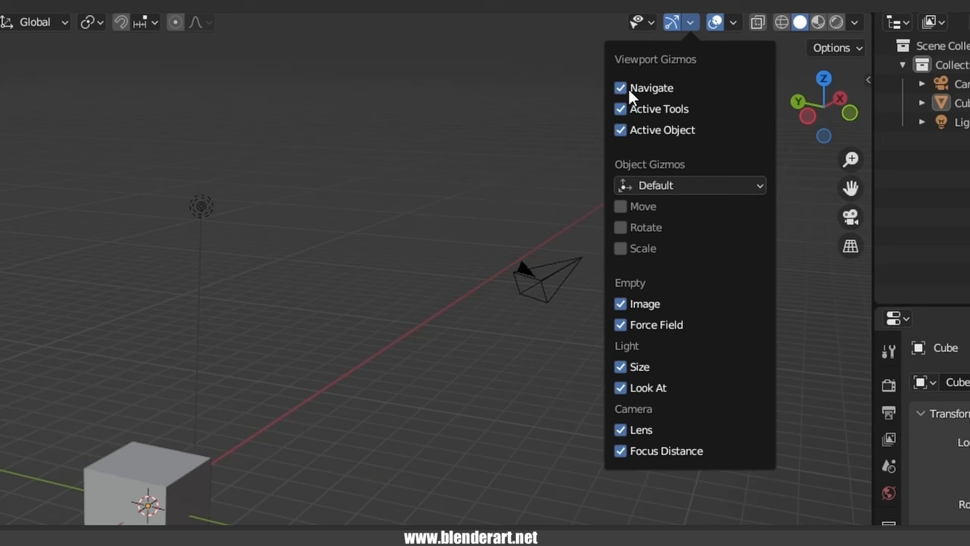
{"action": "left_click", "coordinate": [621, 88]}
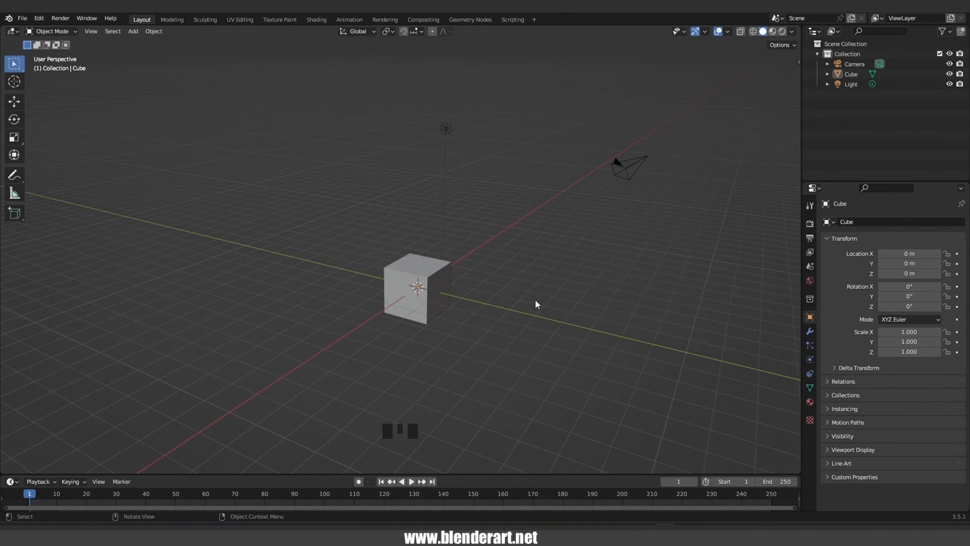
{"action": "middle_click_drag", "start_coordinate": [537, 304], "coordinate": [428, 258]}
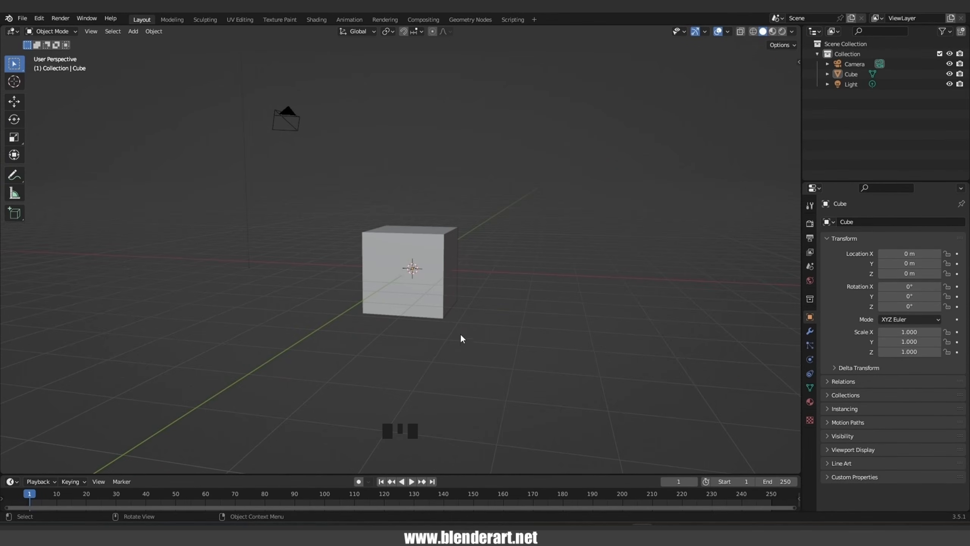
Select the cube and activate the Move tool.
{"action": "left_click", "coordinate": [438, 262]}
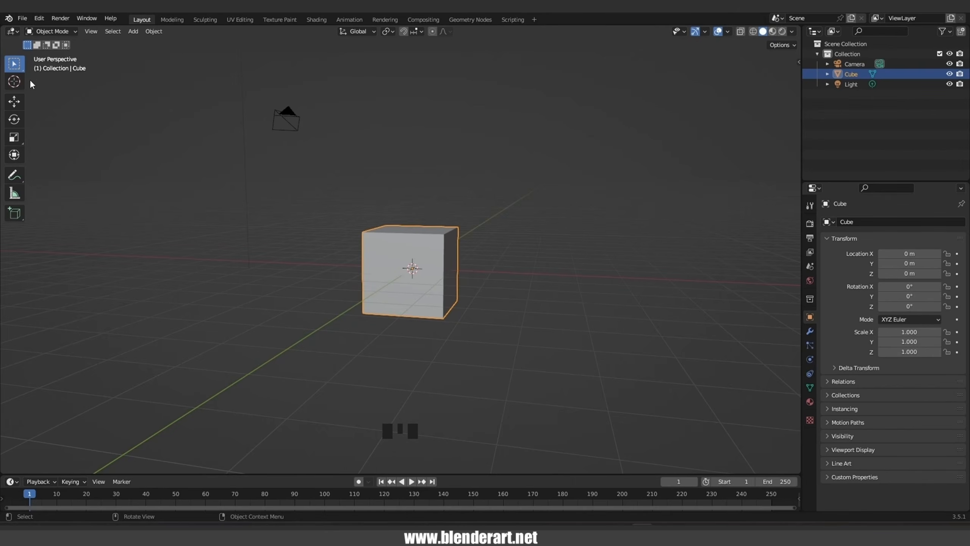
{"action": "left_click", "coordinate": [15, 104]}
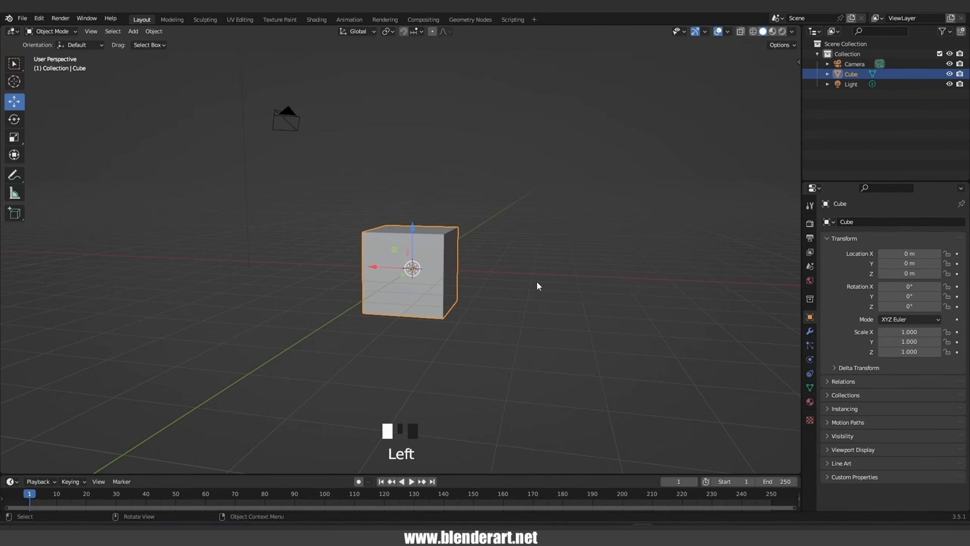
{"action": "middle_click_drag", "start_coordinate": [502, 289], "coordinate": [512, 293]}
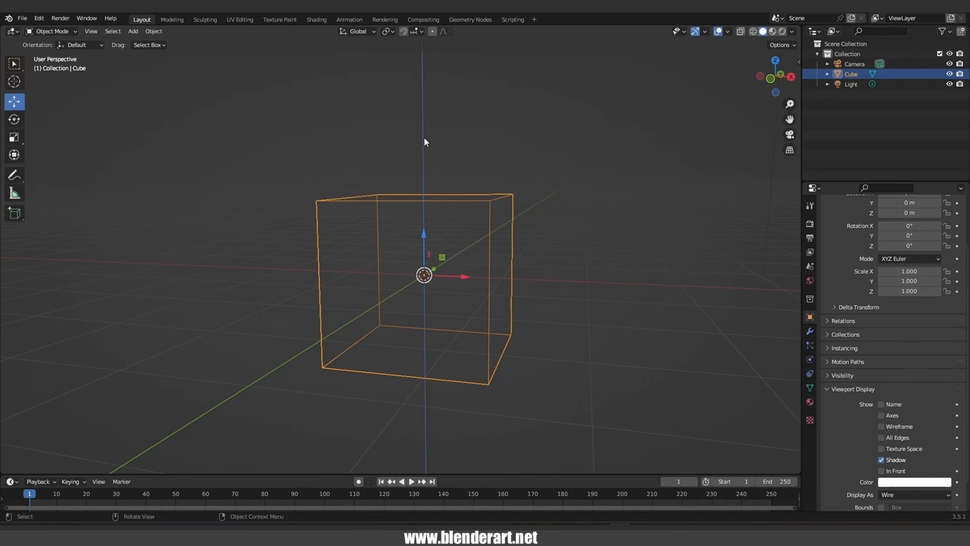
Try moving the cube back and forth along the X axis and raising it about 0.87 m along Z.
{"action": "left_click_drag", "start_coordinate": [460, 276], "coordinate": [522, 275]}
{"action": "left_click_drag", "start_coordinate": [501, 244], "coordinate": [500, 164]}
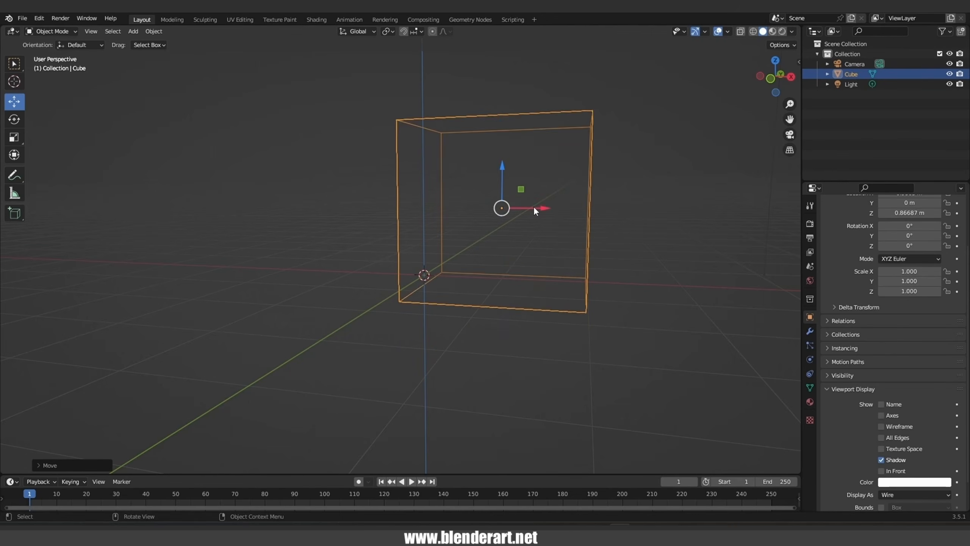
{"action": "left_click_drag", "start_coordinate": [533, 207], "coordinate": [341, 205]}
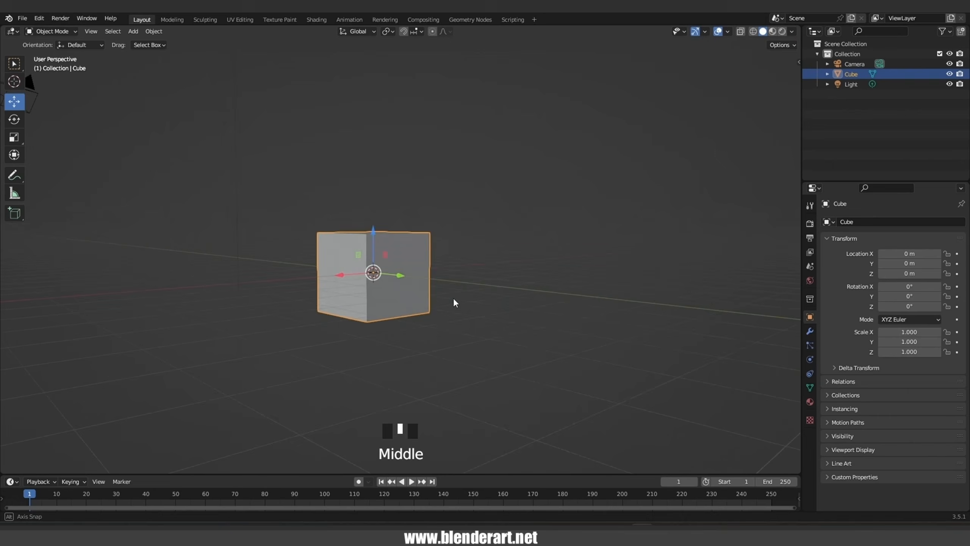
Move the cube along the X axis to an X location of about -4.86 m.
{"action": "middle_click_drag", "start_coordinate": [453, 298], "coordinate": [435, 307]}
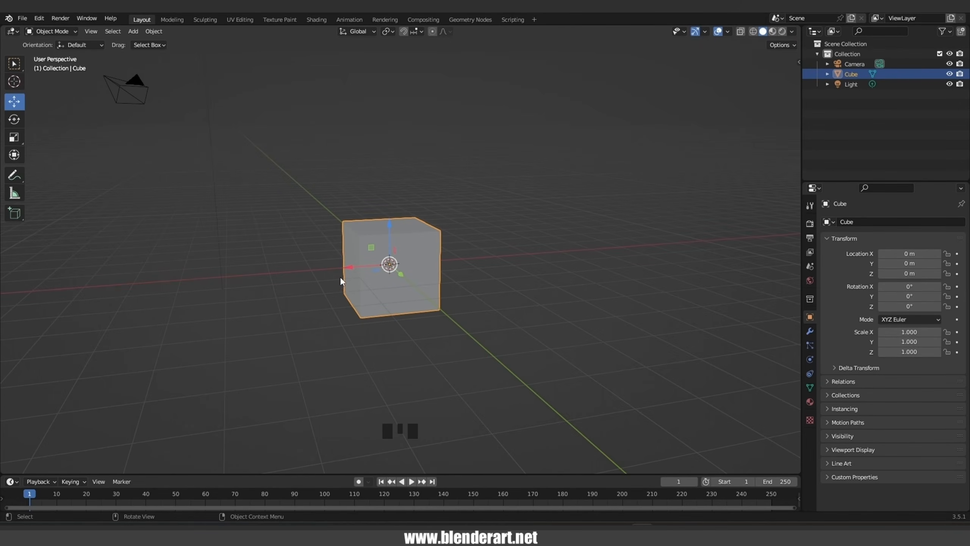
{"action": "left_click_drag", "start_coordinate": [351, 267], "coordinate": [516, 269]}
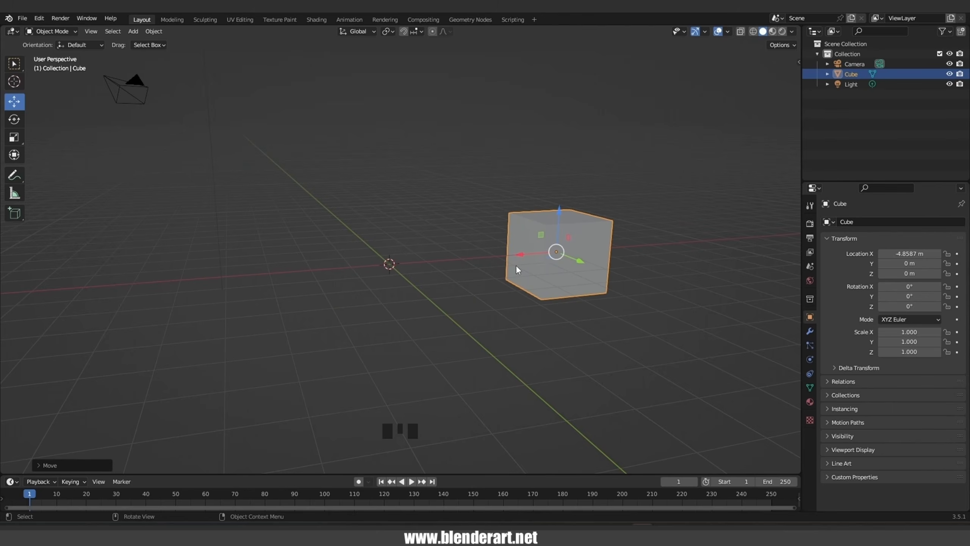
Undo the cube's last move along the X axis.
{"action": "key", "text": "ctrl+z"}
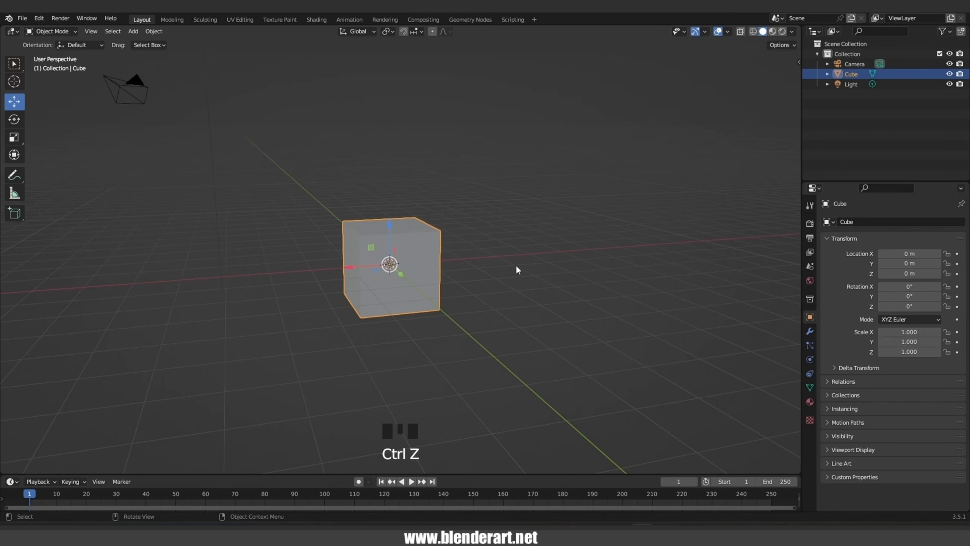
{"action": "middle_click_drag", "start_coordinate": [517, 268], "coordinate": [532, 297]}
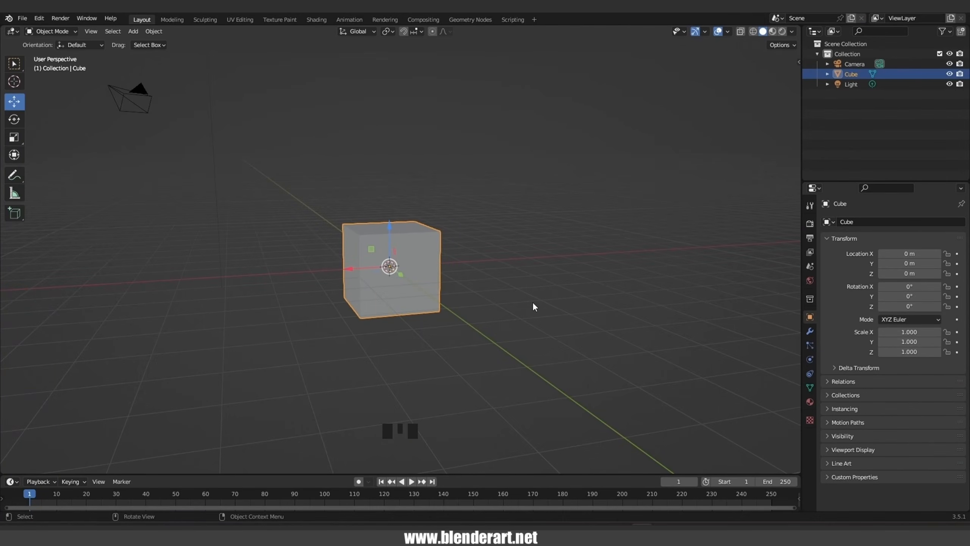
{"action": "middle_click_drag", "start_coordinate": [534, 304], "coordinate": [523, 309]}
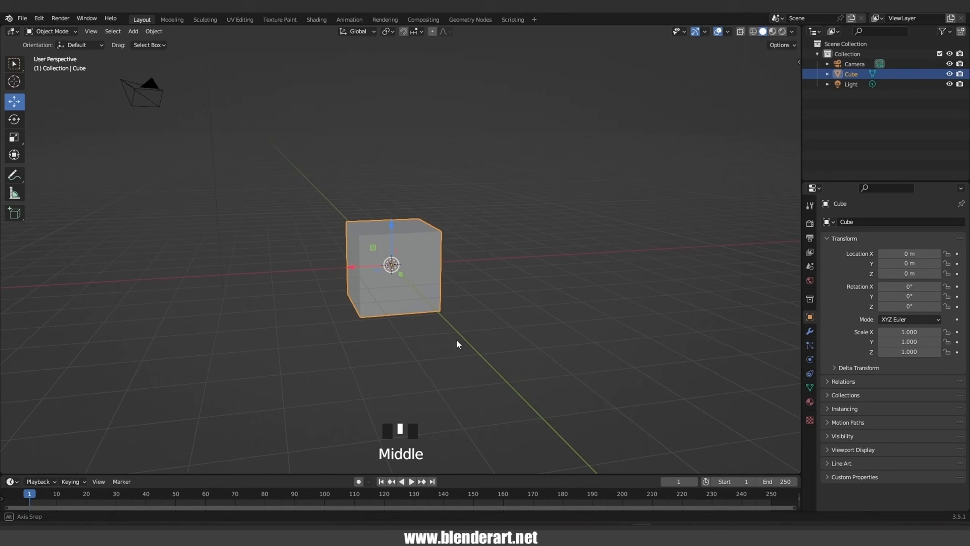
{"action": "middle_click_drag", "start_coordinate": [456, 339], "coordinate": [463, 338]}
Move the cube freely to about X 3.65 m, Y -1.83 m, Z 2.34 m, and try another free move, cancelling it.
{"action": "key", "text": "g"}
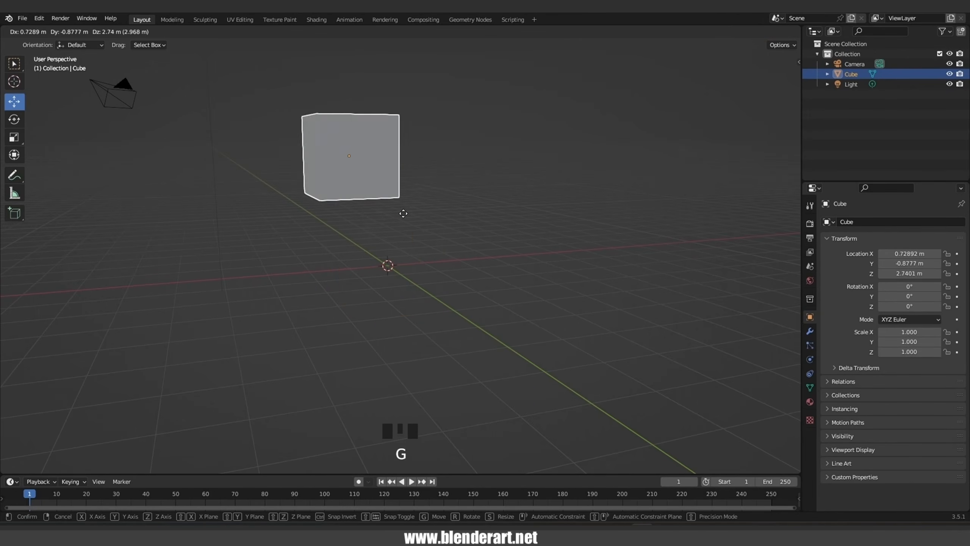
{"action": "left_click", "coordinate": [291, 231]}
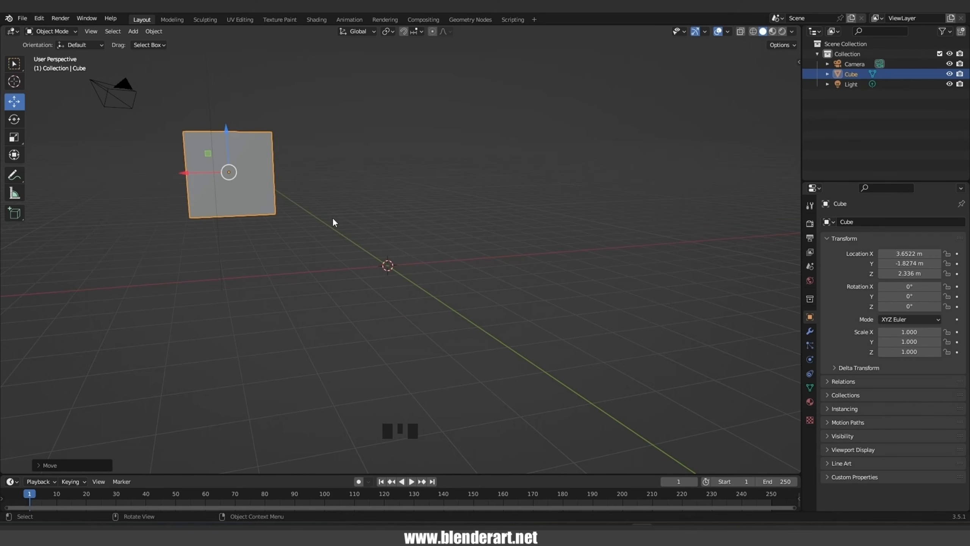
{"action": "key", "text": "g"}
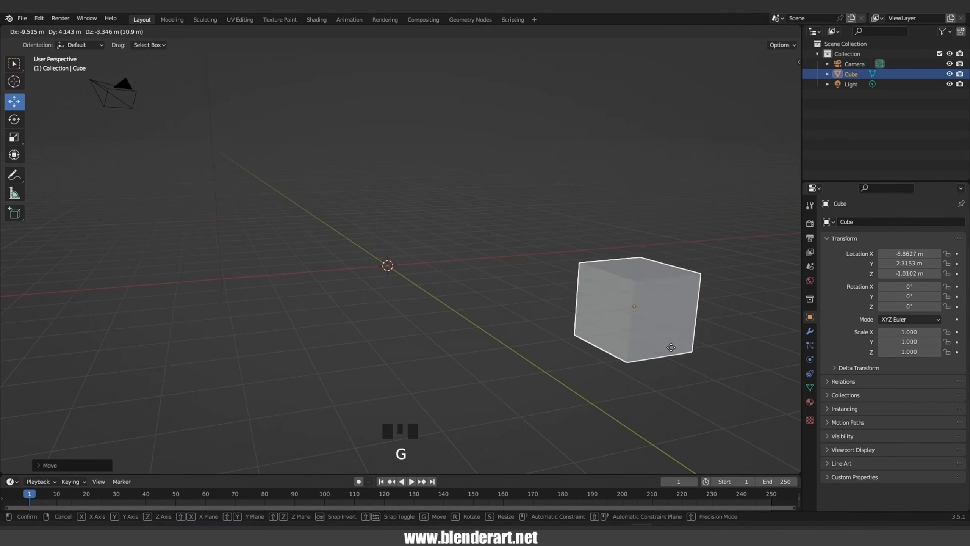
{"action": "right_click", "coordinate": [729, 208]}
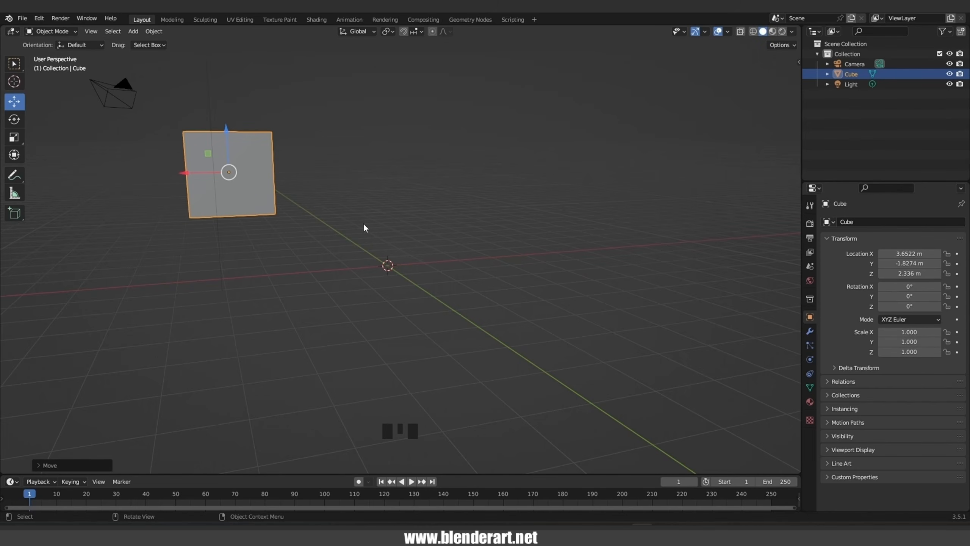
Move the cube along the X axis to about -2.75 m and along the Y axis to about -6.63 m.
{"action": "key", "text": "g"}
{"action": "key", "text": "x"}
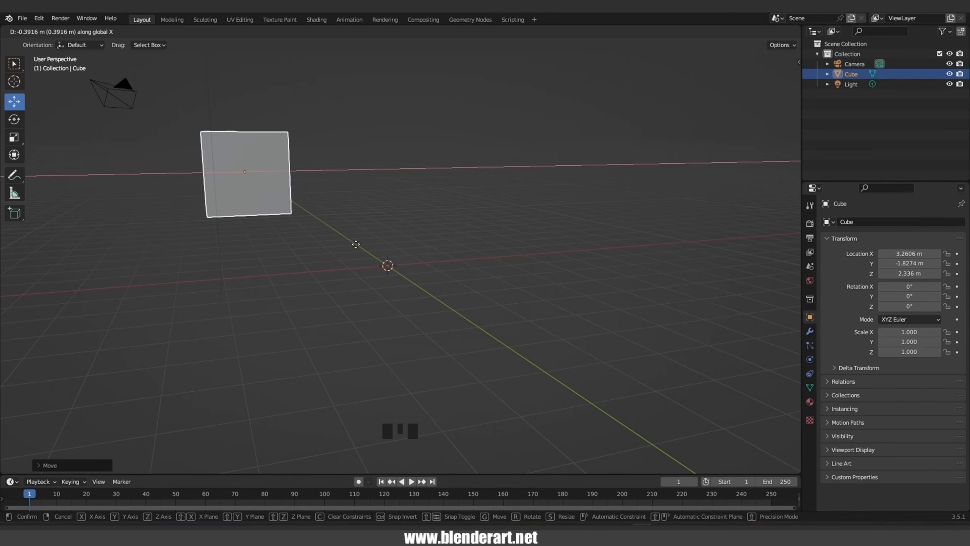
{"action": "left_click", "coordinate": [590, 248]}
{"action": "key", "text": "g"}
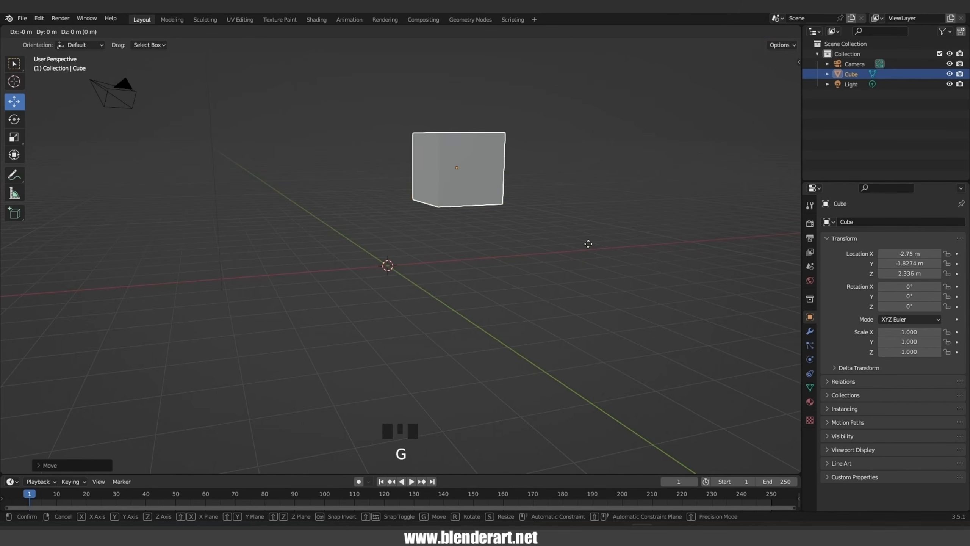
{"action": "key", "text": "y"}
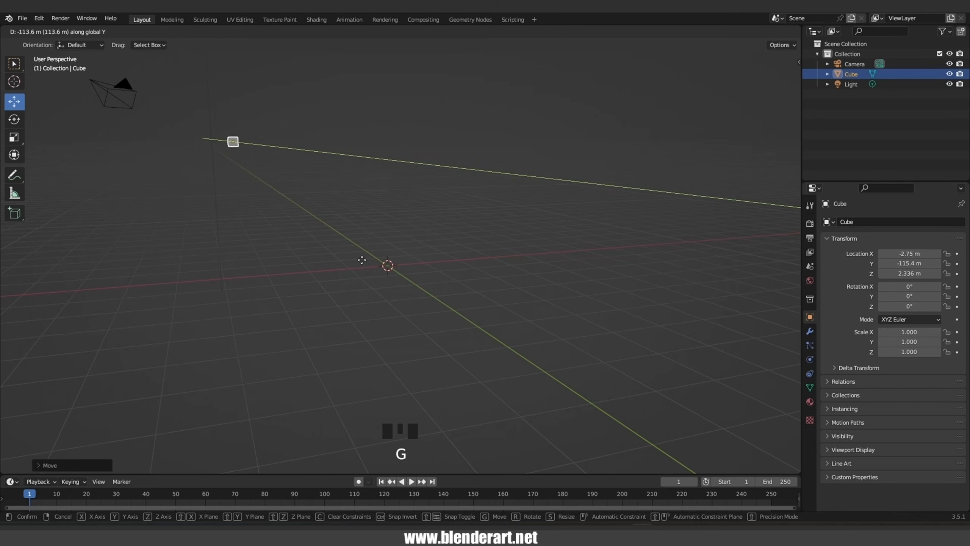
{"action": "left_click", "coordinate": [525, 308]}
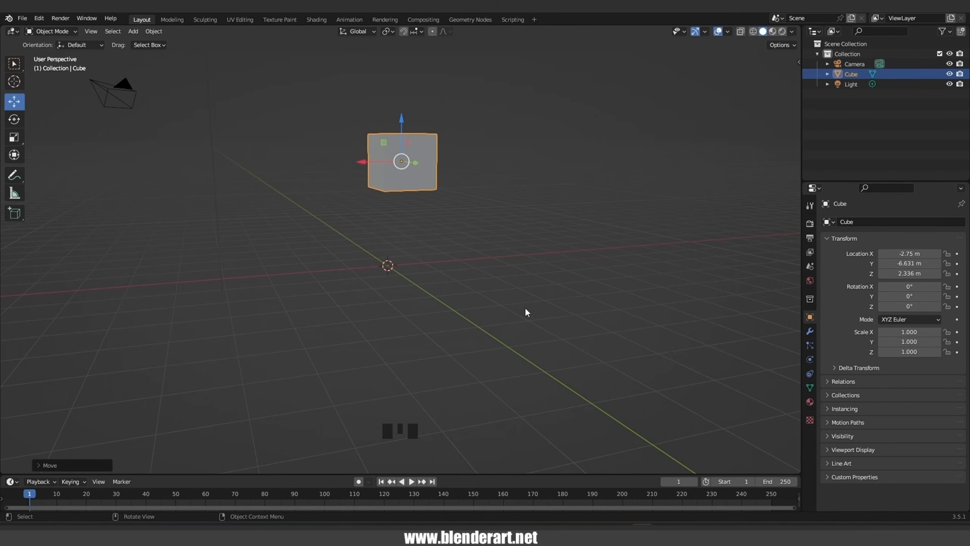
Lower the cube along the Z axis by about 4 m.
{"action": "key", "text": "g"}
{"action": "key", "text": "z"}
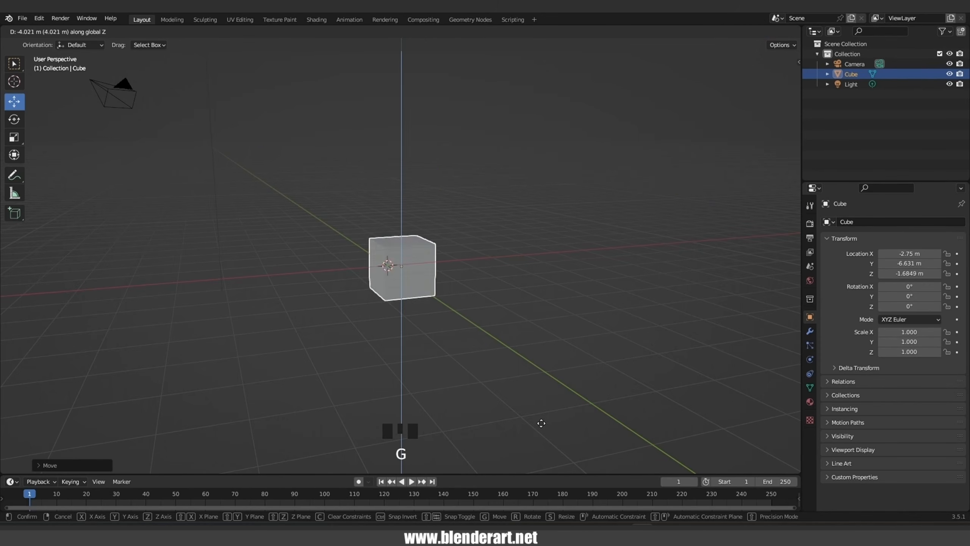
{"action": "left_click", "coordinate": [568, 421]}
Undo all the recent cube moves, and try redoing the first free move before undoing it again.
{"action": "key", "text": "ctrl+z"}
{"action": "key", "text": "ctrl+z"}
{"action": "key", "text": "ctrl+z"}
{"action": "key", "text": "ctrl+z"}
{"action": "key", "text": "ctrl+z"}
{"action": "key", "text": "ctrl+z"}
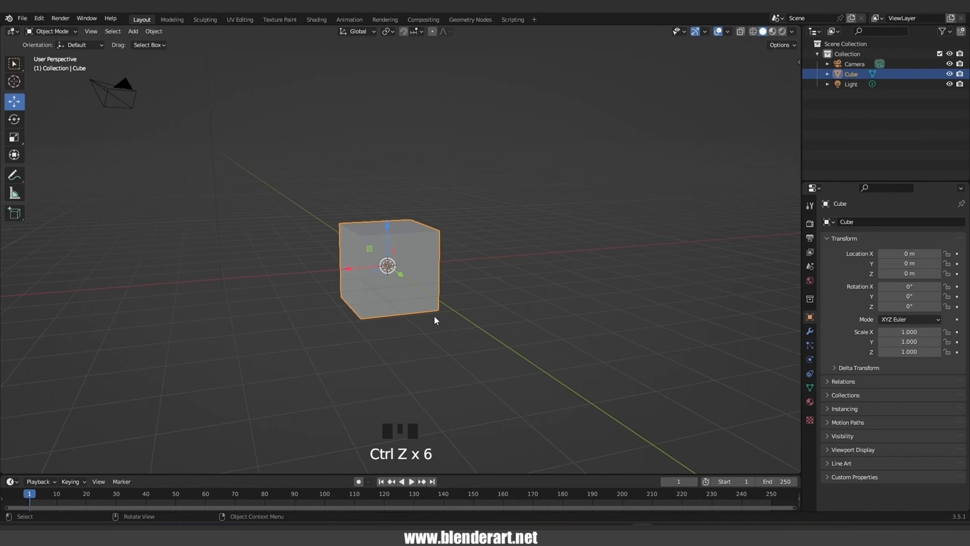
{"action": "key", "text": "ctrl+shift+z"}
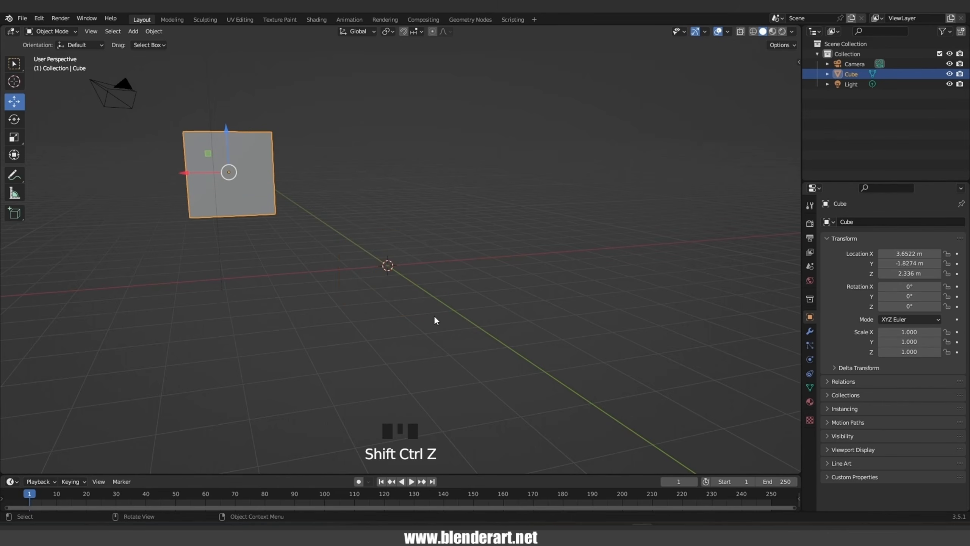
{"action": "key", "text": "ctrl+z"}
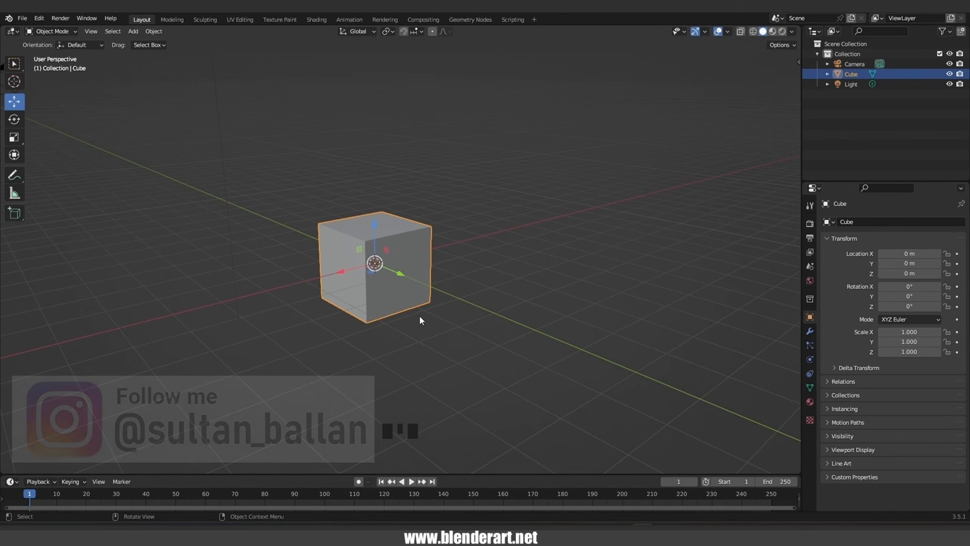
Try rotating the cube freely in the view and about the global X axis, cancelling each rotation.
{"action": "key", "text": "r"}
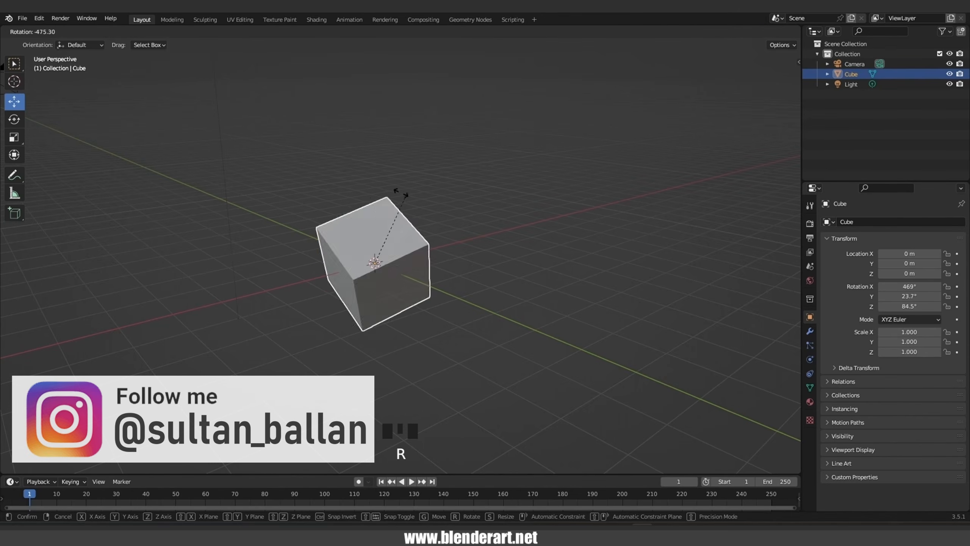
{"action": "right_click", "coordinate": [365, 194]}
{"action": "key", "text": "r"}
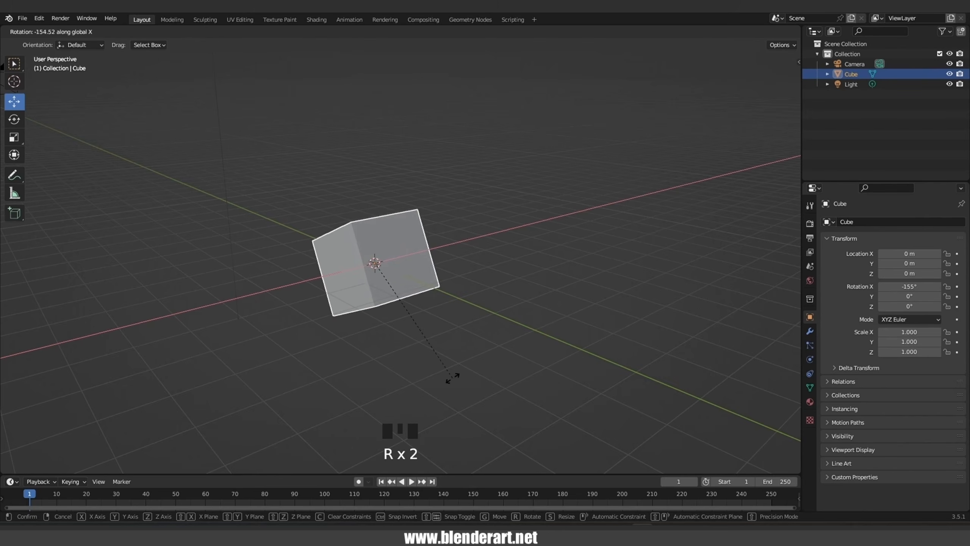
{"action": "right_click", "coordinate": [452, 206]}
Try rotating the cube about the global Y axis and about the global Z axis, cancelling each rotation.
{"action": "key", "text": "r"}
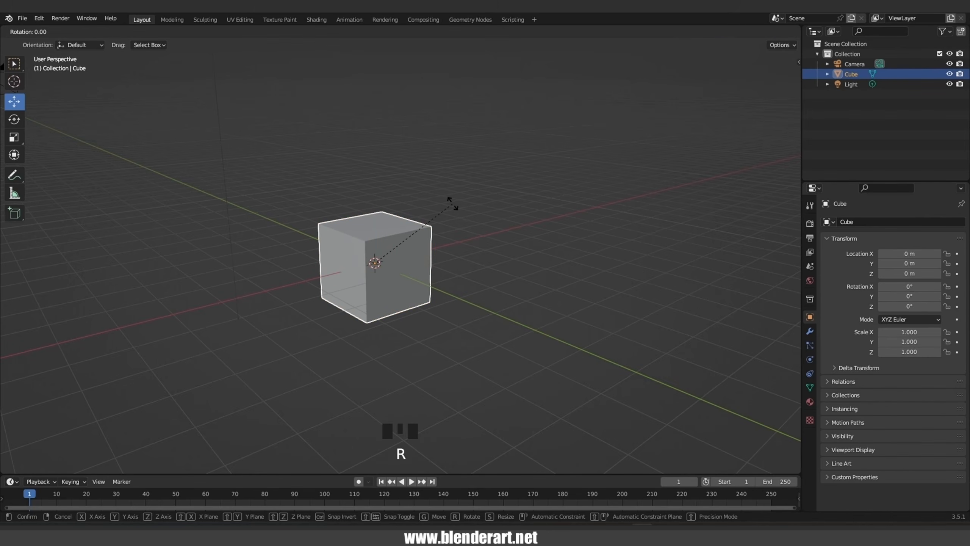
{"action": "key", "text": "y"}
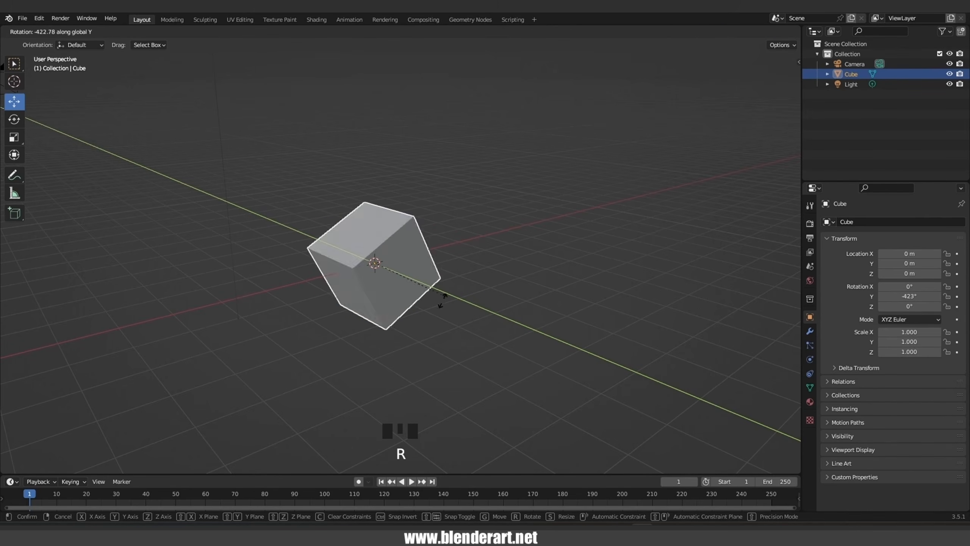
{"action": "right_click", "coordinate": [354, 300]}
{"action": "key", "text": "r"}
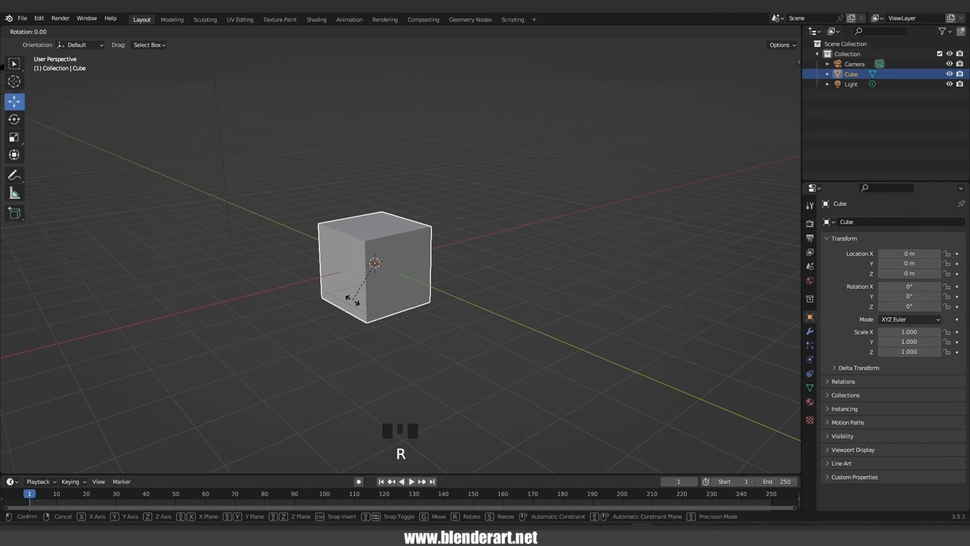
{"action": "key", "text": "z"}
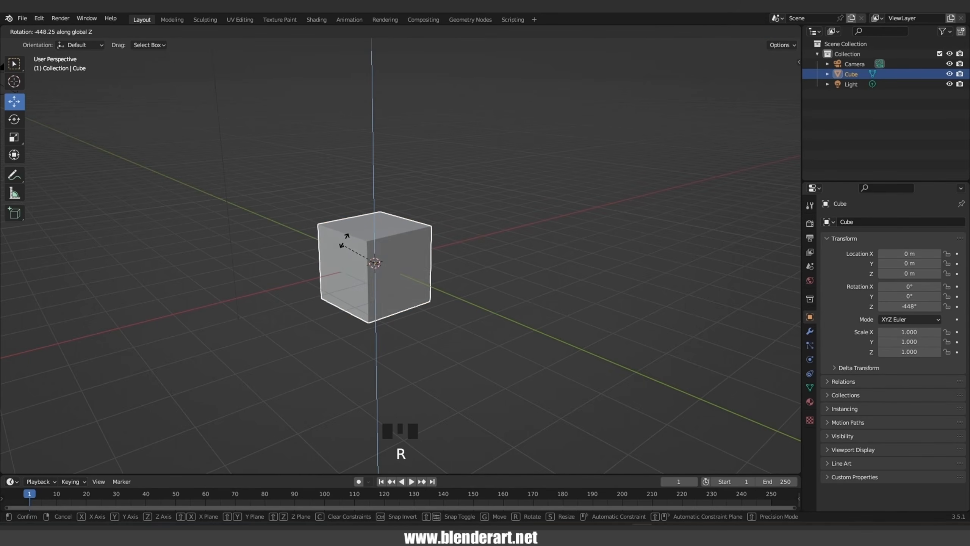
{"action": "right_click", "coordinate": [454, 255]}
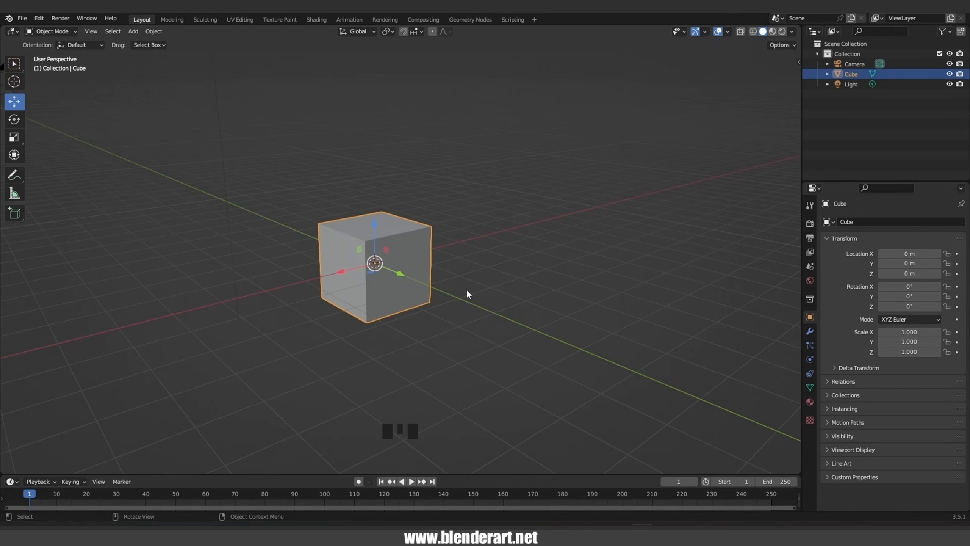
Try a trackball rotation of the cube and an ordinary free rotation, cancelling both.
{"action": "key", "text": "r"}
{"action": "key", "text": "r"}
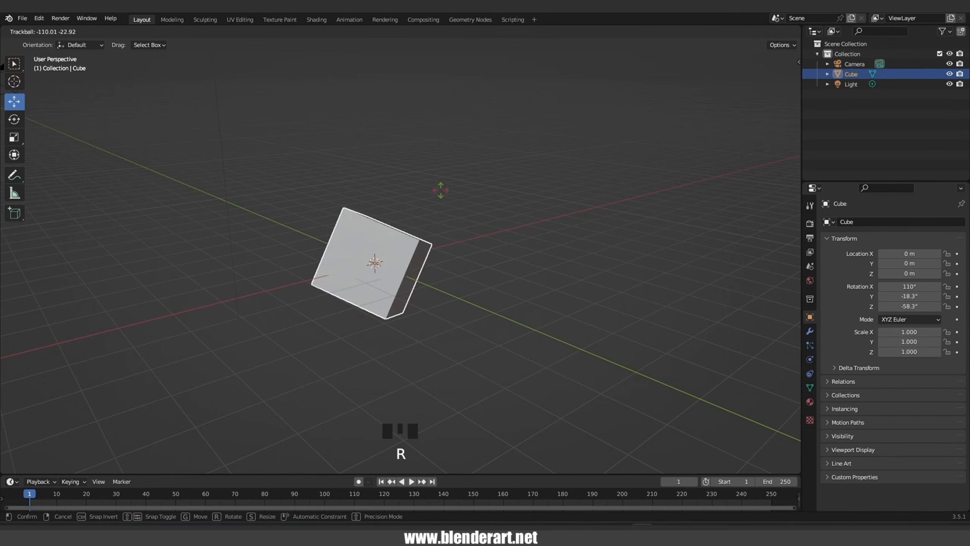
{"action": "right_click", "coordinate": [425, 290]}
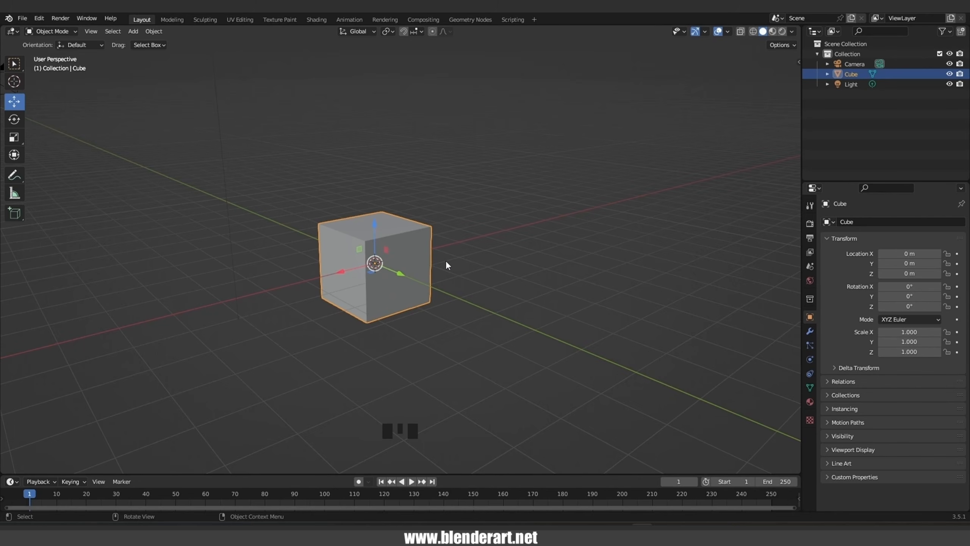
{"action": "key", "text": "r"}
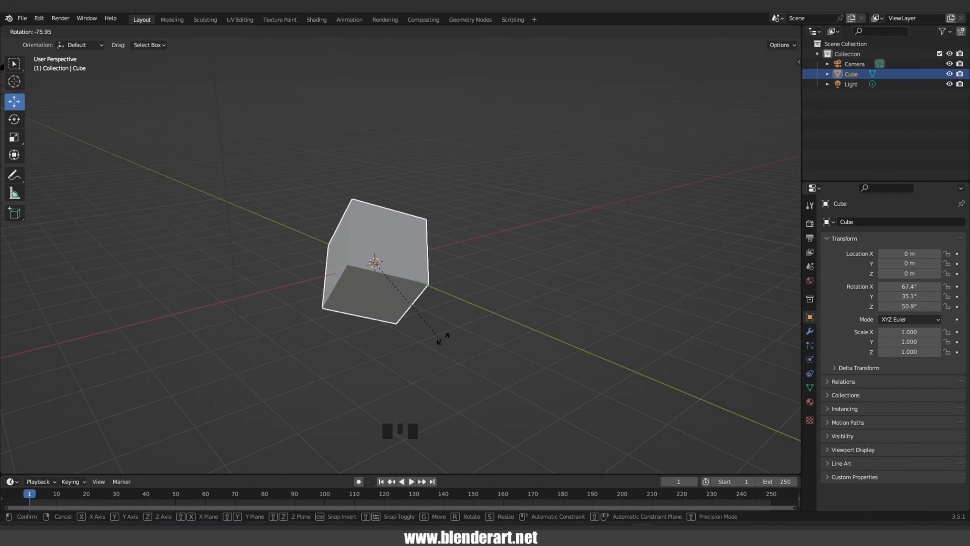
{"action": "right_click", "coordinate": [464, 313]}
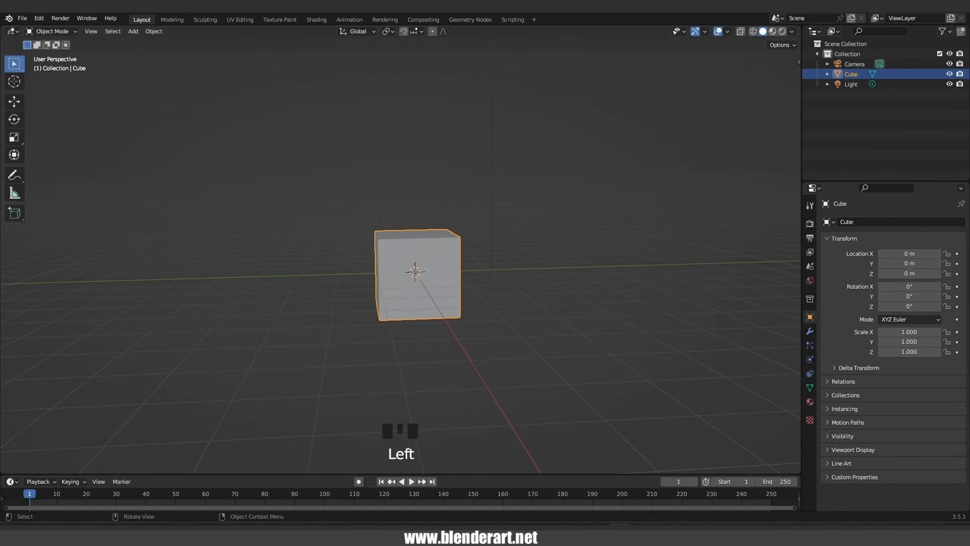
Activate the Rotate tool and rotate the cube with its gizmo to about 65.4° on X and 53.9° on Y.
{"action": "middle_click_drag", "start_coordinate": [347, 302], "coordinate": [309, 272]}
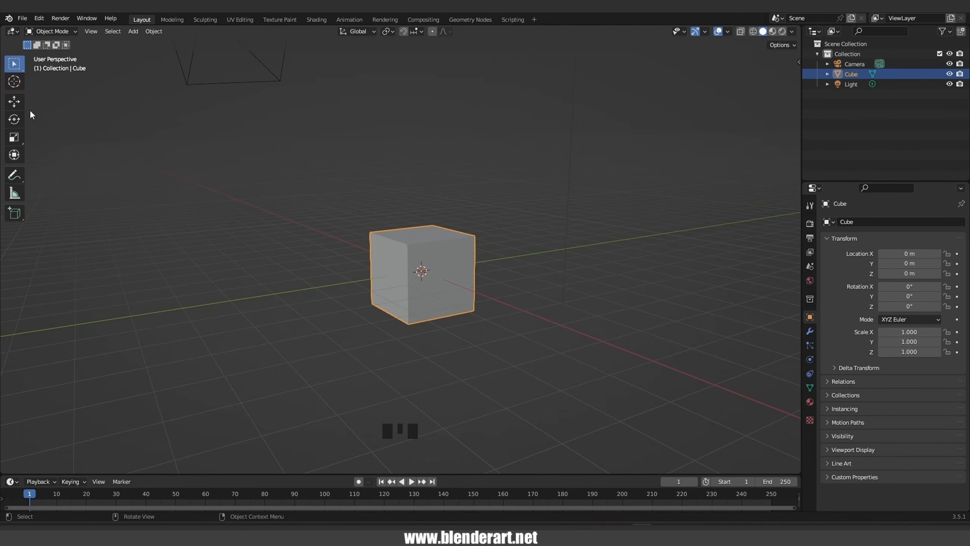
{"action": "left_click", "coordinate": [16, 121]}
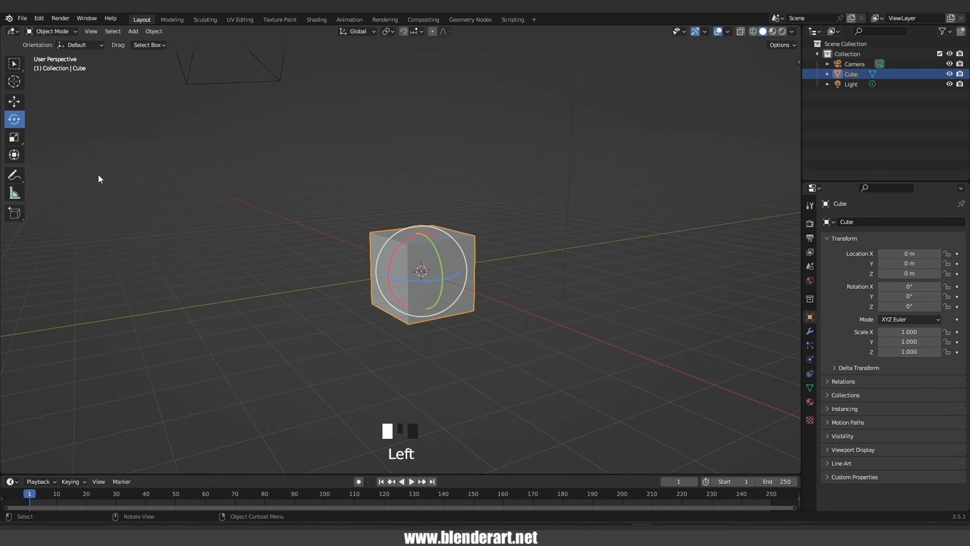
{"action": "middle_click_drag", "start_coordinate": [484, 291], "coordinate": [458, 280], "text": "shift"}
{"action": "left_click_drag", "start_coordinate": [385, 242], "coordinate": [391, 267]}
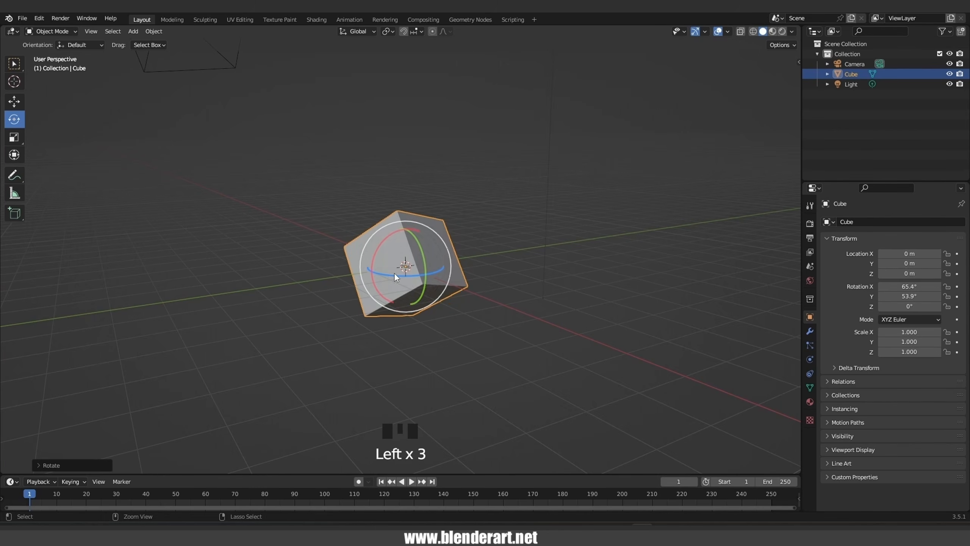
Undo the cube rotations made with the Rotate gizmo.
{"action": "key", "text": "ctrl+z"}
{"action": "key", "text": "ctrl+z"}
{"action": "key", "text": "ctrl+z"}
{"action": "key", "text": "ctrl+z"}
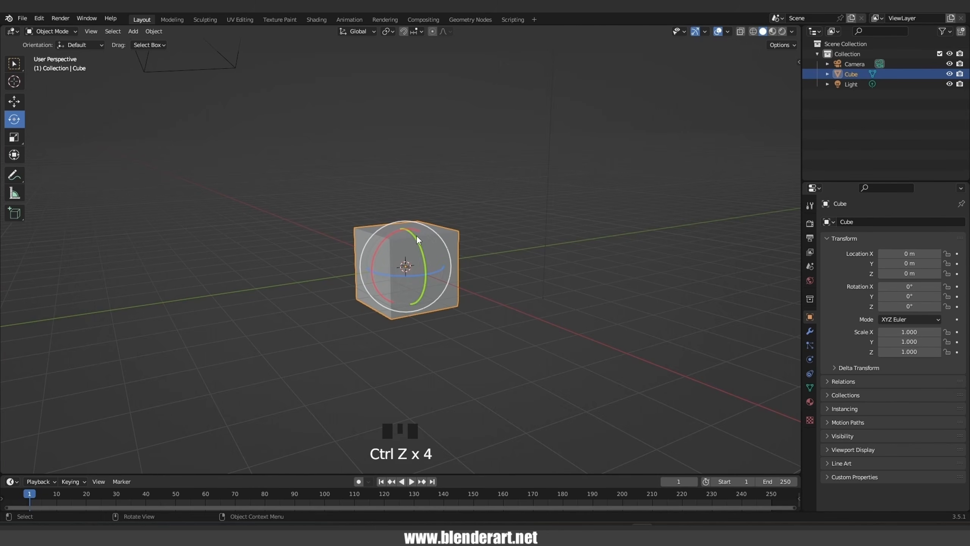
Try rotating the cube with the gizmo's Y ring and freely from its center, cancelling each rotation.
{"action": "left_click_drag", "start_coordinate": [421, 227], "coordinate": [378, 289]}
{"action": "right_click", "coordinate": [377, 289]}
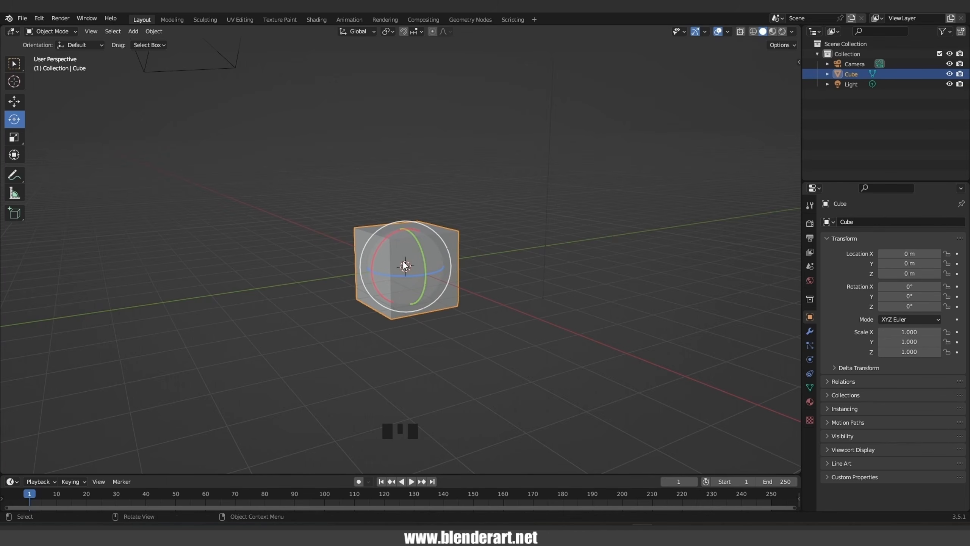
{"action": "left_click_drag", "start_coordinate": [405, 263], "coordinate": [441, 294]}
{"action": "right_click", "coordinate": [441, 294]}
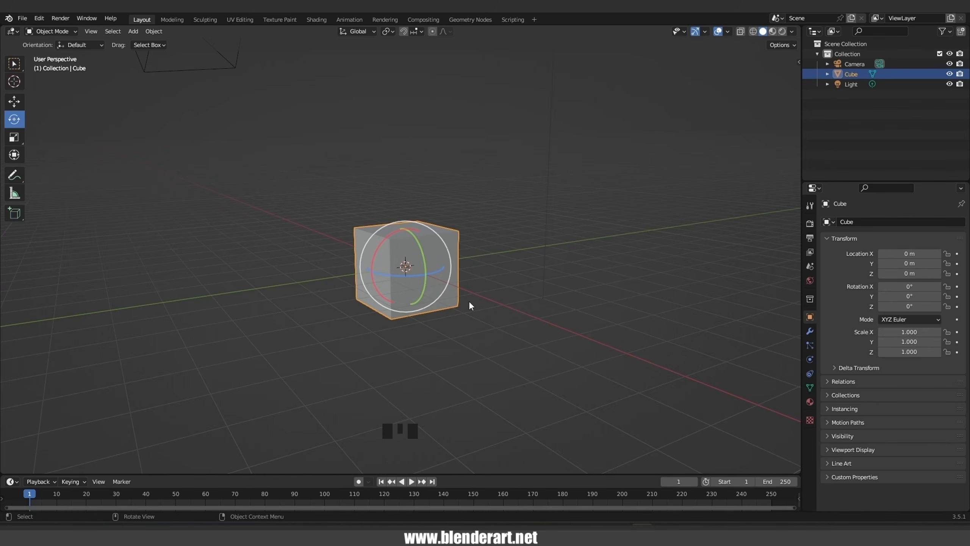
Activate the Scale tool and stretch the cube with its gizmo to about 4.265 on Y, 4.485 on X and 2.720 on Z.
{"action": "middle_click_drag", "start_coordinate": [477, 347], "coordinate": [443, 332]}
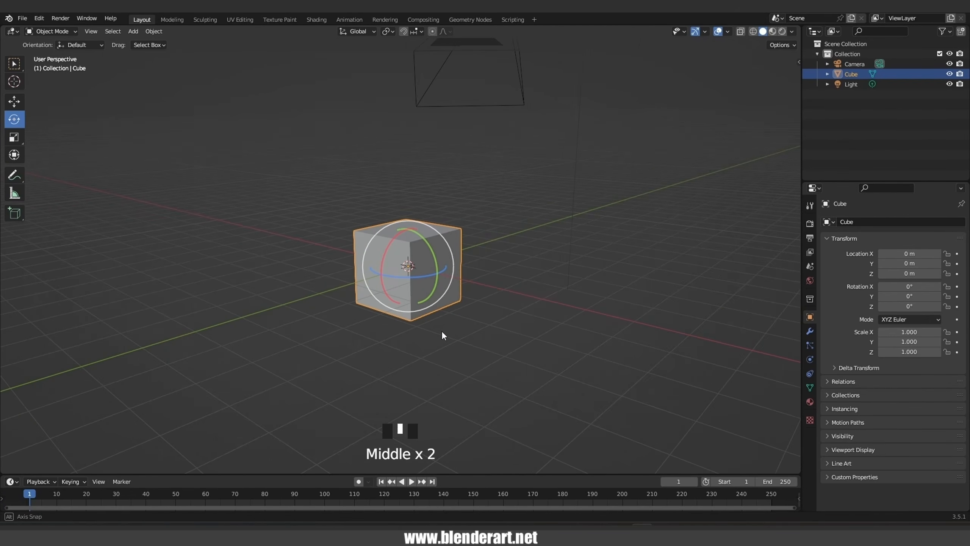
{"action": "left_click", "coordinate": [15, 143]}
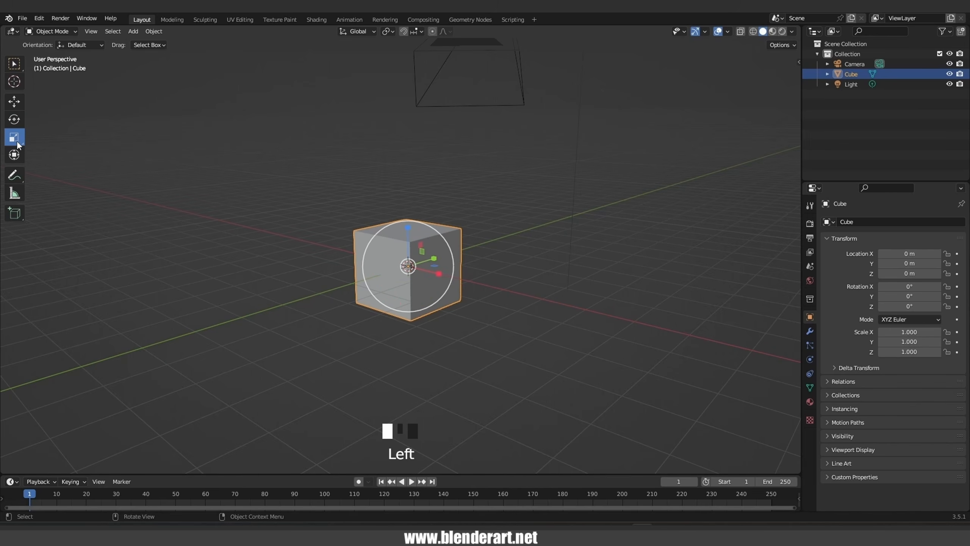
{"action": "middle_click_drag", "start_coordinate": [437, 363], "coordinate": [418, 316], "text": "shift"}
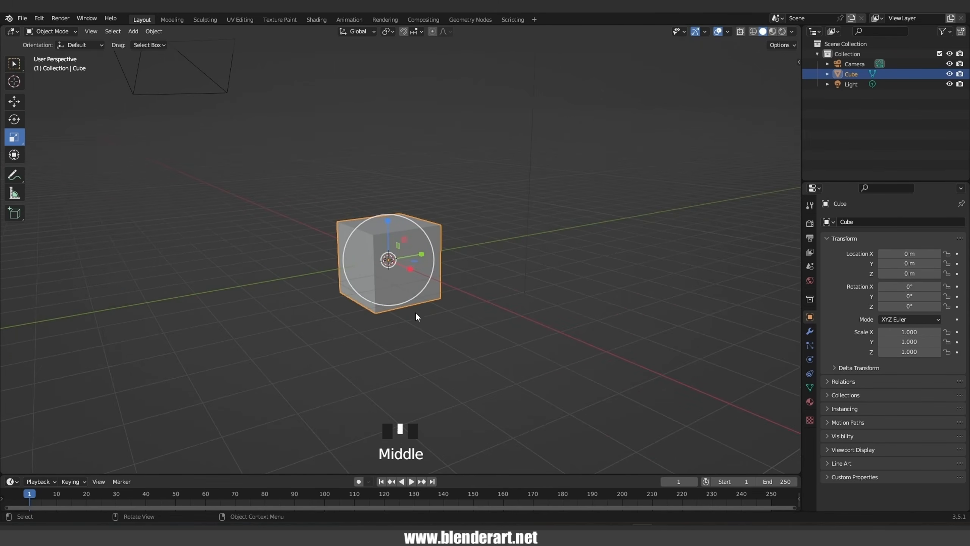
{"action": "left_click", "coordinate": [423, 255]}
{"action": "left_click_drag", "start_coordinate": [423, 254], "coordinate": [497, 245]}
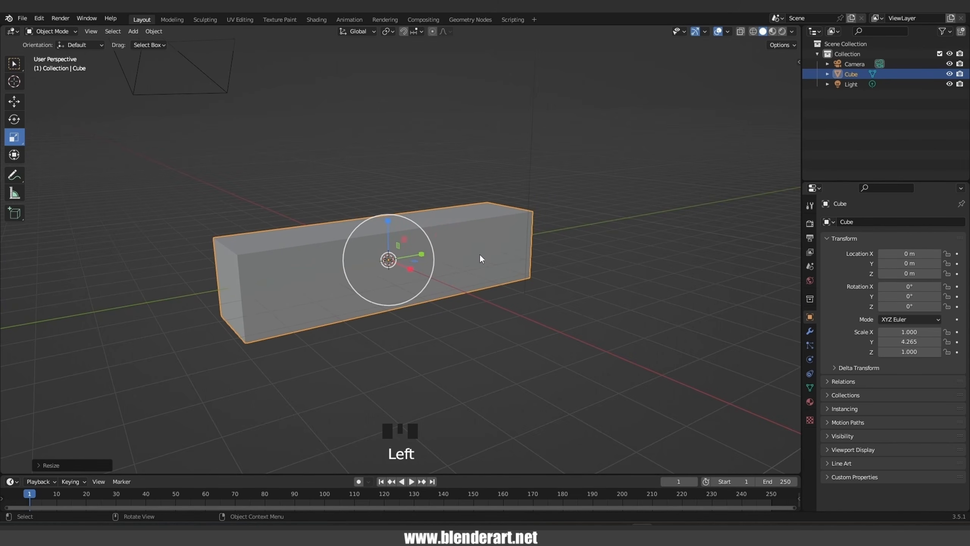
{"action": "left_click_drag", "start_coordinate": [408, 270], "coordinate": [474, 310]}
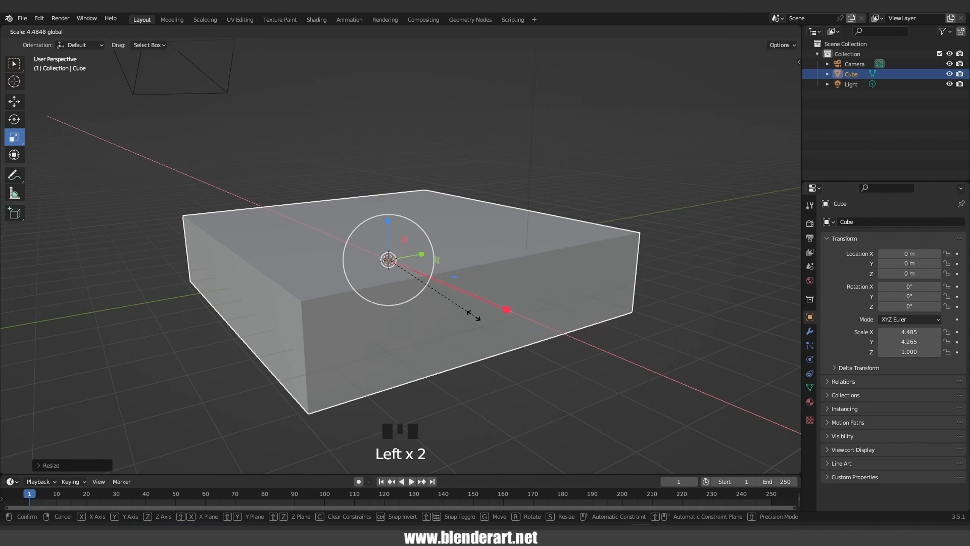
{"action": "left_click", "coordinate": [387, 221]}
{"action": "left_click_drag", "start_coordinate": [387, 222], "coordinate": [397, 152]}
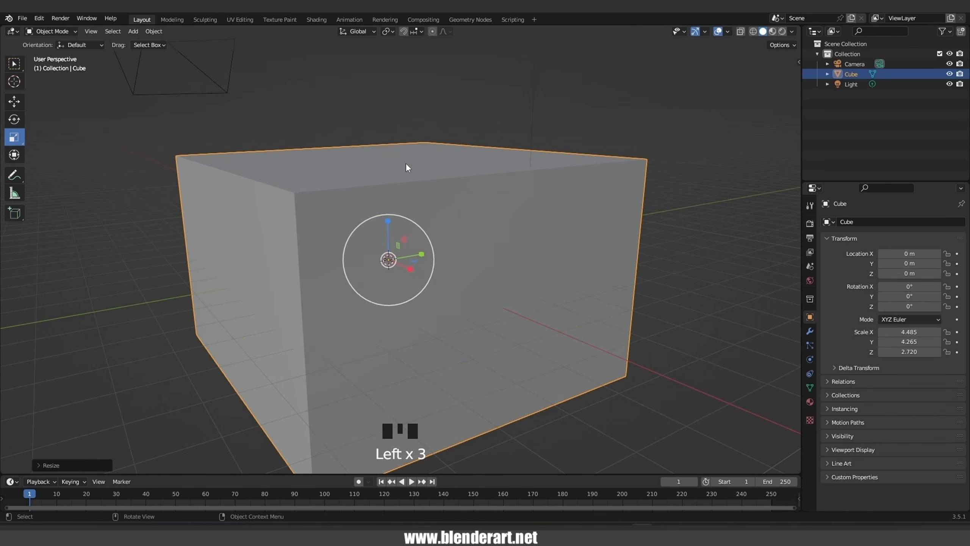
Undo the cube scaling made with the Scale gizmo.
{"action": "key", "text": "ctrl+z"}
{"action": "key", "text": "ctrl+z"}
{"action": "key", "text": "ctrl+z"}
{"action": "key", "text": "ctrl+z"}
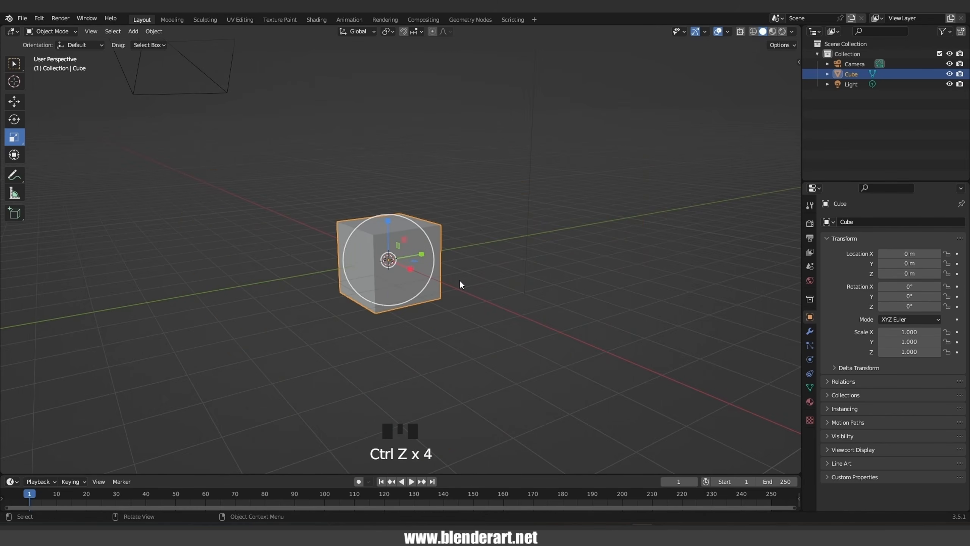
Try scaling the cube from the gizmo's center and uniformly with the Resize command, cancelling both.
{"action": "mouse_move", "coordinate": [394, 255]}
{"action": "left_mouse_down"}
{"action": "mouse_move", "coordinate": [433, 270]}
{"action": "mouse_move", "coordinate": [400, 259]}
{"action": "left_mouse_up"}
{"action": "right_click", "coordinate": [400, 259]}
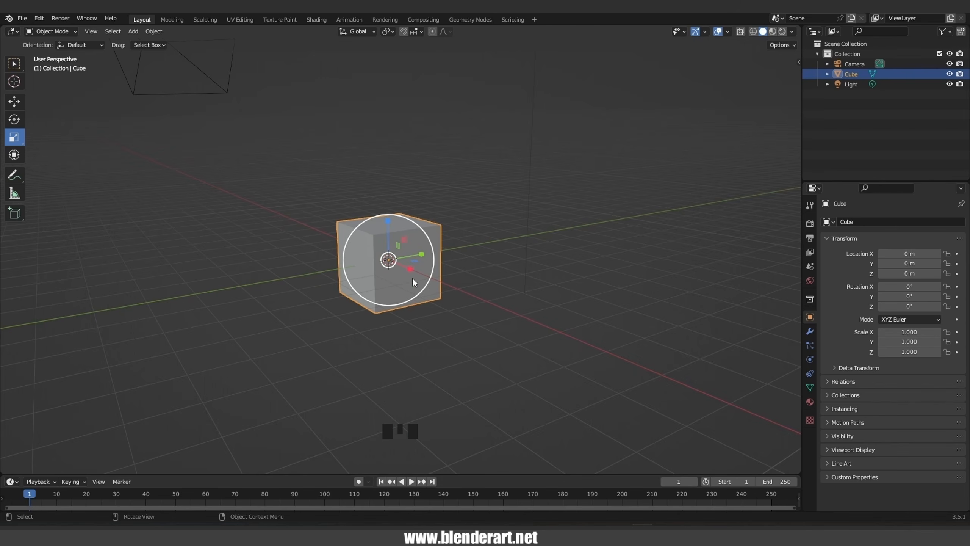
{"action": "key", "text": "s"}
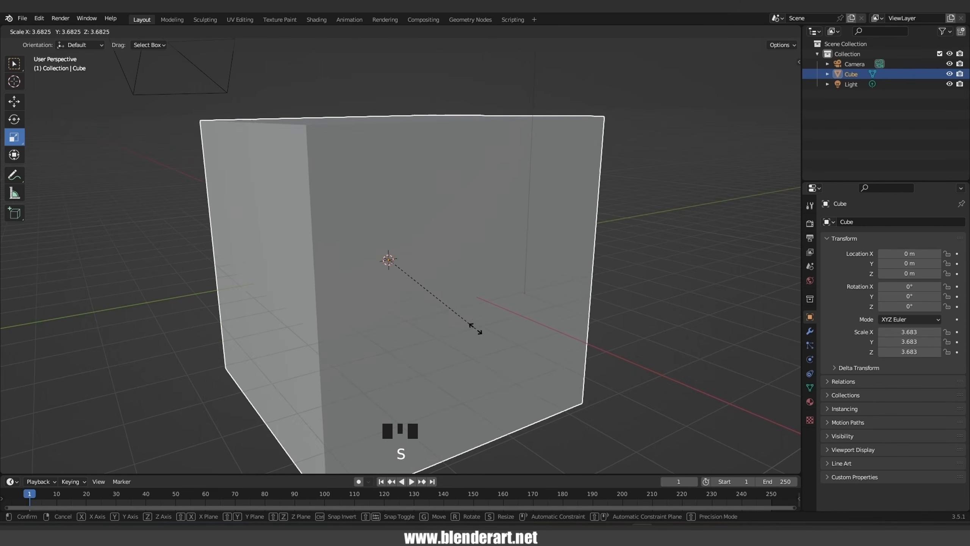
{"action": "right_click", "coordinate": [439, 303]}
Try scaling the cube along the global X, Y and Z axes in turn, cancelling each attempt.
{"action": "key", "text": "s"}
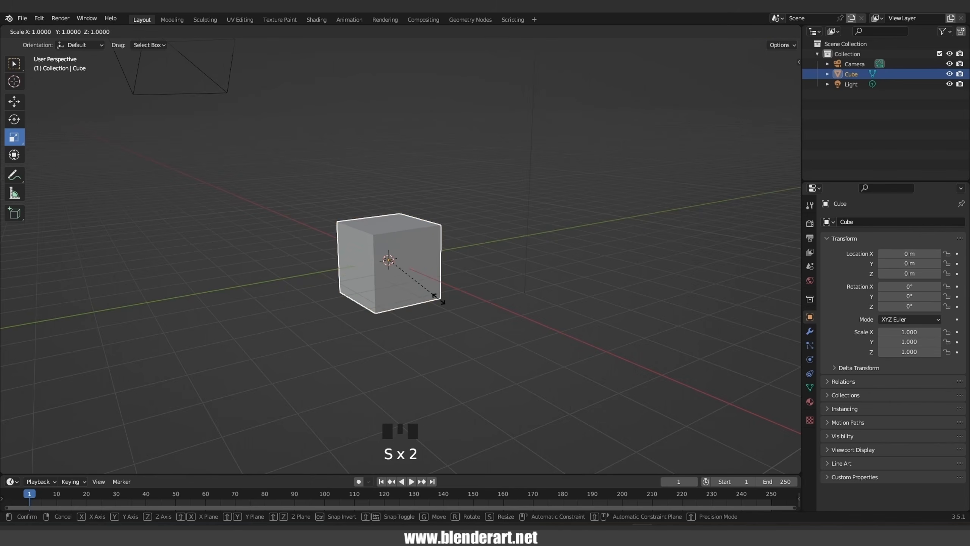
{"action": "key", "text": "x"}
{"action": "right_click", "coordinate": [503, 357]}
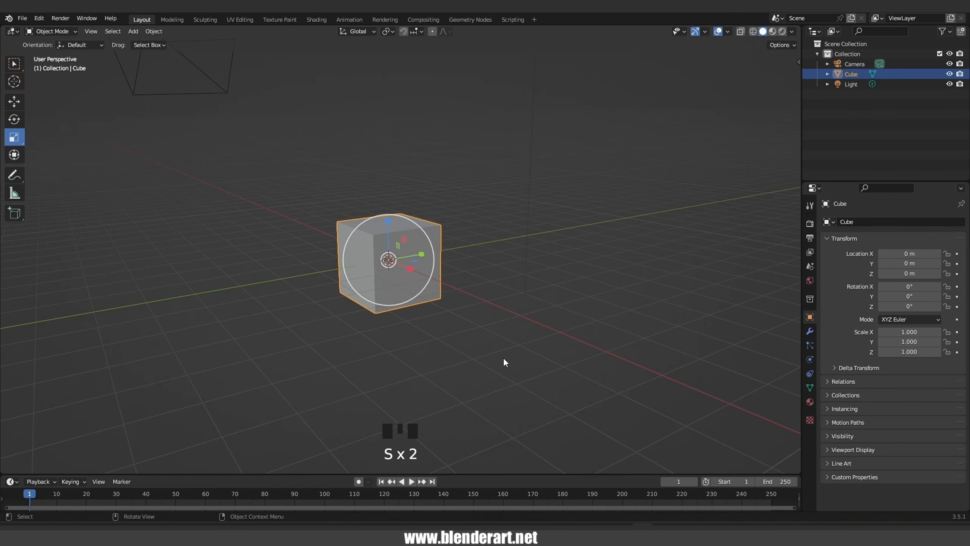
{"action": "key", "text": "s"}
{"action": "key", "text": "y"}
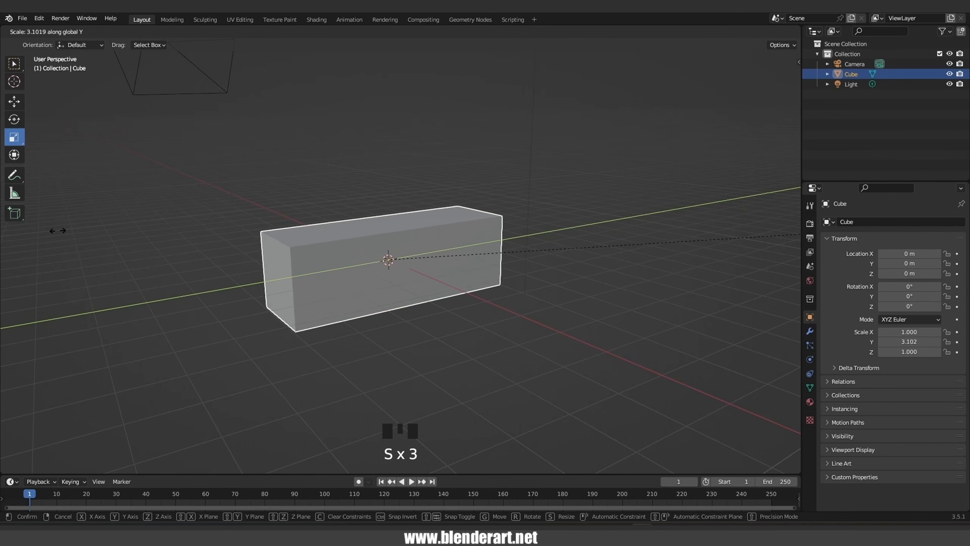
{"action": "right_click", "coordinate": [6, 256]}
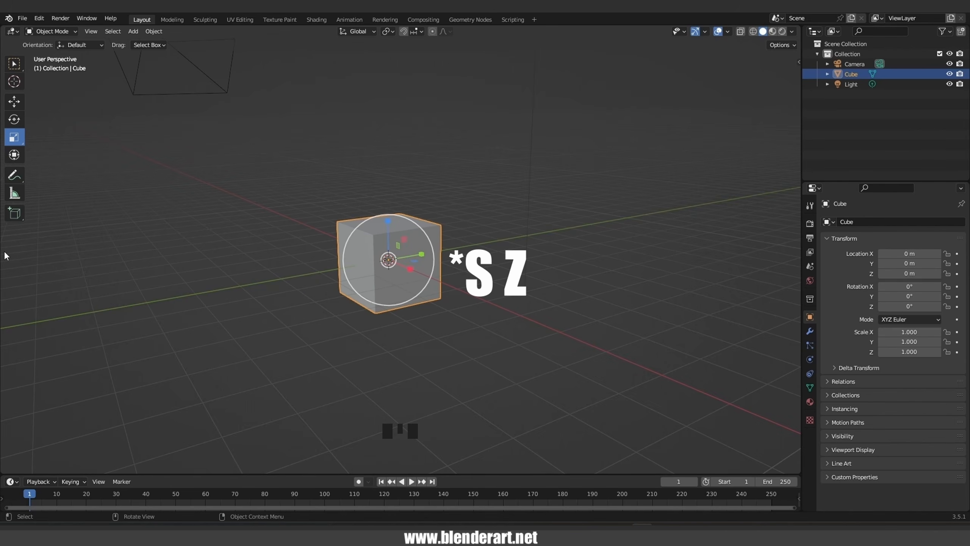
{"action": "key", "text": "s"}
{"action": "key", "text": "z"}
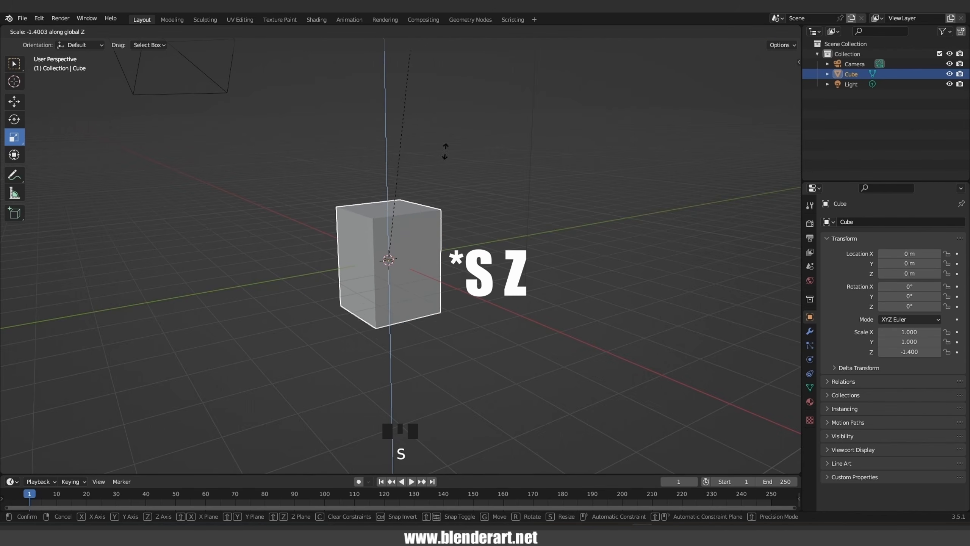
{"action": "right_click", "coordinate": [462, 231]}
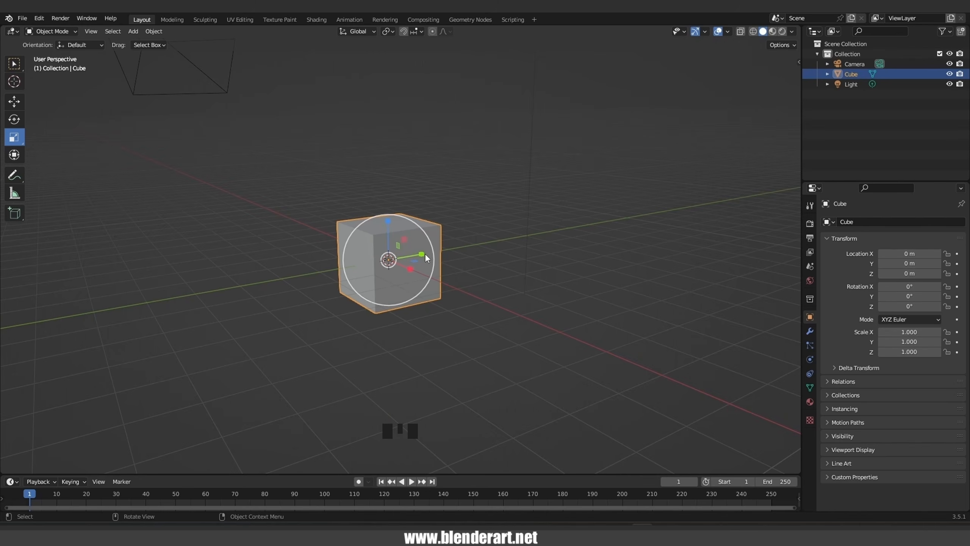
Activate the Transform tool, try its combined gizmo on the cube and undo the changes.
{"action": "middle_click_drag", "start_coordinate": [453, 290], "coordinate": [438, 264]}
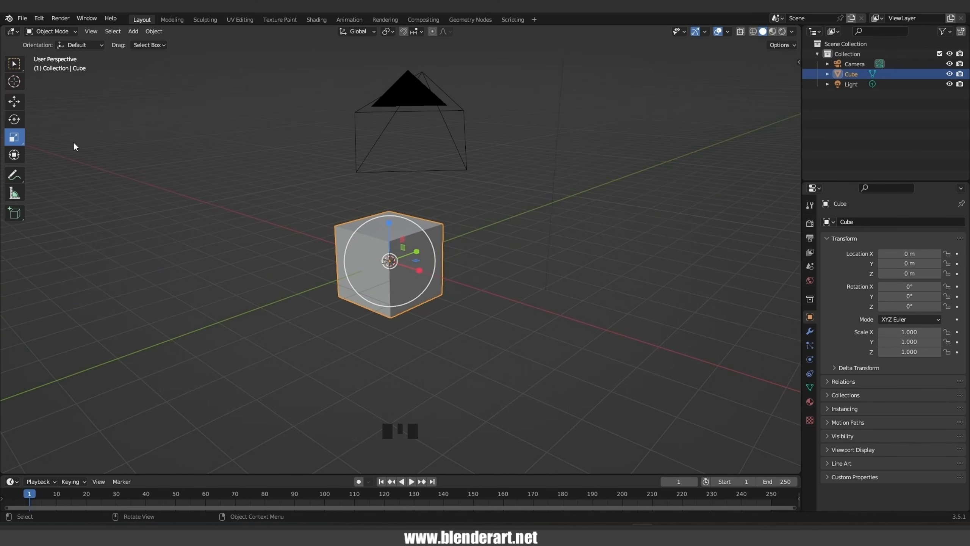
{"action": "left_click", "coordinate": [16, 156]}
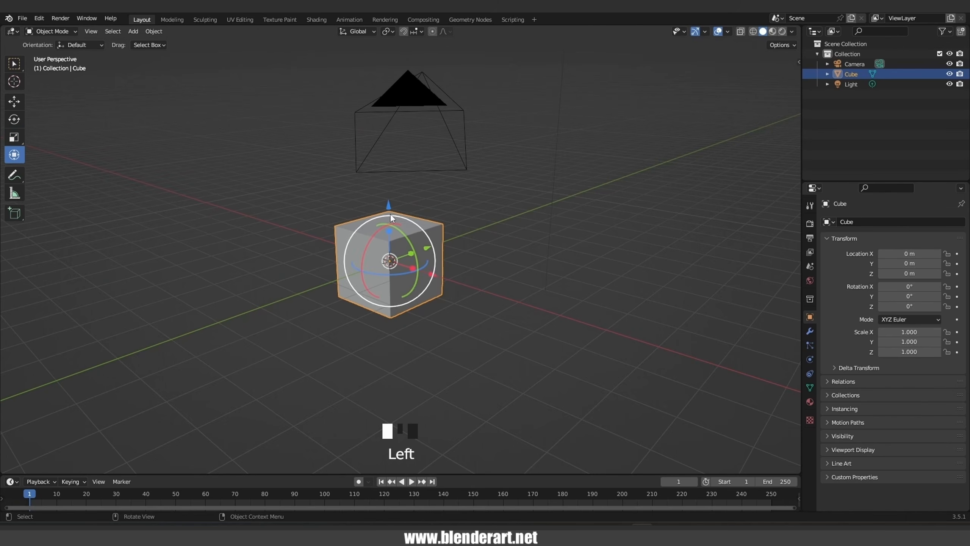
{"action": "left_click_drag", "start_coordinate": [390, 214], "coordinate": [418, 233]}
{"action": "key", "text": "ctrl+z"}
{"action": "key", "text": "ctrl+z"}
{"action": "key", "text": "ctrl+z"}
{"action": "key", "text": "ctrl+z"}
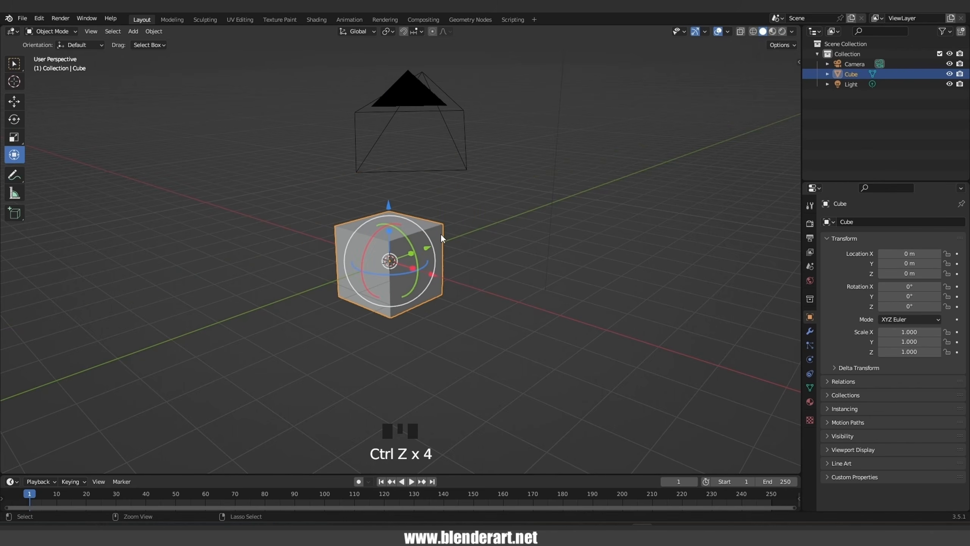
Switch to the Move tool and return to the Select Box tool.
{"action": "middle_click_drag", "start_coordinate": [442, 233], "coordinate": [401, 302]}
{"action": "left_click", "coordinate": [14, 101]}
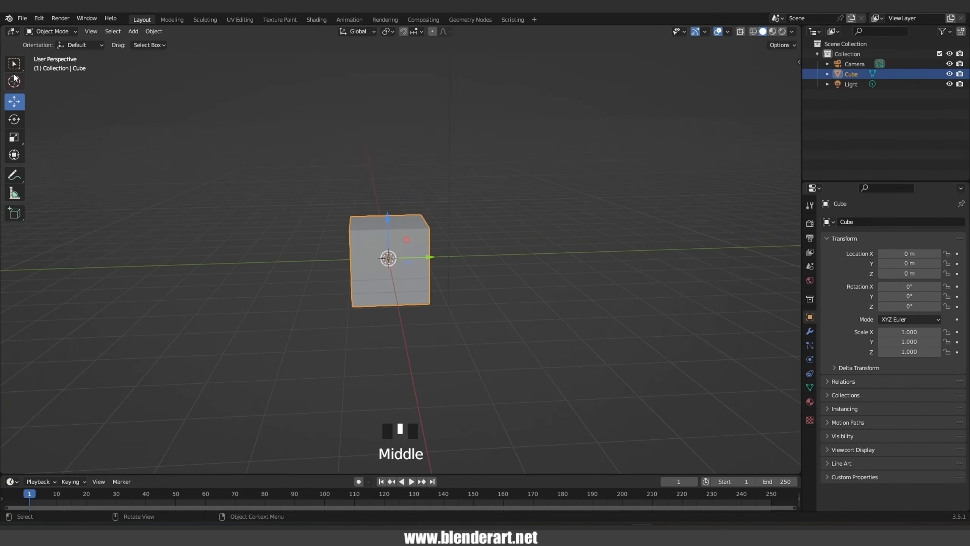
{"action": "left_click", "coordinate": [14, 63]}
{"action": "middle_click_drag", "start_coordinate": [336, 277], "coordinate": [313, 285]}
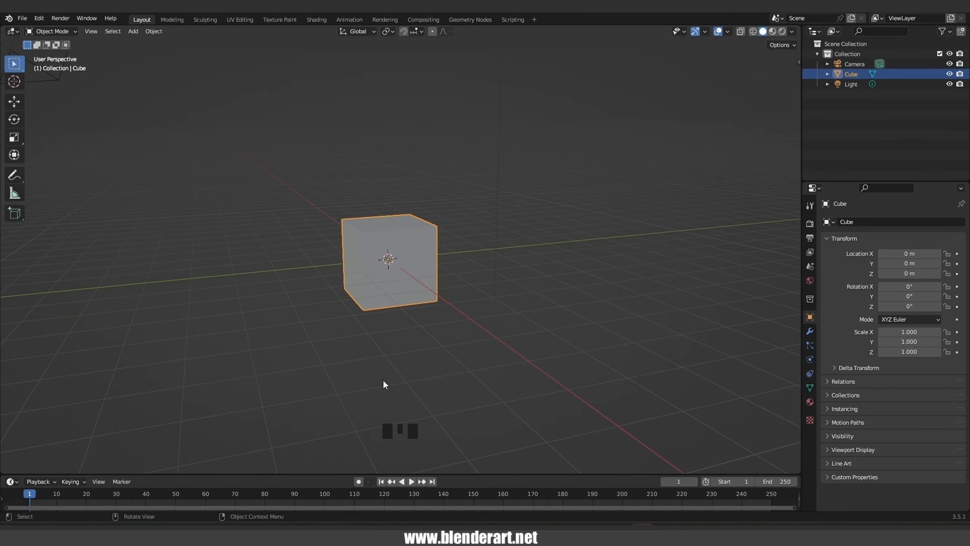
Show the 3D viewport full screen without any interface elements and restore the normal layout.
{"action": "key", "text": "ctrl+alt+space"}
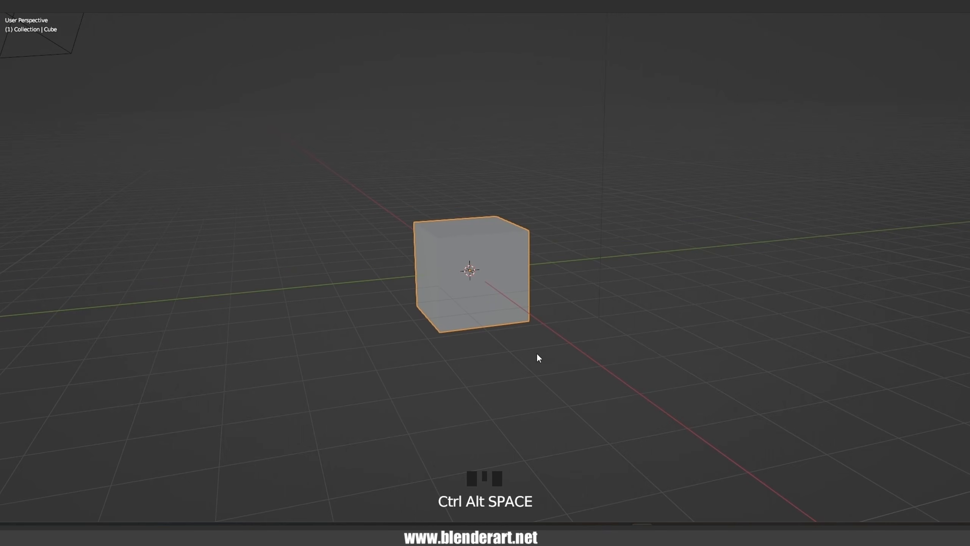
{"action": "key", "text": "ctrl+alt+space"}
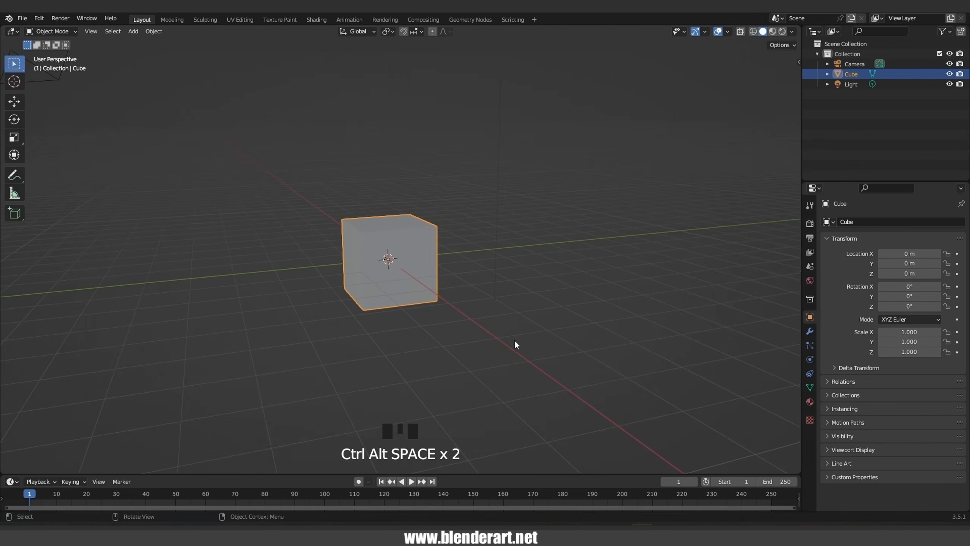
{"action": "mouse_move", "coordinate": [515, 343]}
{"action": "middle_mouse_down"}
{"action": "mouse_move", "coordinate": [446, 342]}
{"action": "mouse_move", "coordinate": [500, 349]}
{"action": "middle_mouse_up"}
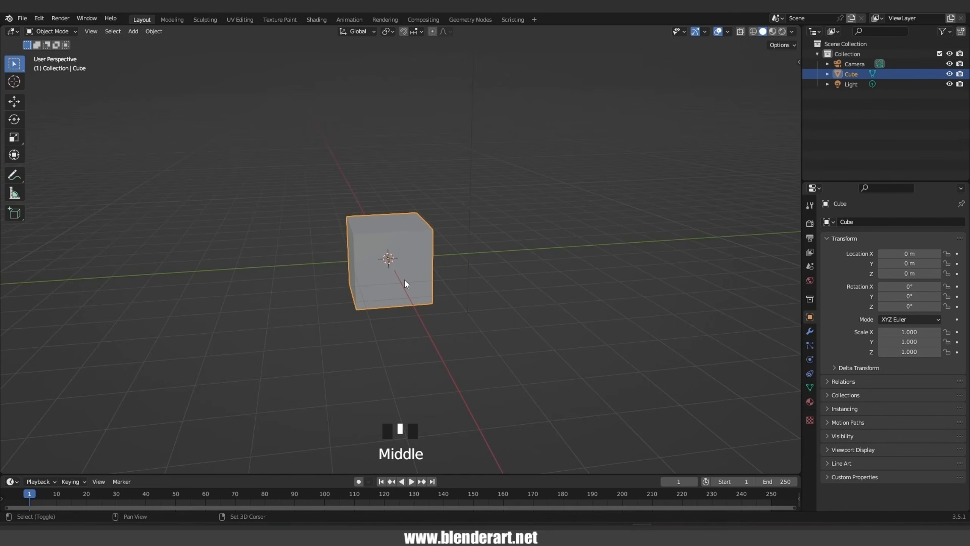
{"action": "middle_click_drag", "start_coordinate": [405, 282], "coordinate": [427, 276], "text": "shift"}
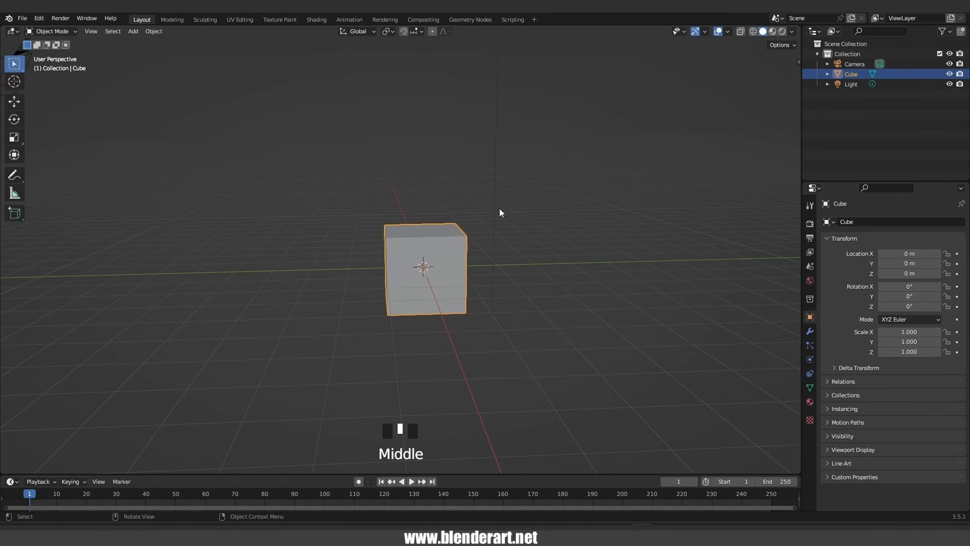
Maximize the 3D viewport area with its header and tools kept, orbit around the cube, and restore the layout.
{"action": "key", "text": "ctrl+space"}
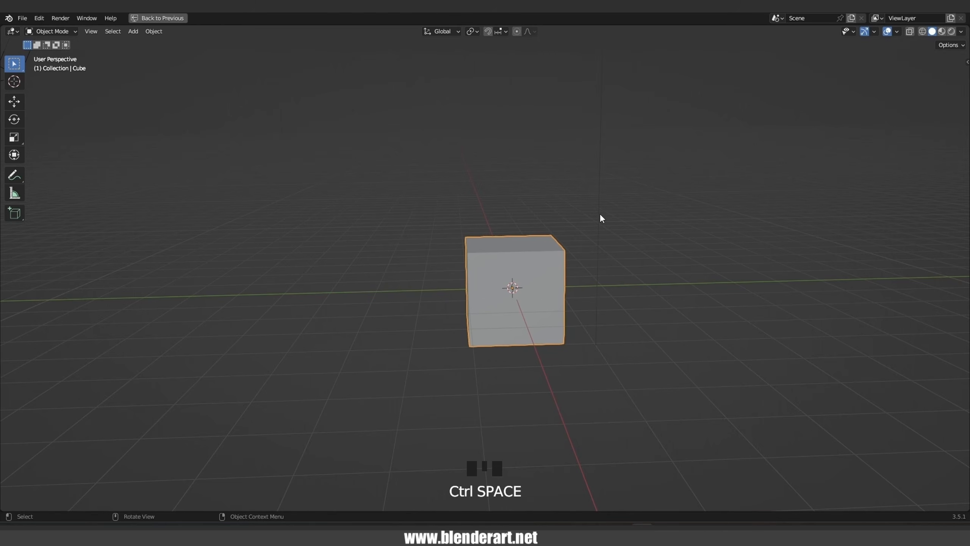
{"action": "mouse_move", "coordinate": [519, 250]}
{"action": "middle_mouse_down"}
{"action": "mouse_move", "coordinate": [435, 244]}
{"action": "mouse_move", "coordinate": [504, 251]}
{"action": "middle_mouse_up"}
{"action": "key", "text": "ctrl+space"}
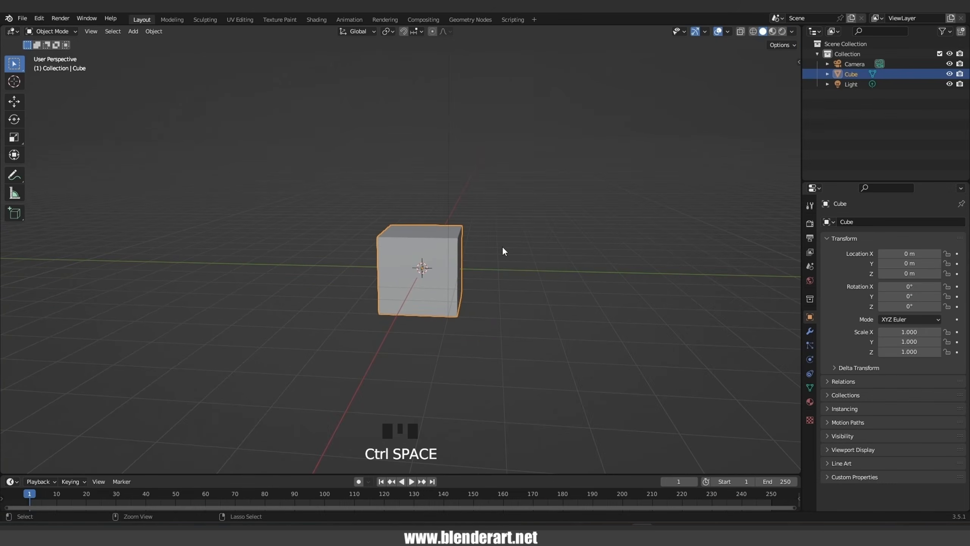
{"action": "middle_click_drag", "start_coordinate": [368, 274], "coordinate": [397, 282]}
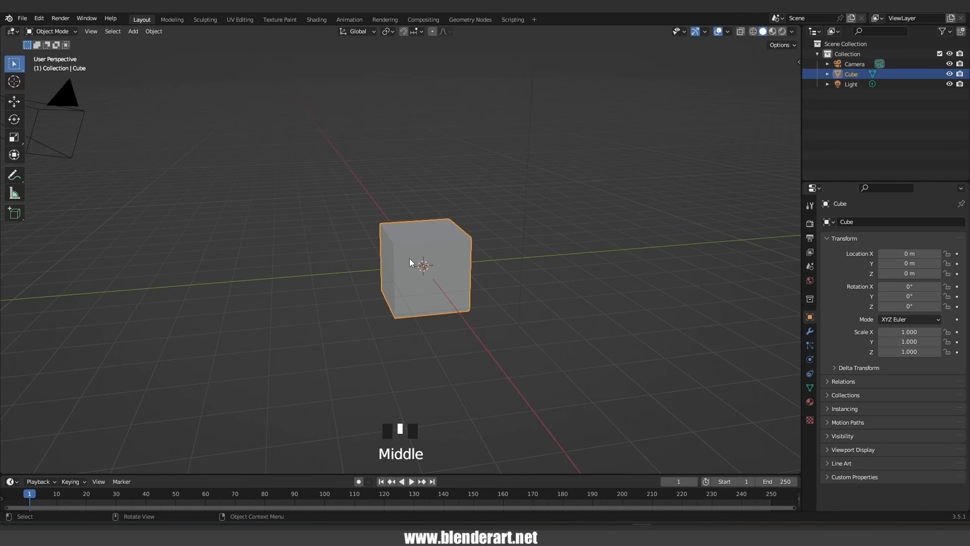
Toggle Quad View on, orbit the cube in its perspective view, and return to the single view.
{"action": "key", "text": "ctrl+alt+q"}
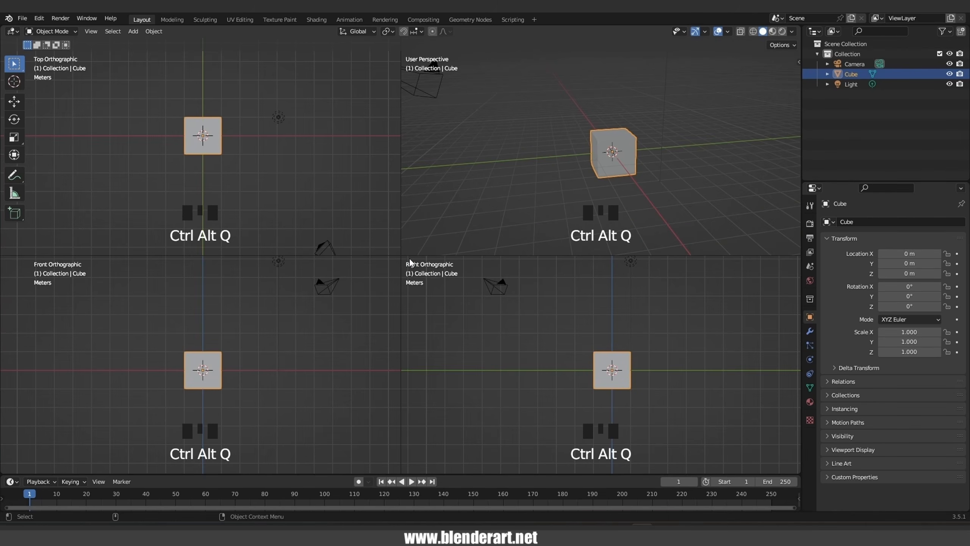
{"action": "middle_click_drag", "start_coordinate": [600, 160], "coordinate": [641, 161]}
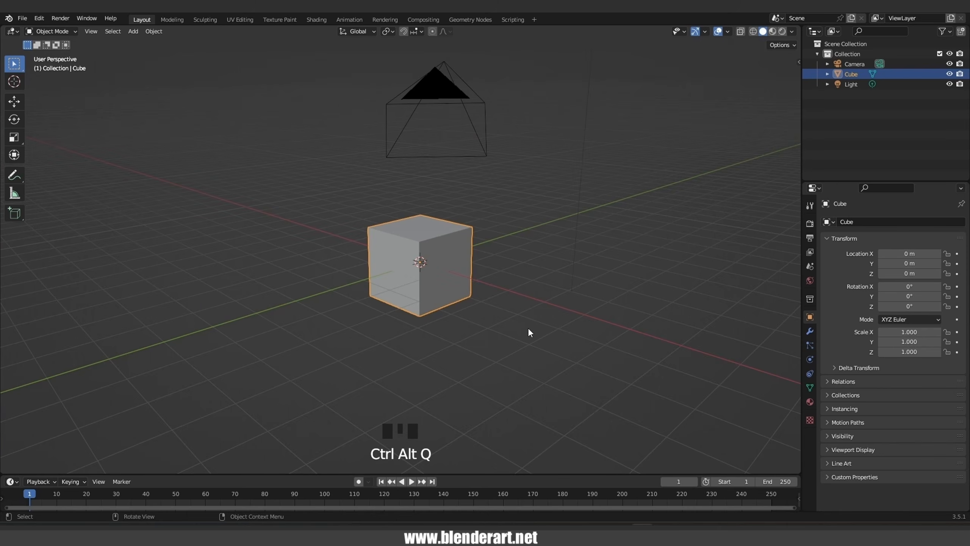
{"action": "middle_click_drag", "start_coordinate": [529, 329], "coordinate": [501, 324]}
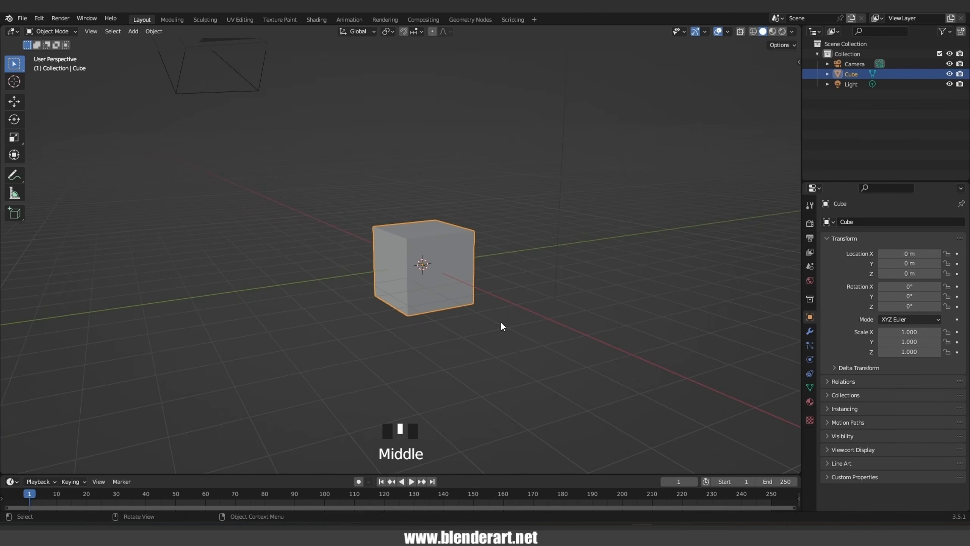
Split the viewport into two side-by-side areas with 3D Viewport as the editor type, and join them back into one.
{"action": "left_click_drag", "start_coordinate": [797, 469], "coordinate": [389, 441]}
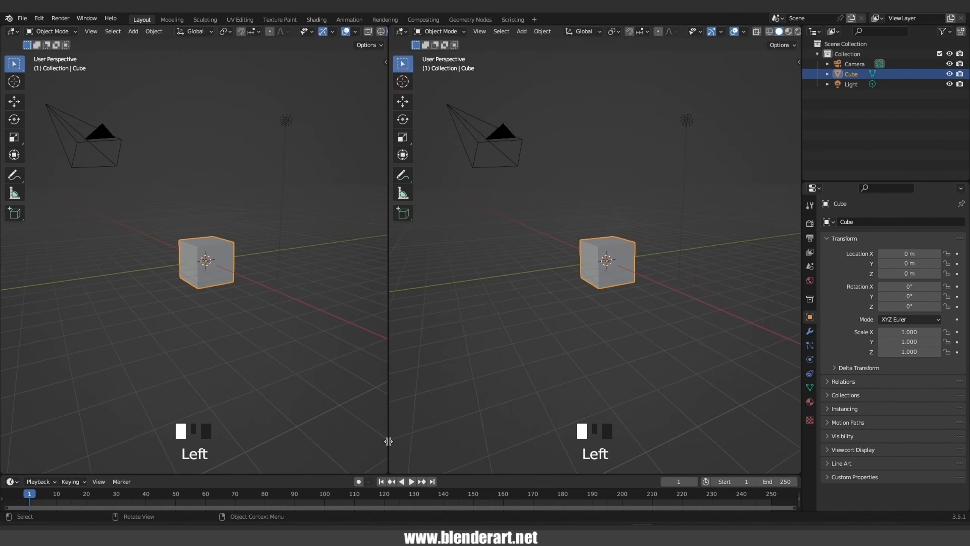
{"action": "left_click", "coordinate": [13, 31]}
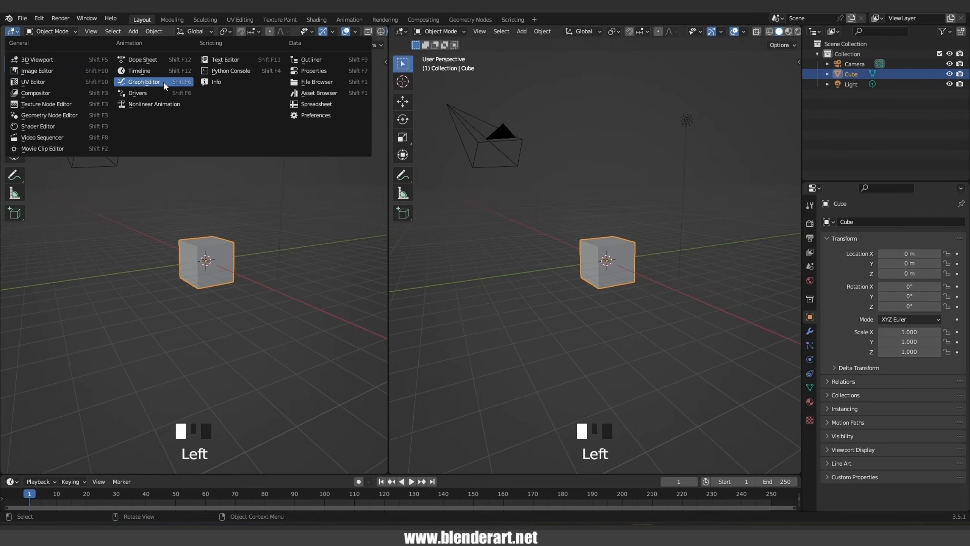
{"action": "left_click", "coordinate": [53, 59]}
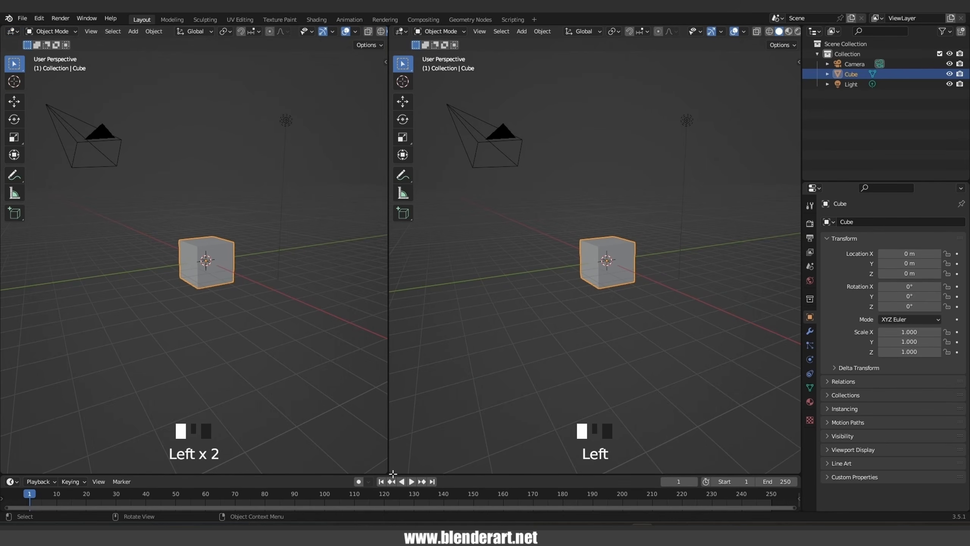
{"action": "left_click_drag", "start_coordinate": [391, 472], "coordinate": [362, 467]}
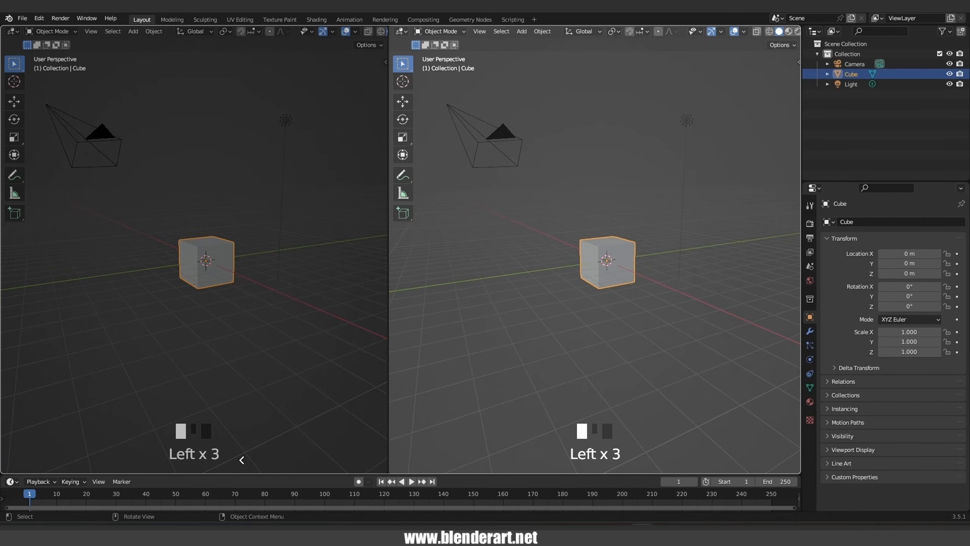
{"action": "left_click_drag", "start_coordinate": [242, 459], "coordinate": [242, 462]}
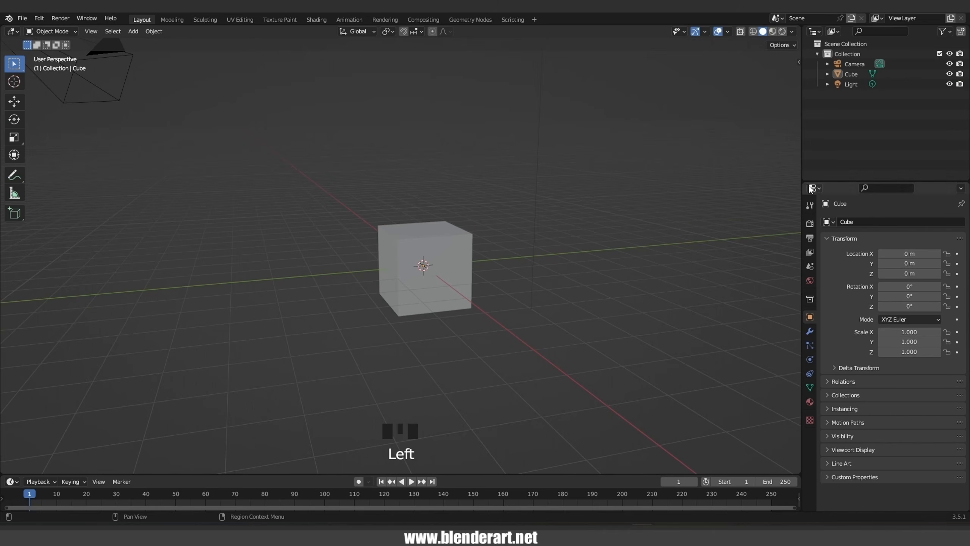
Save the current scene and layout as the default startup file.
{"action": "left_click_drag", "start_coordinate": [811, 189], "coordinate": [270, 113], "text": "shift"}
{"action": "left_click", "coordinate": [395, 116]}
{"action": "left_click", "coordinate": [22, 17]}
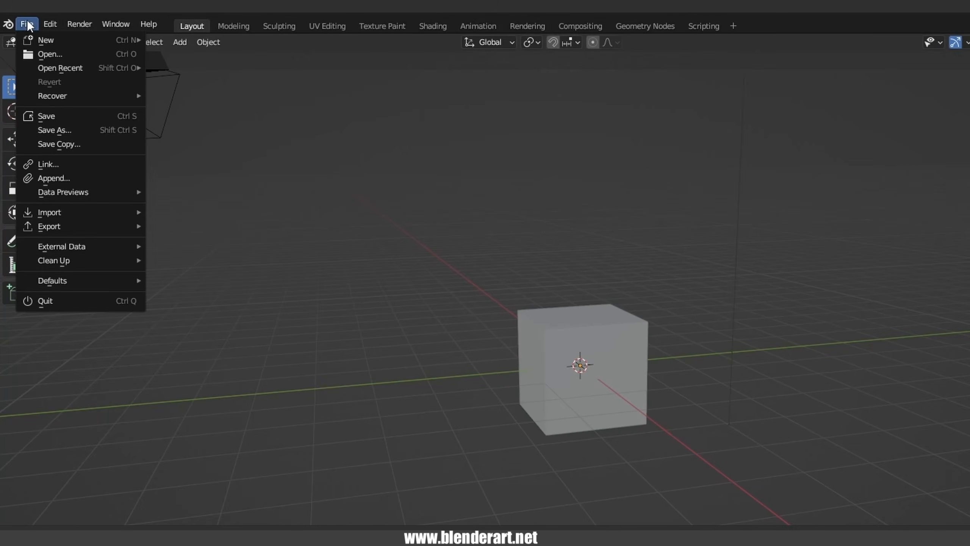
{"action": "mouse_move", "coordinate": [60, 285]}
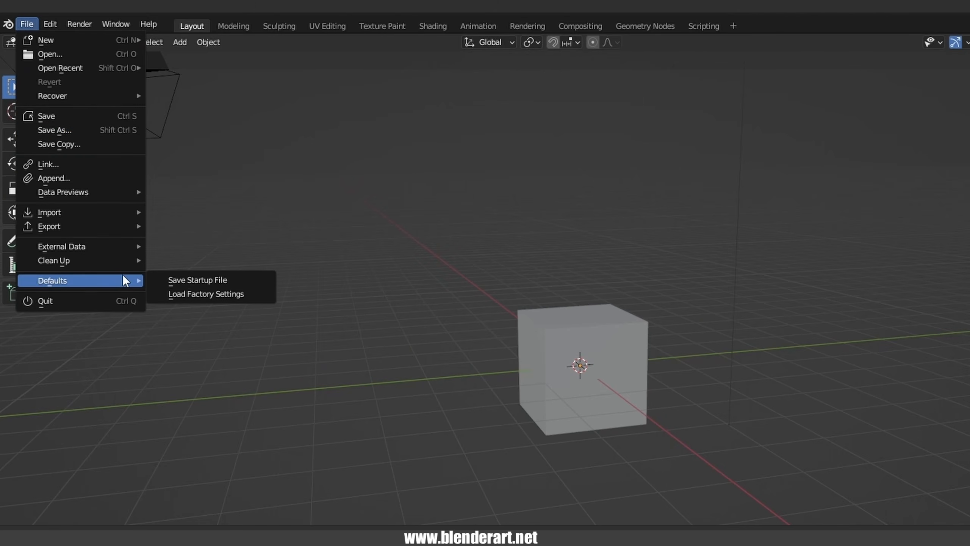
{"action": "left_click", "coordinate": [226, 281]}
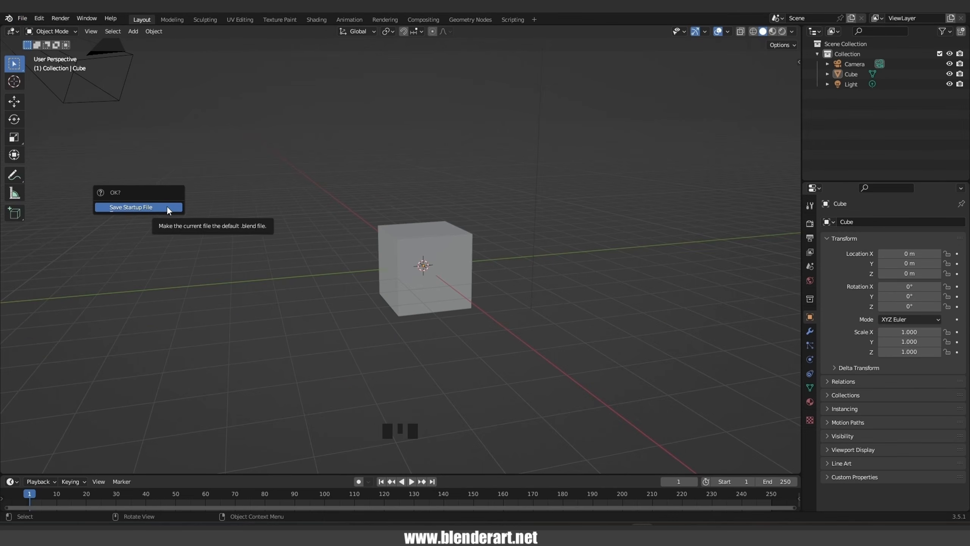
{"action": "left_click", "coordinate": [139, 207]}
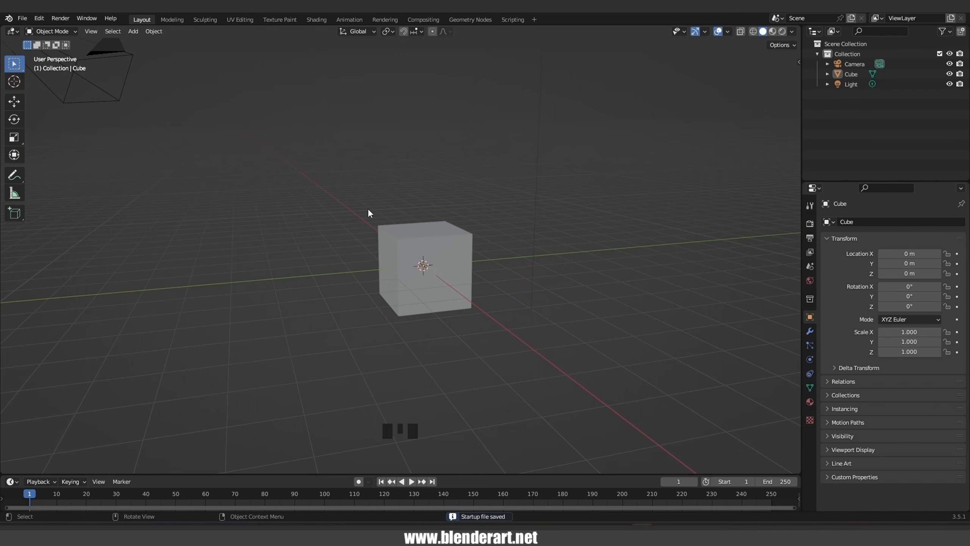
{"action": "middle_click_drag", "start_coordinate": [534, 239], "coordinate": [501, 245]}
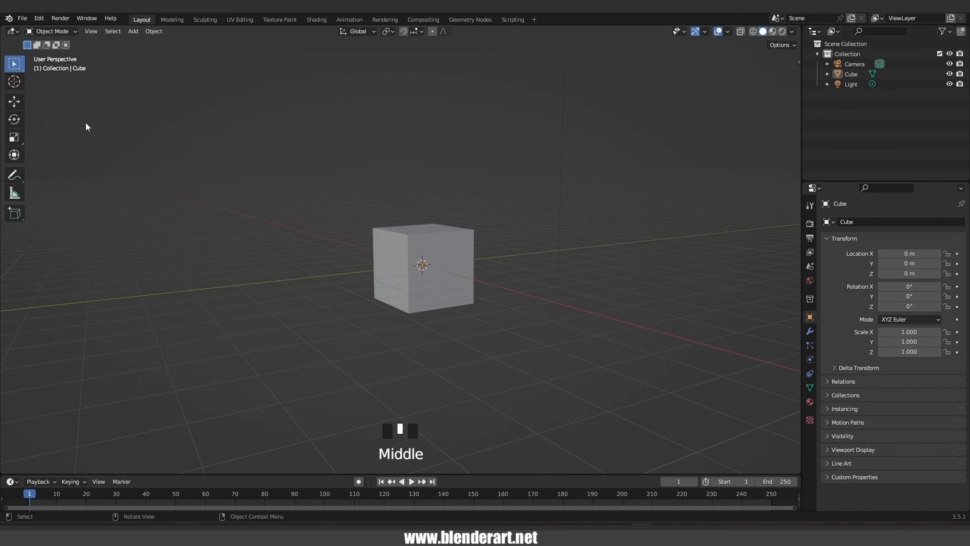
{"action": "left_click", "coordinate": [21, 18]}
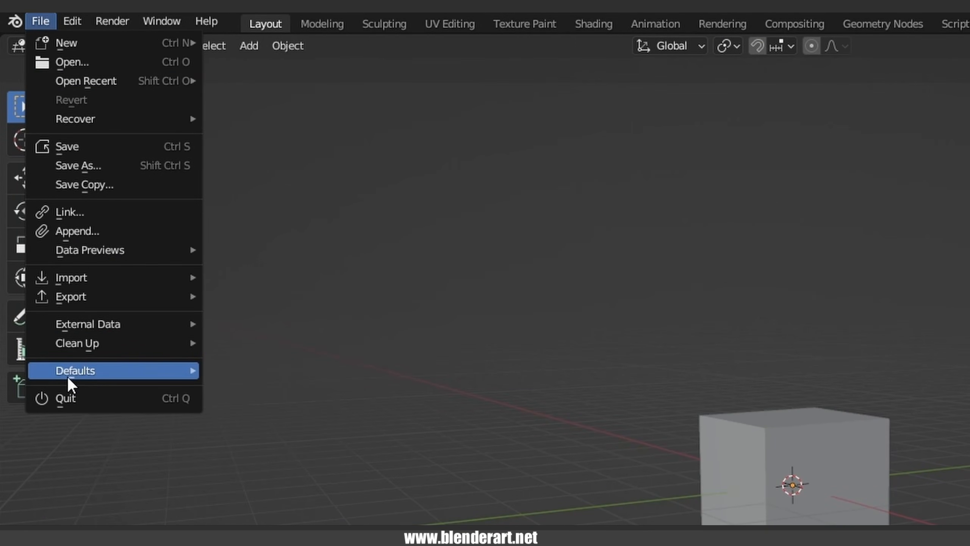
{"action": "mouse_move", "coordinate": [158, 369]}
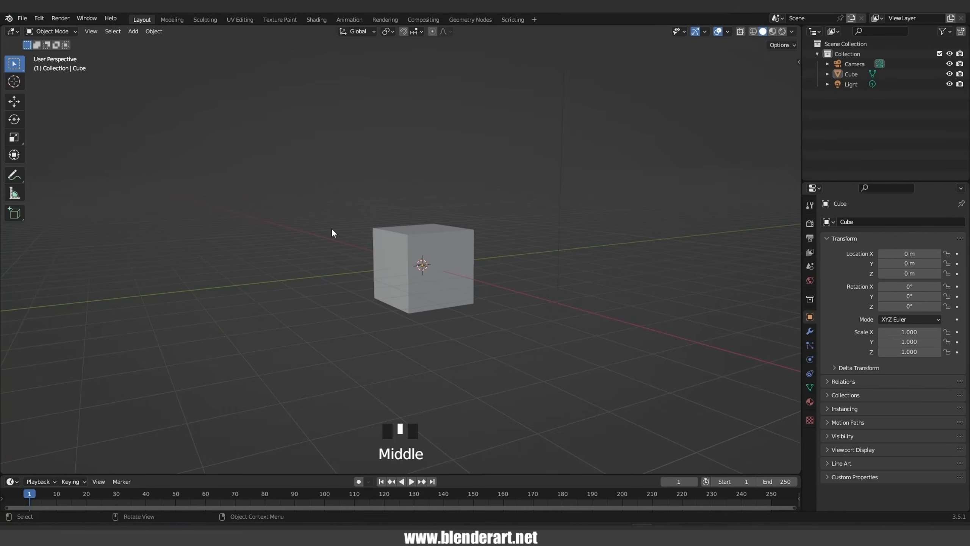
{"action": "middle_click_drag", "start_coordinate": [466, 276], "coordinate": [432, 270]}
{"action": "scroll", "coordinate": [389, 263], "scroll_direction": "down", "scroll_amount": 1}
{"action": "scroll", "coordinate": [404, 243], "scroll_direction": "down", "scroll_amount": 1}
{"action": "scroll", "coordinate": [367, 269], "scroll_direction": "up", "scroll_amount": 1}
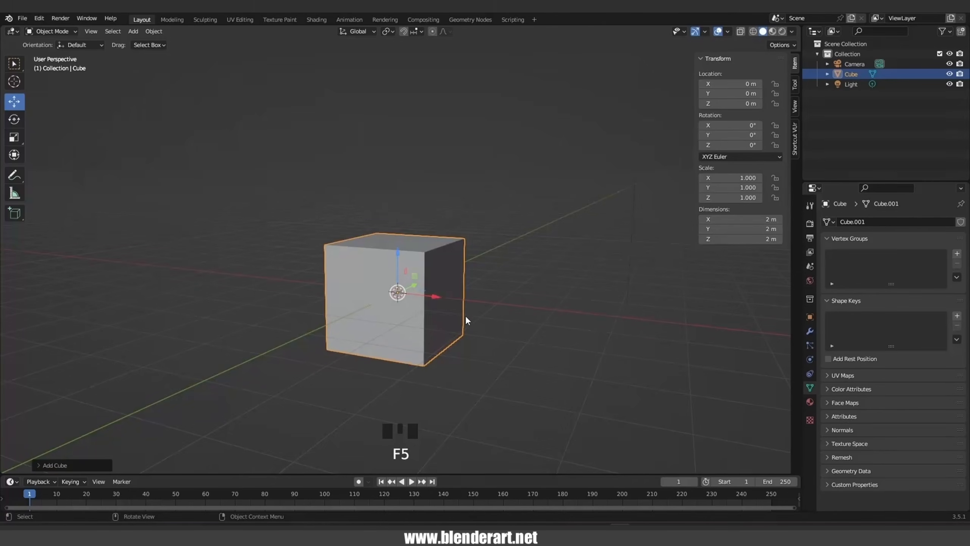
In front view, move the cube up the Z axis to 1.0045 m so its base rests near the ground line.
{"action": "middle_click_drag", "start_coordinate": [425, 326], "coordinate": [403, 283]}
{"action": "key", "text": "KP_1"}
{"action": "scroll", "coordinate": [444, 319], "scroll_direction": "up", "scroll_amount": 4}
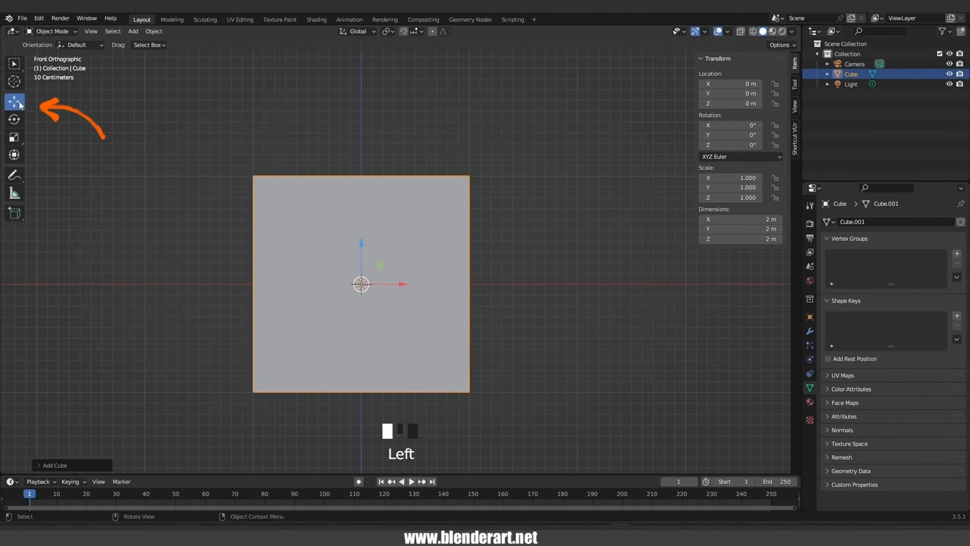
{"action": "left_click_drag", "start_coordinate": [363, 244], "coordinate": [367, 134]}
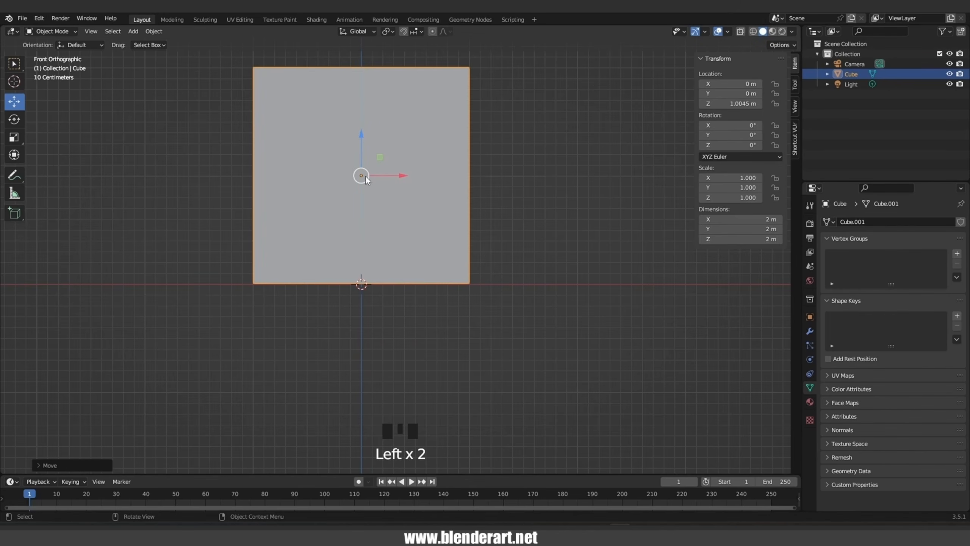
{"action": "middle_click_drag", "start_coordinate": [343, 268], "coordinate": [355, 351], "text": "shift"}
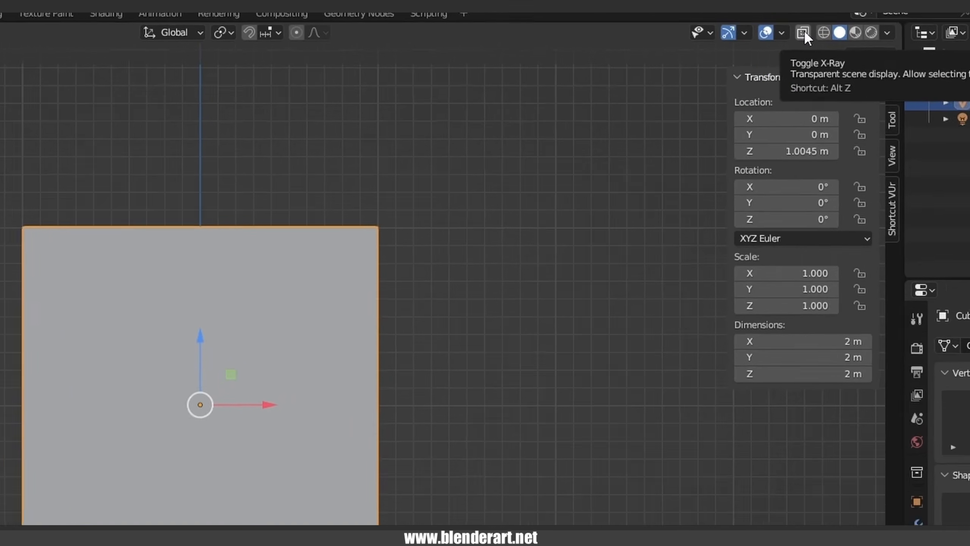
Turn on X-ray display, inspect the transparent cube from several angles, and turn X-ray off again.
{"action": "left_click", "coordinate": [804, 31]}
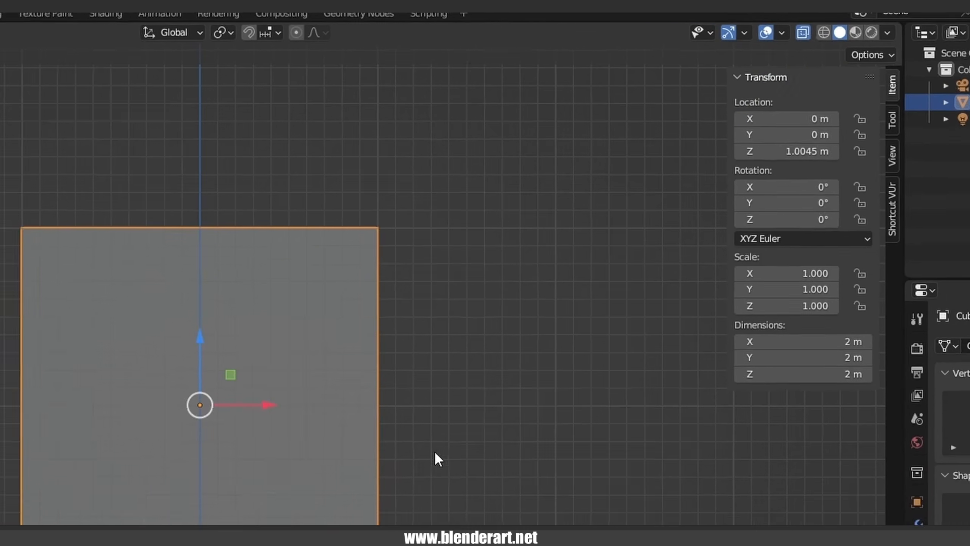
{"action": "middle_click_drag", "start_coordinate": [434, 451], "coordinate": [193, 373]}
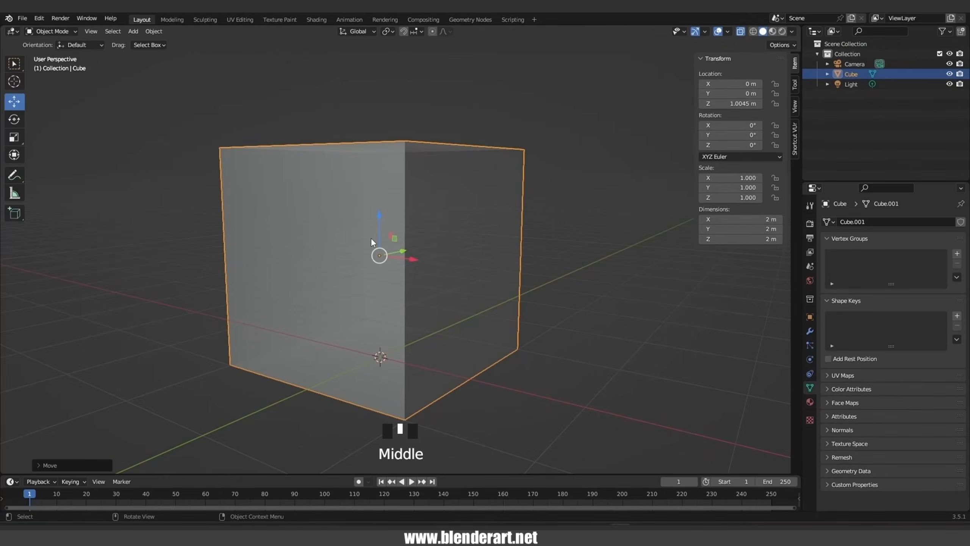
{"action": "middle_click_drag", "start_coordinate": [396, 233], "coordinate": [421, 237]}
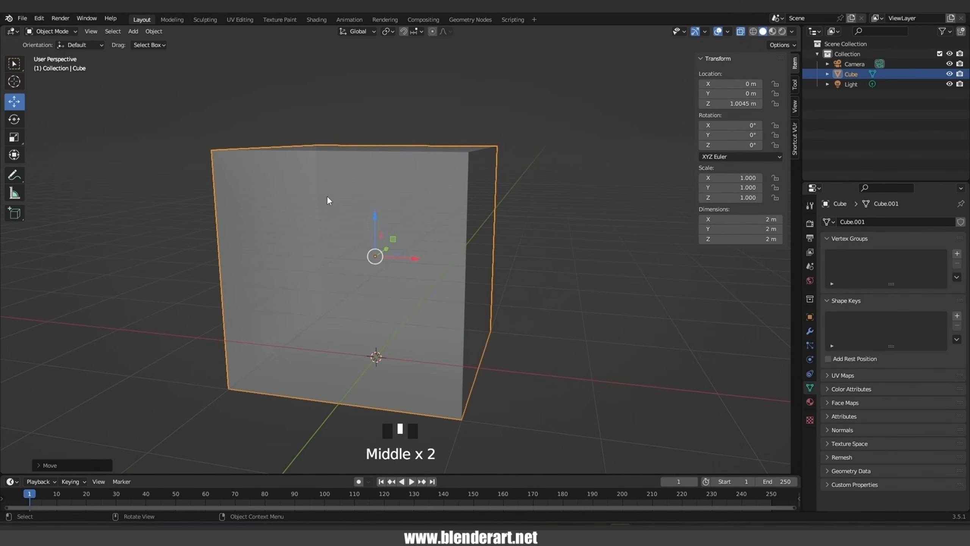
{"action": "left_click", "coordinate": [740, 32]}
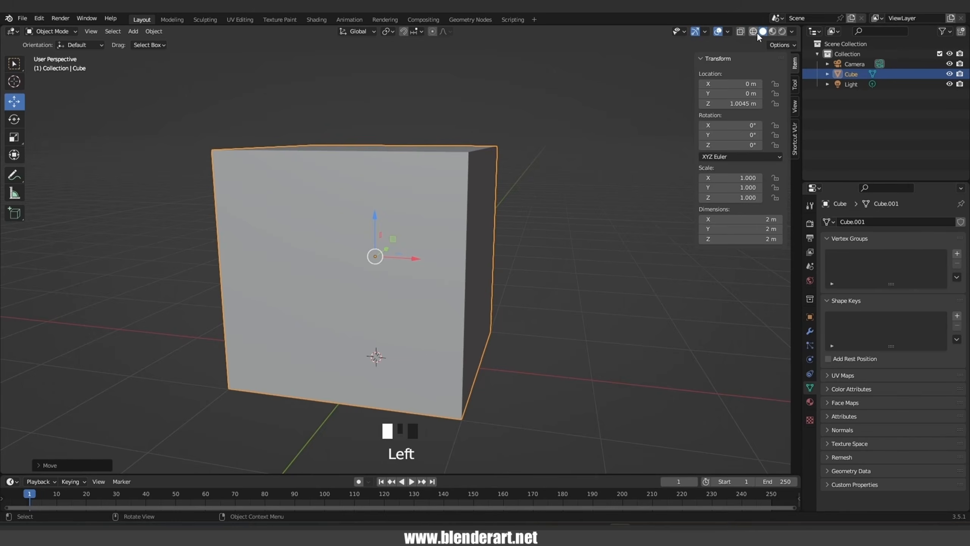
View the cube in Wireframe, Solid, Material Preview and Rendered shading, and return to Solid.
{"action": "left_click", "coordinate": [756, 32]}
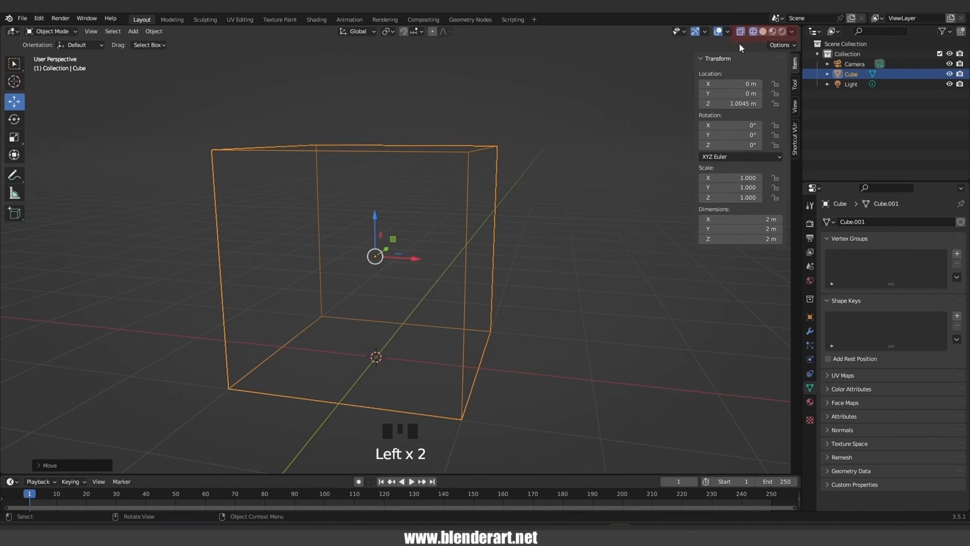
{"action": "left_click", "coordinate": [763, 32]}
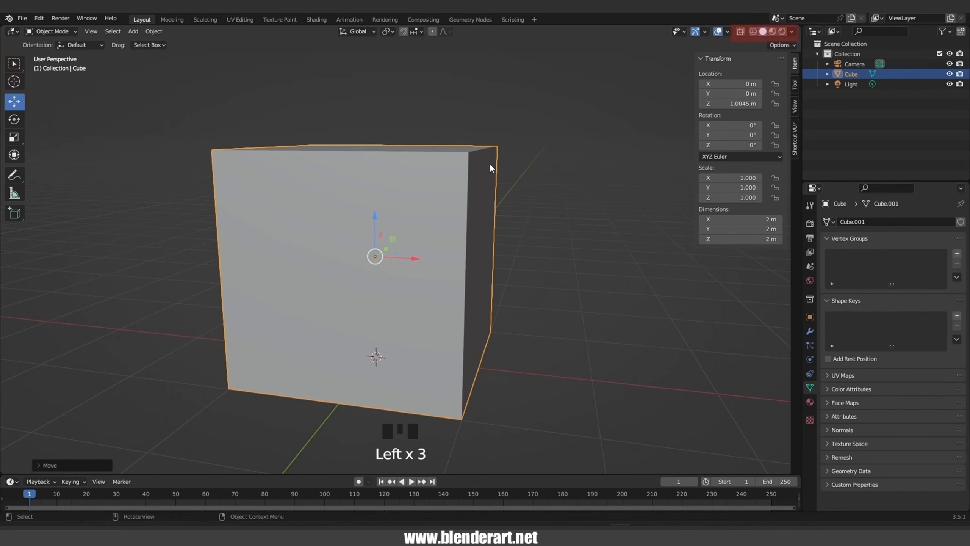
{"action": "left_click", "coordinate": [772, 32]}
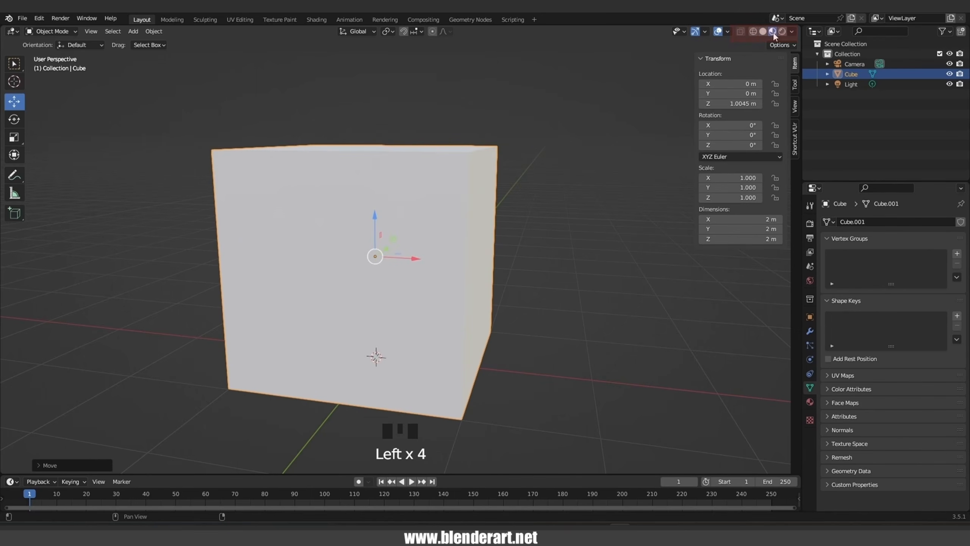
{"action": "left_click", "coordinate": [783, 33]}
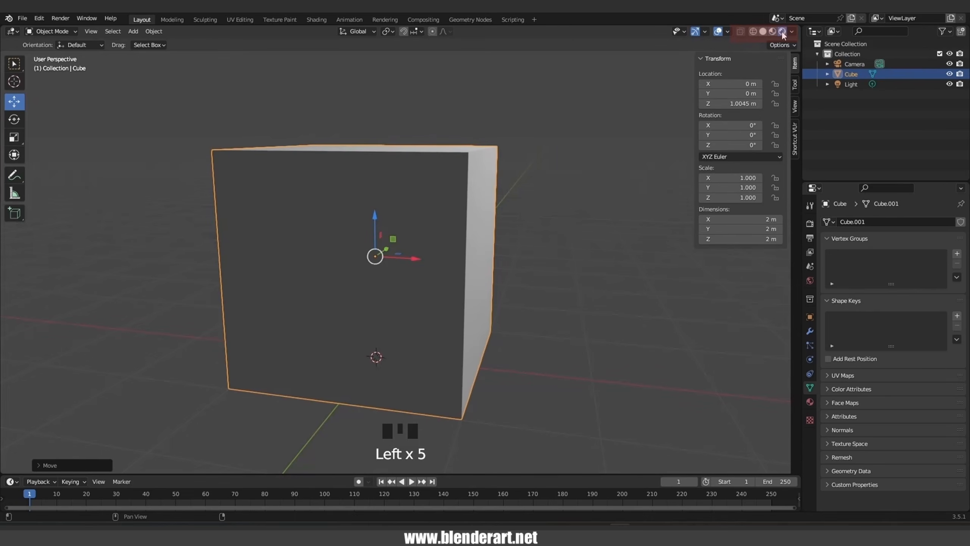
{"action": "left_click", "coordinate": [762, 32]}
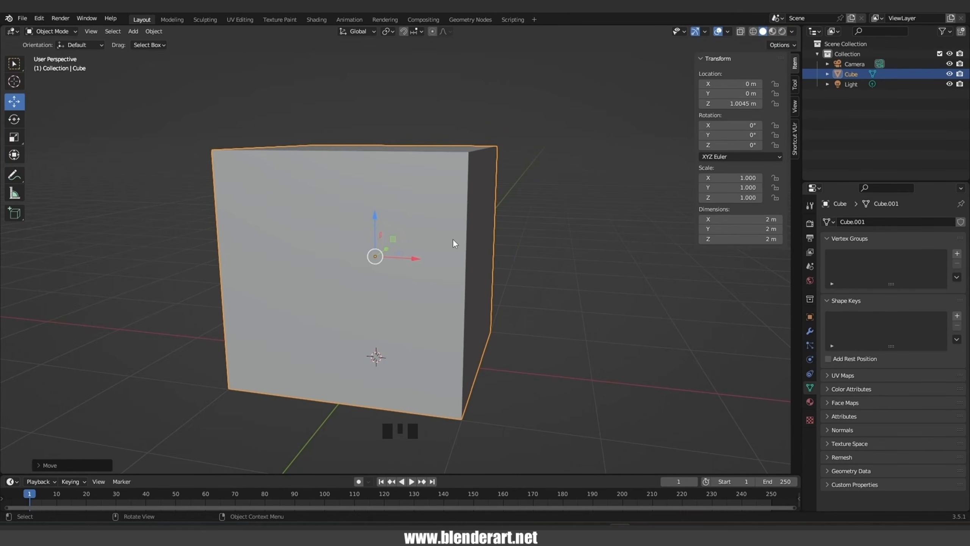
Switch the viewport shading to Wireframe through the shading pie menu and back to Solid.
{"action": "key", "text": "z"}
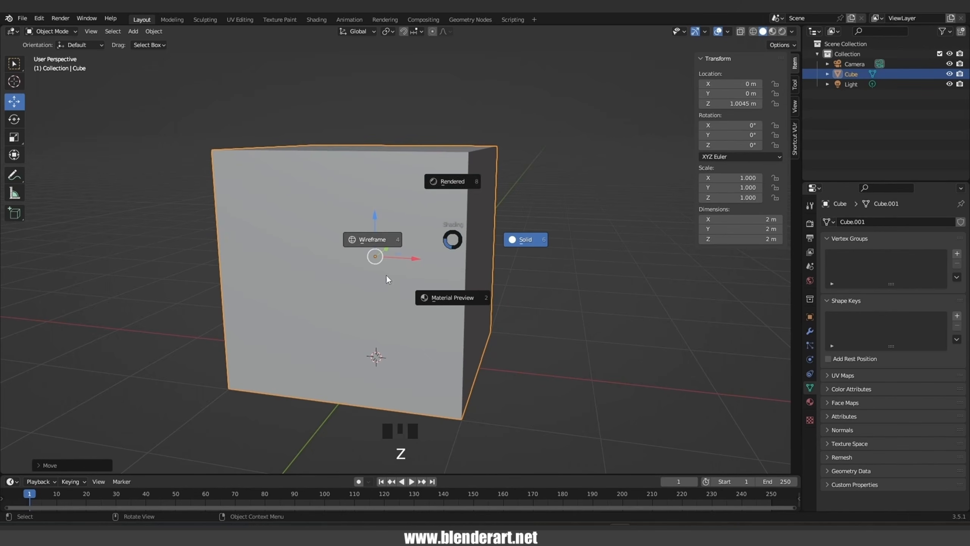
{"action": "left_click", "coordinate": [400, 241]}
{"action": "key", "text": "z"}
{"action": "left_click", "coordinate": [462, 244]}
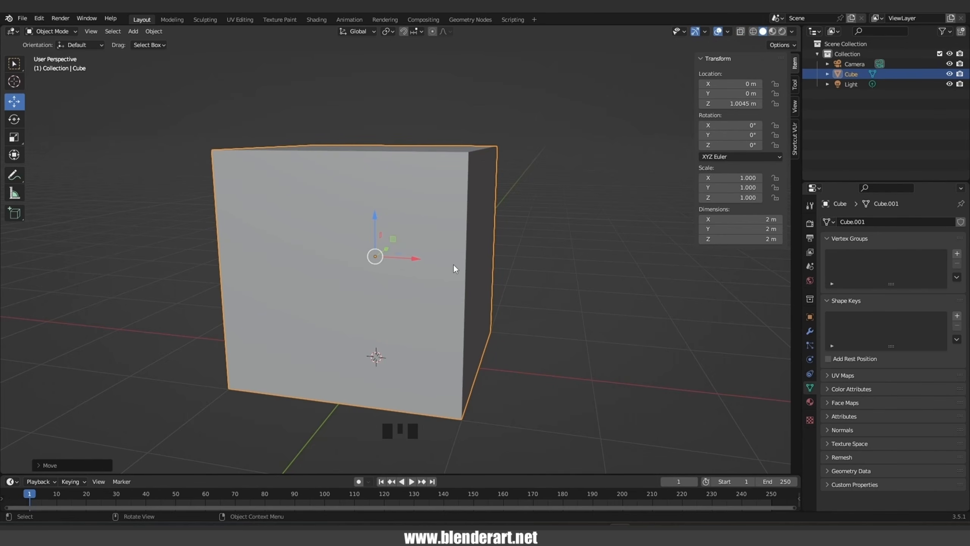
Toggle X-ray display on and off twice, and leave it on while viewing the cube.
{"action": "key", "text": "alt+z"}
{"action": "key", "text": "alt+z"}
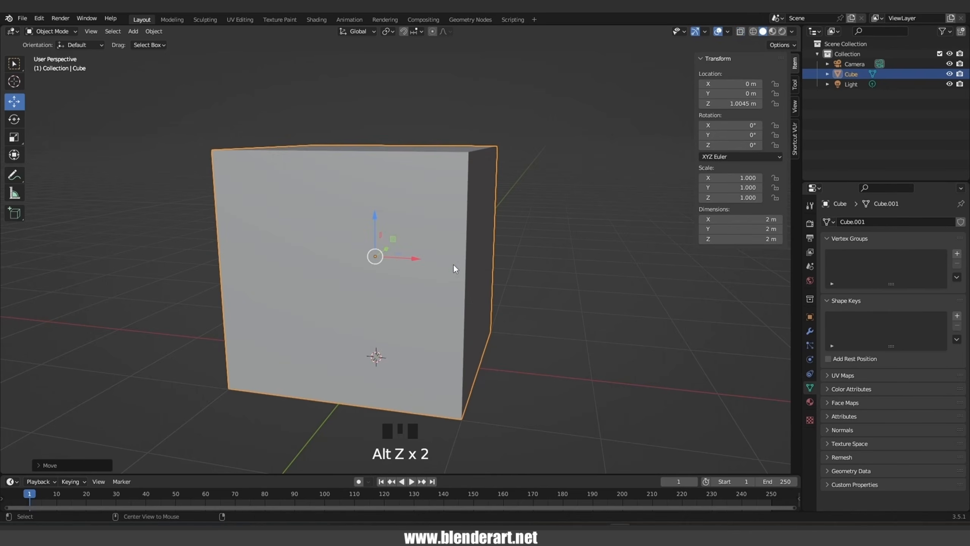
{"action": "left_click", "coordinate": [740, 32]}
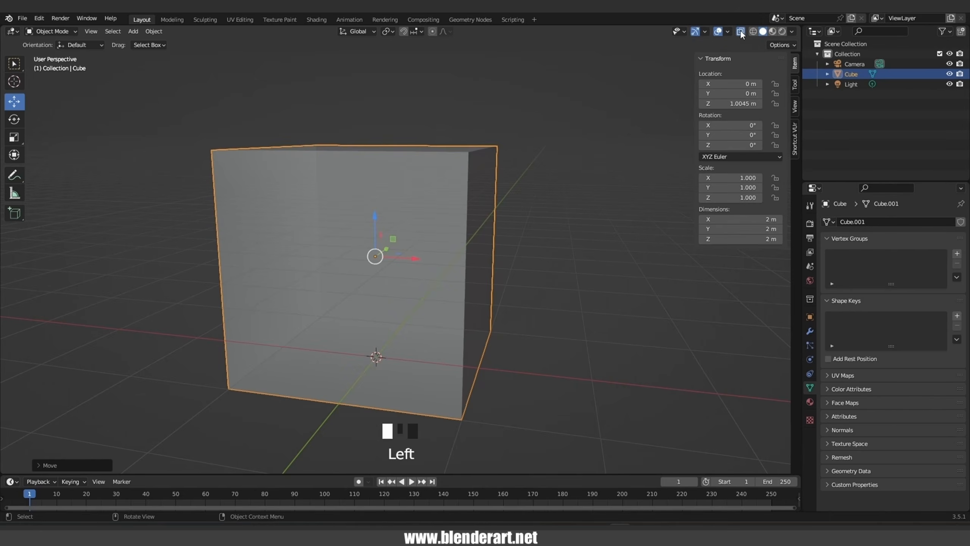
{"action": "left_click", "coordinate": [741, 33]}
{"action": "key", "text": "alt+z"}
{"action": "middle_click_drag", "start_coordinate": [453, 234], "coordinate": [464, 236]}
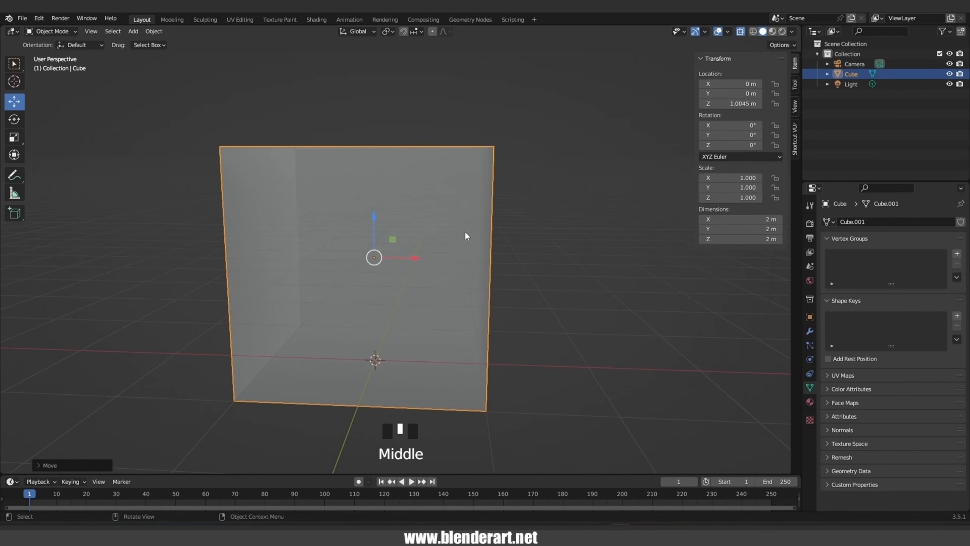
Return to front view and try scaling the cube about its central origin.
{"action": "key", "text": "KP_1"}
{"action": "scroll", "coordinate": [371, 281], "scroll_direction": "up", "scroll_amount": 1}
{"action": "mouse_move", "coordinate": [373, 284]}
{"action": "middle_mouse_down", "text": "shift"}
{"action": "mouse_move", "coordinate": [381, 293]}
{"action": "mouse_move", "coordinate": [378, 269]}
{"action": "middle_mouse_up", "text": "shift"}
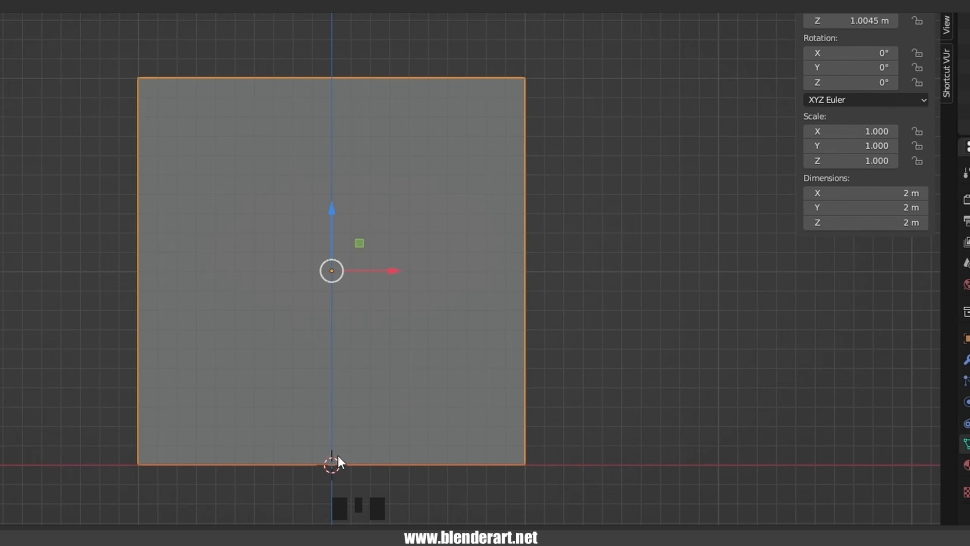
{"action": "key", "text": "s"}
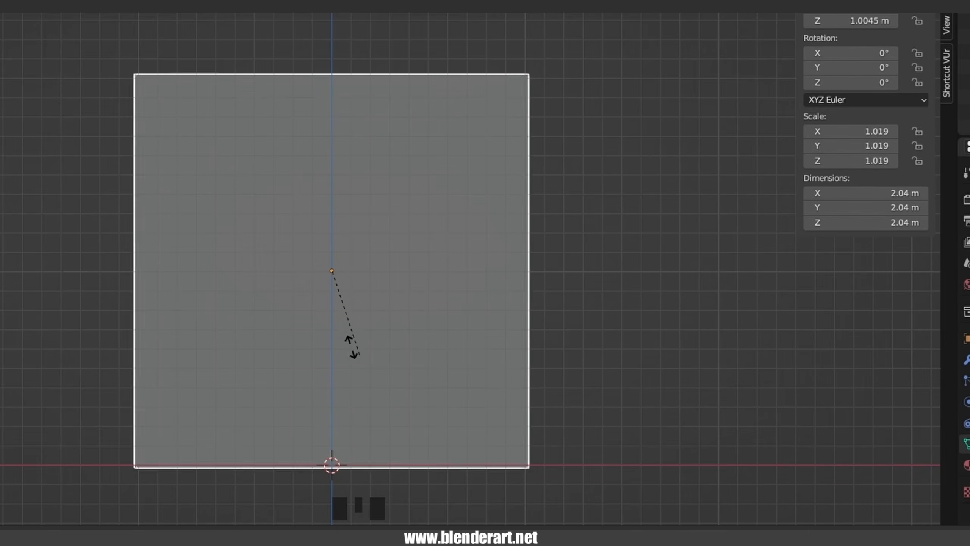
{"action": "key", "text": "Escape"}
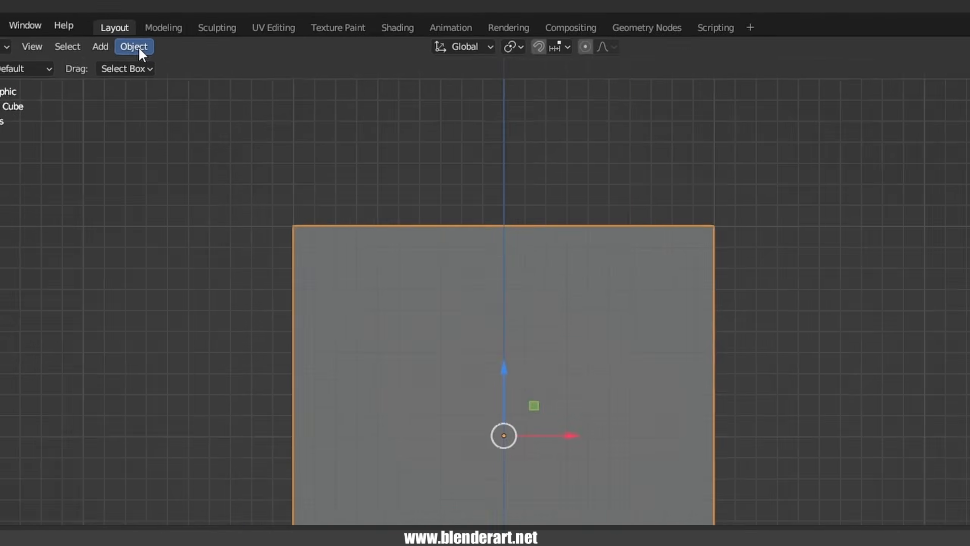
Set the cube's origin to the 3D cursor at the middle of its base.
{"action": "left_click", "coordinate": [154, 32]}
{"action": "mouse_move", "coordinate": [169, 54]}
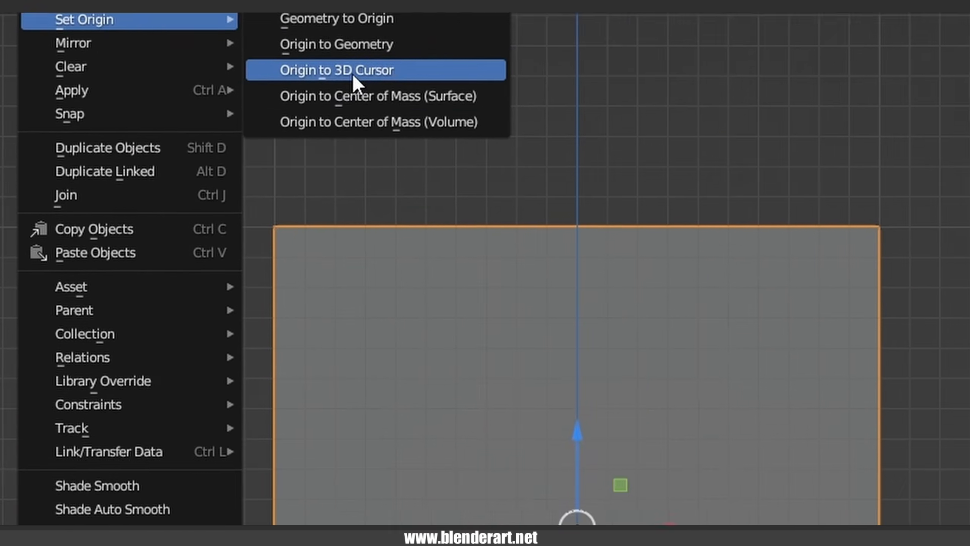
{"action": "left_click", "coordinate": [382, 165]}
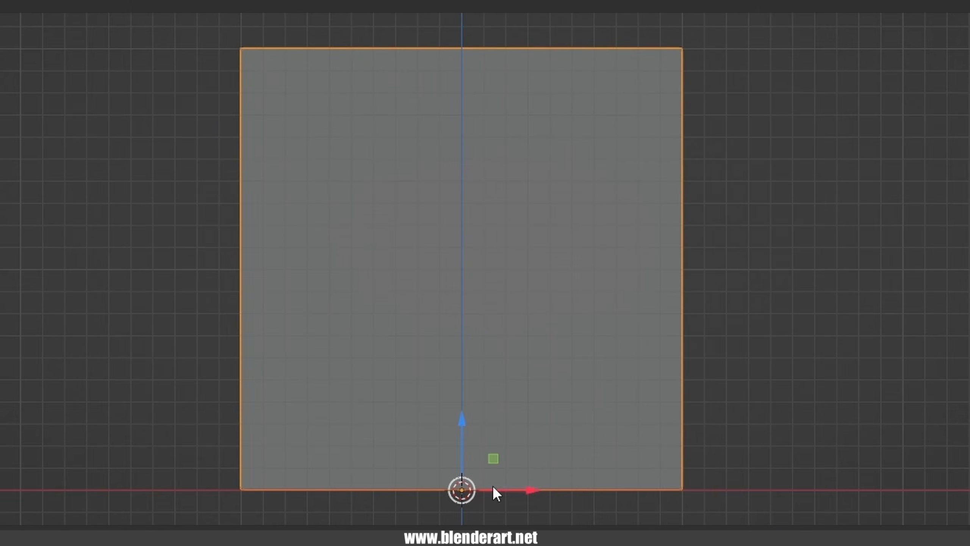
Try scaling and rotating the cube about its new origin at the base.
{"action": "key", "text": "s"}
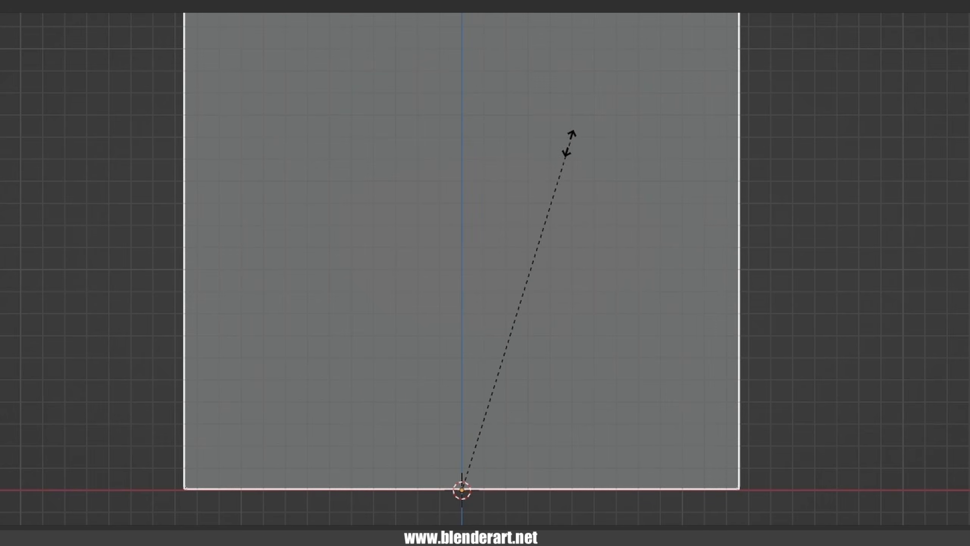
{"action": "left_click", "coordinate": [622, 340]}
{"action": "key", "text": "r"}
{"action": "key", "text": "Escape"}
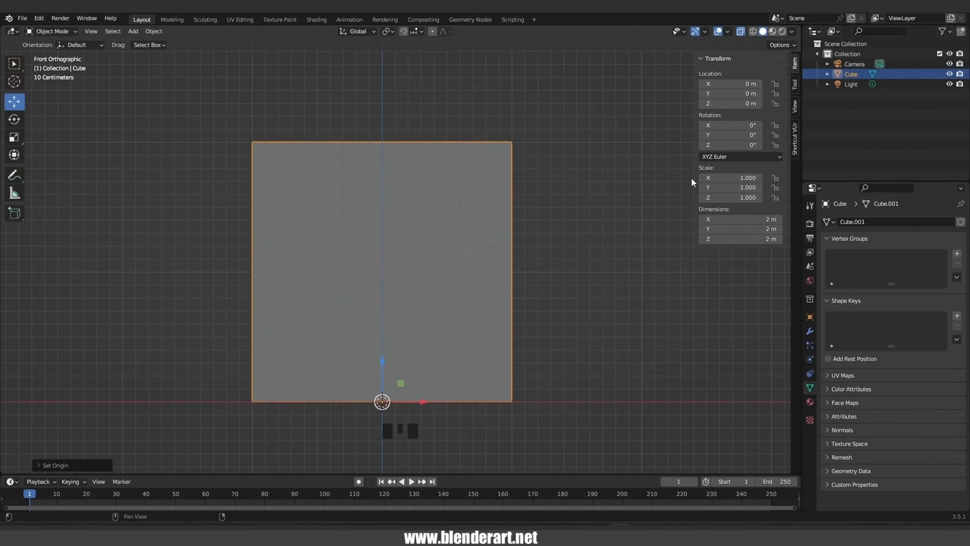
Set the cube's Z dimension to 1.7 m.
{"action": "key", "text": "n"}
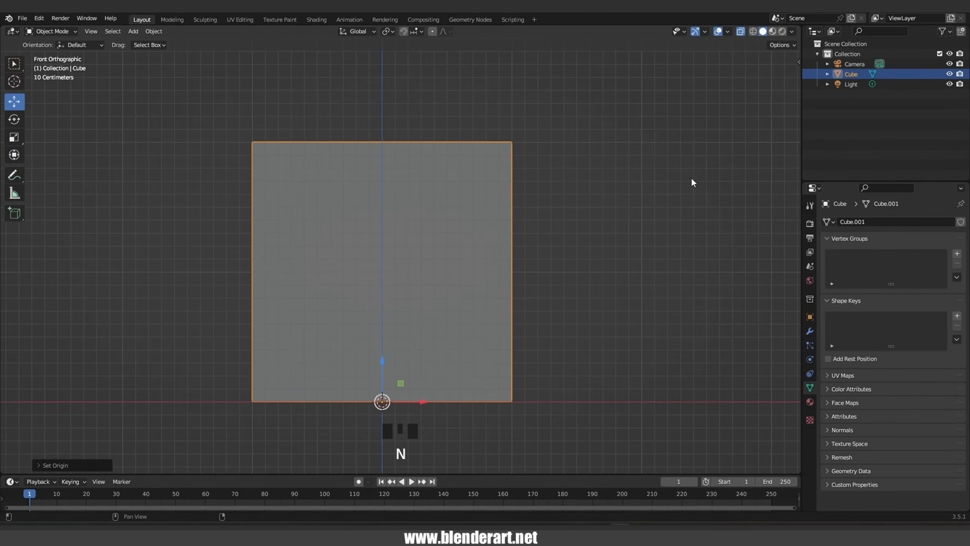
{"action": "key", "text": "n"}
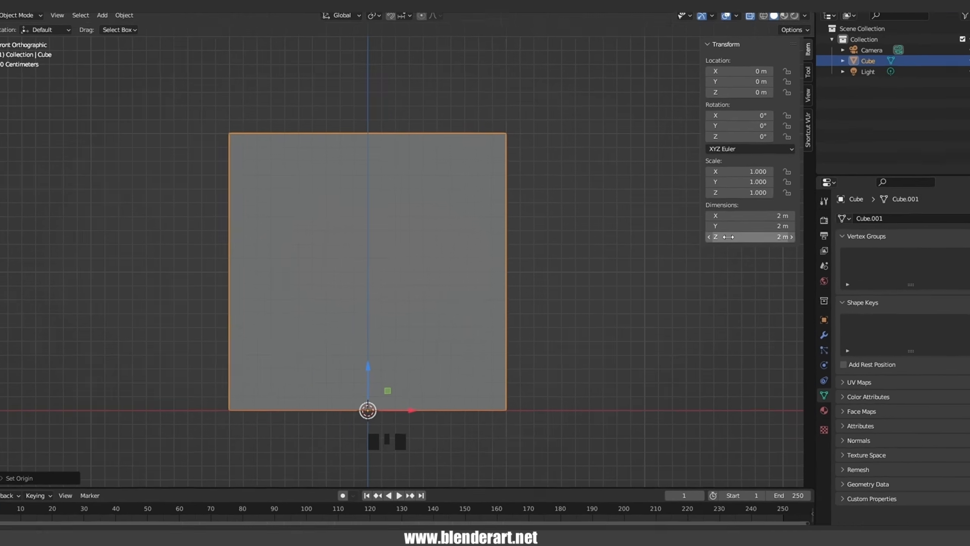
{"action": "left_click_drag", "start_coordinate": [732, 237], "coordinate": [781, 226]}
{"action": "left_click", "coordinate": [781, 227]}
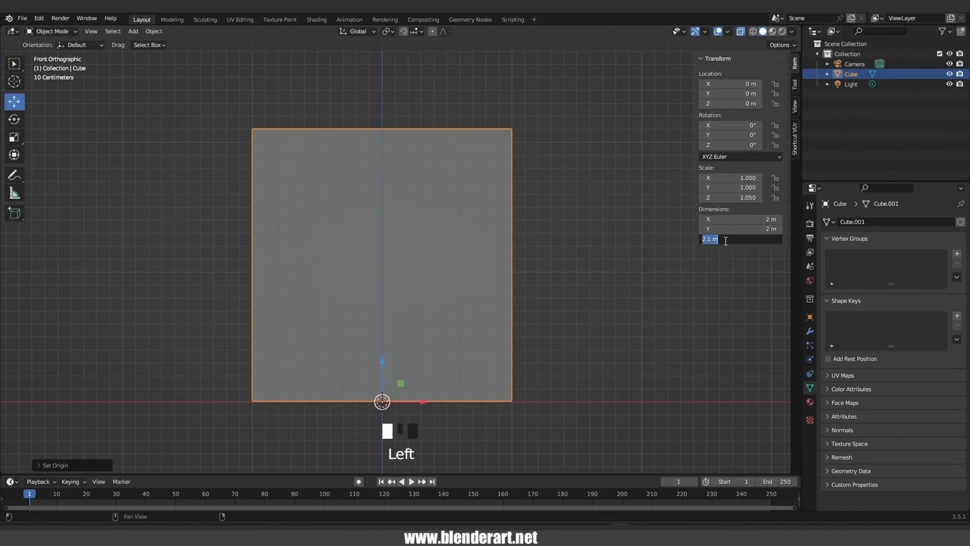
{"action": "type", "text": "1.7"}
{"action": "key", "text": "Return"}
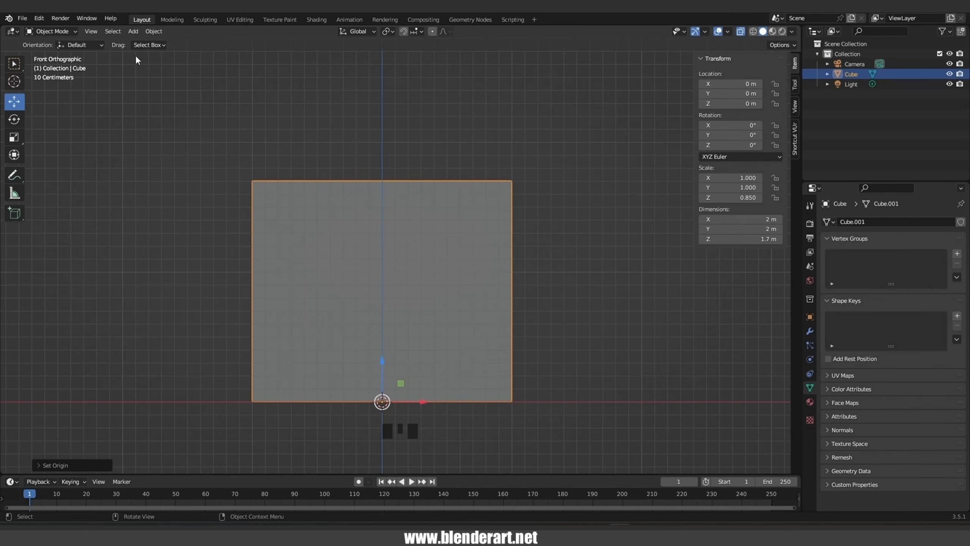
Add IMG_0547.jpg from the new TUT folder as a reference image in front view.
{"action": "left_click", "coordinate": [133, 31]}
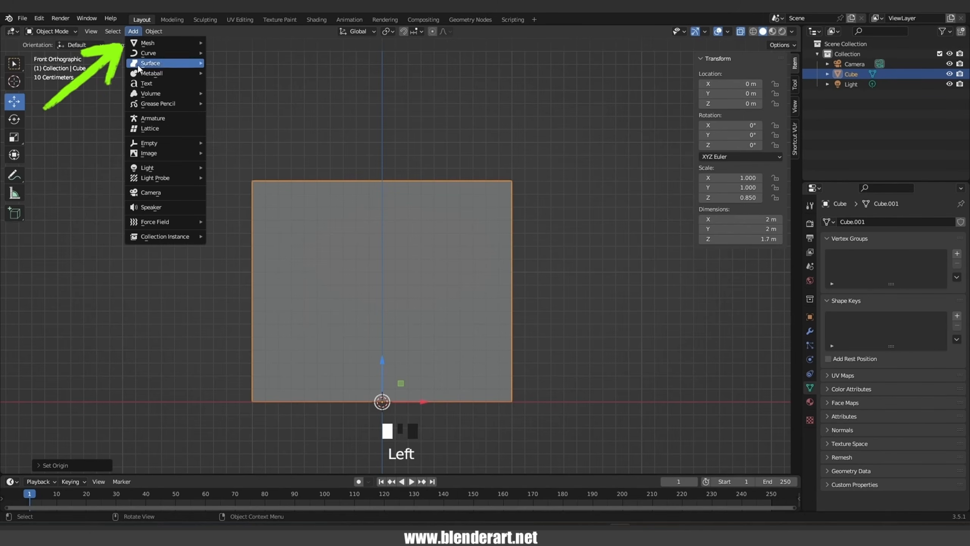
{"action": "mouse_move", "coordinate": [154, 153]}
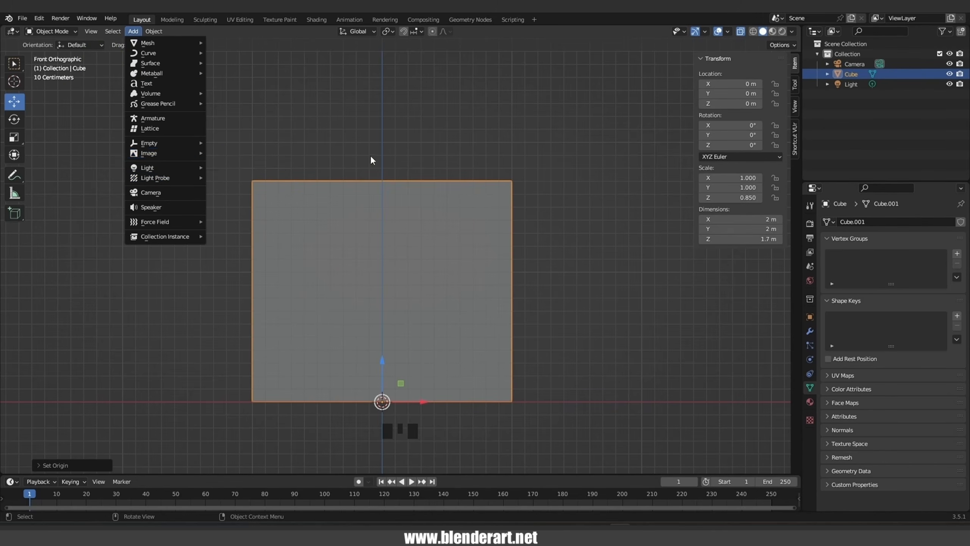
{"action": "key", "text": "shift+a"}
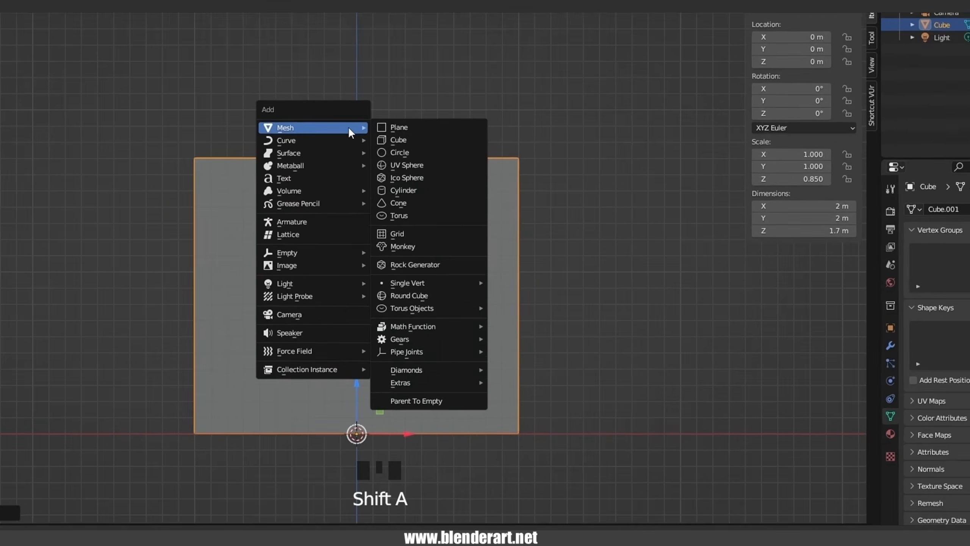
{"action": "mouse_move", "coordinate": [322, 265]}
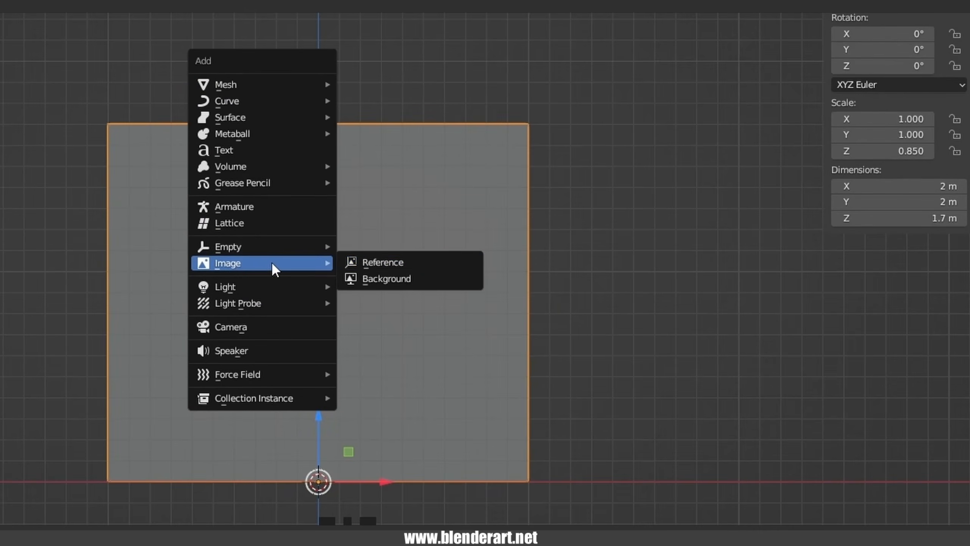
{"action": "left_click", "coordinate": [398, 266]}
{"action": "scroll", "coordinate": [414, 297], "scroll_direction": "down", "scroll_amount": 5}
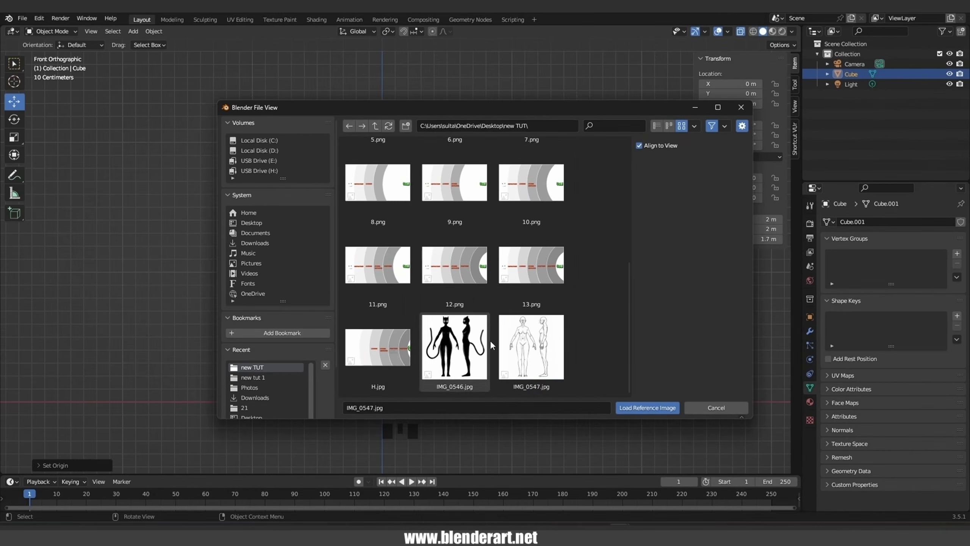
{"action": "double_click", "coordinate": [531, 346]}
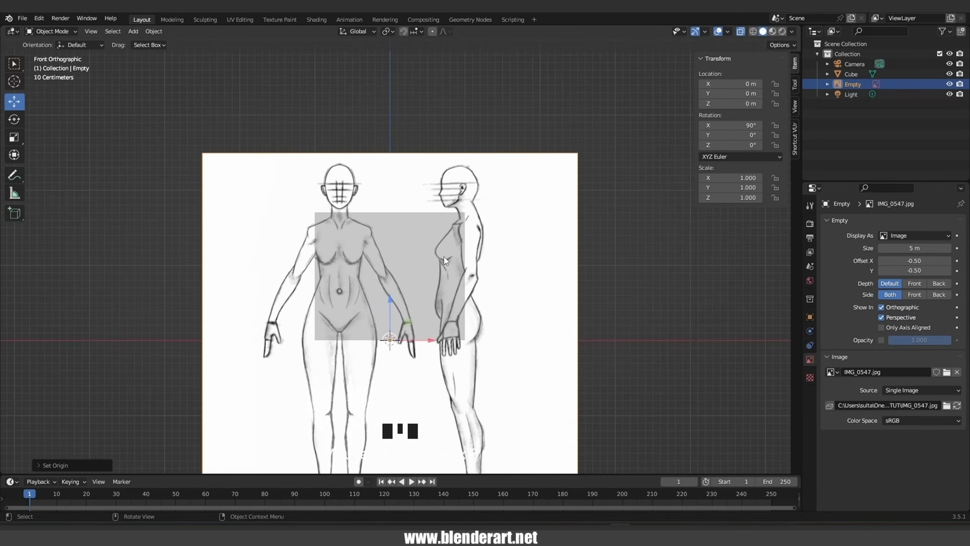
{"action": "scroll", "coordinate": [444, 257], "scroll_direction": "down", "scroll_amount": 5}
{"action": "middle_click_drag", "start_coordinate": [444, 257], "coordinate": [423, 236], "text": "shift"}
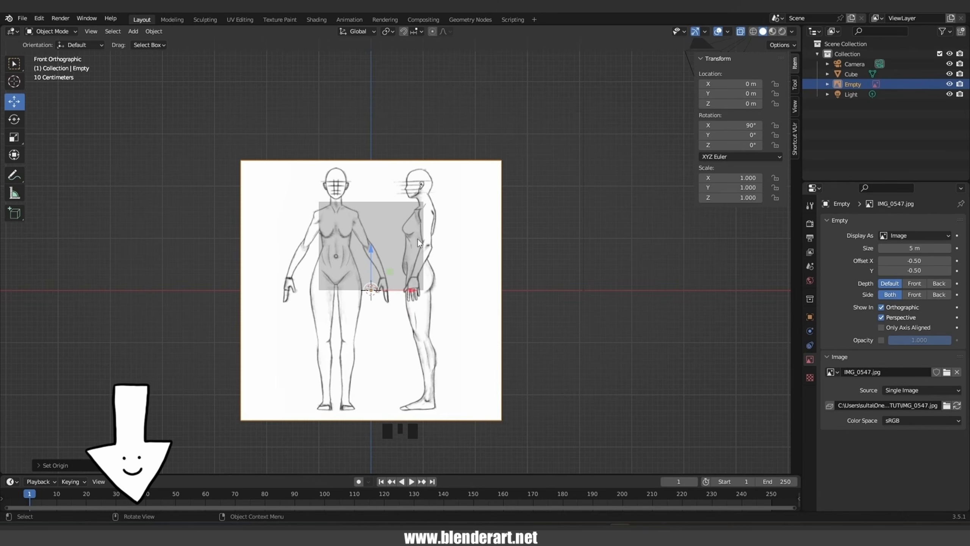
Examine the scene's collection by collapsing and expanding it and selecting the camera, cube and light, ending on the reference image.
{"action": "left_click", "coordinate": [457, 251]}
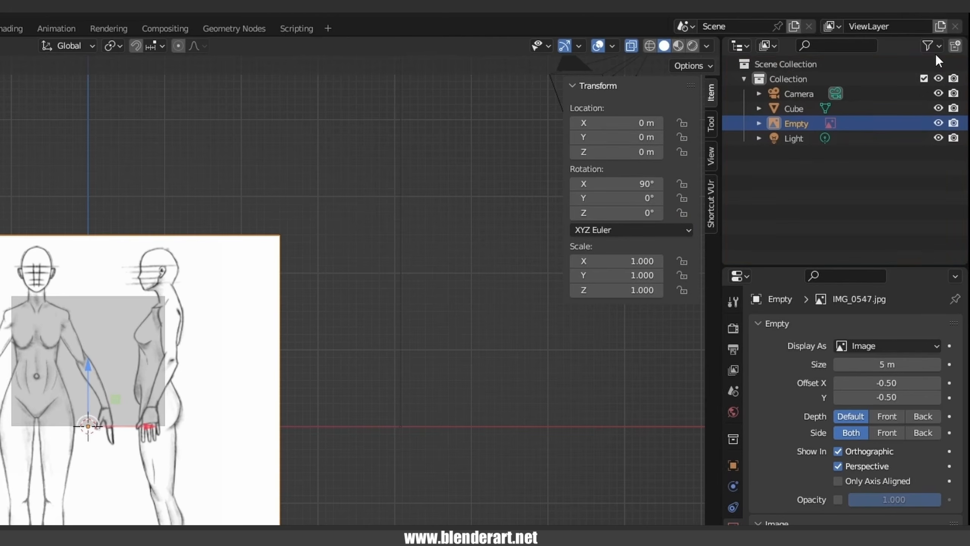
{"action": "left_click", "coordinate": [745, 79]}
{"action": "left_click", "coordinate": [745, 78]}
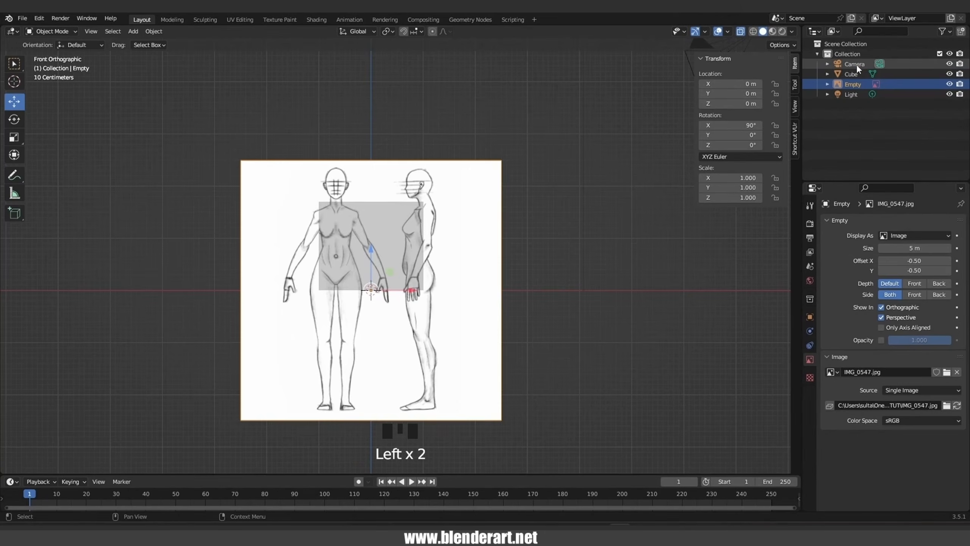
{"action": "left_click", "coordinate": [856, 64]}
{"action": "scroll", "coordinate": [649, 134], "scroll_direction": "down", "scroll_amount": 4}
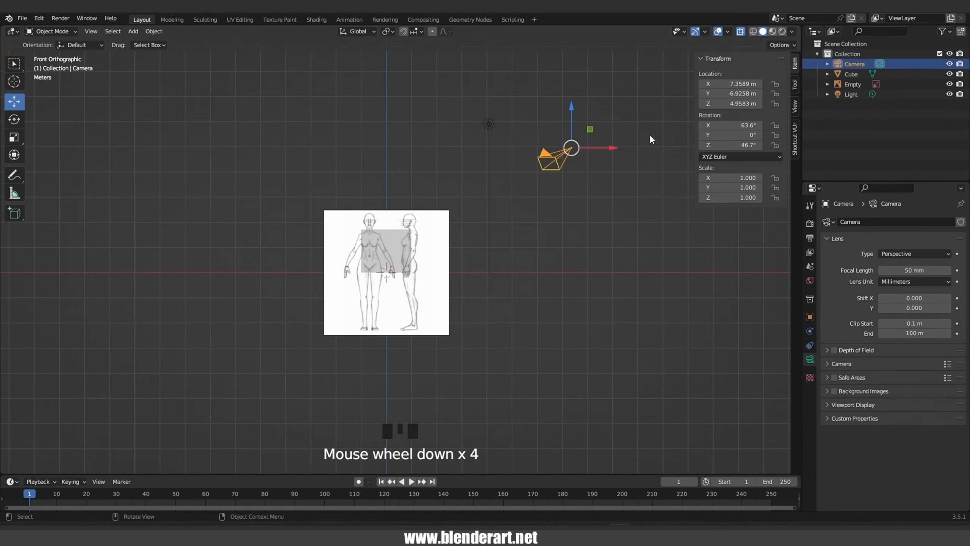
{"action": "left_click", "coordinate": [849, 74]}
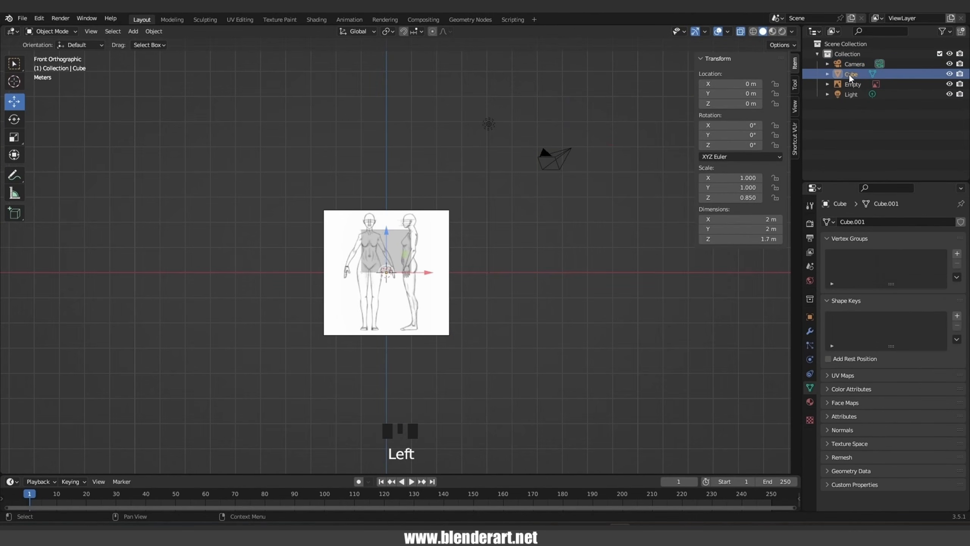
{"action": "left_click", "coordinate": [851, 82]}
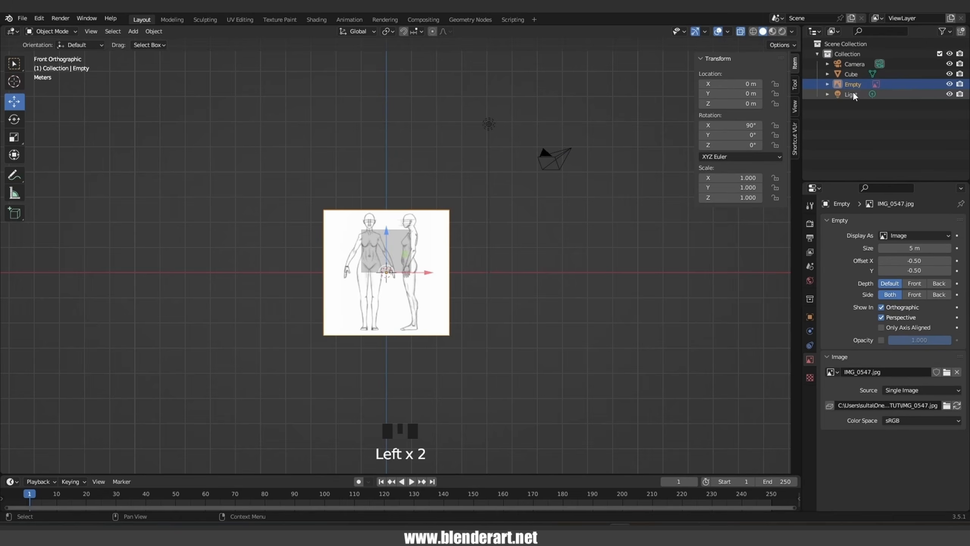
{"action": "left_click", "coordinate": [852, 93]}
{"action": "left_click", "coordinate": [851, 85]}
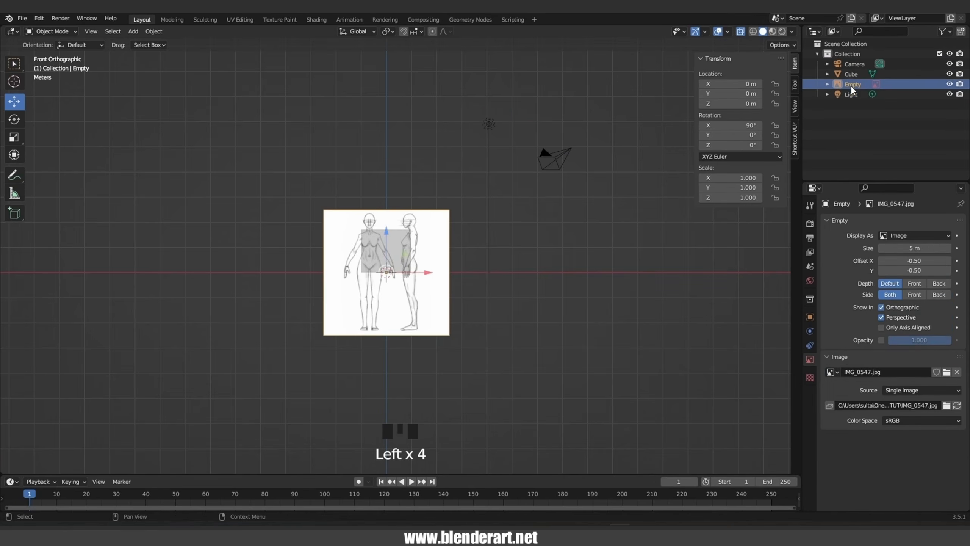
Scale the reference image down uniformly to about 0.385, near the size of the cube.
{"action": "scroll", "coordinate": [469, 253], "scroll_direction": "up", "scroll_amount": 5}
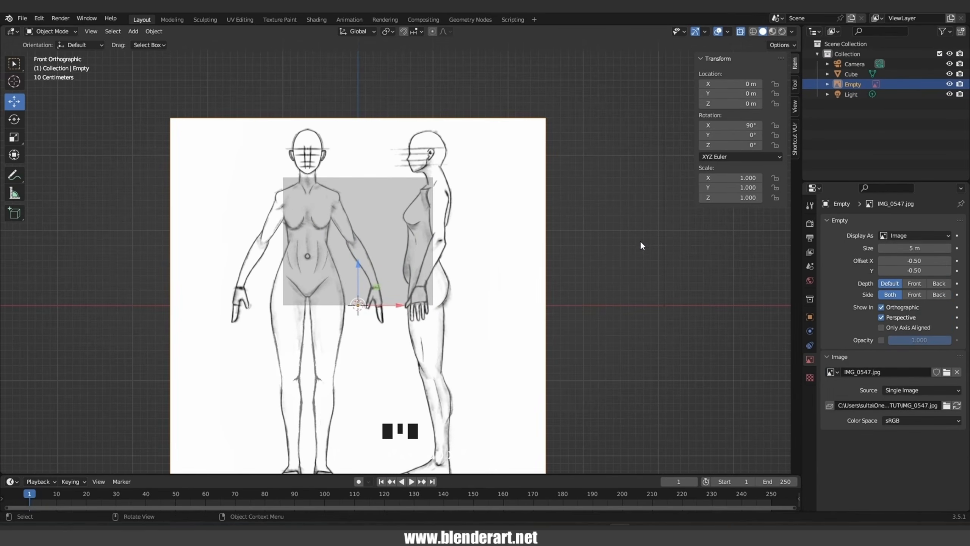
{"action": "key", "text": "s"}
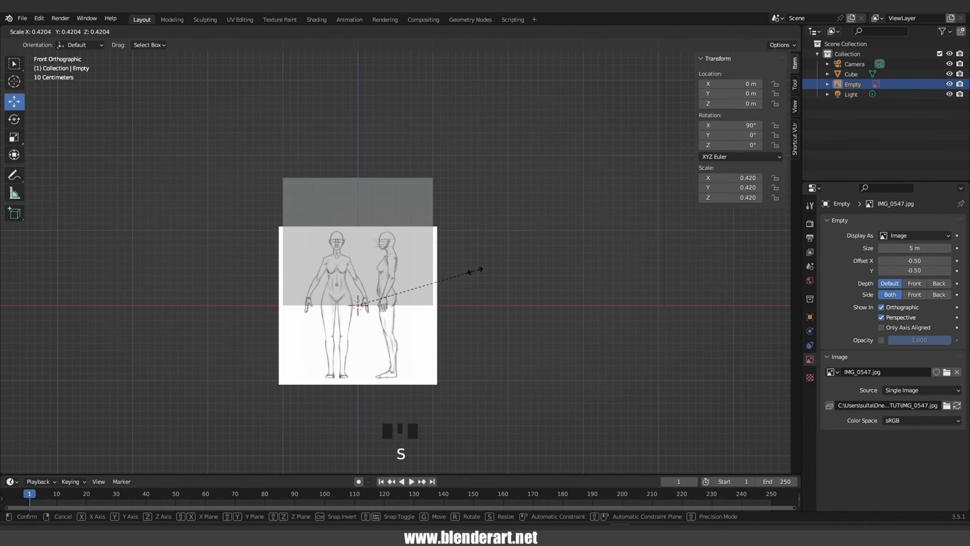
{"action": "left_click", "coordinate": [461, 279]}
{"action": "scroll", "coordinate": [327, 317], "scroll_direction": "up", "scroll_amount": 4}
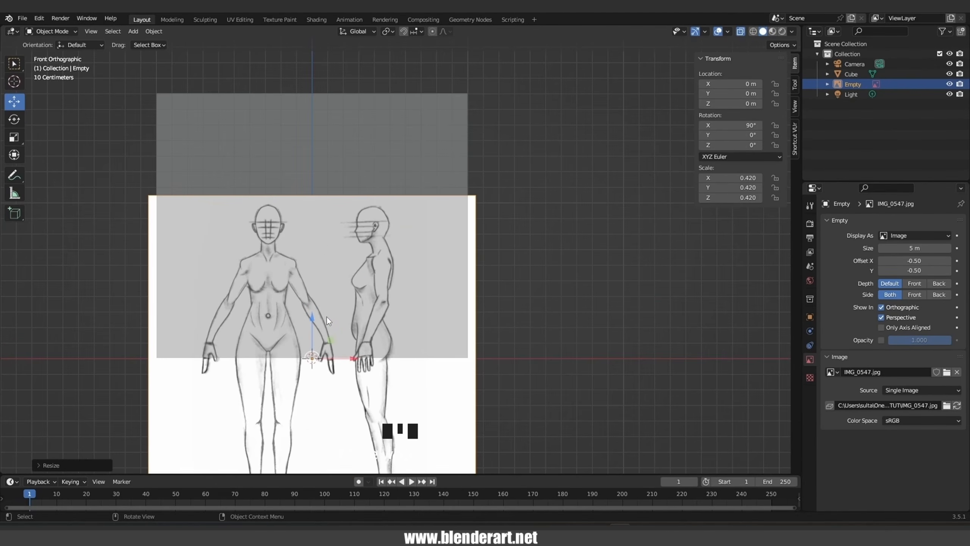
{"action": "key", "text": "s"}
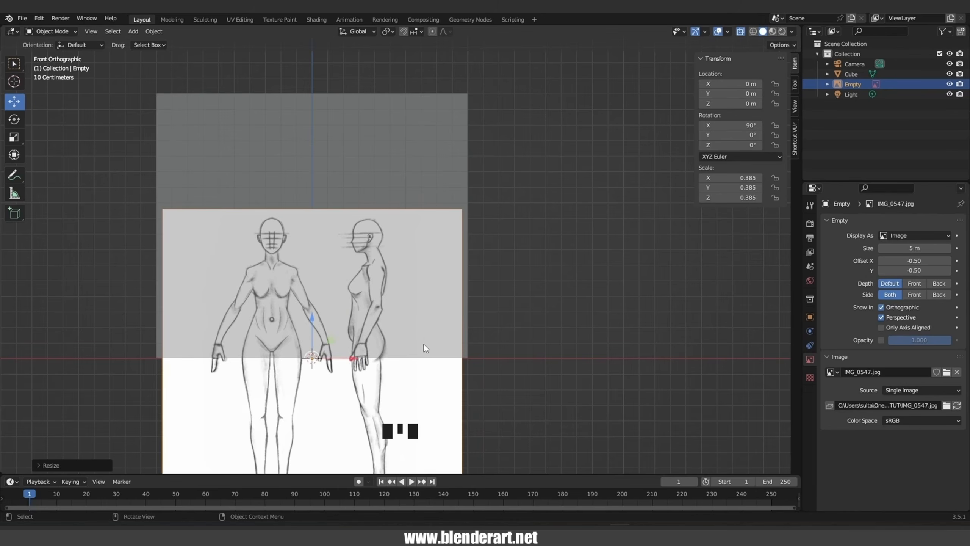
{"action": "left_click", "coordinate": [424, 345]}
Move and scale the reference image to about 0.366 so the front figure stands on the ground line and matches the cube's height.
{"action": "key", "text": "g"}
{"action": "left_click", "coordinate": [497, 210]}
{"action": "key", "text": "s"}
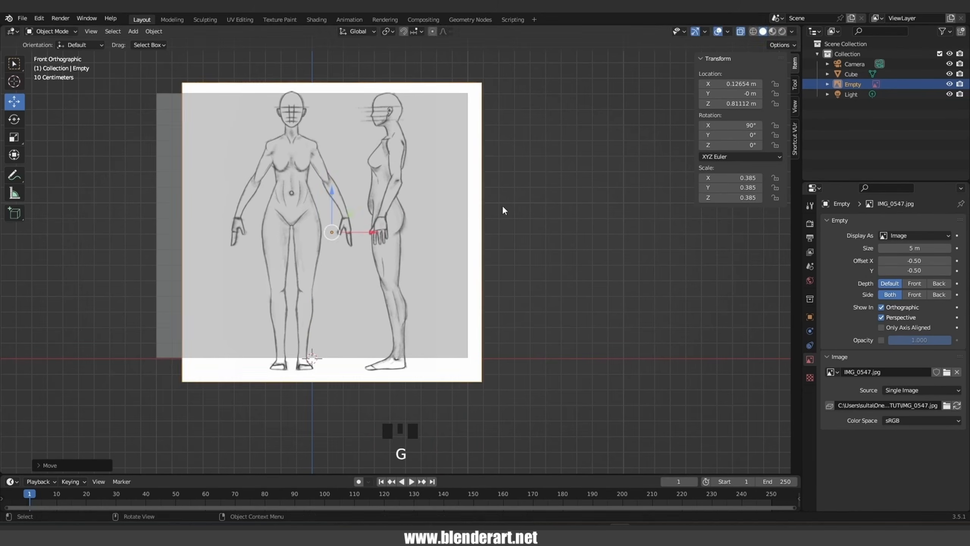
{"action": "left_click", "coordinate": [497, 212]}
{"action": "key", "text": "g"}
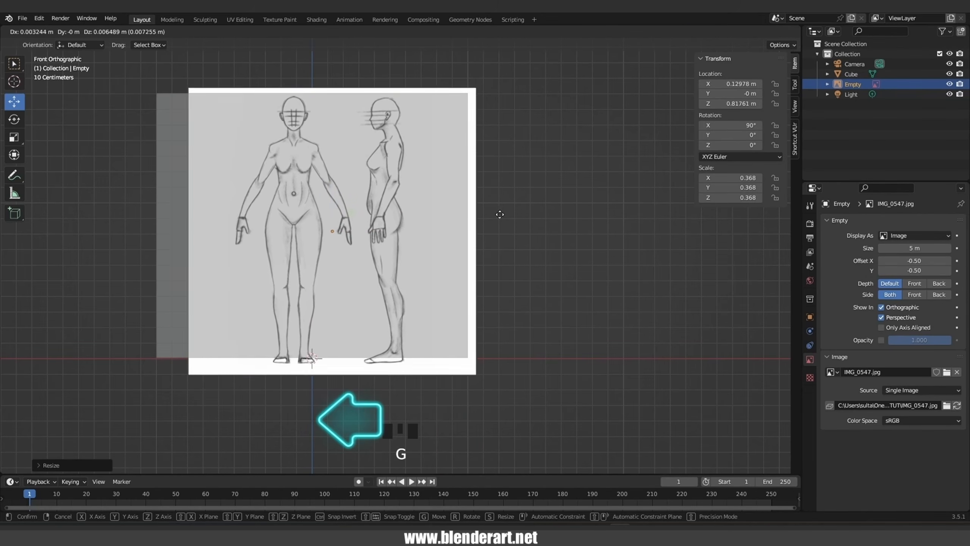
{"action": "left_click", "coordinate": [514, 209]}
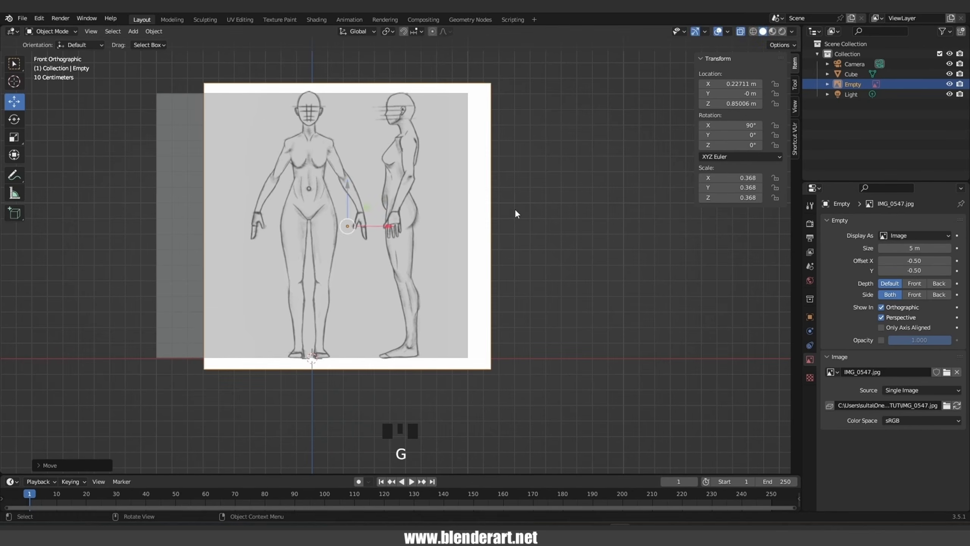
{"action": "key", "text": "s"}
{"action": "left_click", "coordinate": [514, 209]}
{"action": "key", "text": "g"}
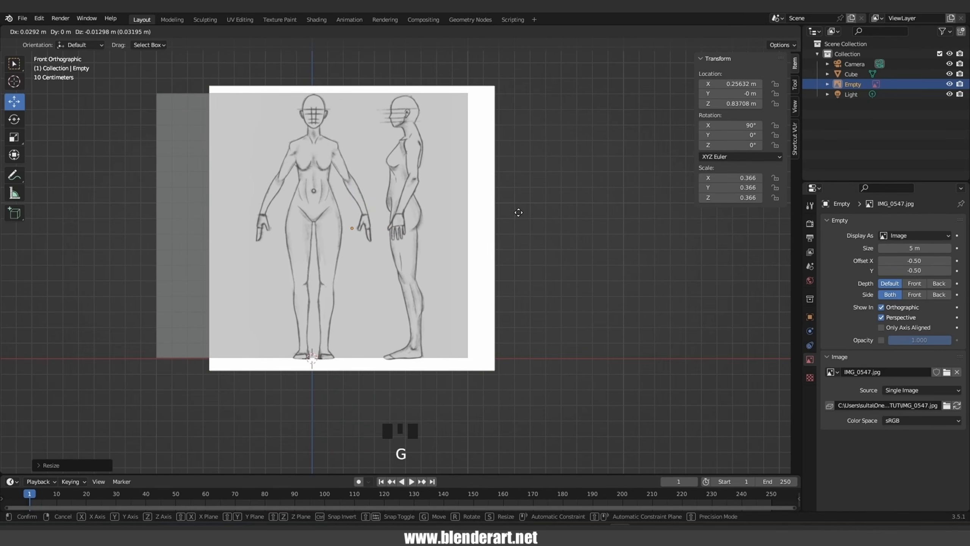
{"action": "left_click", "coordinate": [516, 212]}
Enable opacity for the reference image and lower it to about 0.18.
{"action": "left_click", "coordinate": [359, 239]}
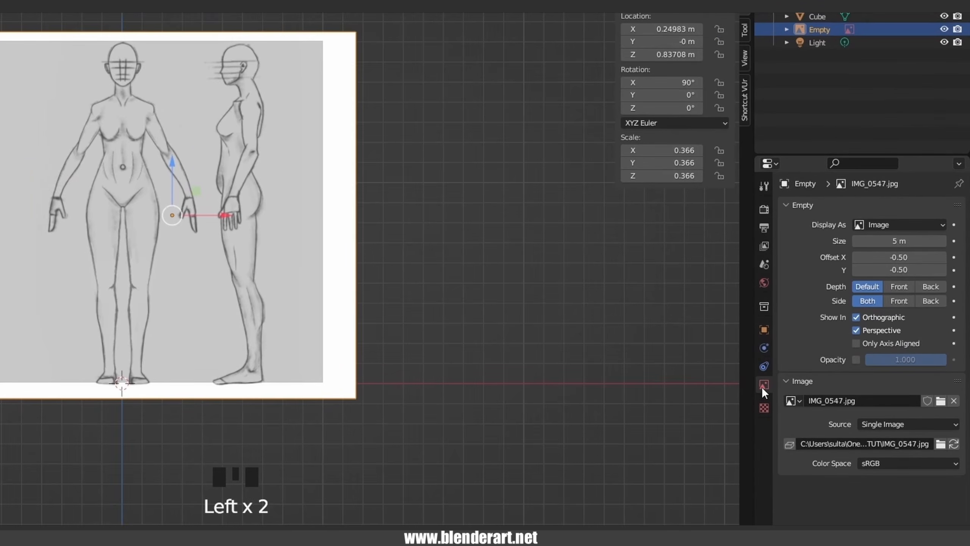
{"action": "left_click", "coordinate": [810, 359]}
{"action": "left_click", "coordinate": [856, 360]}
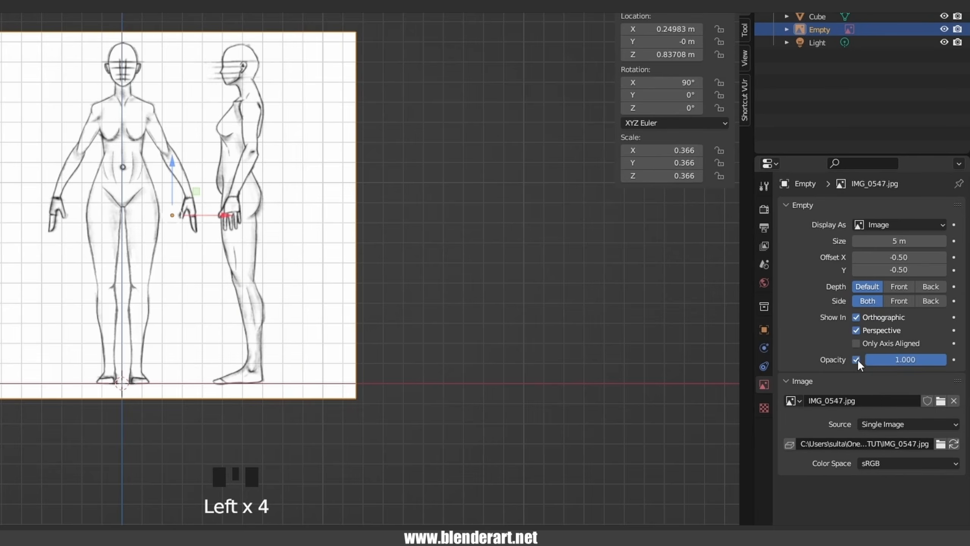
{"action": "left_click_drag", "start_coordinate": [927, 358], "coordinate": [886, 354]}
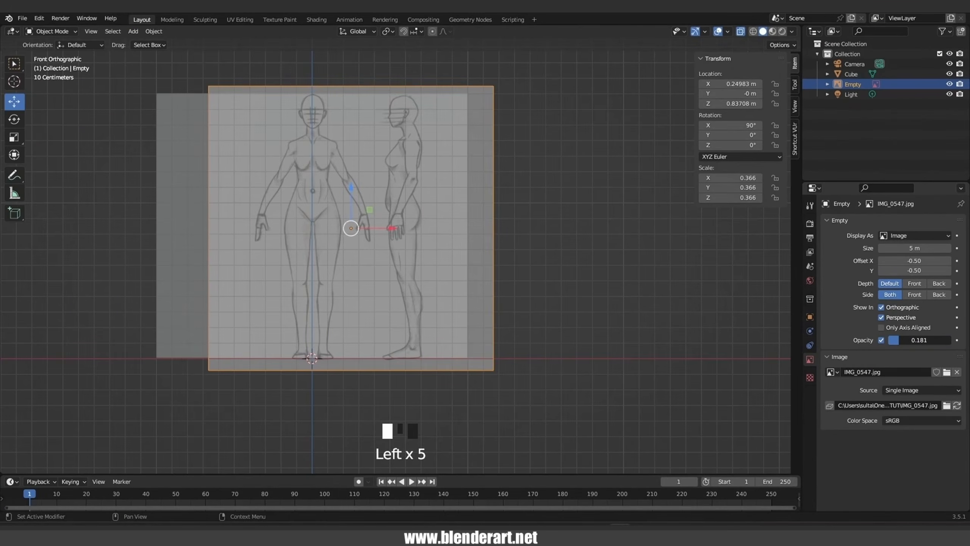
Make the reference image display only from its front side, and check it from behind.
{"action": "middle_click_drag", "start_coordinate": [535, 318], "coordinate": [491, 349]}
{"action": "middle_click_drag", "start_coordinate": [390, 155], "coordinate": [393, 216]}
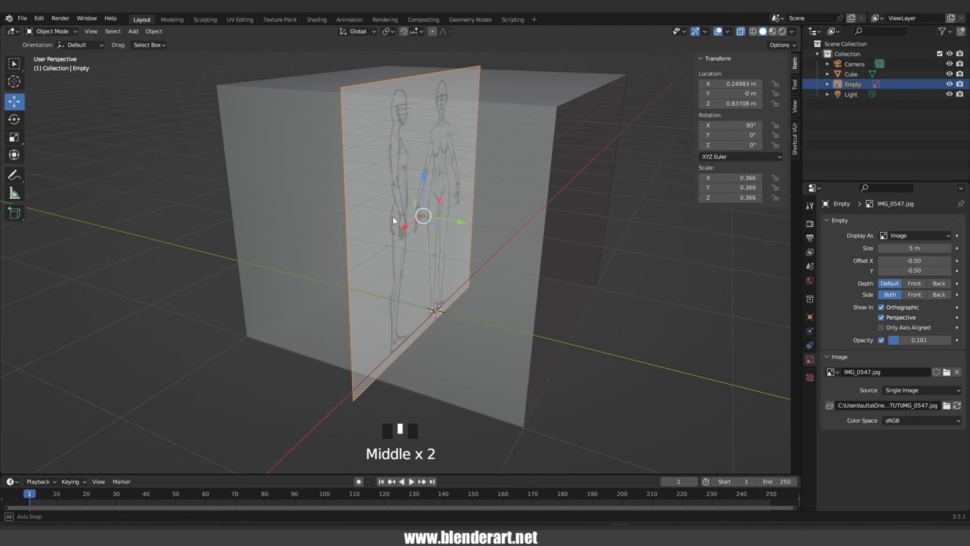
{"action": "left_click", "coordinate": [914, 295]}
{"action": "mouse_move", "coordinate": [209, 294]}
{"action": "middle_mouse_down"}
{"action": "mouse_move", "coordinate": [179, 297]}
{"action": "mouse_move", "coordinate": [219, 290]}
{"action": "middle_mouse_up"}
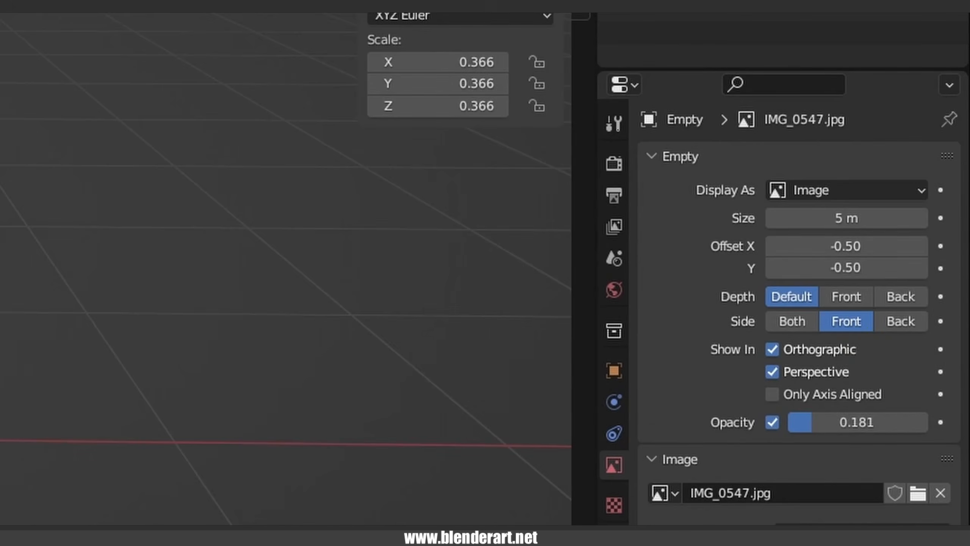
In front view, shift the reference image along X to about 0.245 m, centring the front figure on the vertical axis.
{"action": "key", "text": "KP_1"}
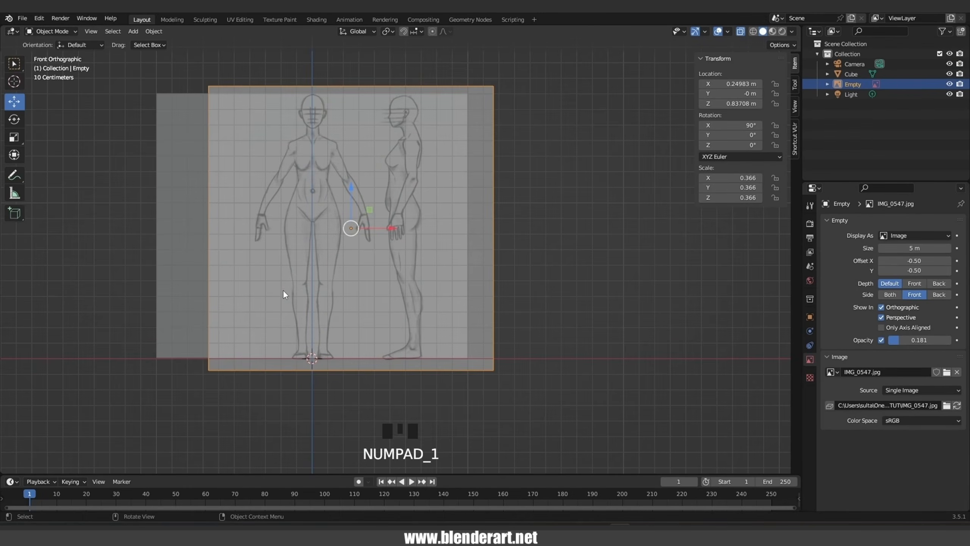
{"action": "scroll", "coordinate": [298, 248], "scroll_direction": "up", "scroll_amount": 3}
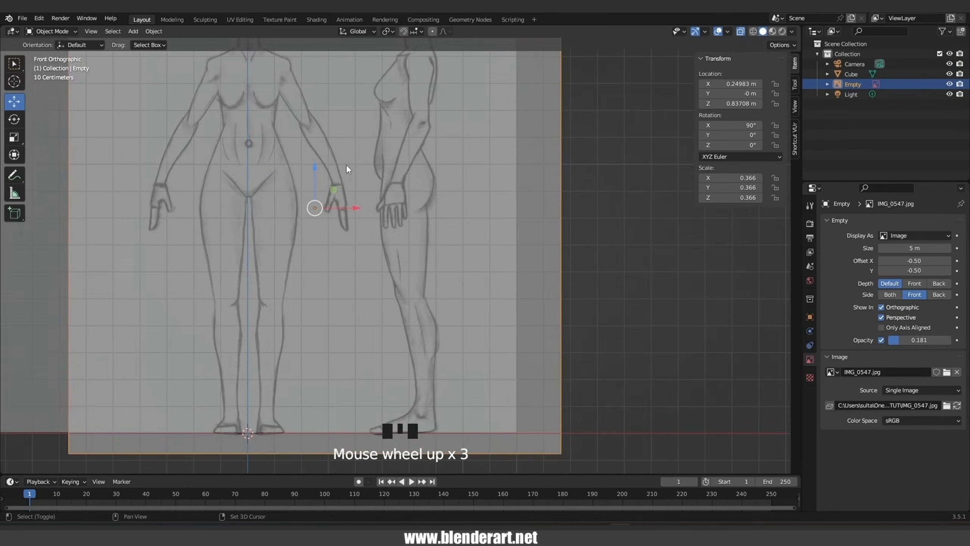
{"action": "middle_click_drag", "start_coordinate": [345, 164], "coordinate": [454, 245], "text": "shift"}
{"action": "scroll", "coordinate": [454, 245], "scroll_direction": "down", "scroll_amount": 1}
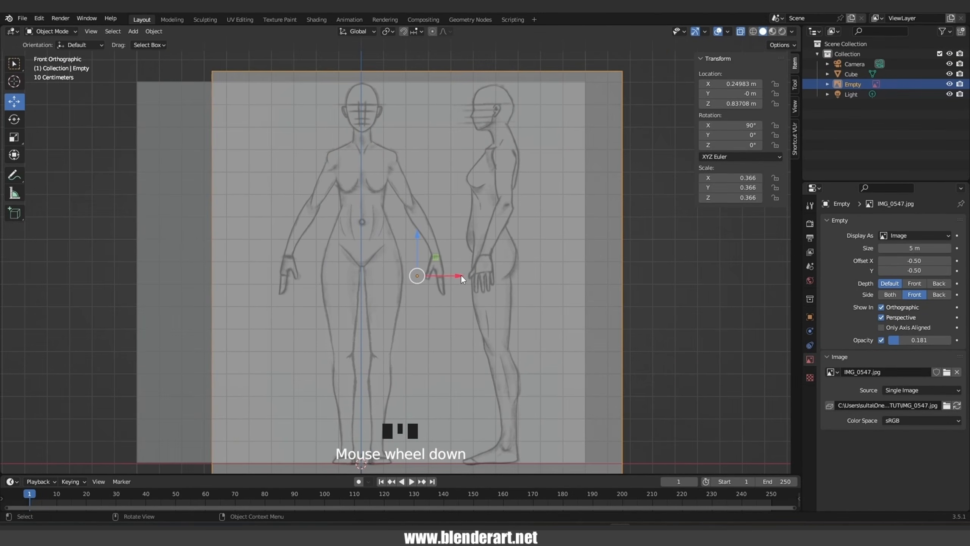
{"action": "left_click_drag", "start_coordinate": [461, 275], "coordinate": [453, 274]}
{"action": "scroll", "coordinate": [449, 277], "scroll_direction": "down", "scroll_amount": 3}
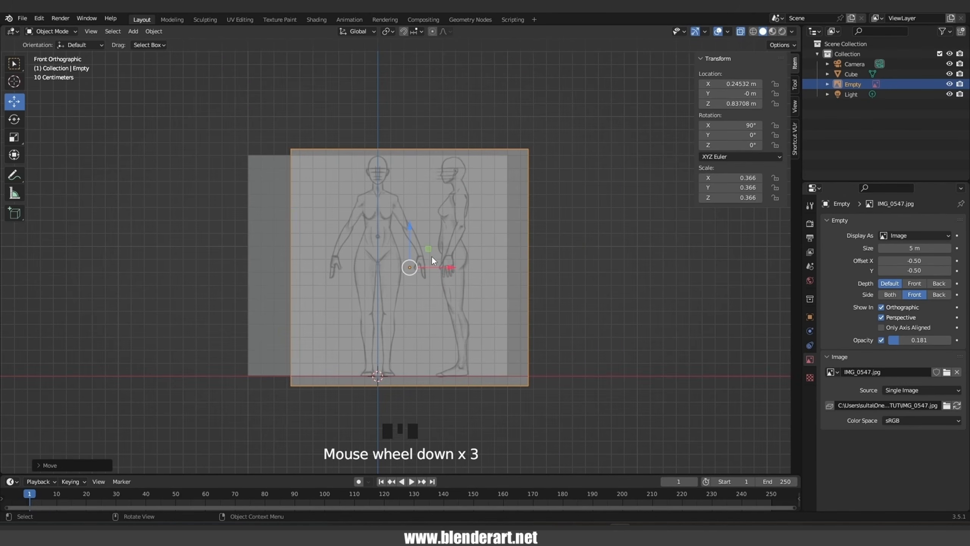
{"action": "middle_click_drag", "start_coordinate": [439, 249], "coordinate": [507, 278]}
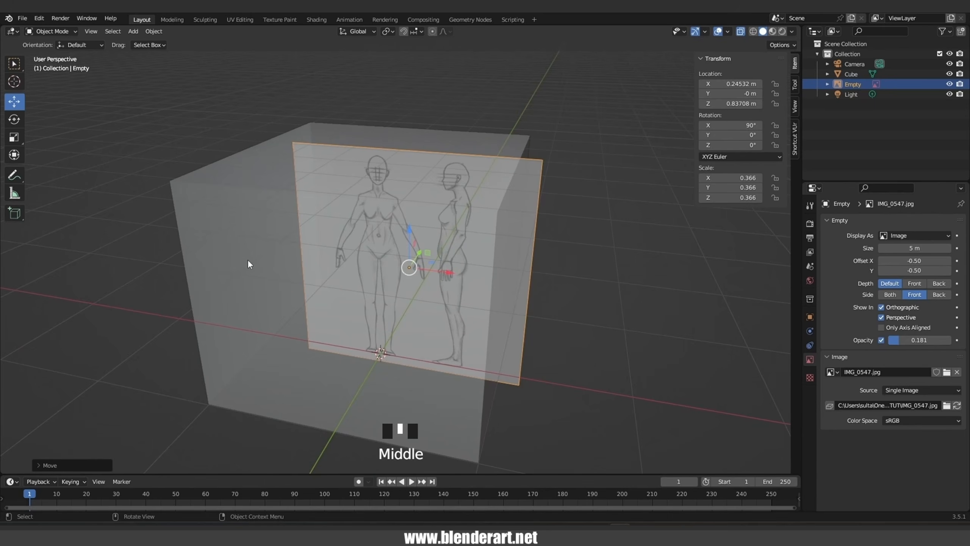
Delete the scaled cube and select the reference image.
{"action": "left_click", "coordinate": [234, 231]}
{"action": "key", "text": "x"}
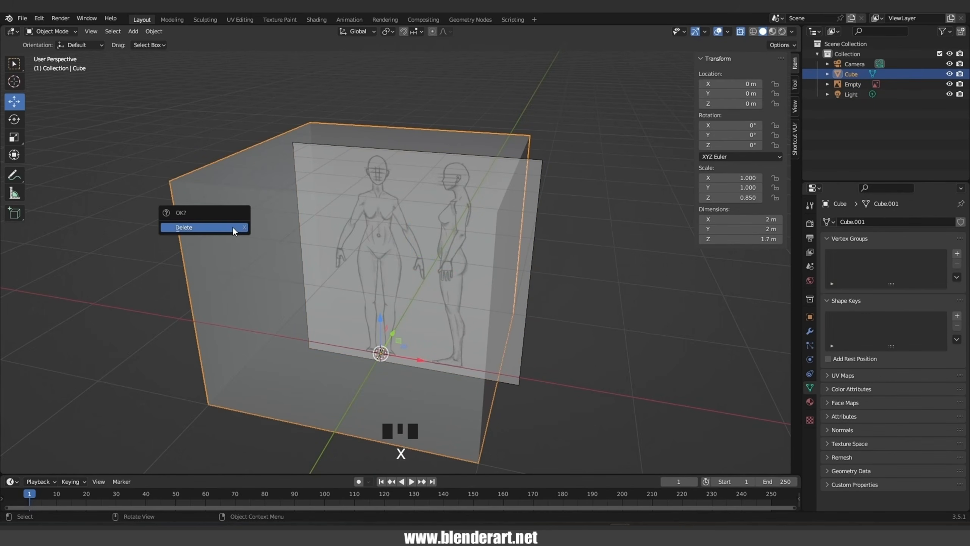
{"action": "left_click", "coordinate": [234, 228]}
{"action": "middle_click_drag", "start_coordinate": [234, 231], "coordinate": [482, 294]}
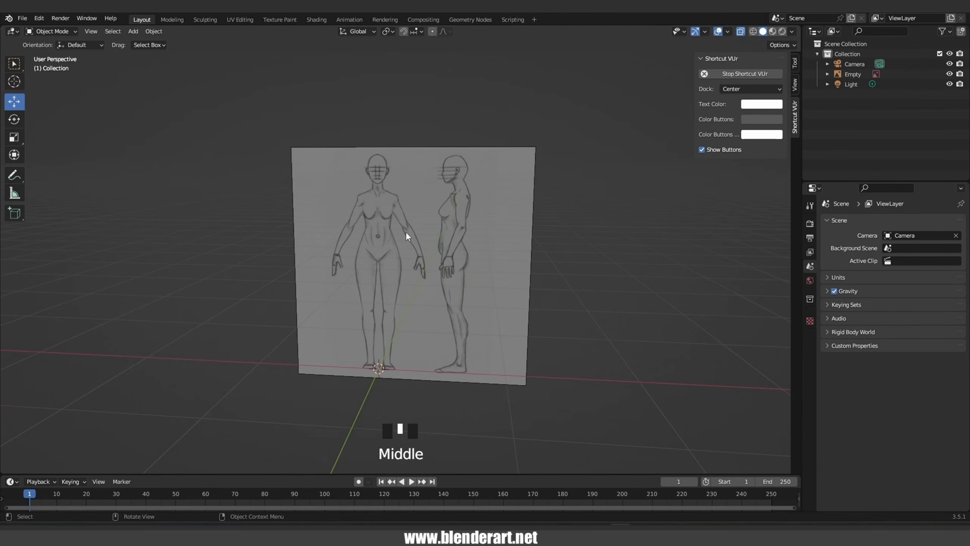
{"action": "left_click", "coordinate": [412, 250]}
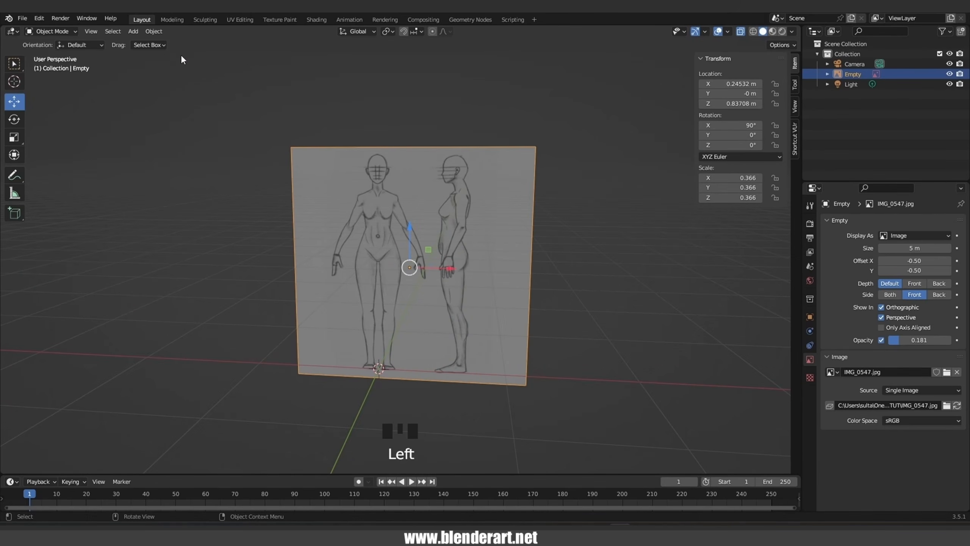
{"action": "left_click", "coordinate": [154, 31]}
{"action": "key", "text": "shift+a"}
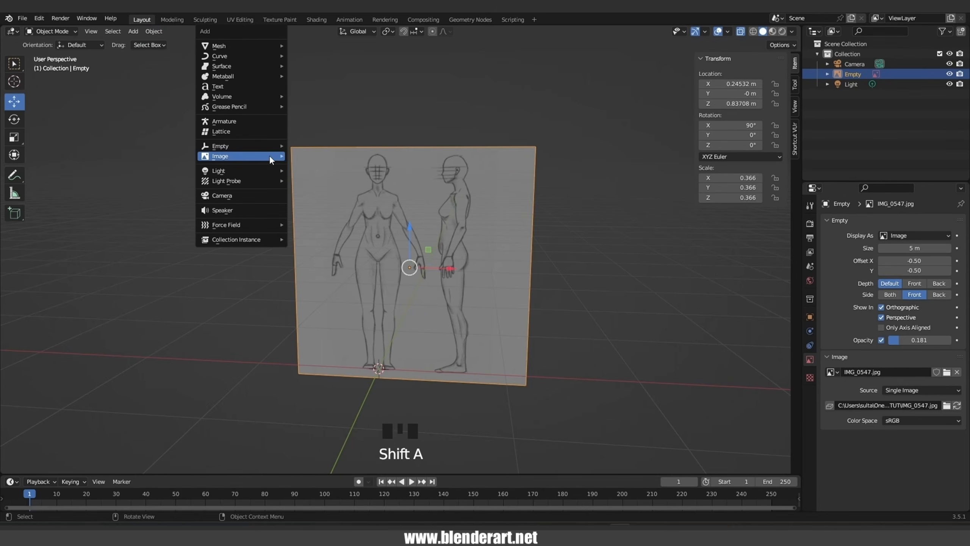
{"action": "mouse_move", "coordinate": [270, 156]}
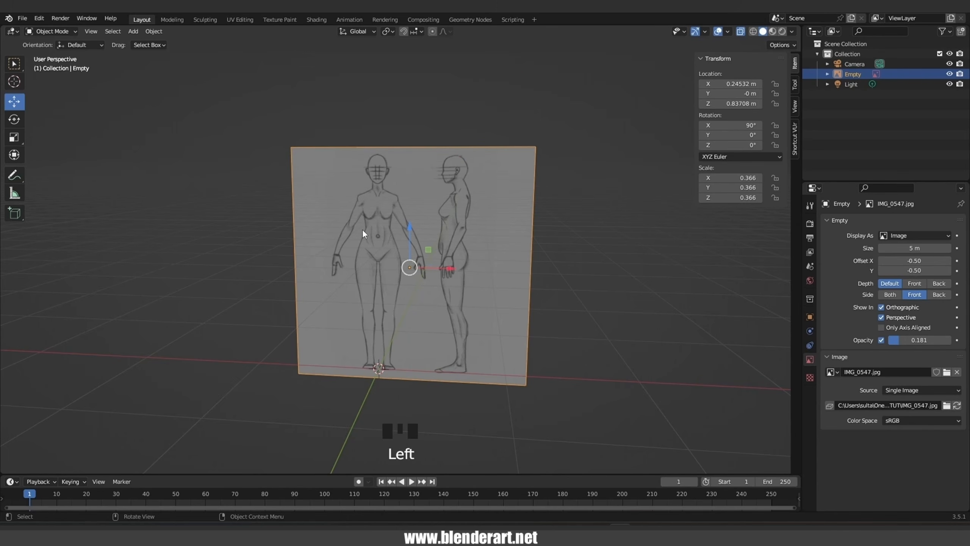
Duplicate the reference image in place and rotate the copy 90° about the Z axis.
{"action": "key", "text": "shift+d"}
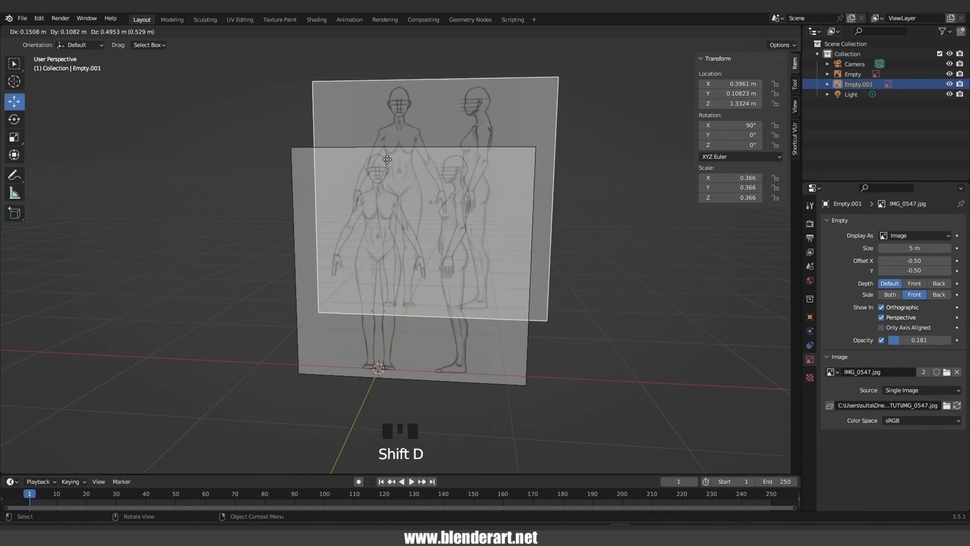
{"action": "right_click", "coordinate": [534, 148]}
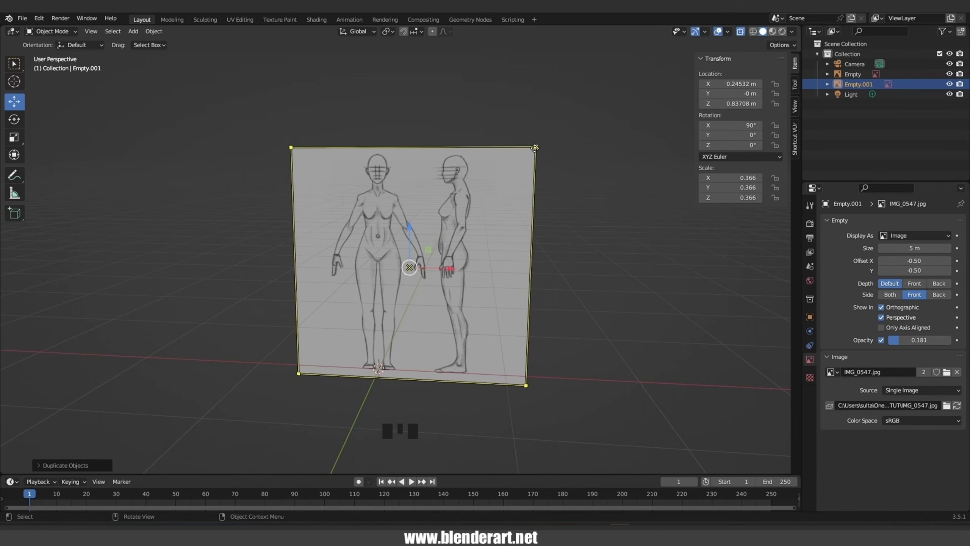
{"action": "key", "text": "r"}
{"action": "type", "text": "z"}
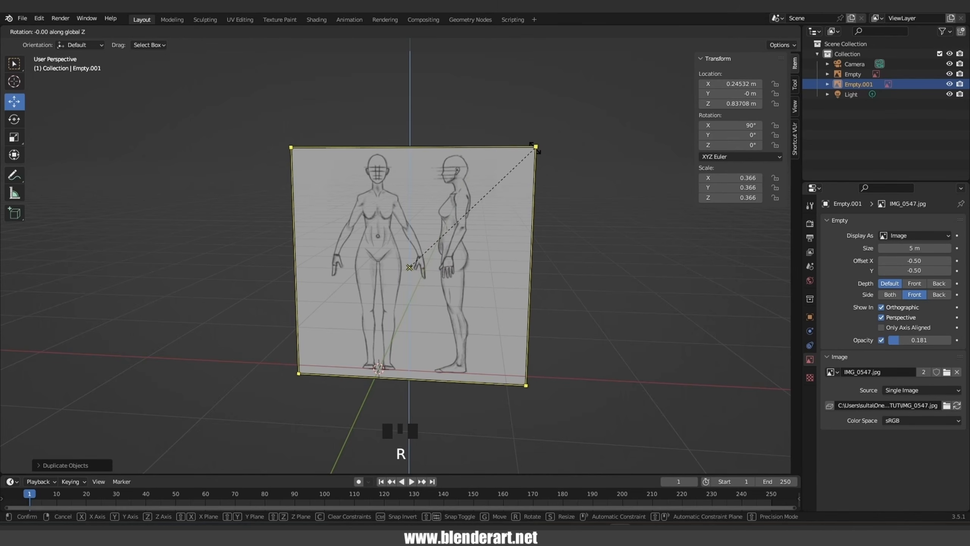
{"action": "type", "text": "90"}
{"action": "key", "text": "Return"}
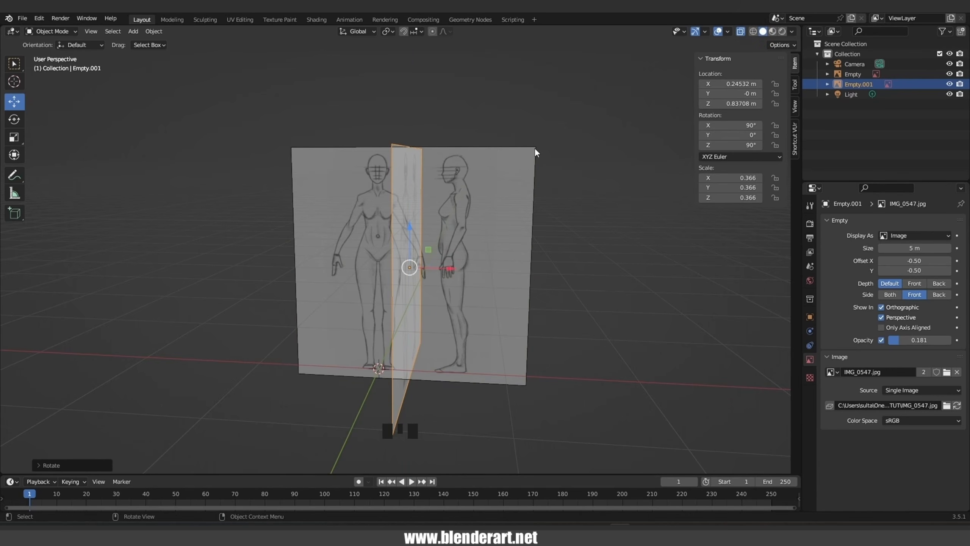
In right view, try shifting the rotated copy along Y to about -0.343 m, lining up its side figure with the vertical axis.
{"action": "middle_click_drag", "start_coordinate": [593, 310], "coordinate": [487, 314]}
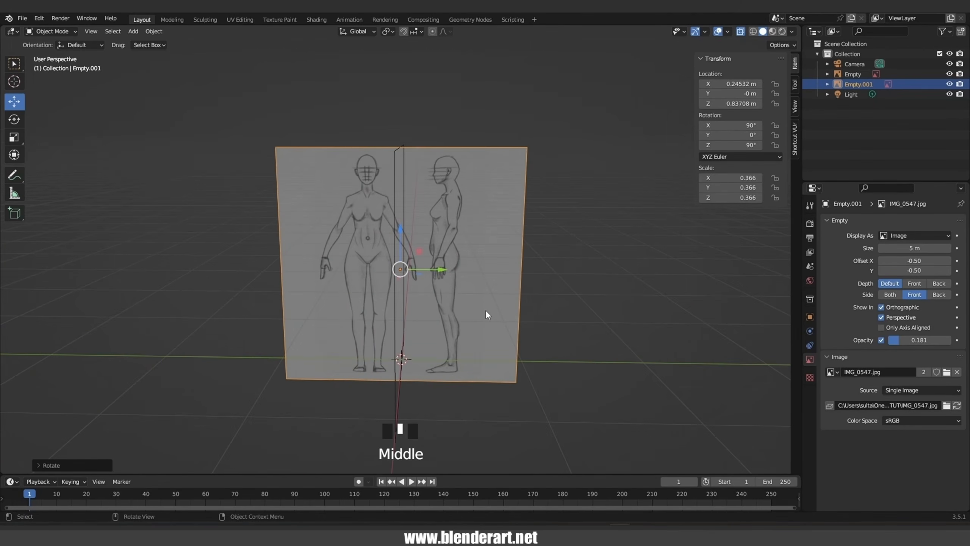
{"action": "key", "text": "KP_3"}
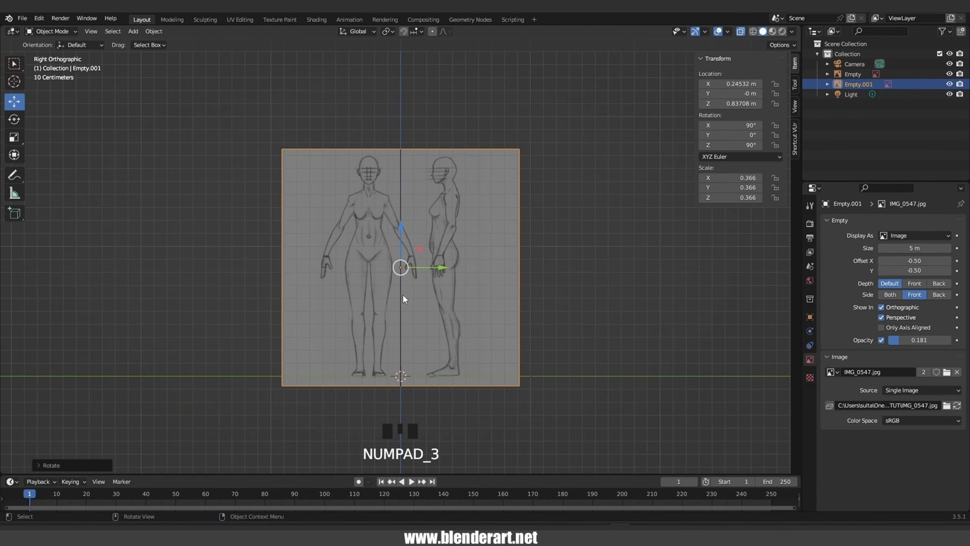
{"action": "scroll", "coordinate": [427, 288], "scroll_direction": "up", "scroll_amount": 2}
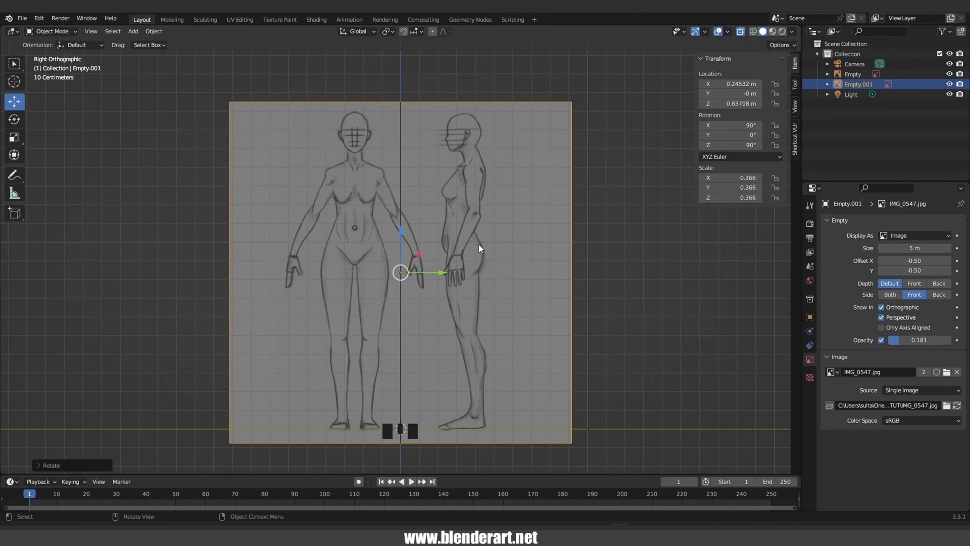
{"action": "left_click_drag", "start_coordinate": [441, 275], "coordinate": [374, 275]}
{"action": "scroll", "coordinate": [385, 281], "scroll_direction": "down", "scroll_amount": 3}
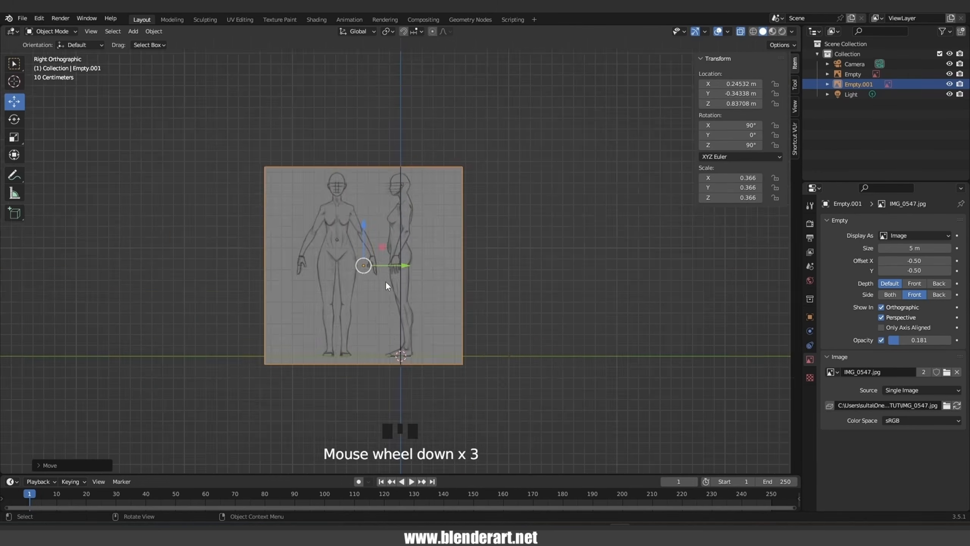
Move the rotated reference copy along X to about -2.19 m, away from the origin.
{"action": "middle_click_drag", "start_coordinate": [385, 281], "coordinate": [461, 347]}
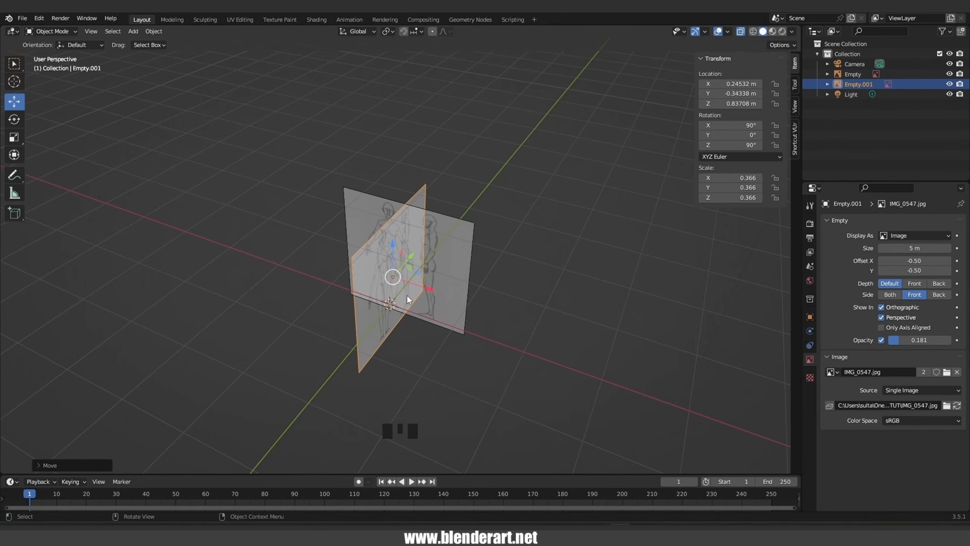
{"action": "middle_click_drag", "start_coordinate": [435, 292], "coordinate": [445, 286]}
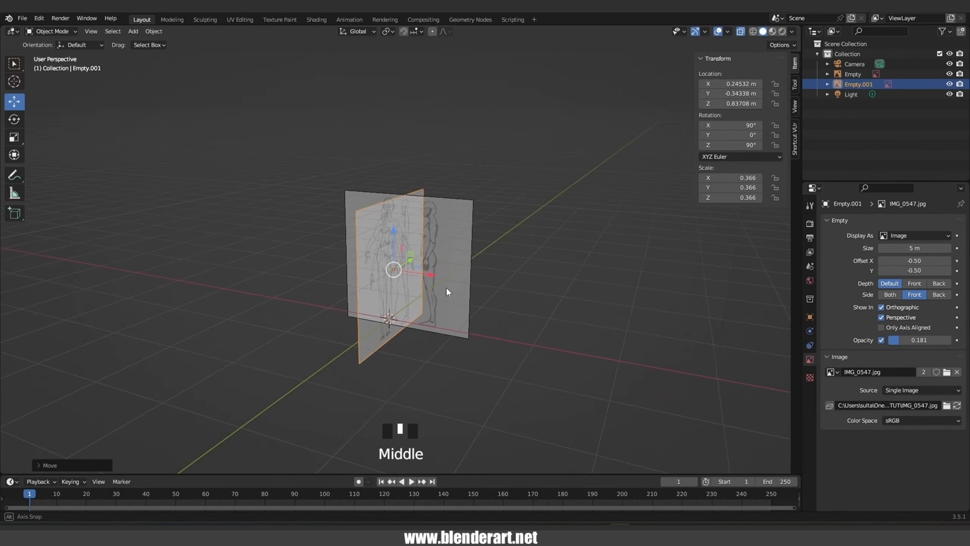
{"action": "scroll", "coordinate": [446, 286], "scroll_direction": "up", "scroll_amount": 2}
{"action": "left_click_drag", "start_coordinate": [441, 273], "coordinate": [247, 260]}
Move the original front reference image along Y to about 1.495 m and check the placement in right view.
{"action": "left_click", "coordinate": [423, 267]}
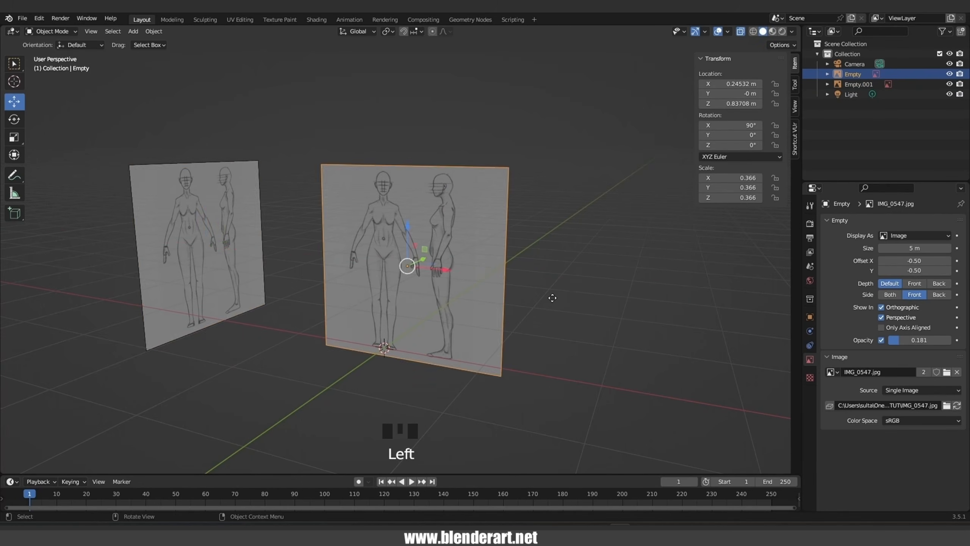
{"action": "middle_click_drag", "start_coordinate": [553, 299], "coordinate": [445, 284]}
{"action": "left_click_drag", "start_coordinate": [443, 270], "coordinate": [611, 304]}
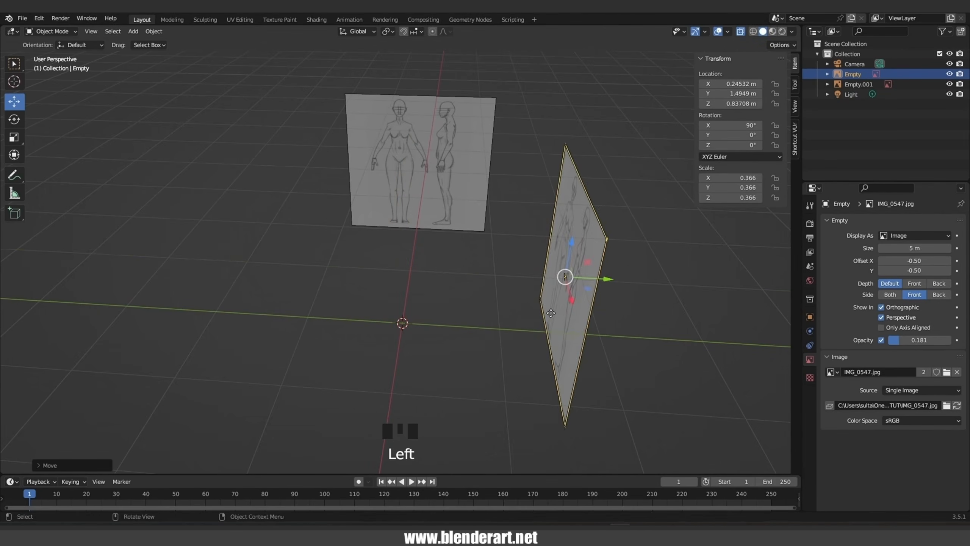
{"action": "middle_click_drag", "start_coordinate": [612, 304], "coordinate": [505, 318]}
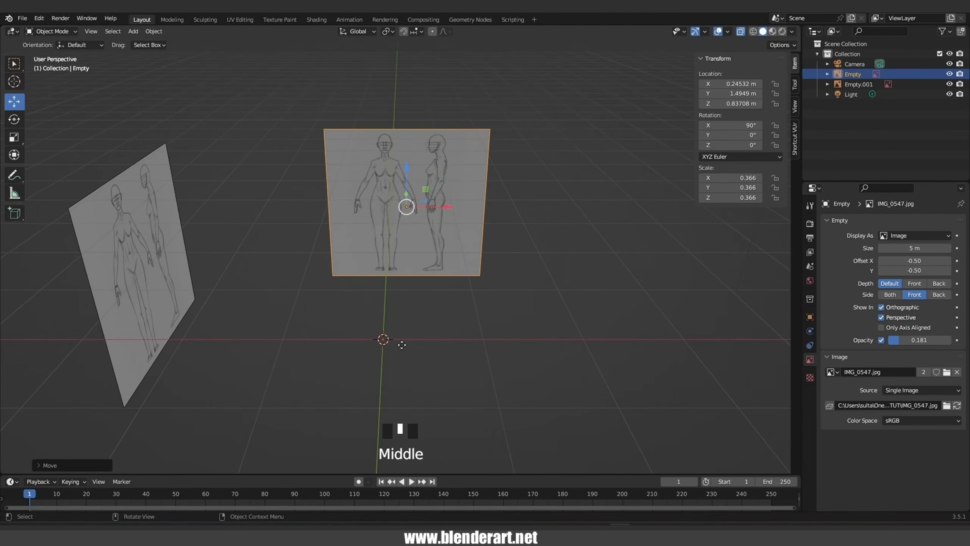
{"action": "key", "text": "KP_3"}
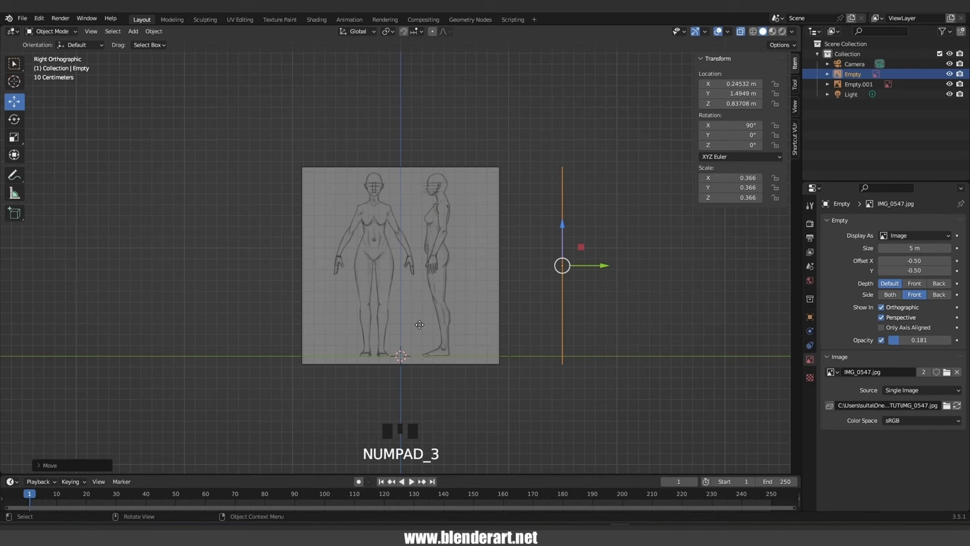
{"action": "left_click", "coordinate": [393, 314]}
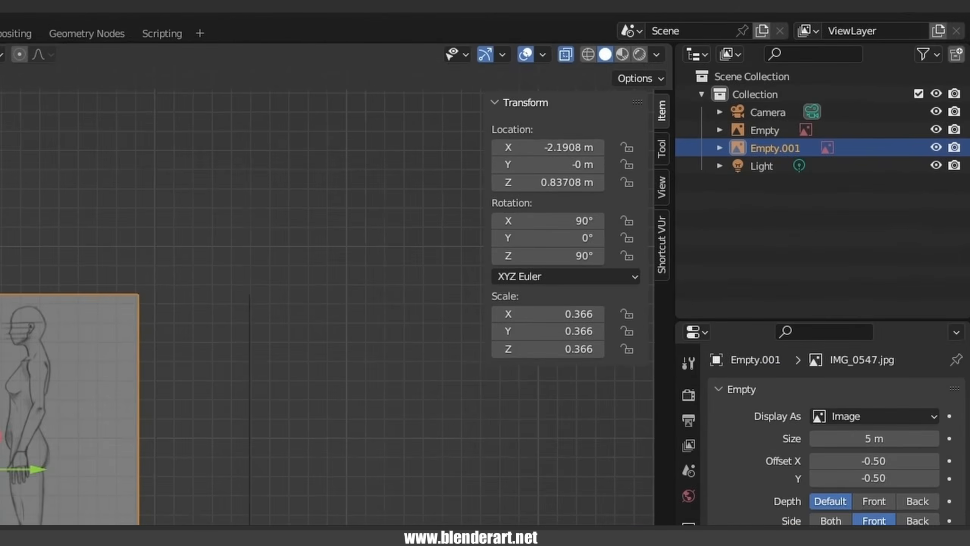
Add a new collection to the scene and name it "REF:".
{"action": "left_click", "coordinate": [851, 94]}
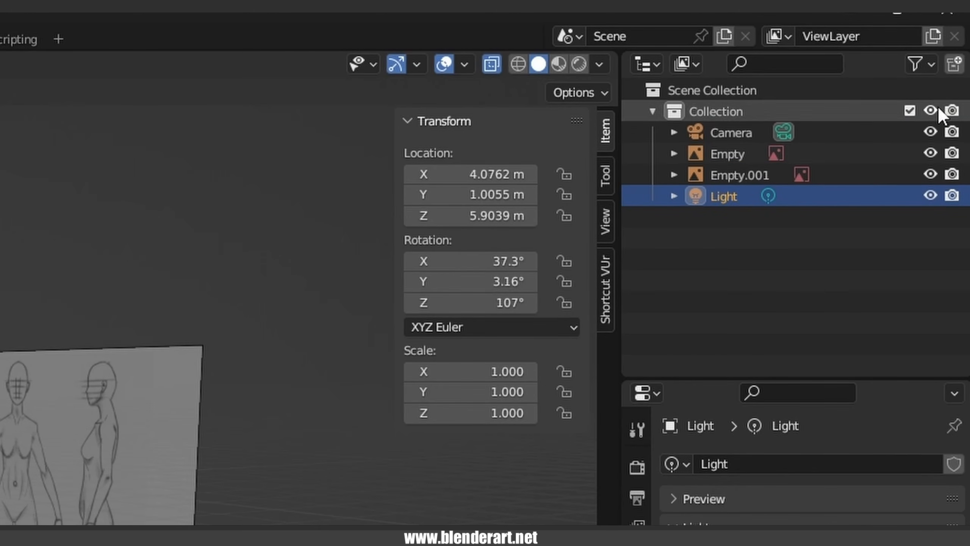
{"action": "left_click", "coordinate": [954, 63]}
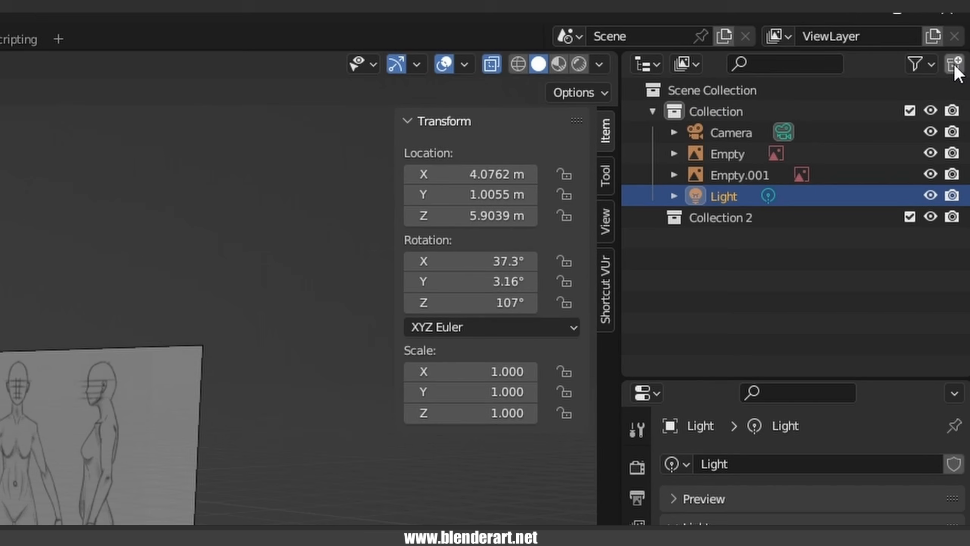
{"action": "double_click", "coordinate": [761, 216]}
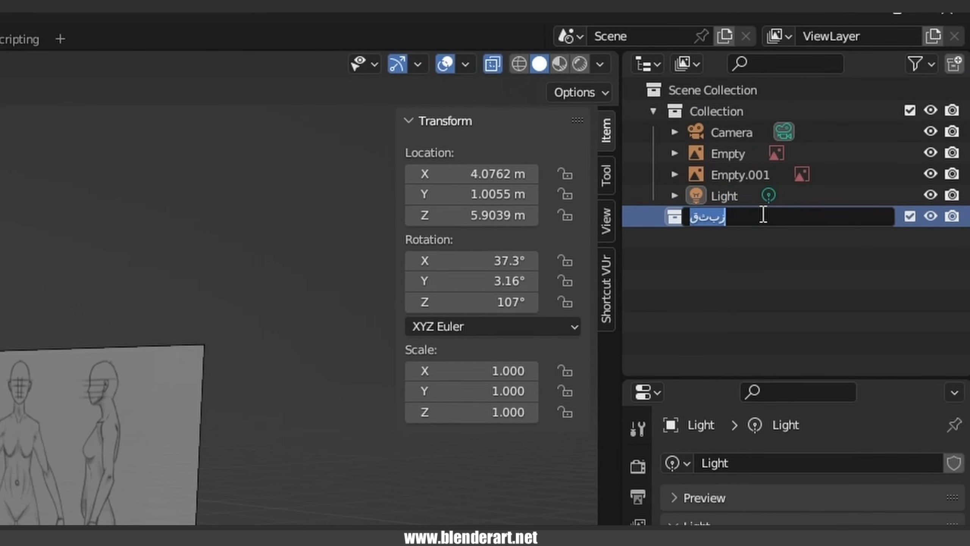
{"action": "type", "text": "RE"}
{"action": "type", "text": ":"}
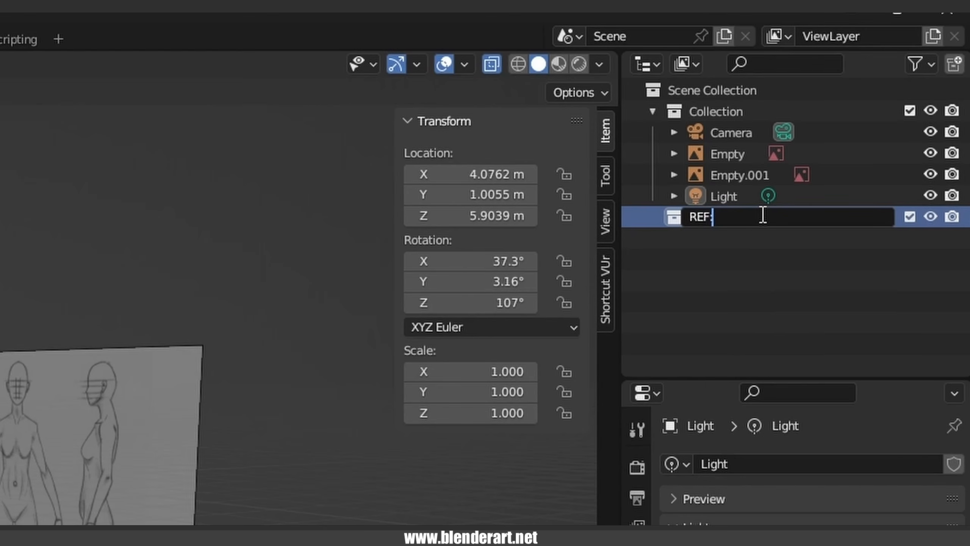
{"action": "key", "text": "Return"}
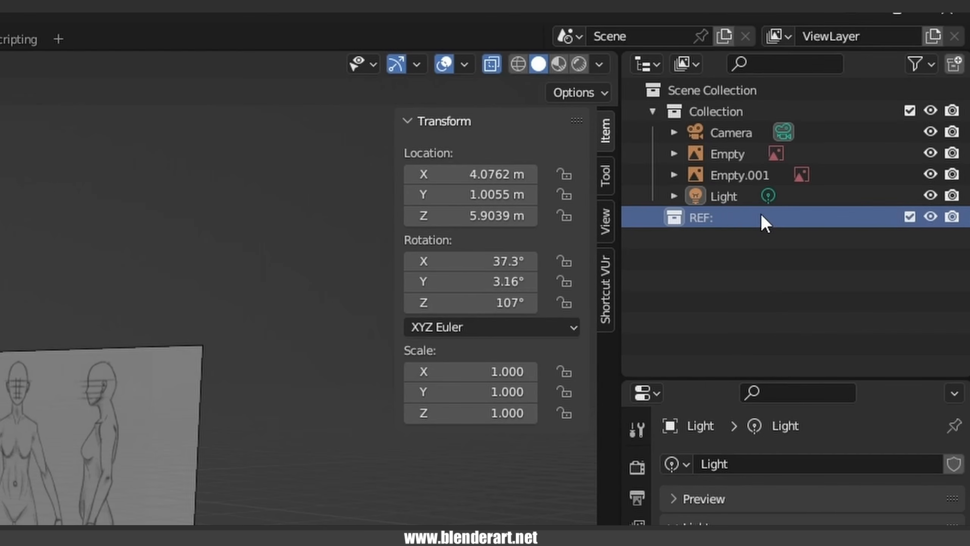
Move both reference images, Empty and Empty.001, into the REF: collection.
{"action": "left_click", "coordinate": [736, 153]}
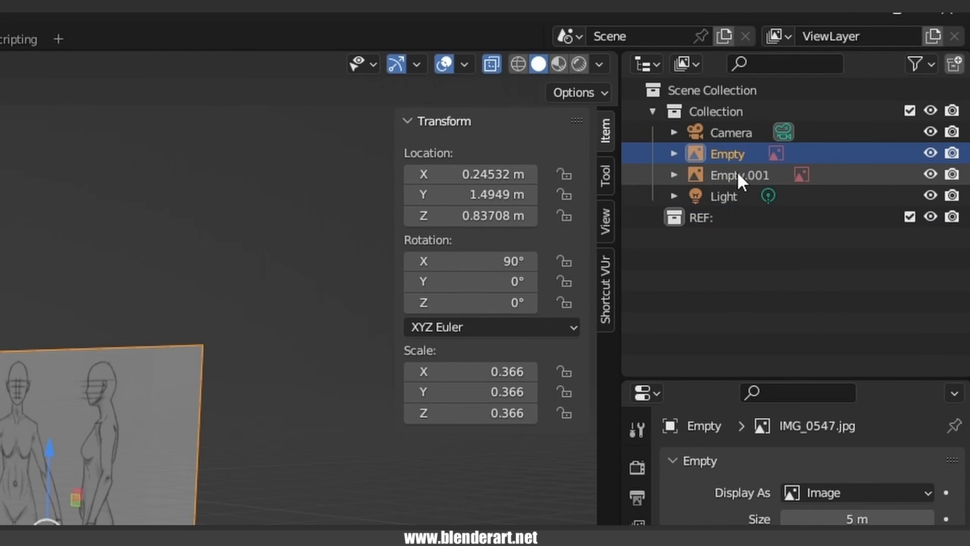
{"action": "left_click", "coordinate": [736, 171], "text": "ctrl"}
{"action": "left_click_drag", "start_coordinate": [733, 156], "coordinate": [714, 222]}
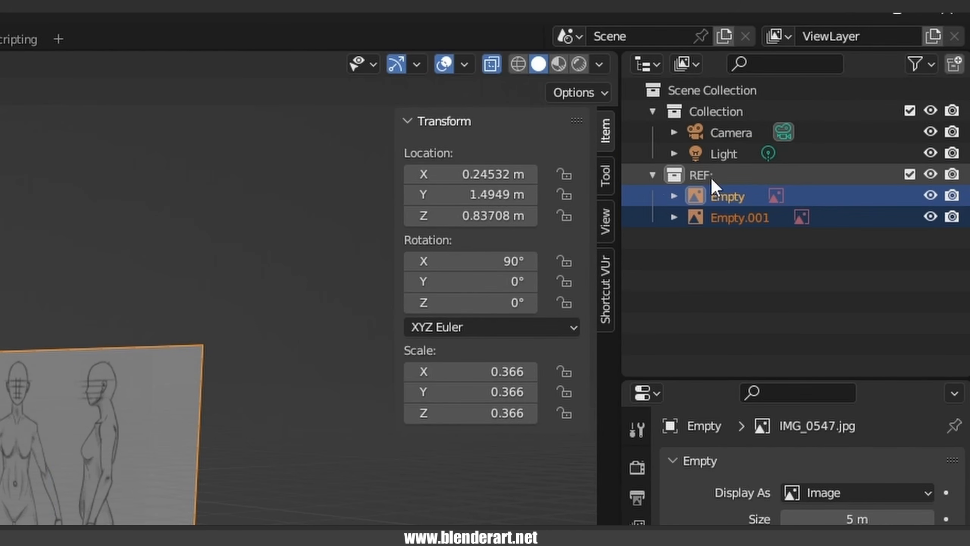
Collapse the REF: collection, then exclude it from the view layer and include it again.
{"action": "left_click", "coordinate": [653, 174]}
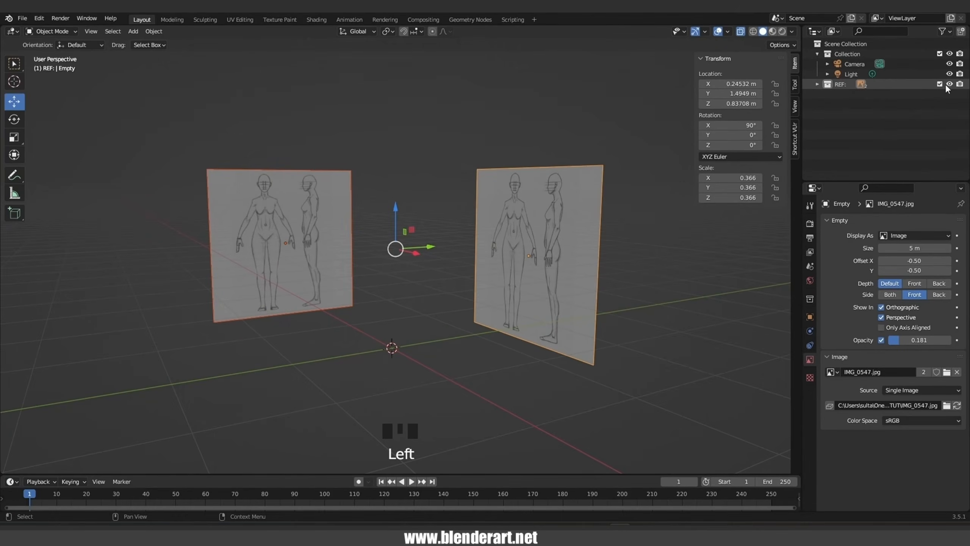
{"action": "left_click", "coordinate": [940, 84]}
{"action": "left_click", "coordinate": [940, 84]}
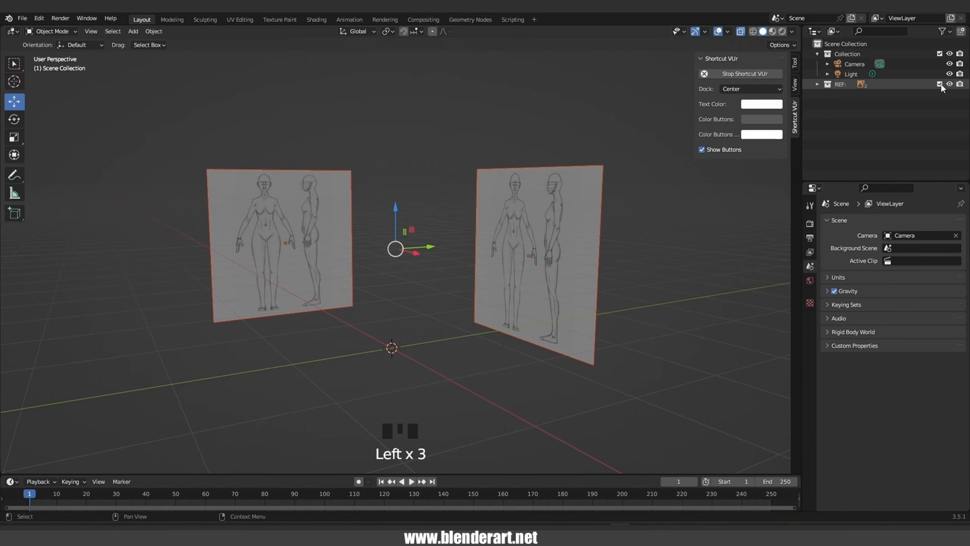
Show the Selectable restriction toggle in the outliner and disable selection for the REF: collection.
{"action": "left_click", "coordinate": [949, 32]}
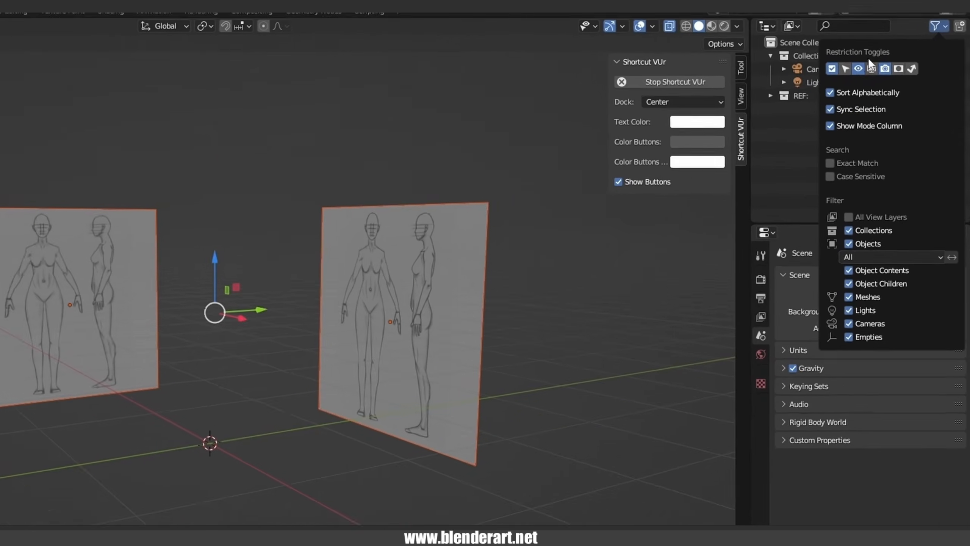
{"action": "left_click", "coordinate": [834, 70]}
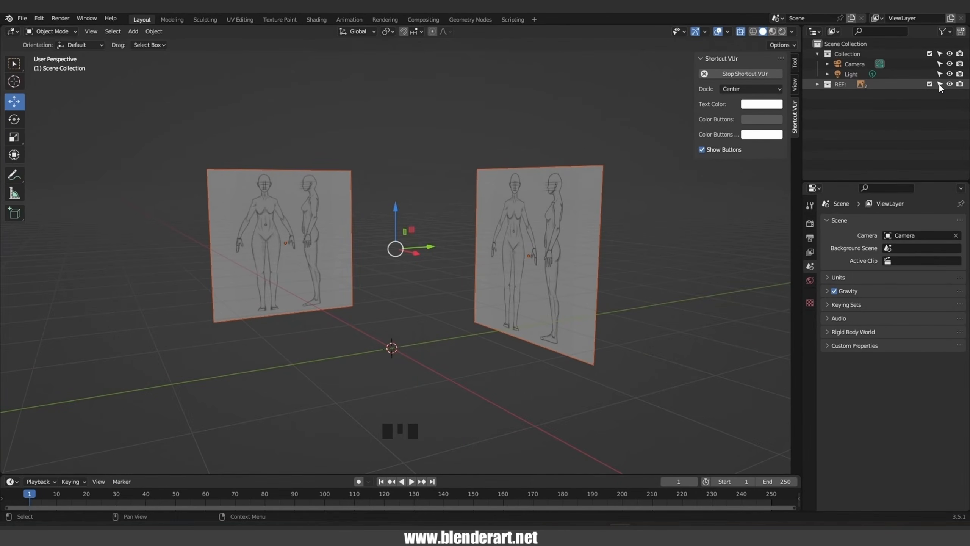
{"action": "left_click", "coordinate": [939, 84]}
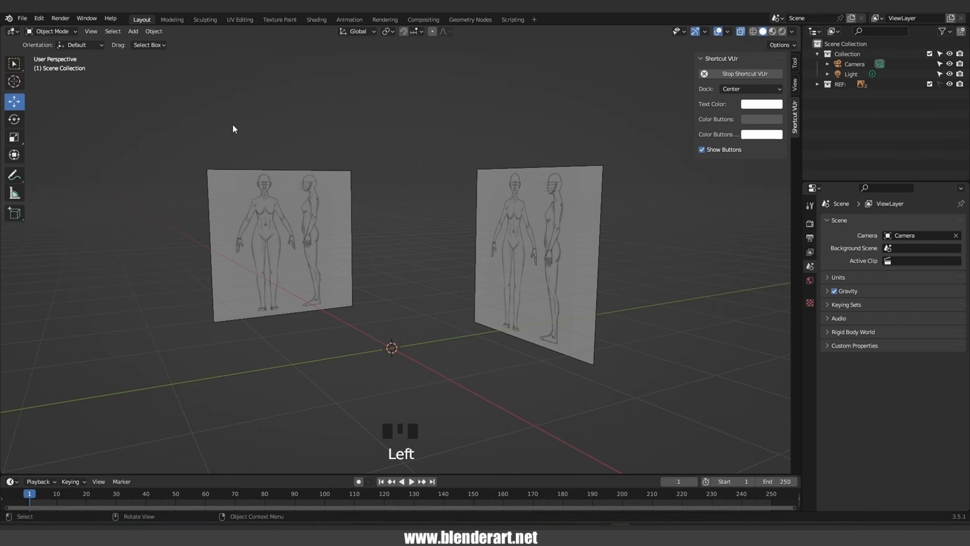
Test whether the reference images can still be selected individually or with a selection box in the viewport.
{"action": "left_click", "coordinate": [199, 154]}
{"action": "left_click", "coordinate": [198, 154]}
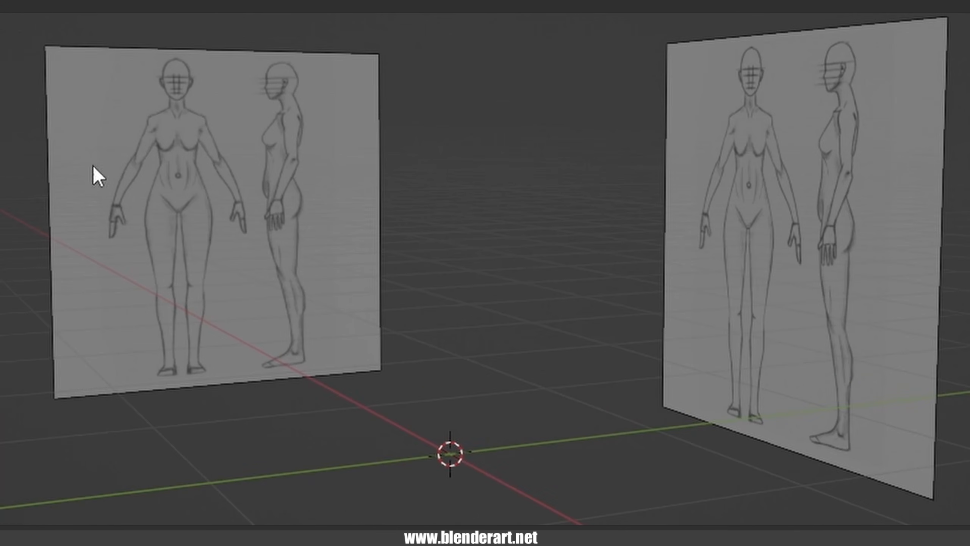
{"action": "left_click_drag", "start_coordinate": [361, 64], "coordinate": [633, 291]}
{"action": "middle_click_drag", "start_coordinate": [534, 237], "coordinate": [681, 249]}
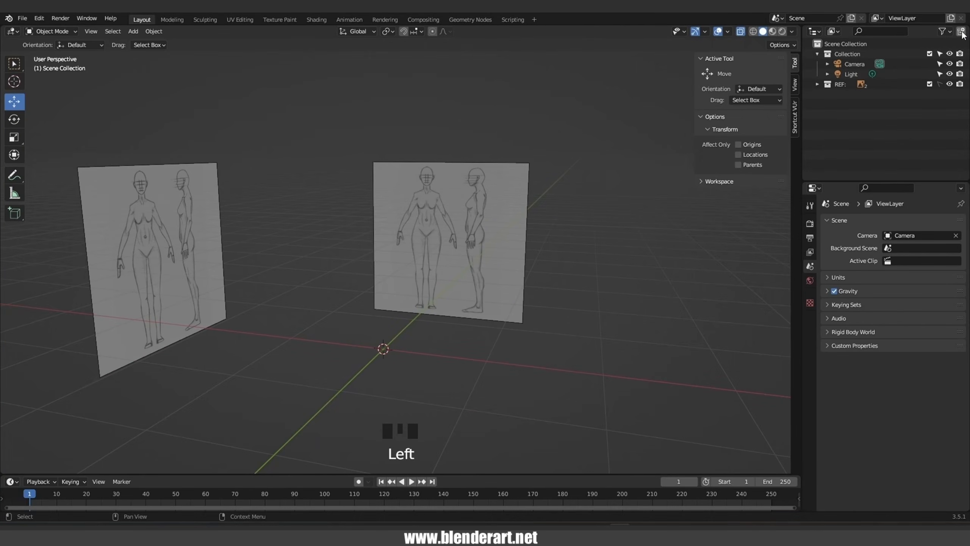
Create a new collection named BODY and make it the active collection.
{"action": "left_click", "coordinate": [961, 31]}
{"action": "double_click", "coordinate": [852, 98]}
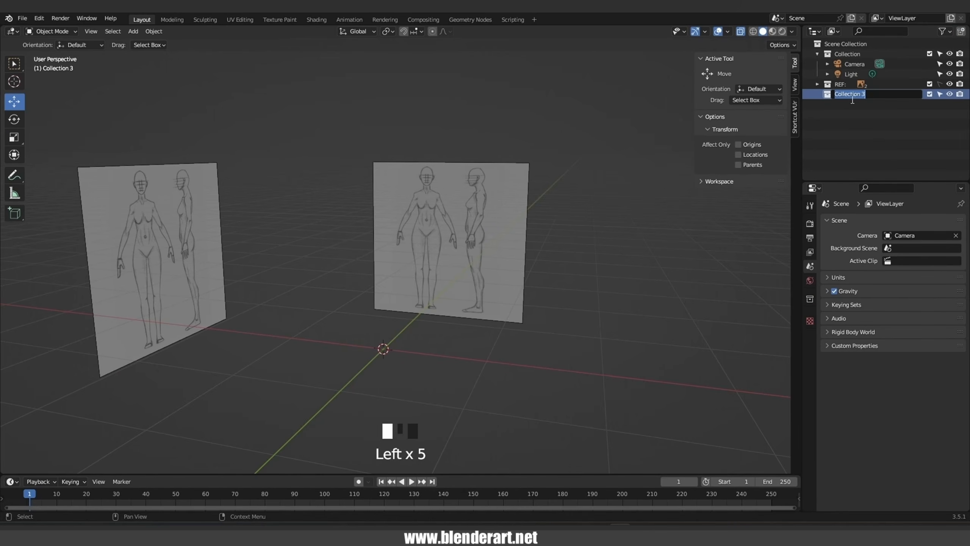
{"action": "type", "text": "BODY"}
{"action": "key", "text": "Return"}
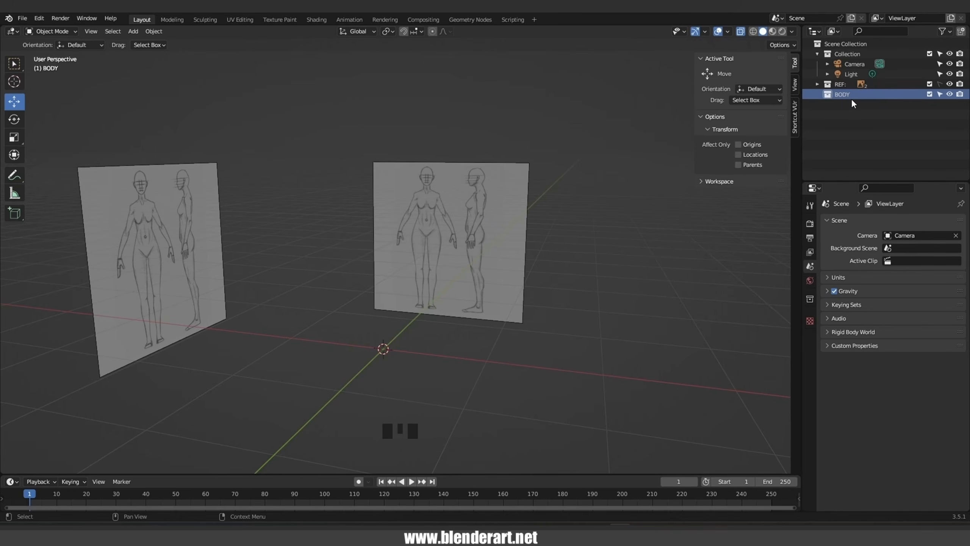
{"action": "left_click", "coordinate": [851, 95]}
Save the scene in the new tut 1 folder as CAT.
{"action": "middle_click_drag", "start_coordinate": [486, 262], "coordinate": [516, 254]}
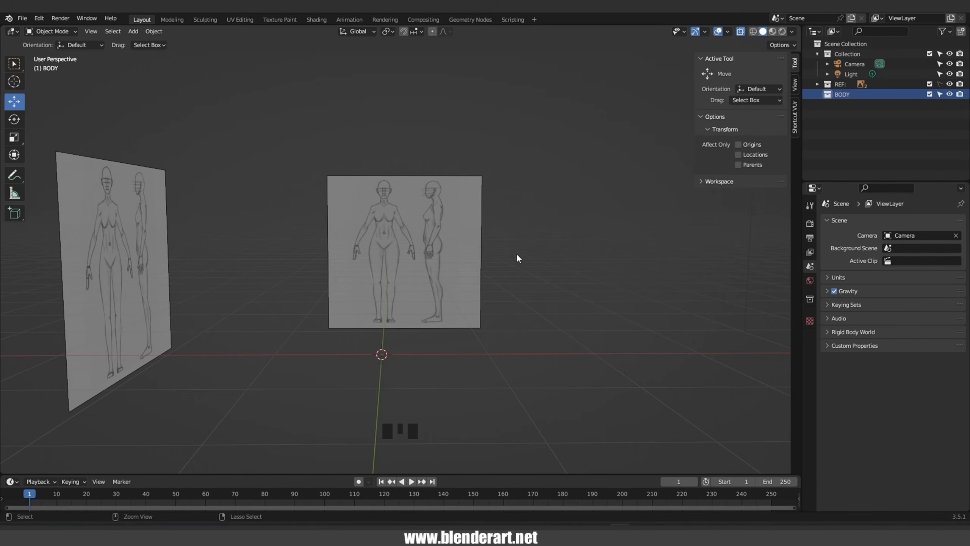
{"action": "key", "text": "ctrl+s"}
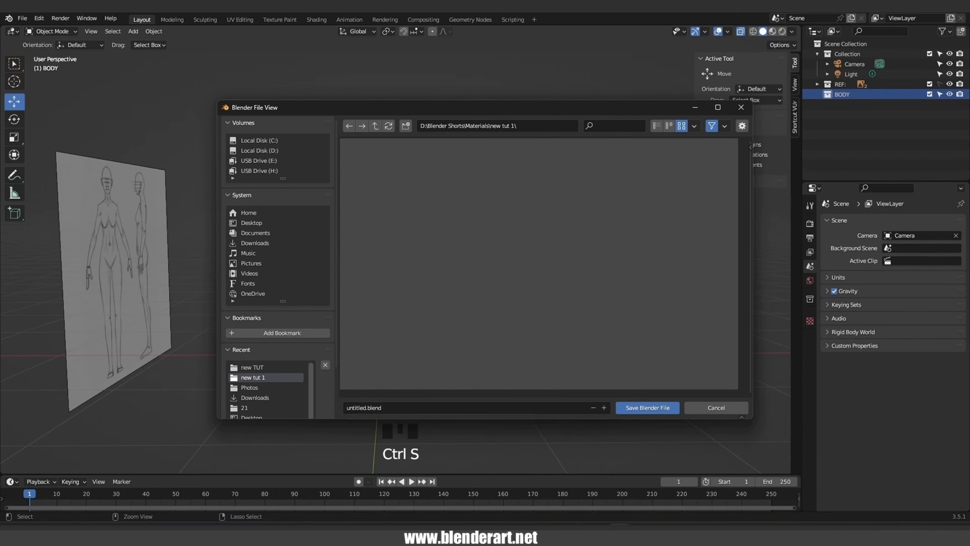
{"action": "type", "text": "CAT"}
{"action": "left_click", "coordinate": [647, 408]}
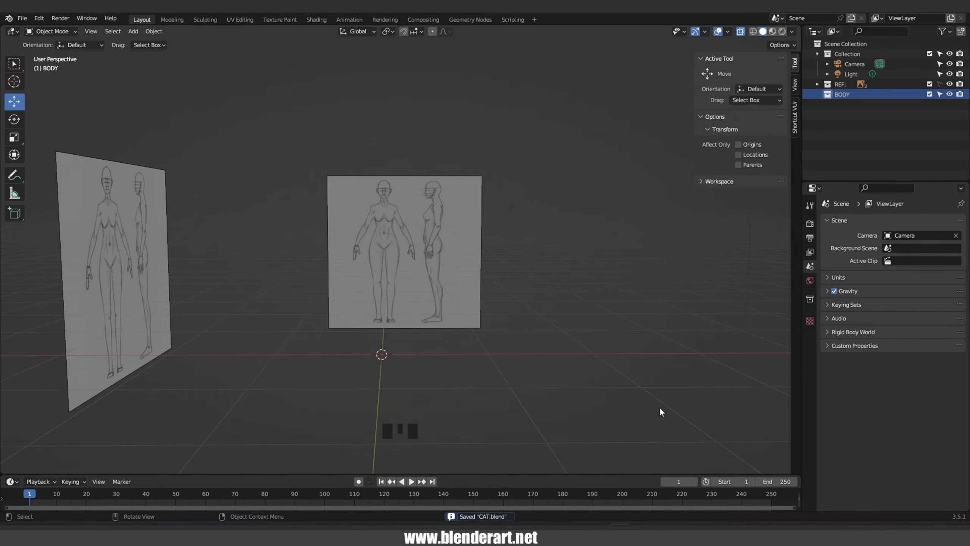
Add a cylinder mesh with 12 vertices to the BODY collection while in front orthographic view.
{"action": "middle_click_drag", "start_coordinate": [542, 297], "coordinate": [553, 312]}
{"action": "key", "text": "KP_1"}
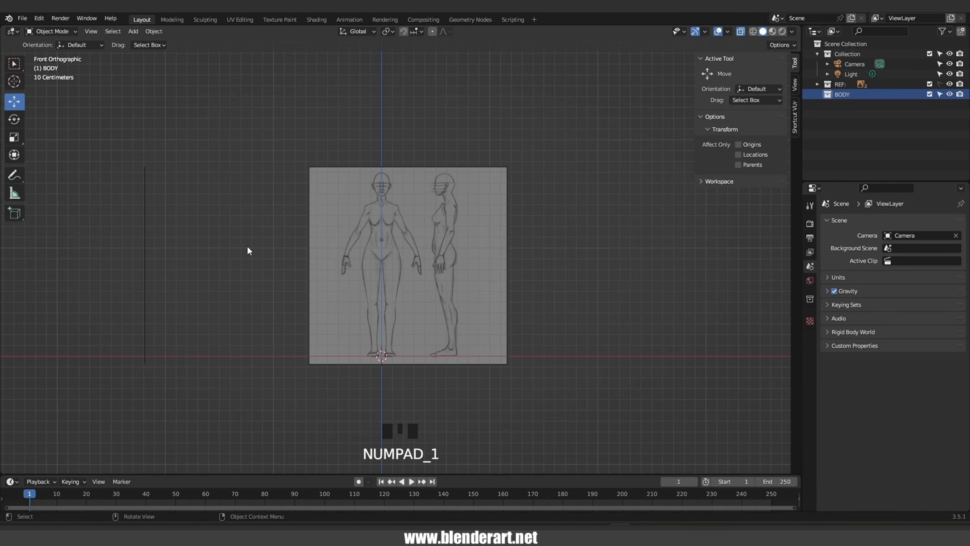
{"action": "key", "text": "shift+a"}
{"action": "mouse_move", "coordinate": [201, 139]}
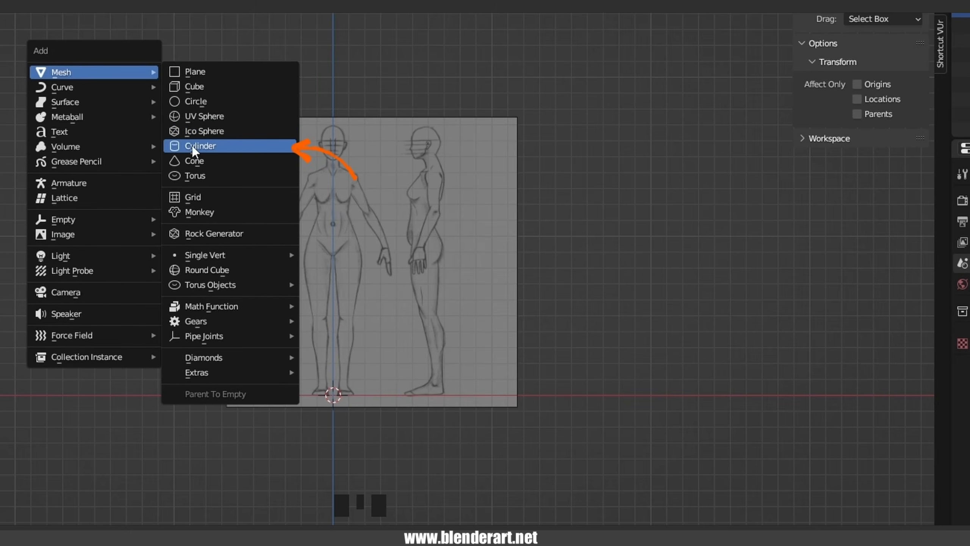
{"action": "left_click", "coordinate": [229, 146]}
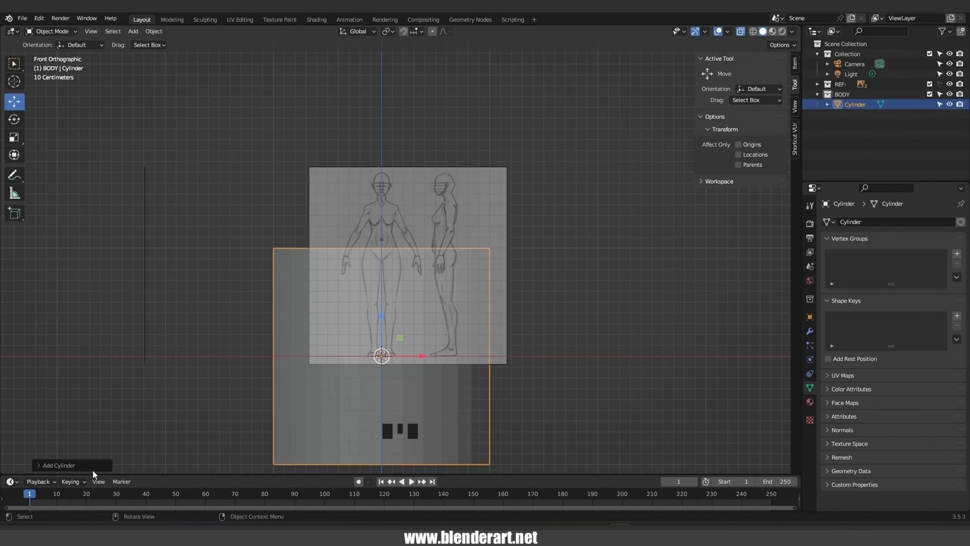
{"action": "left_click", "coordinate": [61, 465]}
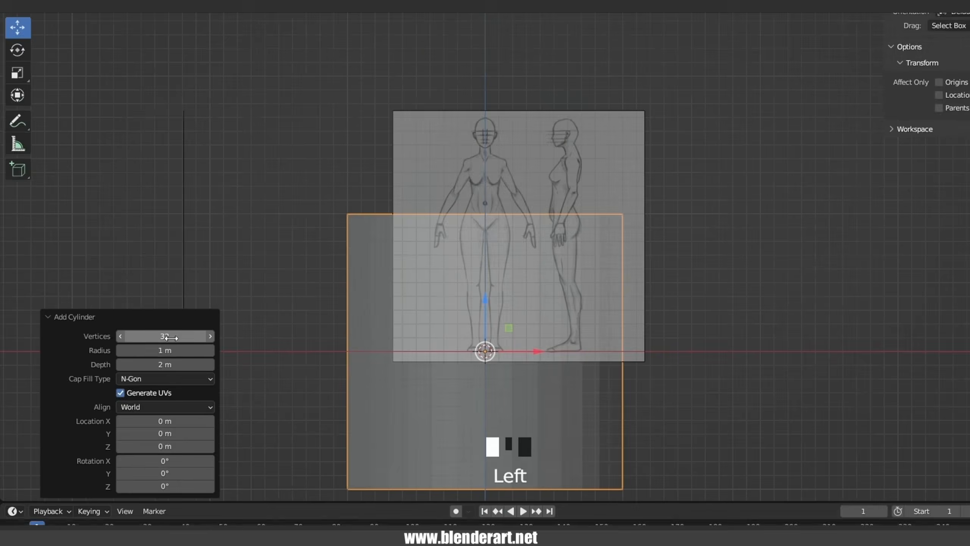
{"action": "left_click", "coordinate": [137, 345]}
{"action": "type", "text": "12"}
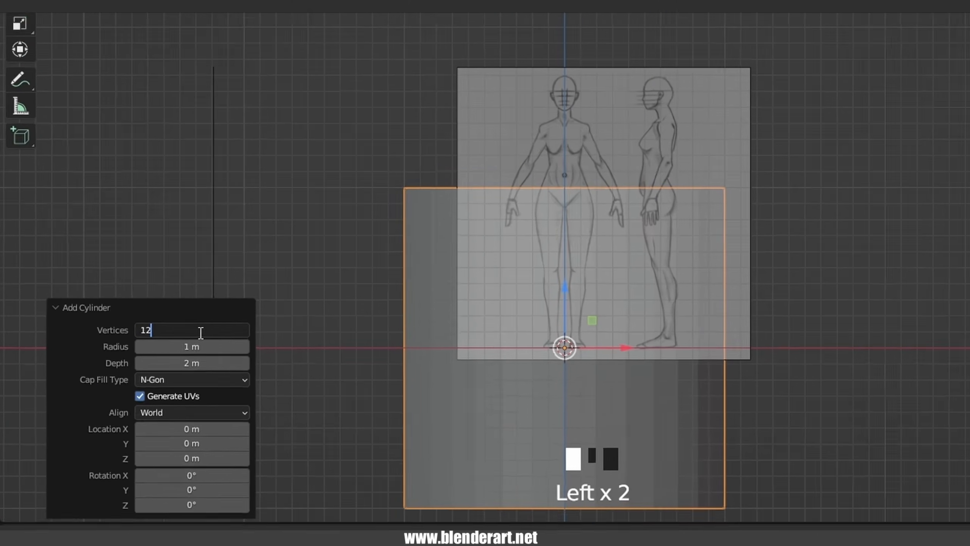
{"action": "key", "text": "Return"}
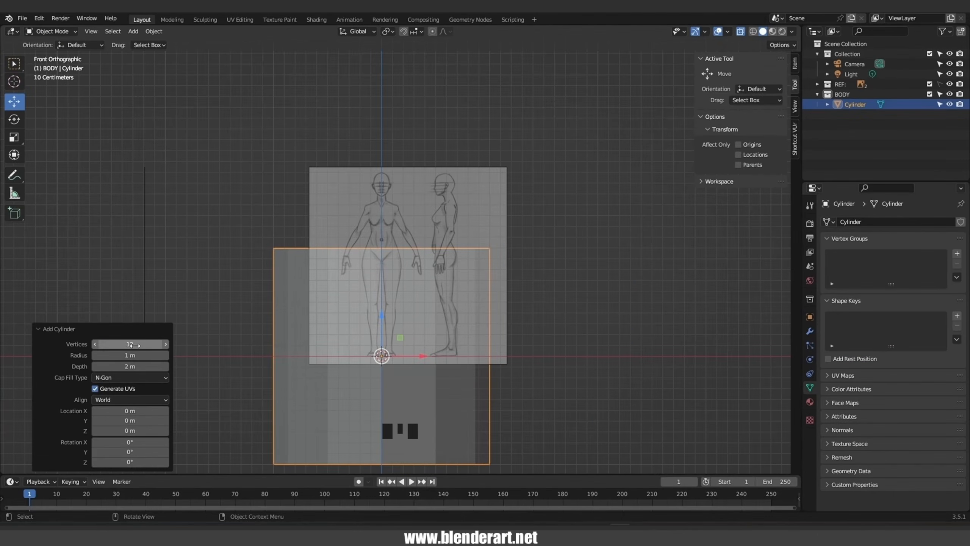
{"action": "left_click", "coordinate": [481, 406]}
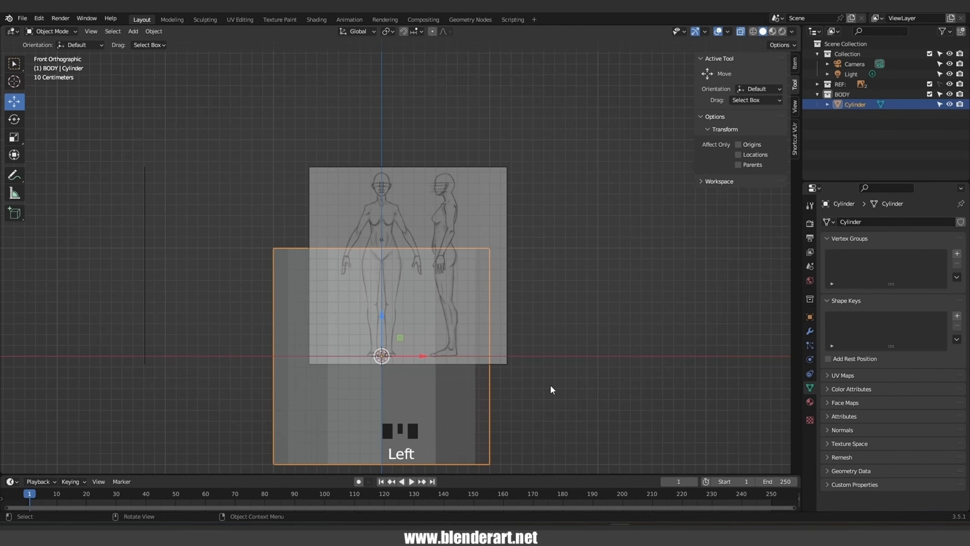
Split the 3D viewport into two side-by-side views and hide both sidebars and the second view's toolbar.
{"action": "key", "text": "KP_3"}
{"action": "key", "text": "KP_1"}
{"action": "key", "text": "KP_3"}
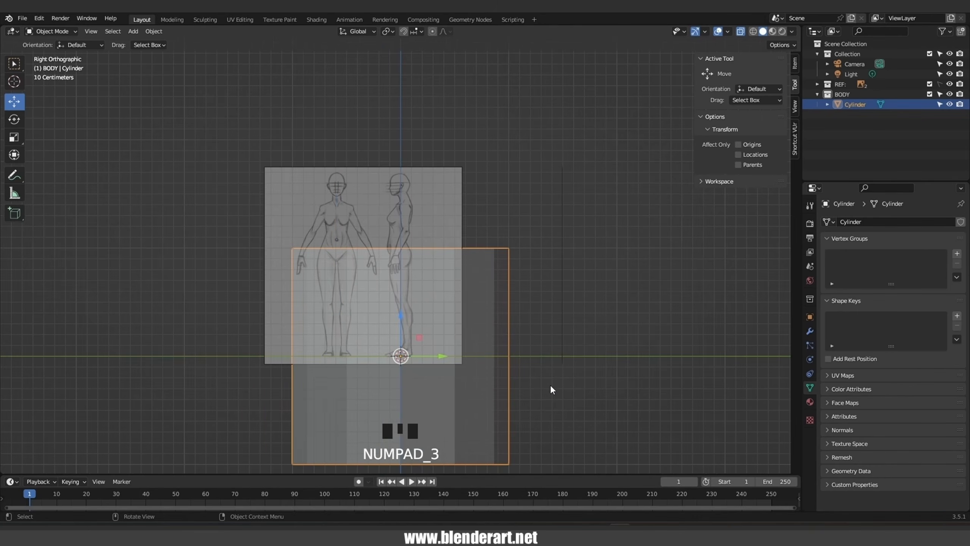
{"action": "key", "text": "KP_1"}
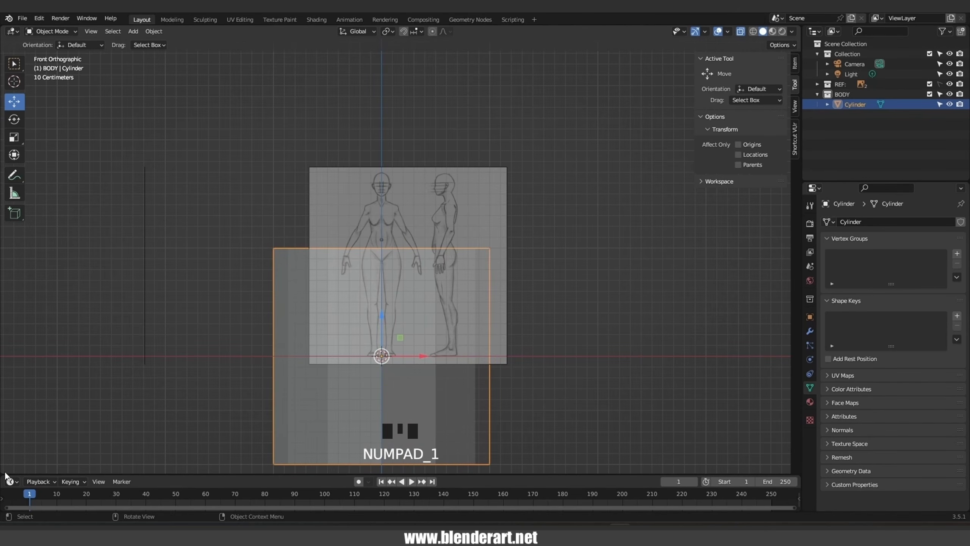
{"action": "left_click_drag", "start_coordinate": [3, 472], "coordinate": [392, 498]}
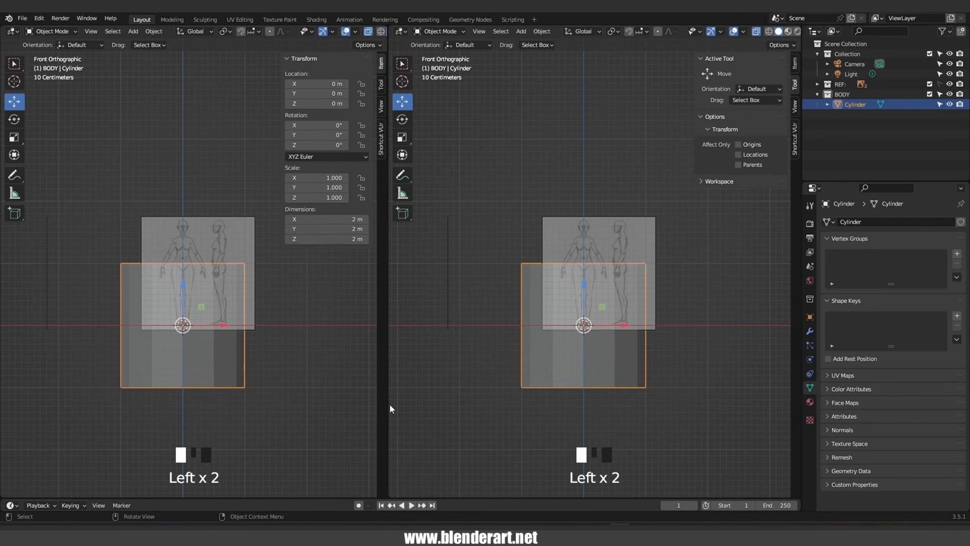
{"action": "left_click_drag", "start_coordinate": [389, 404], "coordinate": [431, 413]}
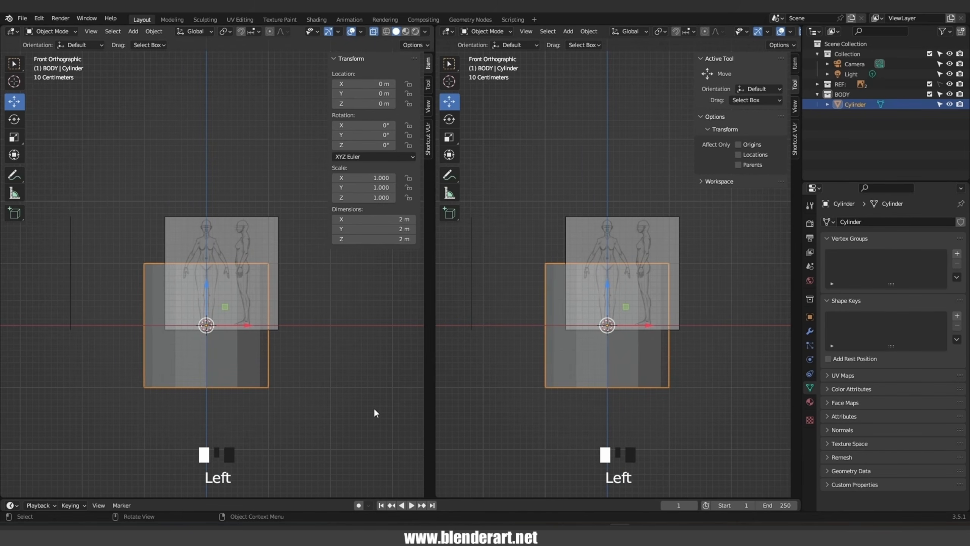
{"action": "key", "text": "n"}
{"action": "key", "text": "n"}
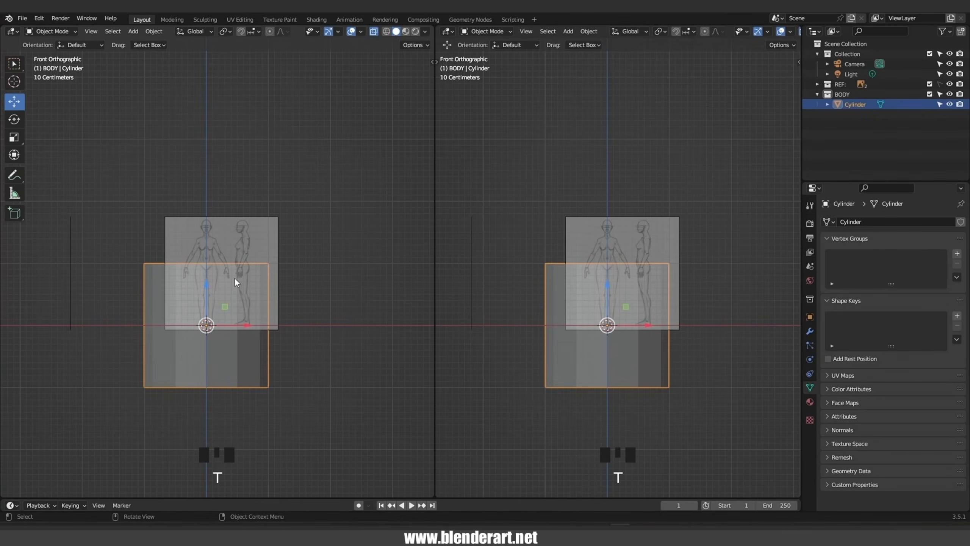
Set one viewport to right orthographic and the other to front orthographic, framing the references and giving the front view more width.
{"action": "key", "text": "KP_3"}
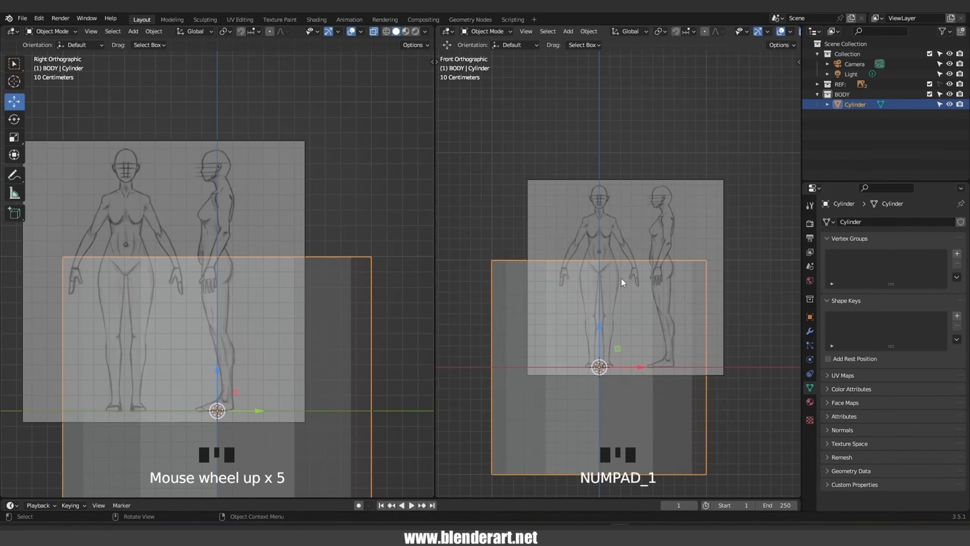
{"action": "scroll", "coordinate": [450, 280], "scroll_direction": "up", "scroll_amount": 1}
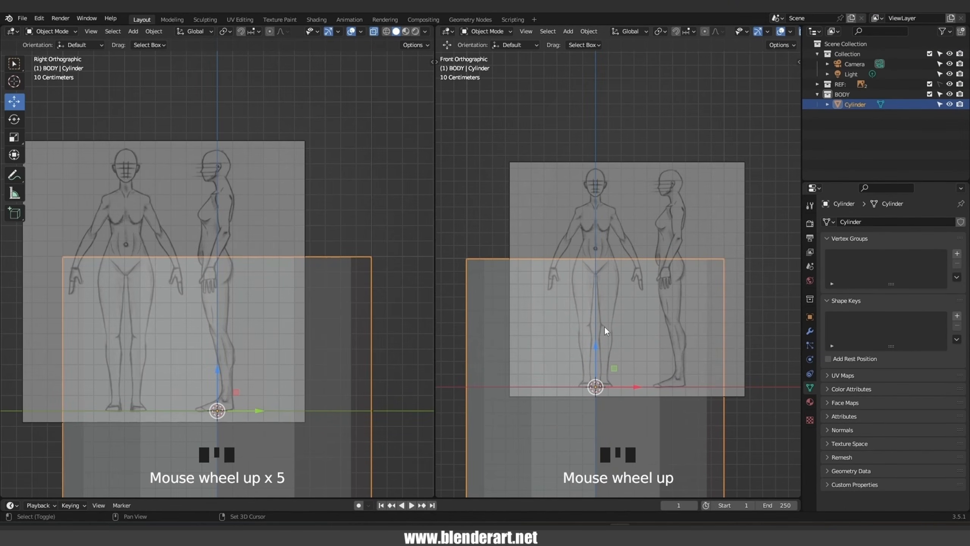
{"action": "middle_click_drag", "start_coordinate": [604, 326], "coordinate": [576, 296], "text": "shift"}
{"action": "left_click_drag", "start_coordinate": [436, 214], "coordinate": [384, 214]}
Scale the cylinder to about 0.199, raise it about 1.2 m along Z to the chest, and scale it again by about 0.677.
{"action": "key", "text": "s"}
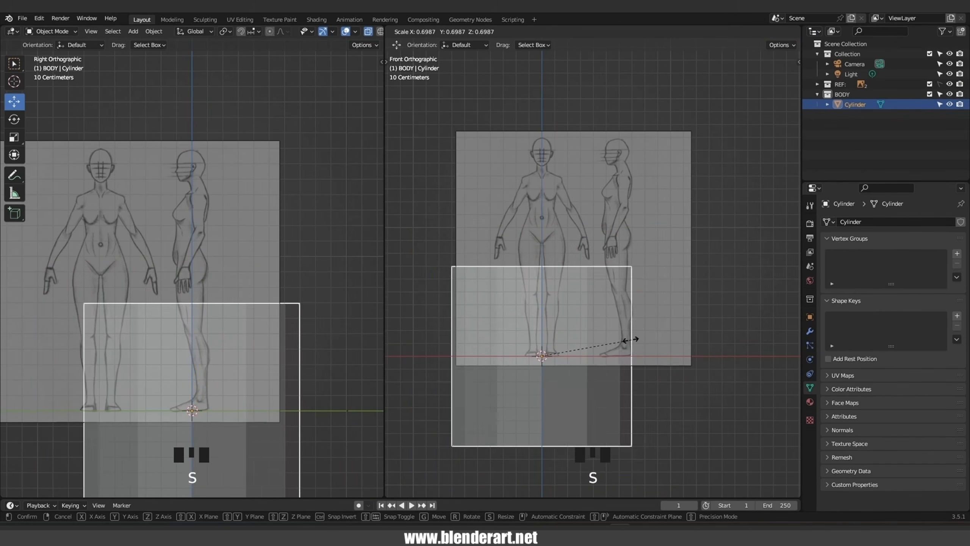
{"action": "left_click", "coordinate": [567, 351]}
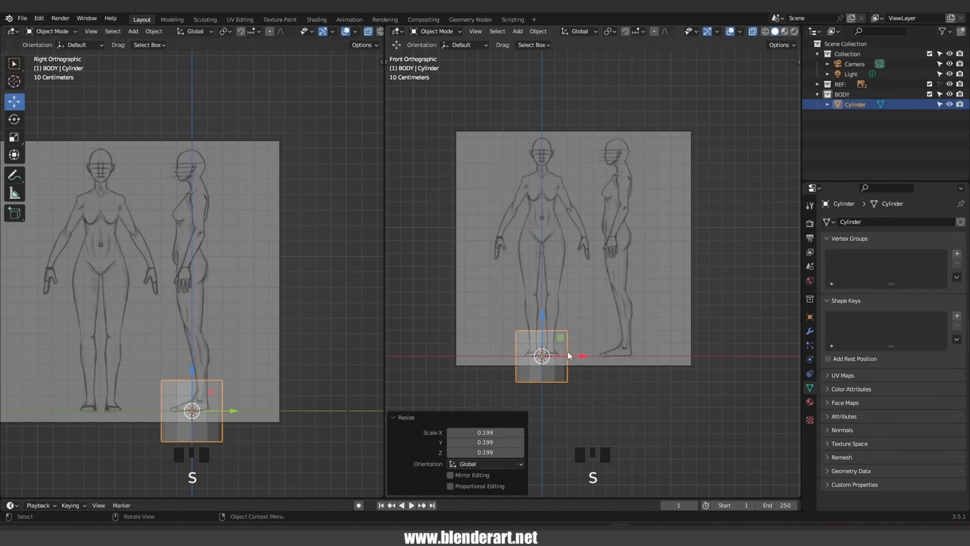
{"action": "key", "text": "g"}
{"action": "key", "text": "z"}
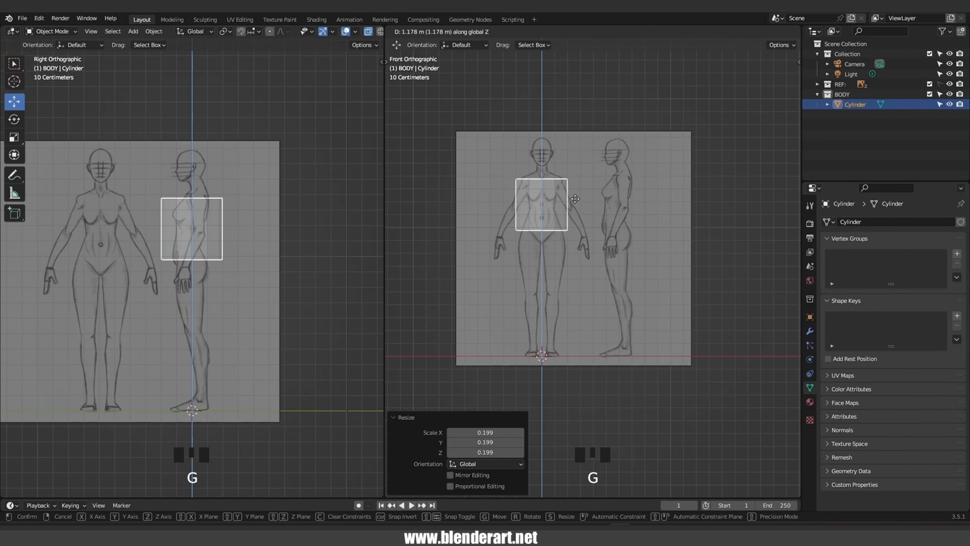
{"action": "left_click", "coordinate": [580, 208]}
{"action": "key", "text": "s"}
{"action": "left_click", "coordinate": [604, 222]}
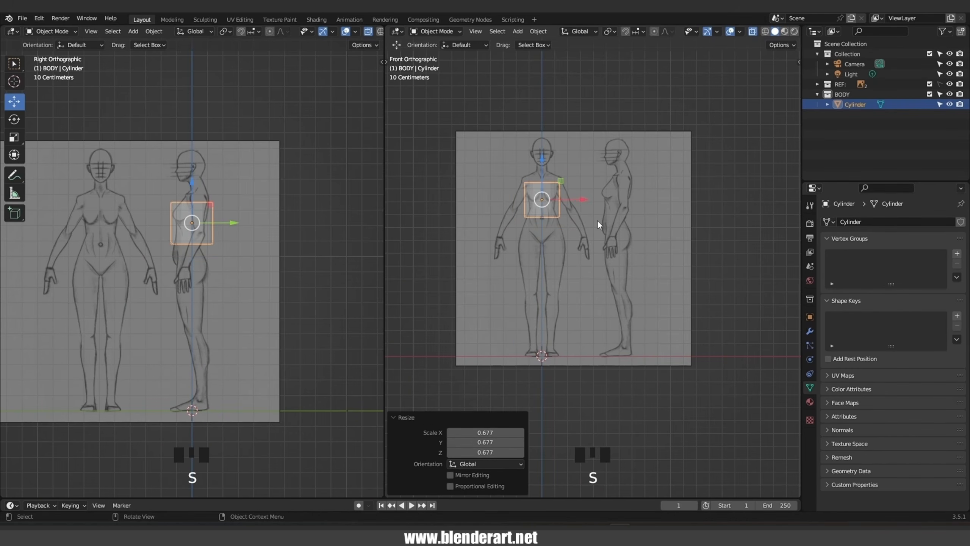
Stretch the cylinder along Z by about 1.838 and lower it about 0.059 m to cover the torso.
{"action": "key", "text": "s"}
{"action": "key", "text": "z"}
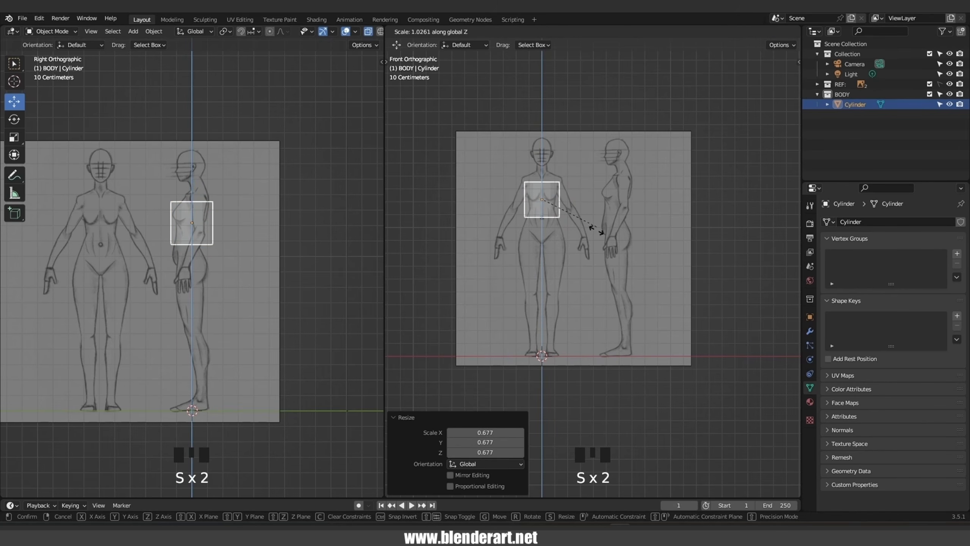
{"action": "left_click", "coordinate": [597, 293]}
{"action": "key", "text": "g"}
{"action": "key", "text": "z"}
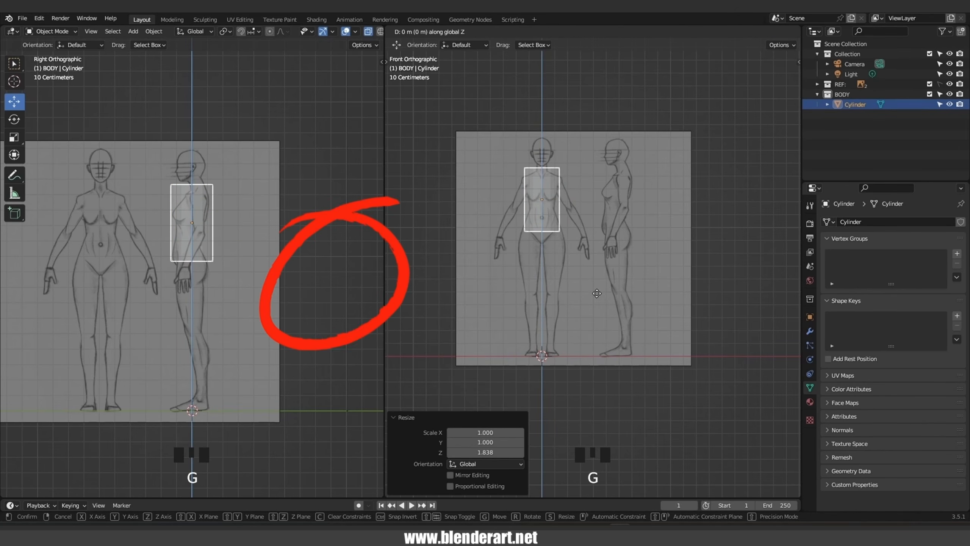
{"action": "left_click", "coordinate": [597, 300]}
Switch the torso cylinder to Edit Mode with the front view framed closely on the torso.
{"action": "scroll", "coordinate": [573, 214], "scroll_direction": "up", "scroll_amount": 4}
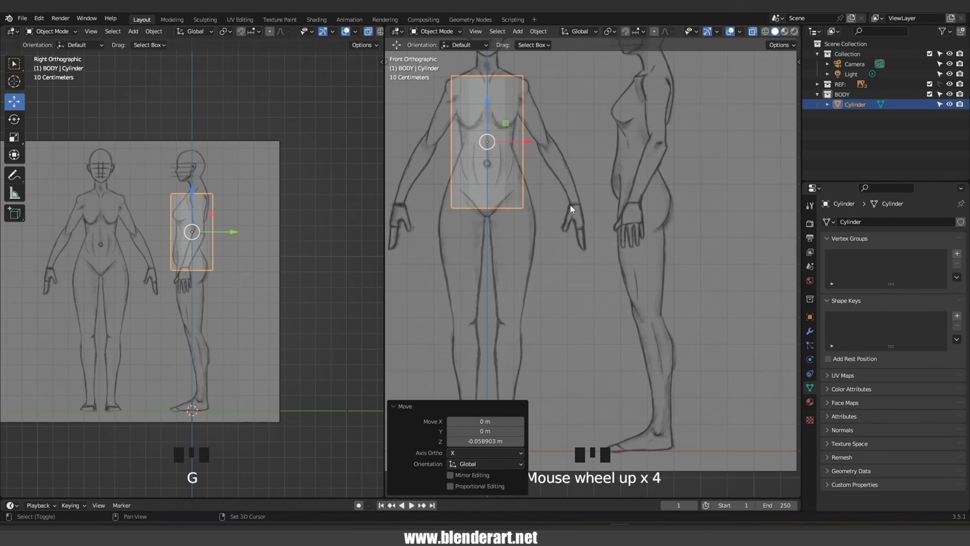
{"action": "middle_click_drag", "start_coordinate": [570, 204], "coordinate": [632, 324], "text": "shift"}
{"action": "scroll", "coordinate": [620, 313], "scroll_direction": "up", "scroll_amount": 2}
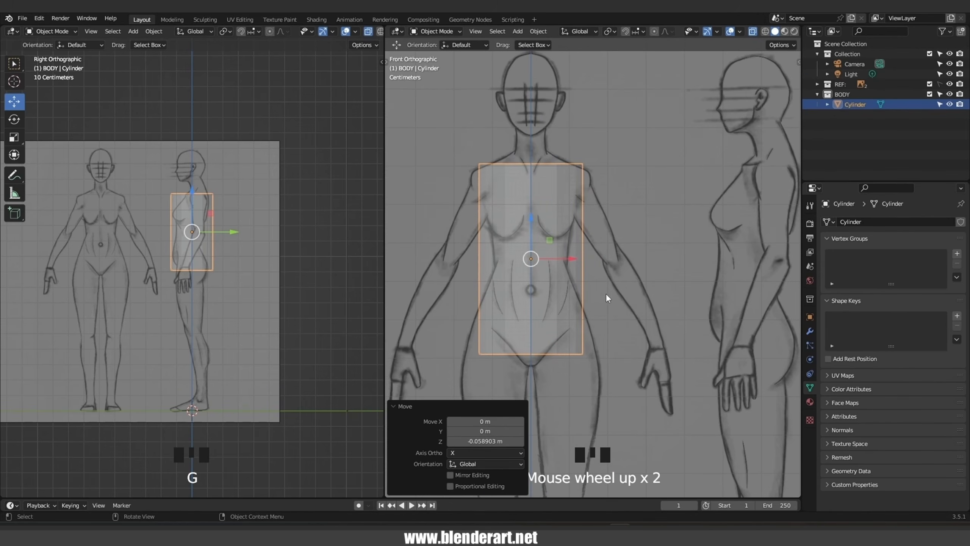
{"action": "scroll", "coordinate": [607, 298], "scroll_direction": "up", "scroll_amount": 1}
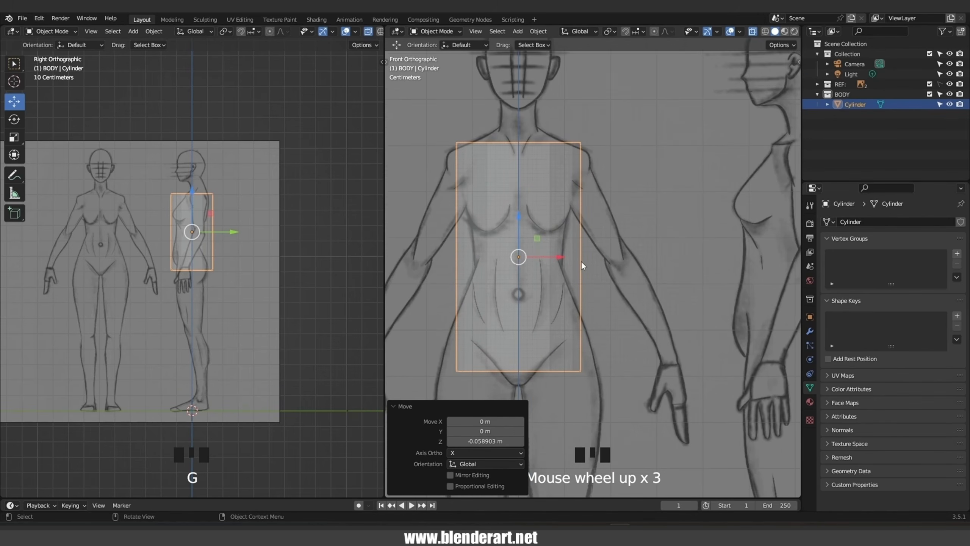
{"action": "key", "text": "Tab"}
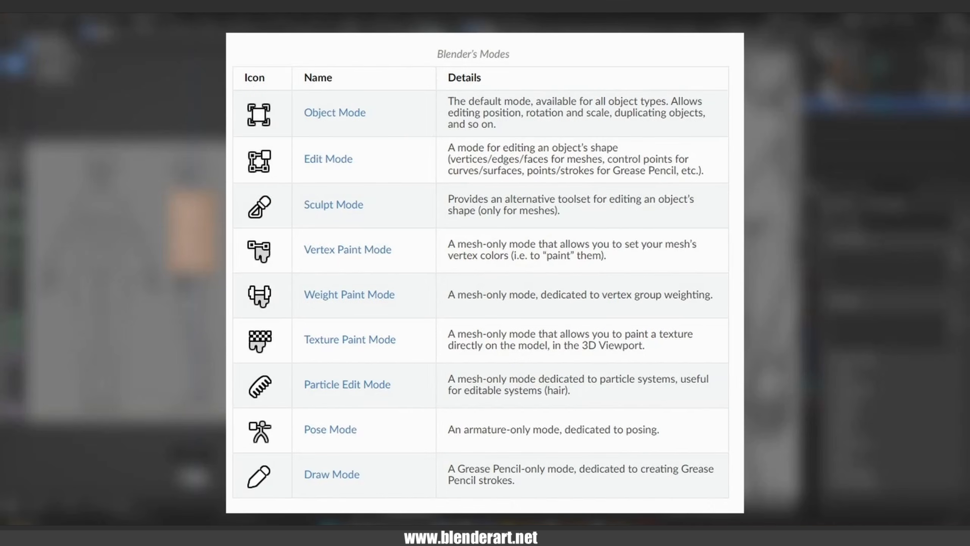
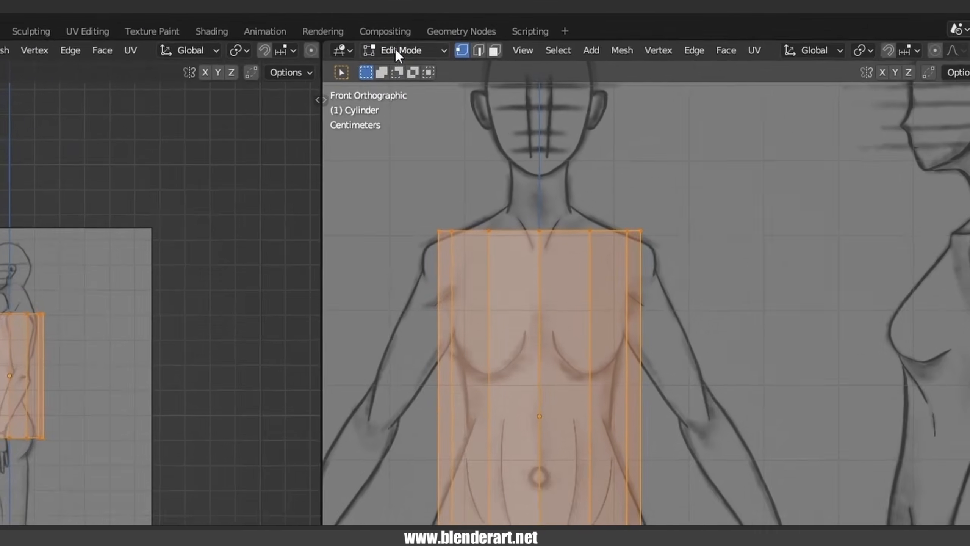
{"action": "left_click", "coordinate": [397, 53]}
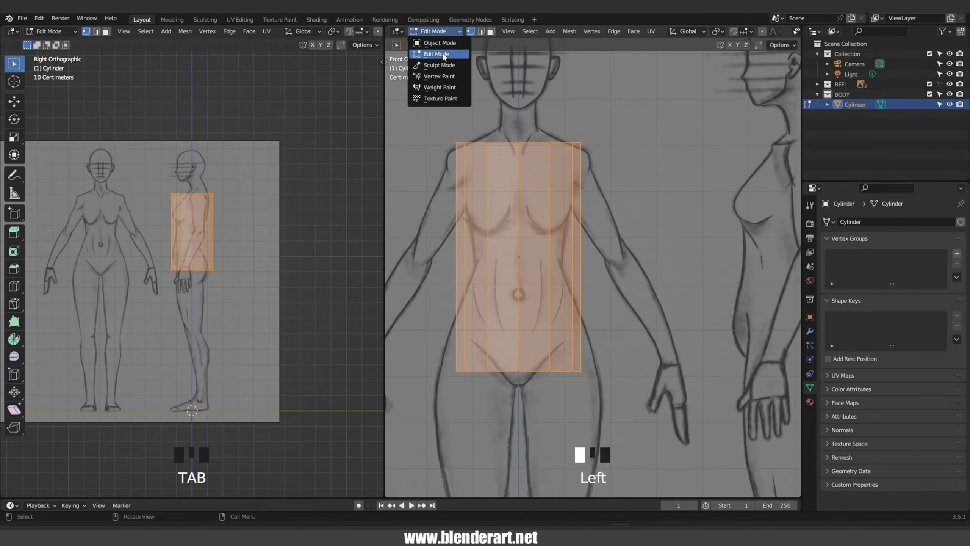
{"action": "left_click", "coordinate": [439, 54]}
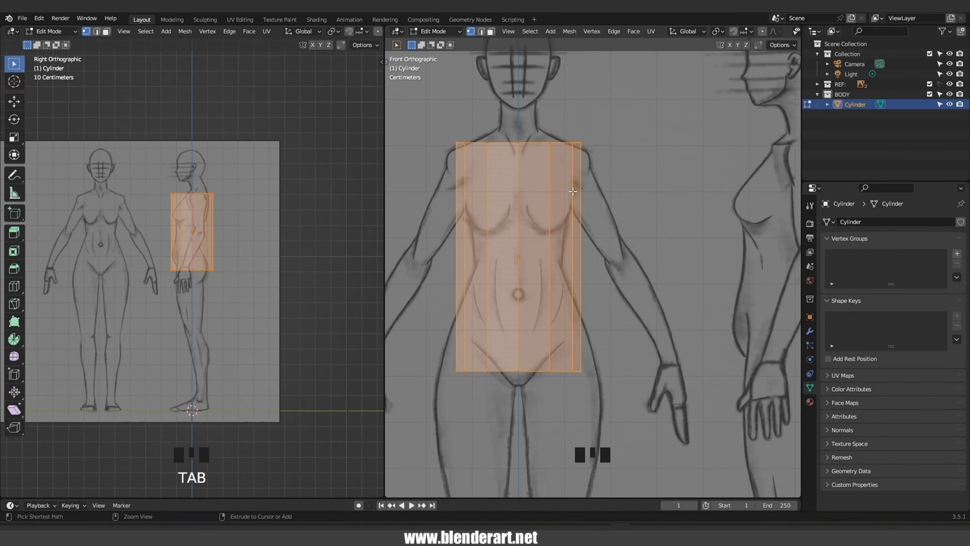
Add five evenly spaced horizontal loop cuts around the torso cylinder without sliding them.
{"action": "key", "text": "ctrl+r"}
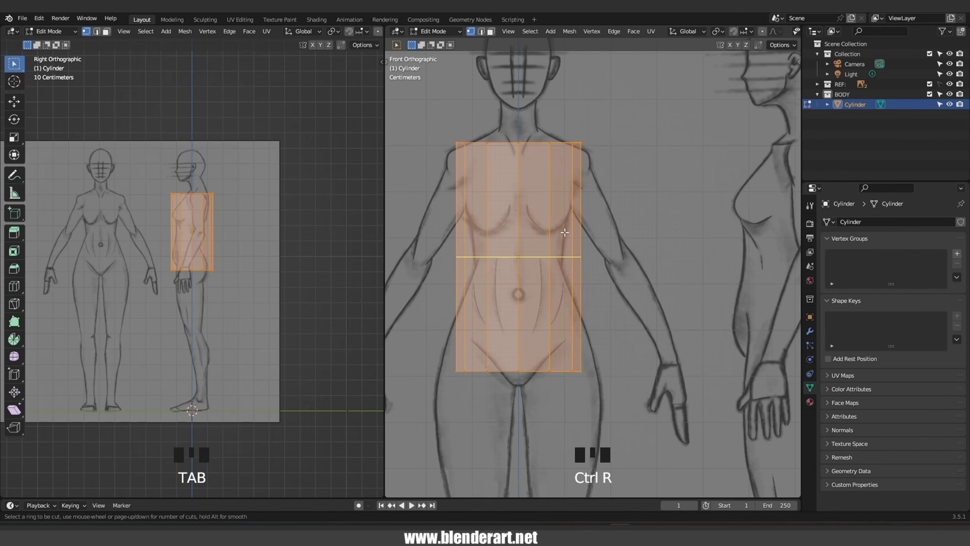
{"action": "scroll", "coordinate": [572, 243], "scroll_direction": "up", "scroll_amount": 4}
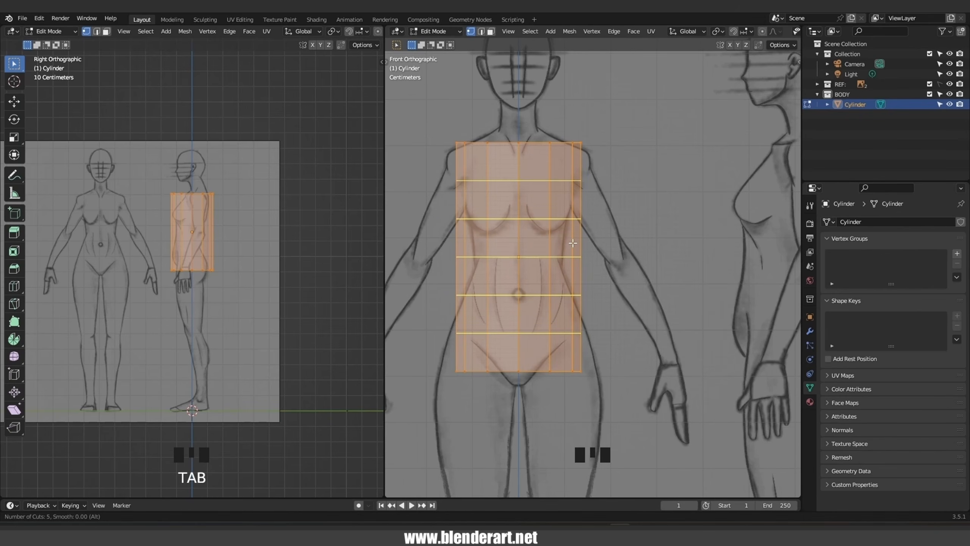
{"action": "left_click", "coordinate": [573, 242]}
{"action": "right_click", "coordinate": [573, 242]}
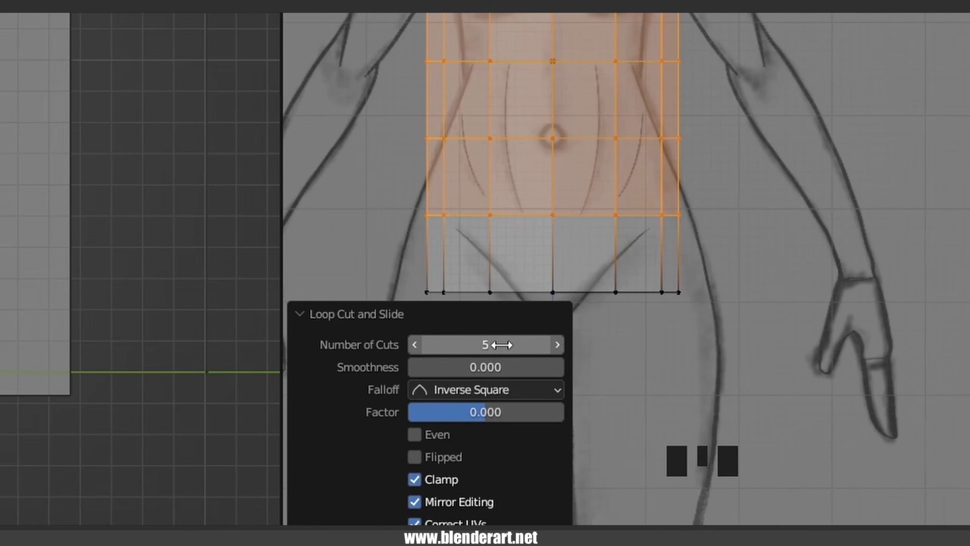
Adjust the torso loop cut's number of cuts, settle on 5, and clear the mesh selection.
{"action": "left_click", "coordinate": [450, 397]}
{"action": "left_click", "coordinate": [450, 397]}
{"action": "left_click_drag", "start_coordinate": [500, 344], "coordinate": [529, 345]}
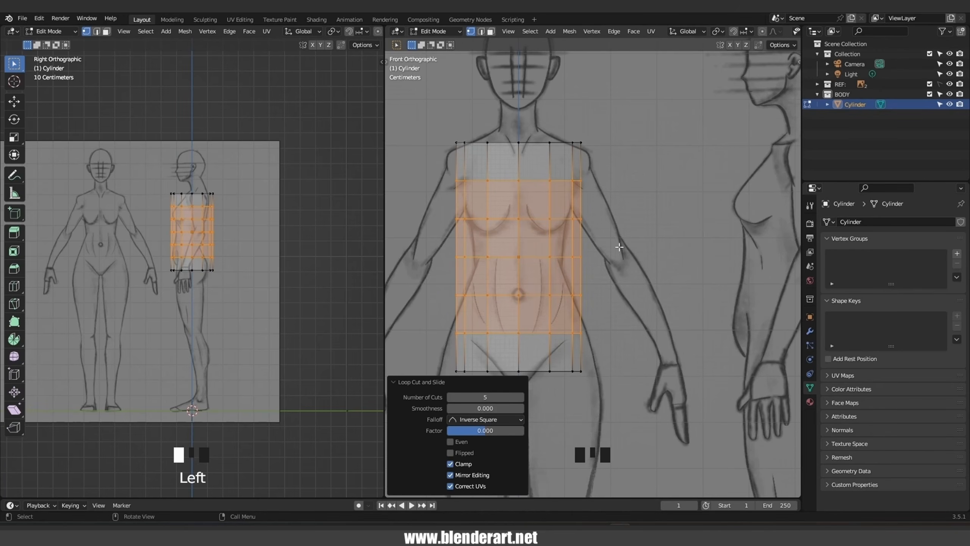
{"action": "left_click", "coordinate": [627, 243]}
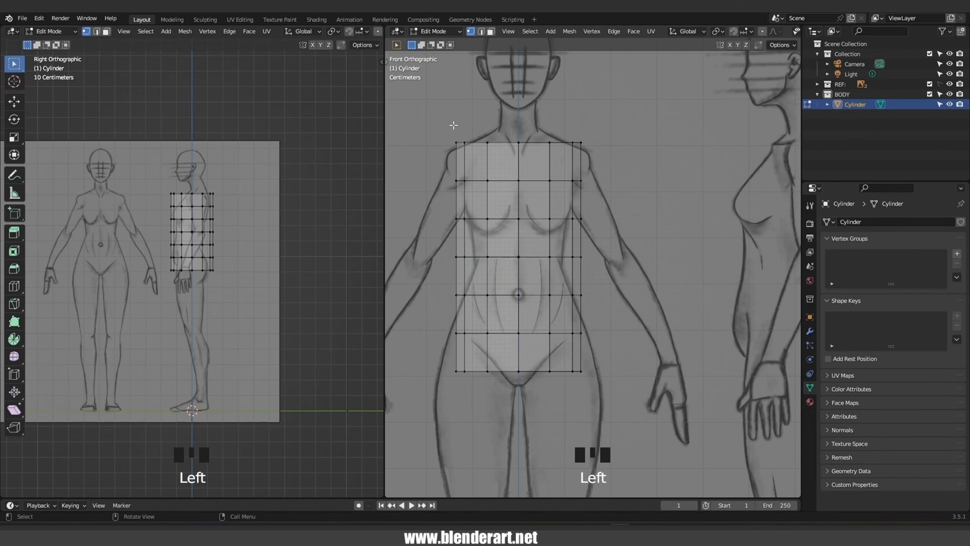
Select the torso's top vertex ring with the Move tool active and scale it along X by about 0.751 to fit the shoulders.
{"action": "left_click_drag", "start_coordinate": [423, 107], "coordinate": [615, 165]}
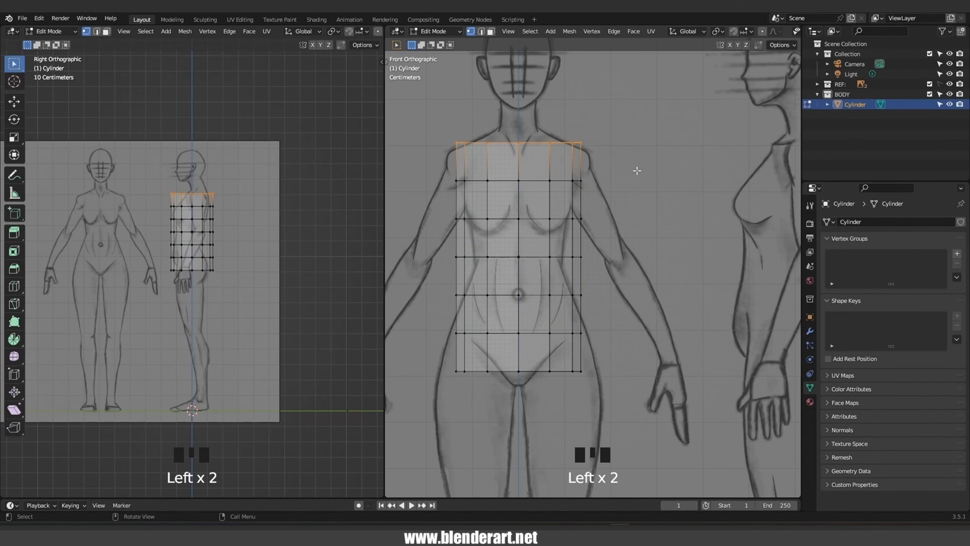
{"action": "left_click", "coordinate": [15, 103]}
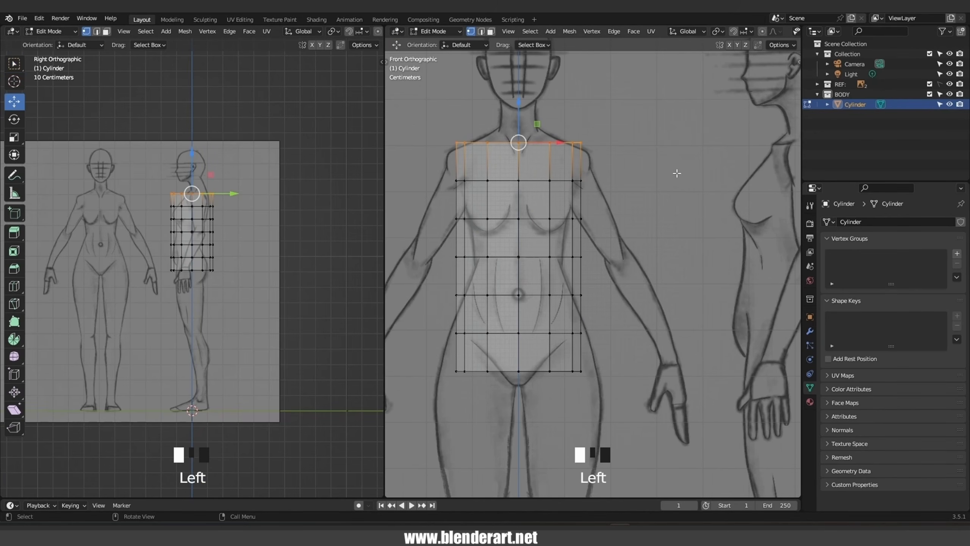
{"action": "key", "text": "s"}
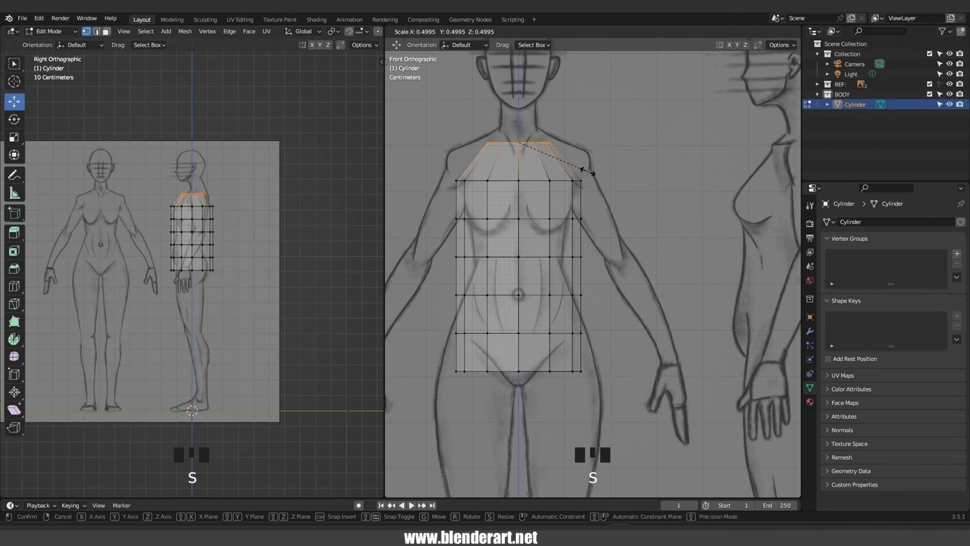
{"action": "right_click", "coordinate": [413, 197]}
{"action": "scroll", "coordinate": [272, 200], "scroll_direction": "up", "scroll_amount": 4}
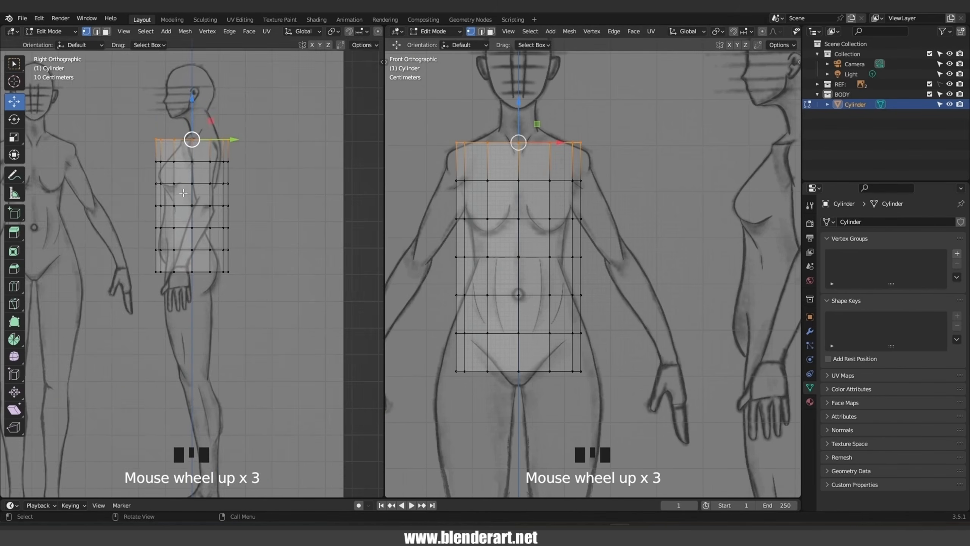
{"action": "middle_click_drag", "start_coordinate": [314, 171], "coordinate": [289, 237], "text": "shift"}
{"action": "key", "text": "s"}
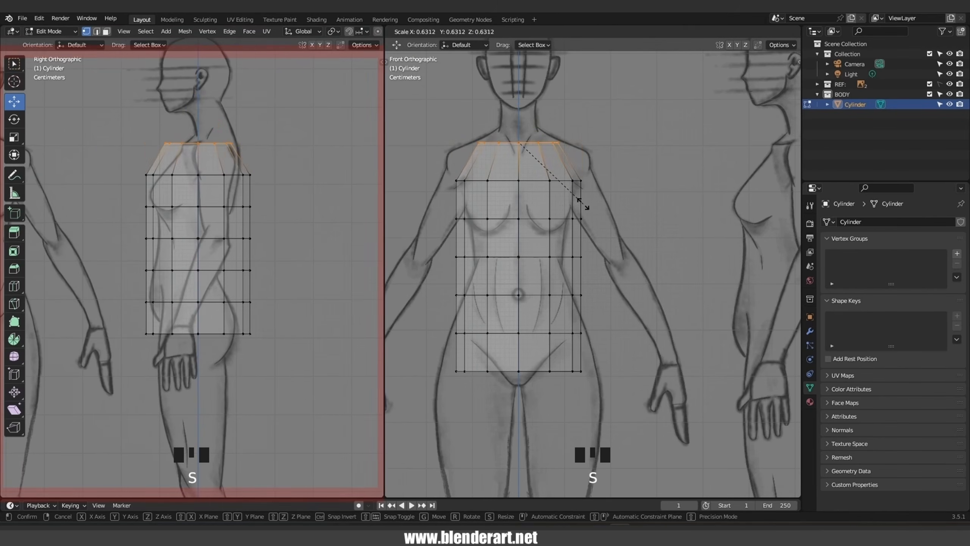
{"action": "right_click", "coordinate": [607, 202]}
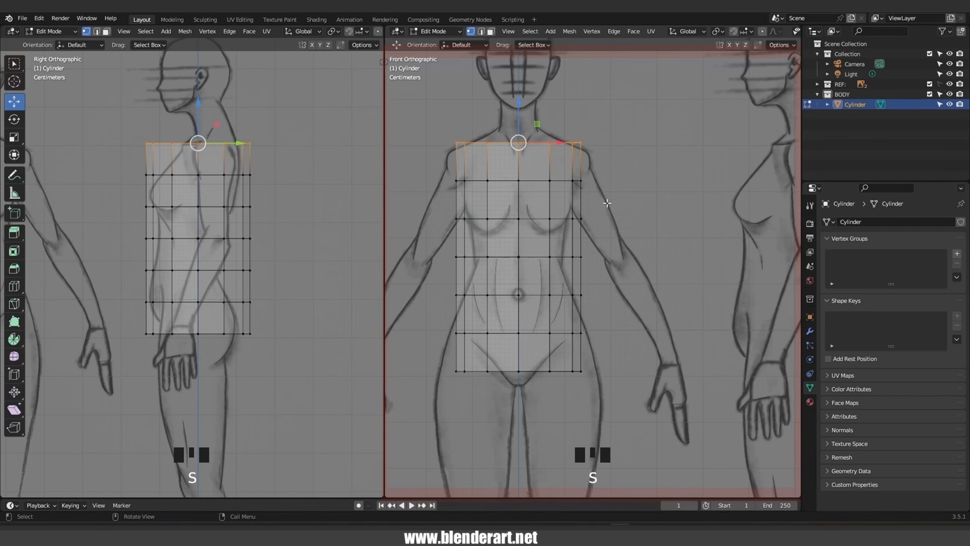
{"action": "key", "text": "x"}
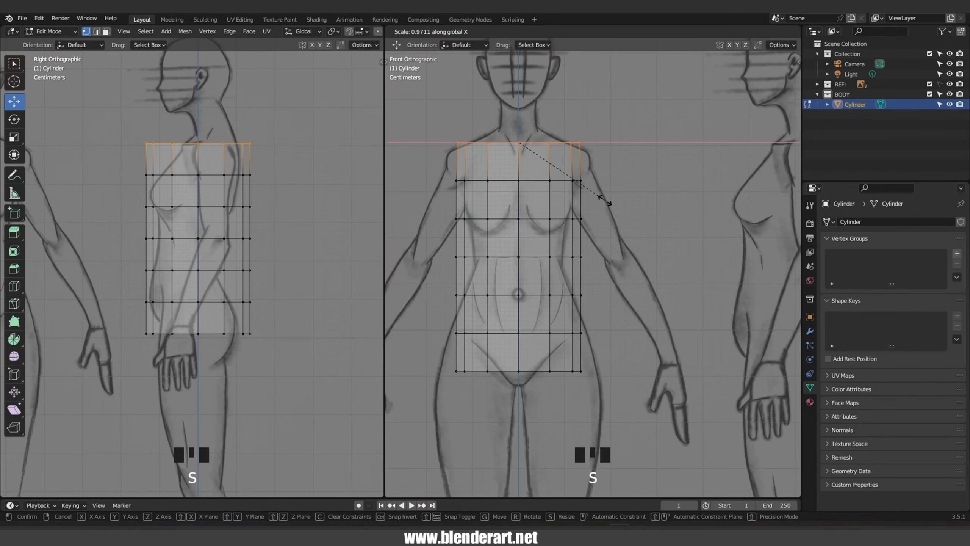
{"action": "left_click", "coordinate": [583, 189]}
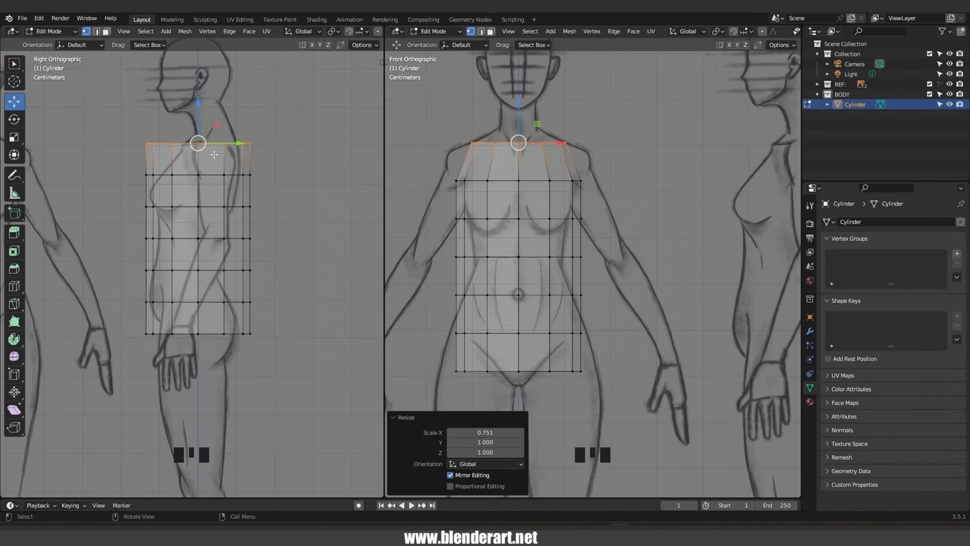
Scale the top ring along Y by about 0.437 and move it about 0.038 m along Y to fit the side reference.
{"action": "key", "text": "s"}
{"action": "key", "text": "y"}
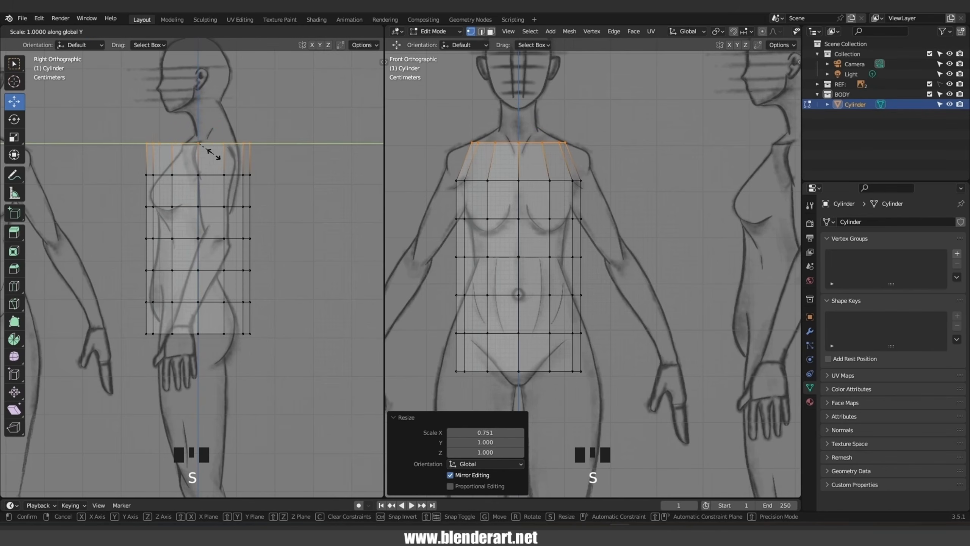
{"action": "left_click", "coordinate": [202, 147]}
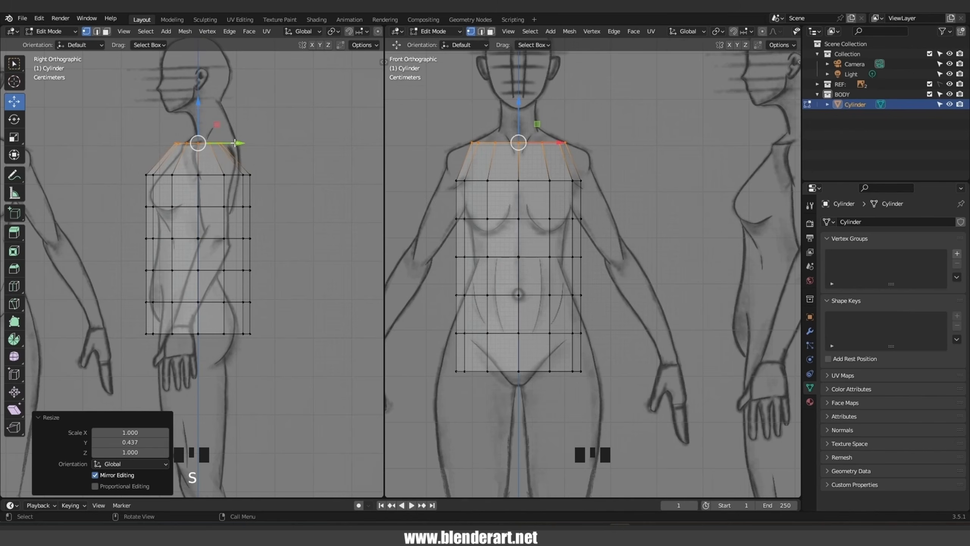
{"action": "left_click_drag", "start_coordinate": [235, 143], "coordinate": [254, 147]}
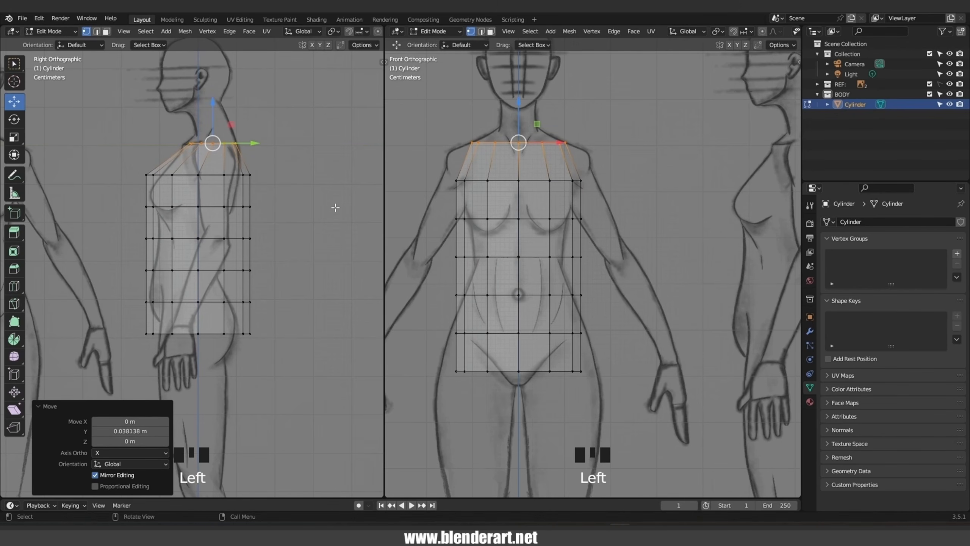
Select the second ring from the top and narrow it along X to the upper chest outline in the front reference.
{"action": "left_click", "coordinate": [566, 180], "text": "alt"}
{"action": "key", "text": "s"}
{"action": "key", "text": "x"}
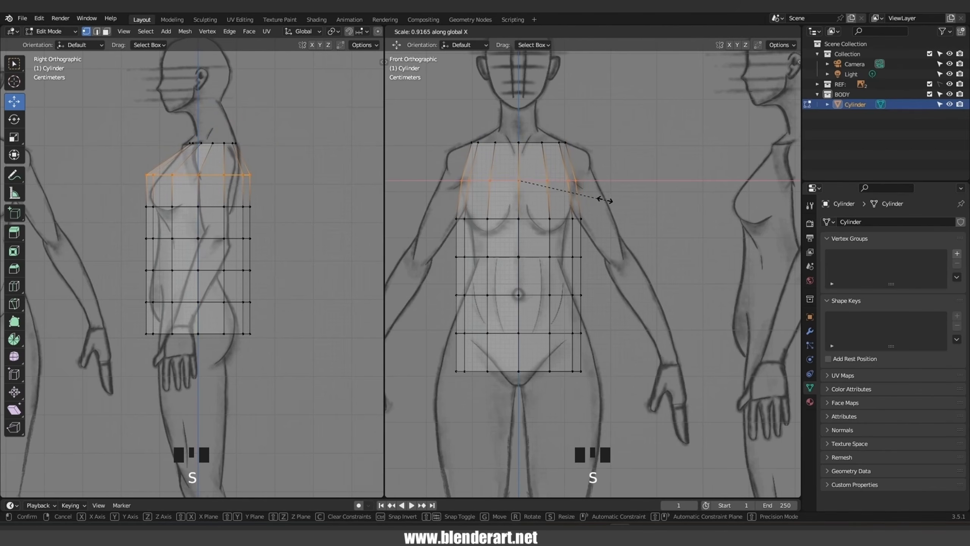
{"action": "left_click", "coordinate": [601, 199]}
Scale the third ring, at the bust, by about 0.871 along X and 0.701 along Y, and shift it about -0.009 m along Y.
{"action": "left_click_drag", "start_coordinate": [411, 208], "coordinate": [601, 242]}
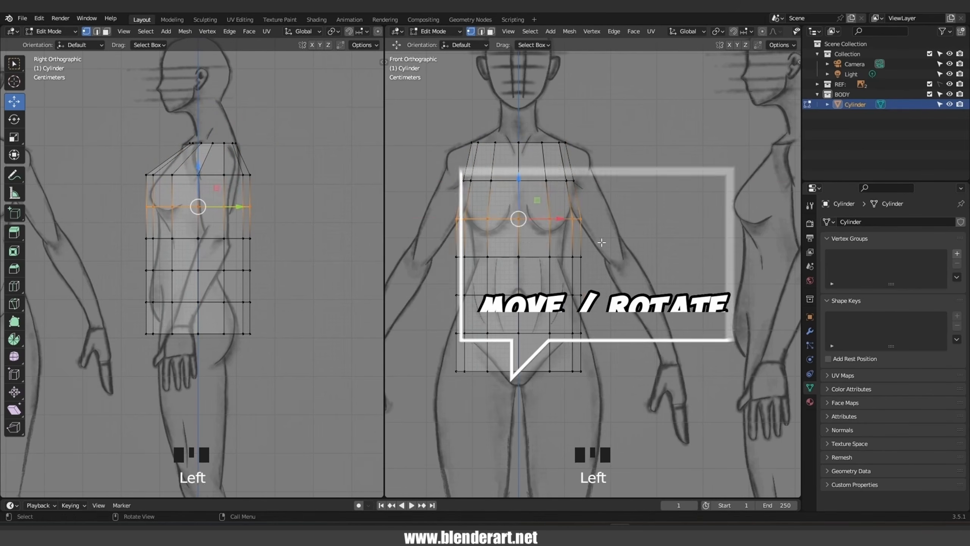
{"action": "key", "text": "s"}
{"action": "key", "text": "x"}
{"action": "left_click", "coordinate": [591, 239]}
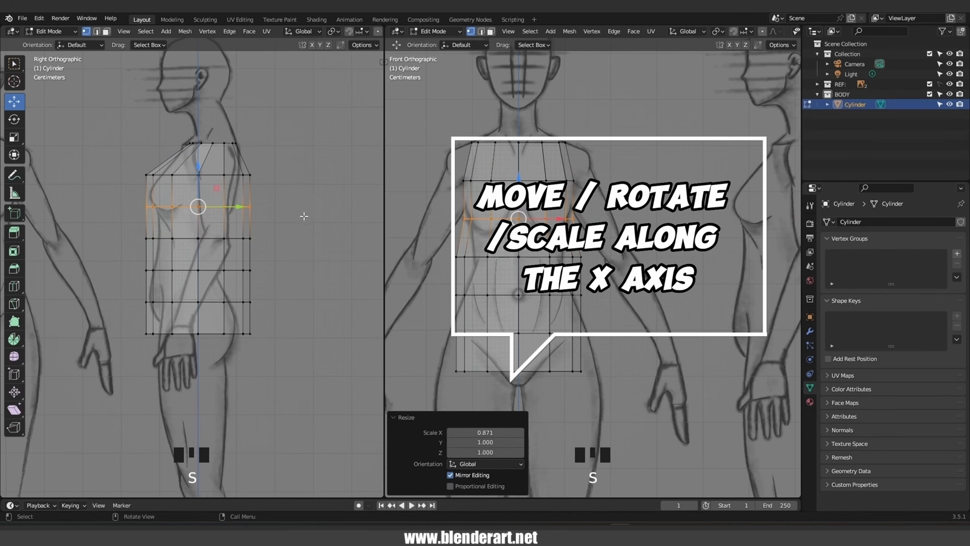
{"action": "key", "text": "s"}
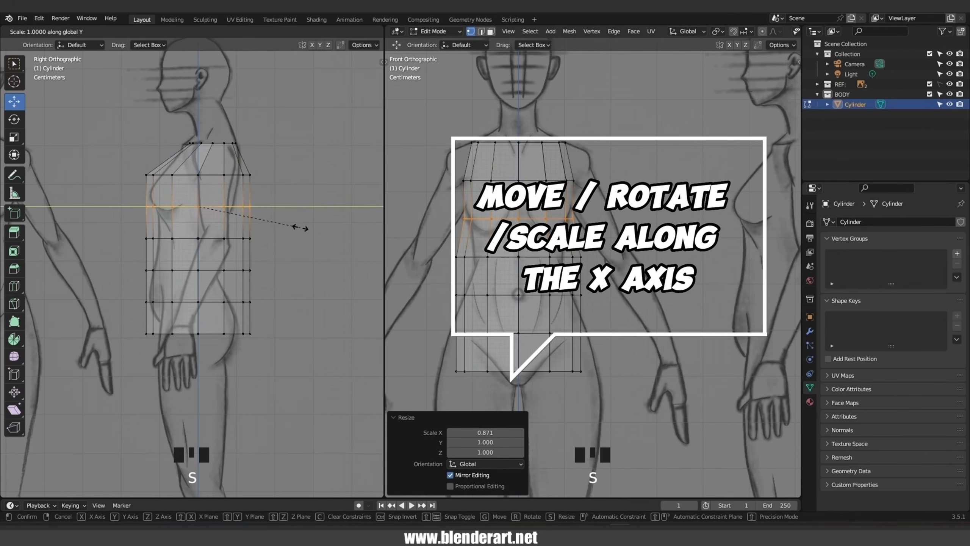
{"action": "key", "text": "y"}
{"action": "left_click", "coordinate": [268, 225]}
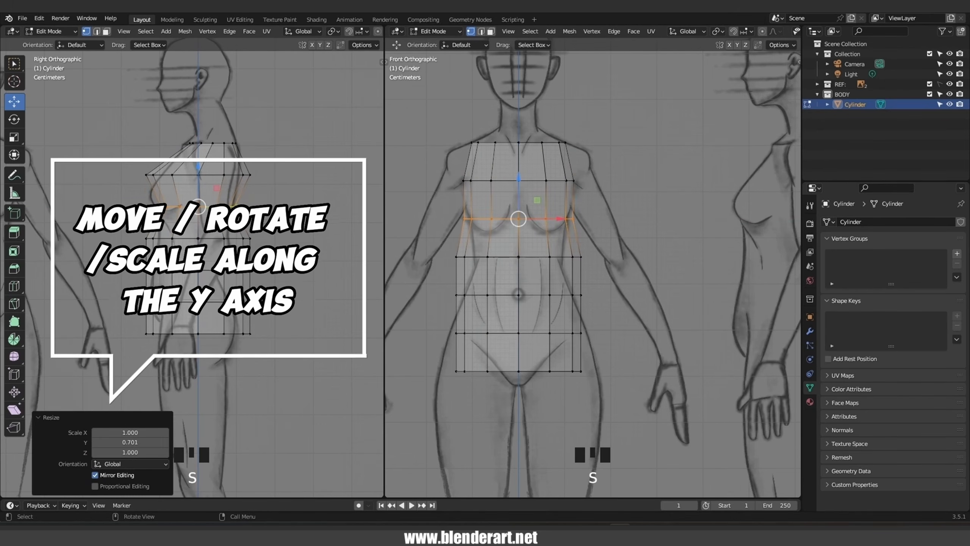
{"action": "left_click_drag", "start_coordinate": [239, 206], "coordinate": [235, 205]}
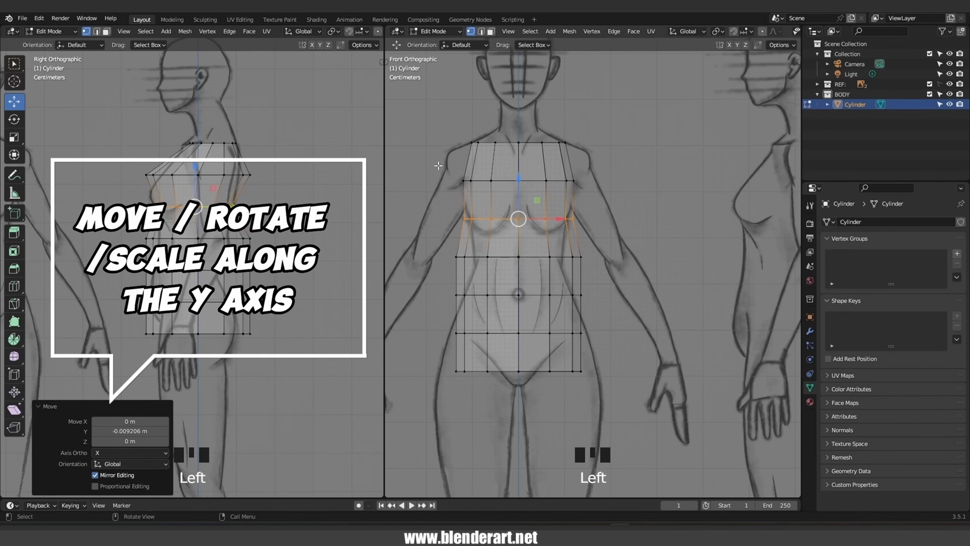
Narrow the second ring along Y to the side reference's upper chest and move it about 0.008 m along Y.
{"action": "left_click_drag", "start_coordinate": [132, 160], "coordinate": [260, 189]}
{"action": "key", "text": "s"}
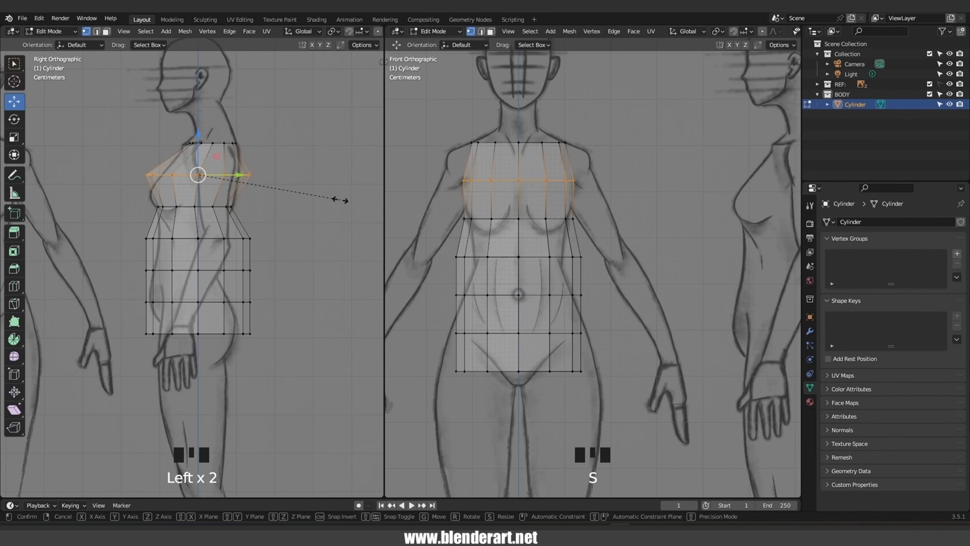
{"action": "key", "text": "y"}
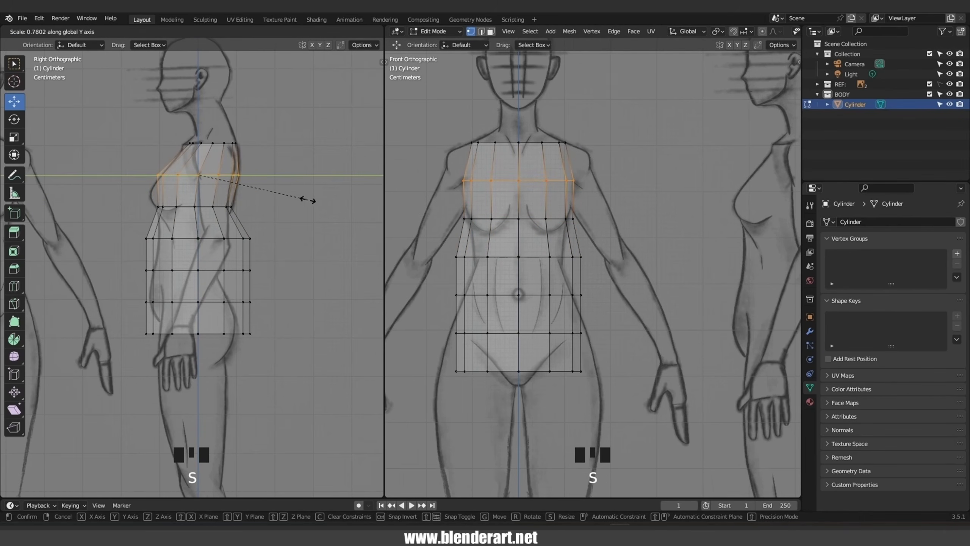
{"action": "left_click", "coordinate": [294, 197]}
{"action": "left_click_drag", "start_coordinate": [244, 176], "coordinate": [247, 177]}
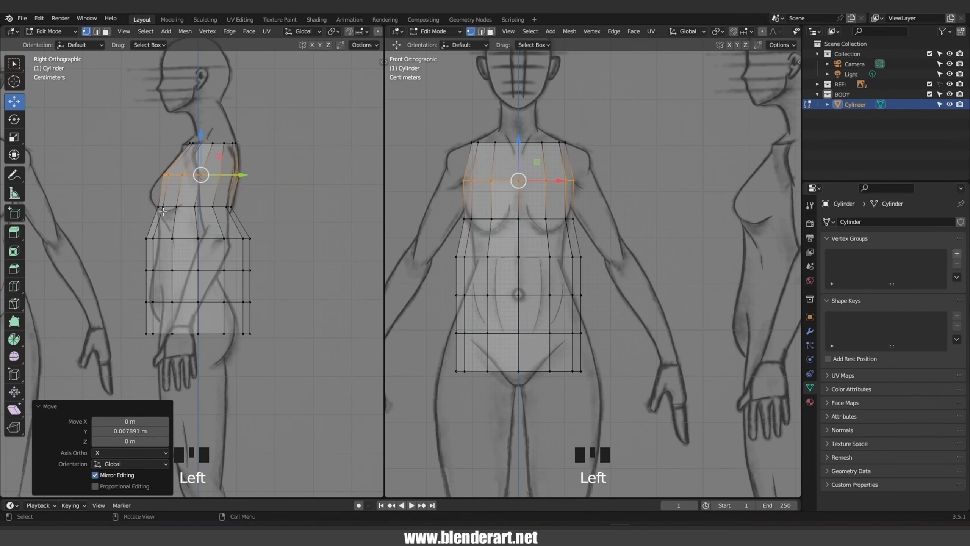
Narrow the fourth ring, at the waist, along Y and move it about -0.021 m along Y to follow the side profile.
{"action": "left_click_drag", "start_coordinate": [103, 216], "coordinate": [268, 260]}
{"action": "key", "text": "s"}
{"action": "key", "text": "y"}
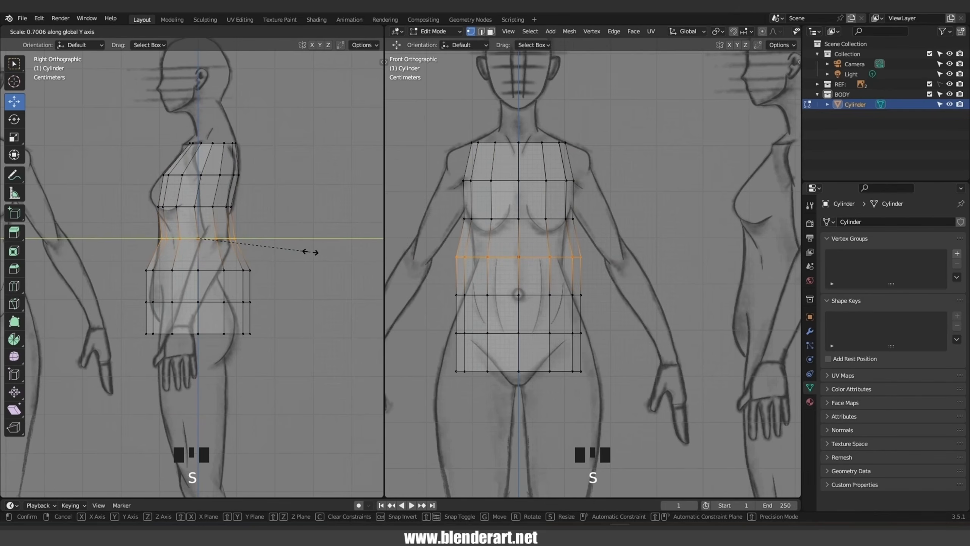
{"action": "left_click", "coordinate": [303, 251]}
{"action": "left_click_drag", "start_coordinate": [240, 237], "coordinate": [230, 237]}
Scale the waist ring along Y once more by about 0.913 to fit the side profile.
{"action": "key", "text": "s"}
{"action": "key", "text": "y"}
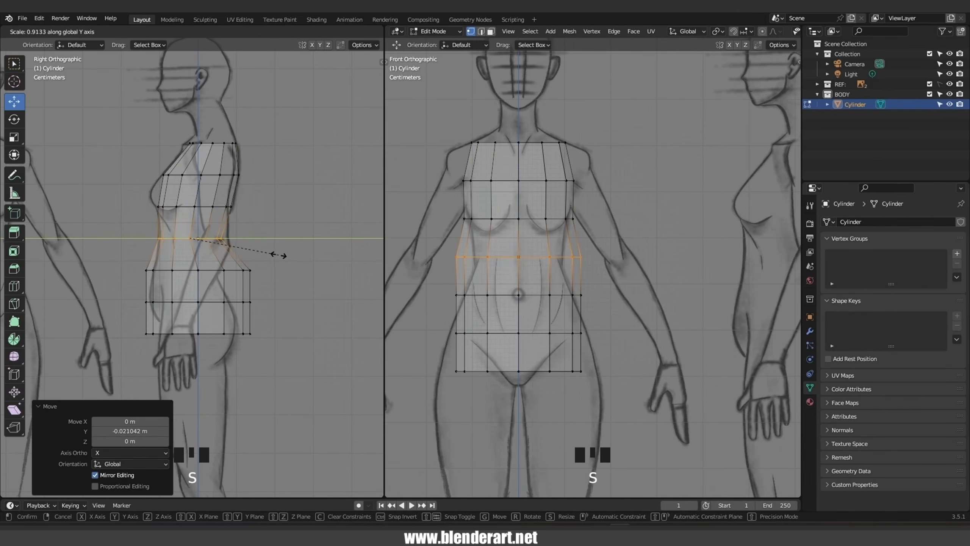
{"action": "left_click", "coordinate": [278, 255]}
Narrow the fifth ring, at the navel, along Y and move it about -0.037 m along Y to fit the side reference.
{"action": "left_click_drag", "start_coordinate": [132, 256], "coordinate": [340, 278]}
{"action": "key", "text": "s"}
{"action": "key", "text": "y"}
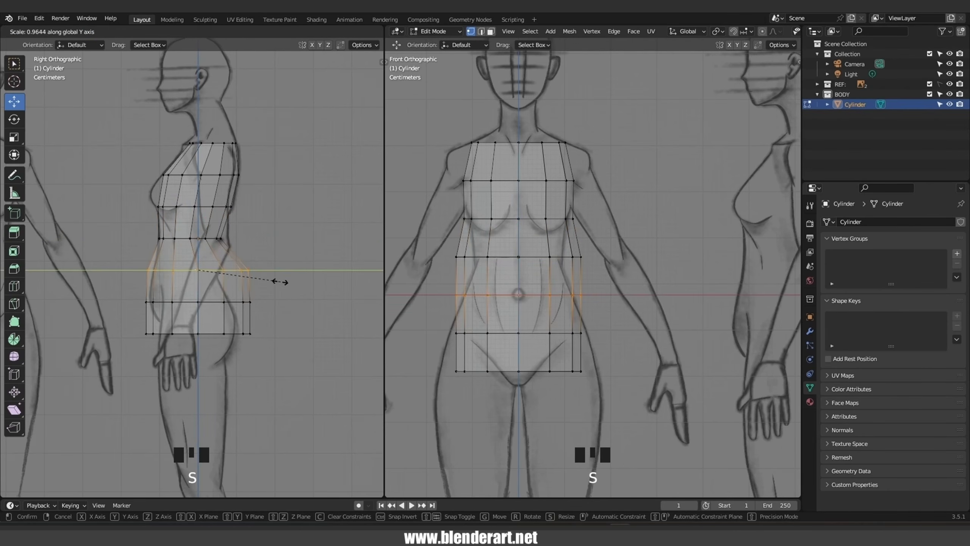
{"action": "left_click", "coordinate": [243, 284]}
{"action": "left_click_drag", "start_coordinate": [239, 270], "coordinate": [220, 272]}
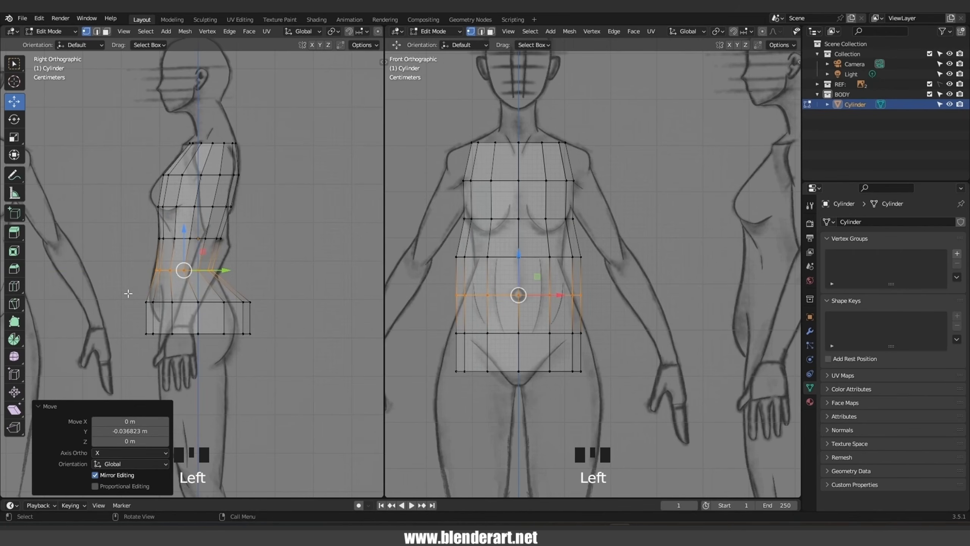
Narrow the sixth ring, at the upper hips, along Y and move it about -0.022 m along Y to fit the side reference.
{"action": "left_click_drag", "start_coordinate": [141, 281], "coordinate": [226, 303]}
{"action": "key", "text": "s"}
{"action": "key", "text": "y"}
{"action": "left_click", "coordinate": [251, 313]}
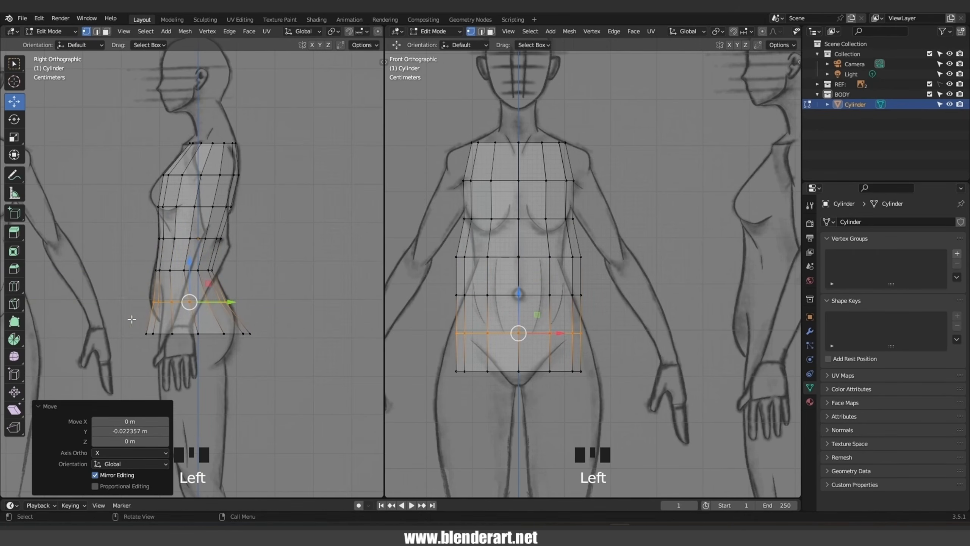
Select the bottom ring in the side view and scale it along Y by about 0.71 to fit the hips.
{"action": "left_click_drag", "start_coordinate": [138, 323], "coordinate": [263, 346]}
{"action": "key", "text": "s"}
{"action": "key", "text": "y"}
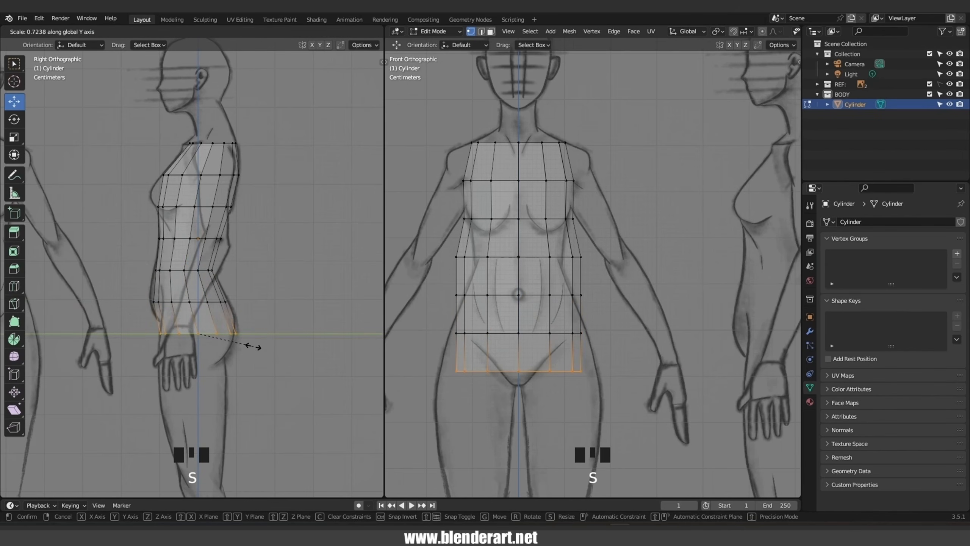
{"action": "left_click", "coordinate": [253, 346]}
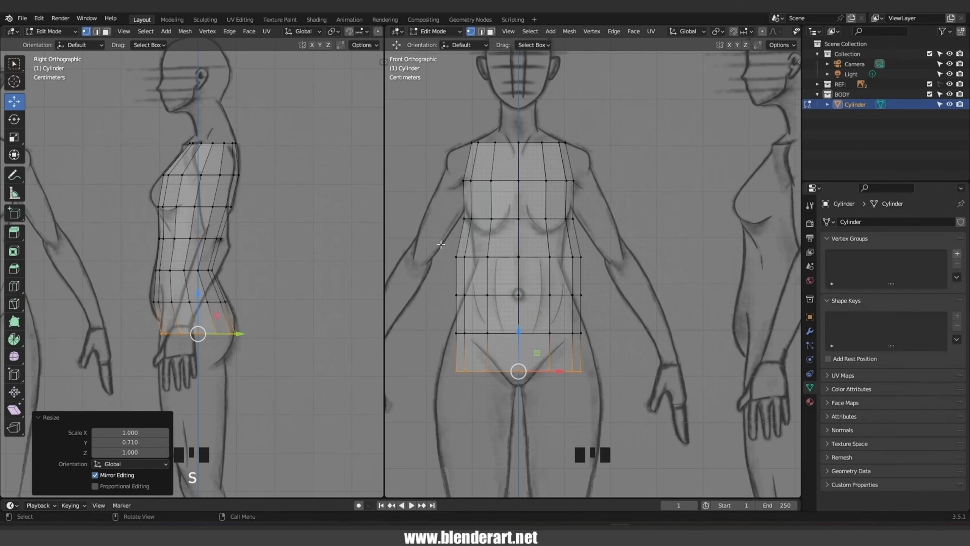
Select the fourth ring and scale it along X by about 0.712 to match the waist in the front reference.
{"action": "left_click", "coordinate": [558, 257], "text": "alt"}
{"action": "key", "text": "s"}
{"action": "key", "text": "x"}
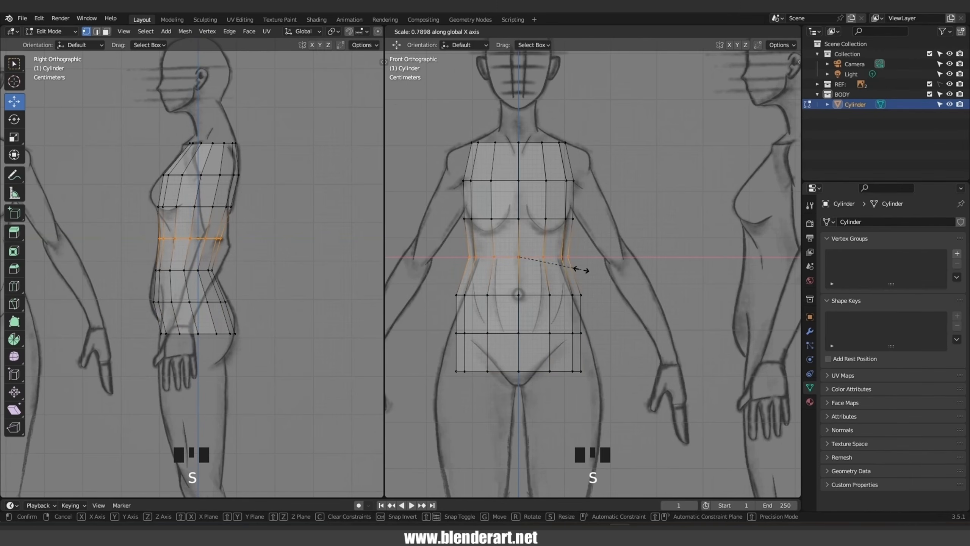
{"action": "left_click", "coordinate": [573, 269]}
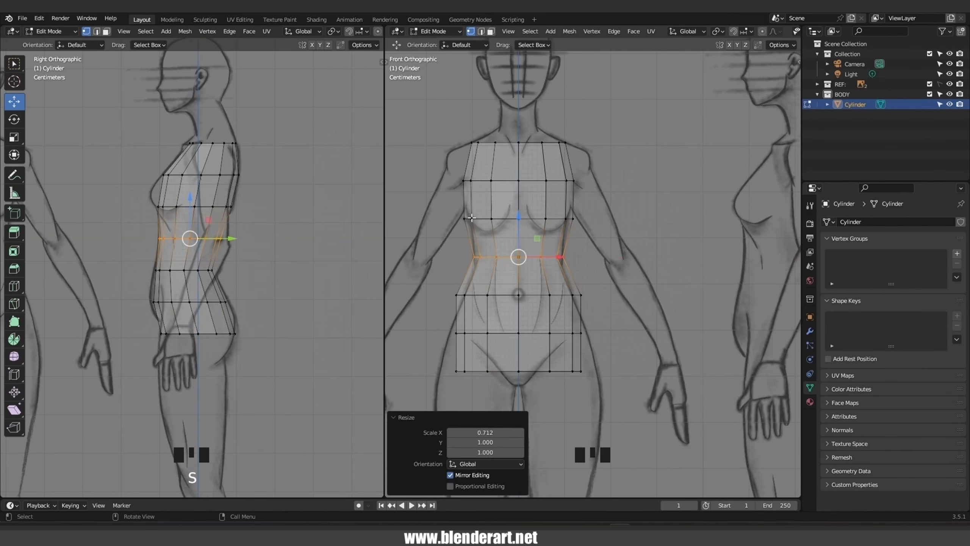
Select the third ring and scale it along X by about 0.944 to fit the ribcage below the bust.
{"action": "left_click", "coordinate": [470, 218], "text": "alt"}
{"action": "key", "text": "s"}
{"action": "key", "text": "x"}
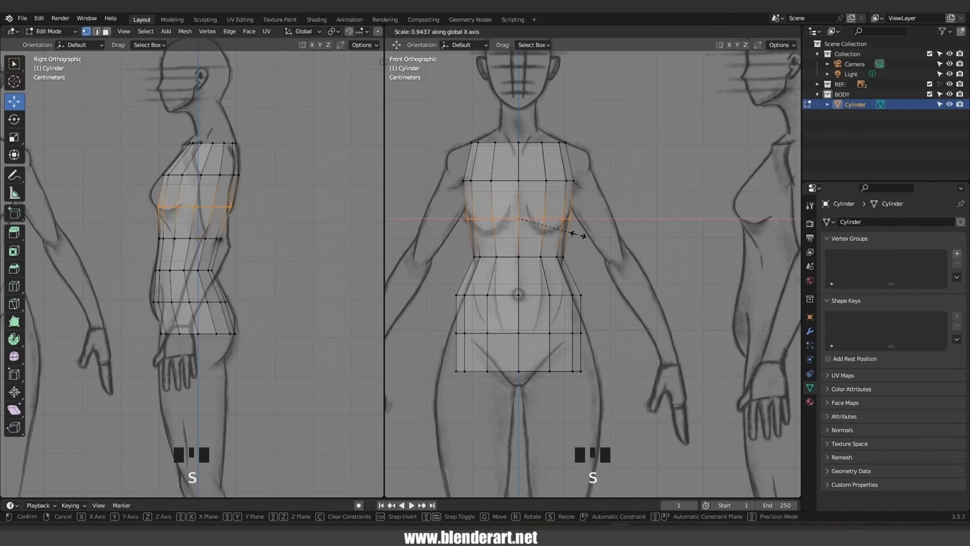
{"action": "left_click", "coordinate": [579, 235]}
Select the fifth ring and scale it along X by about 0.849 to fit the belly outline at the navel.
{"action": "left_click", "coordinate": [453, 293], "text": "alt"}
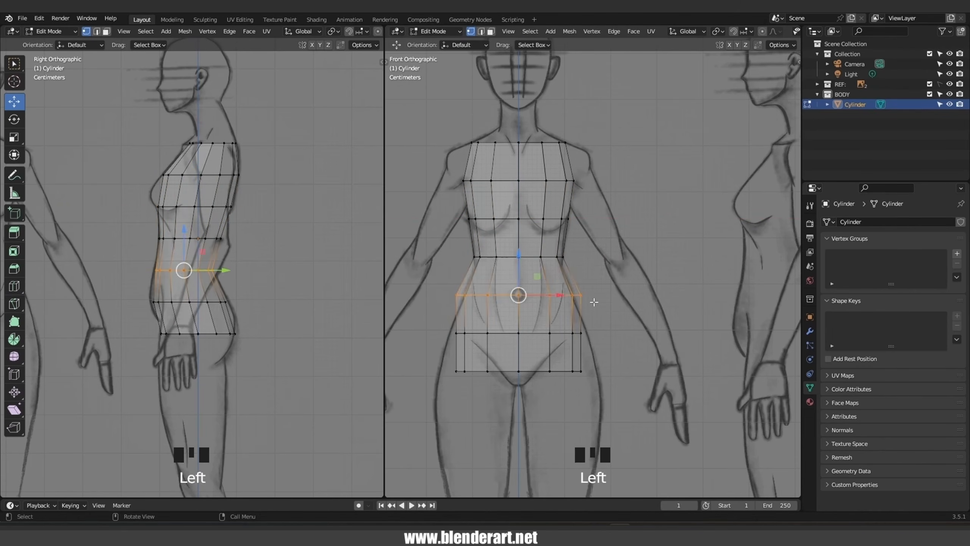
{"action": "key", "text": "s"}
{"action": "key", "text": "x"}
{"action": "left_click", "coordinate": [580, 299]}
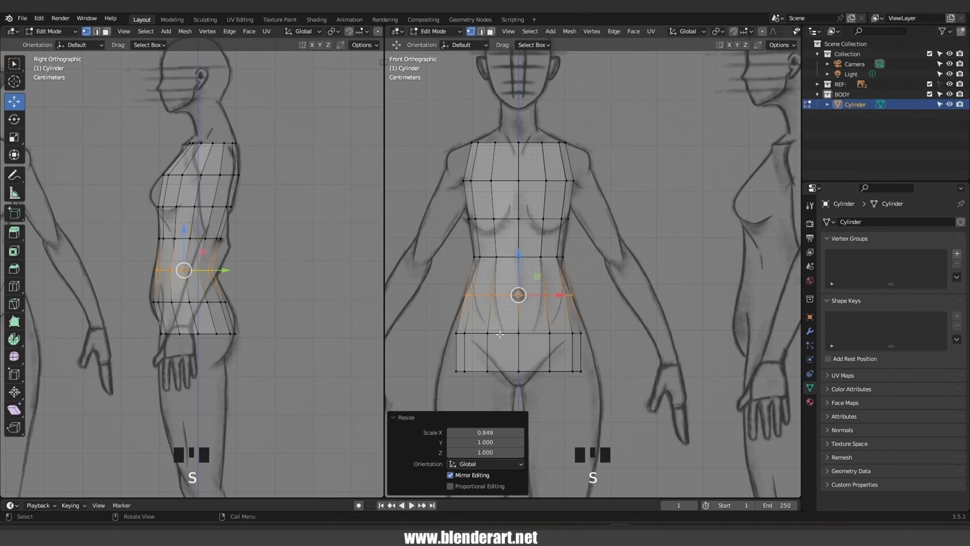
Select the bottom two rings and scale them along X by about 1.11 to match the hips in the front reference.
{"action": "left_click_drag", "start_coordinate": [426, 312], "coordinate": [618, 384]}
{"action": "key", "text": "s"}
{"action": "key", "text": "x"}
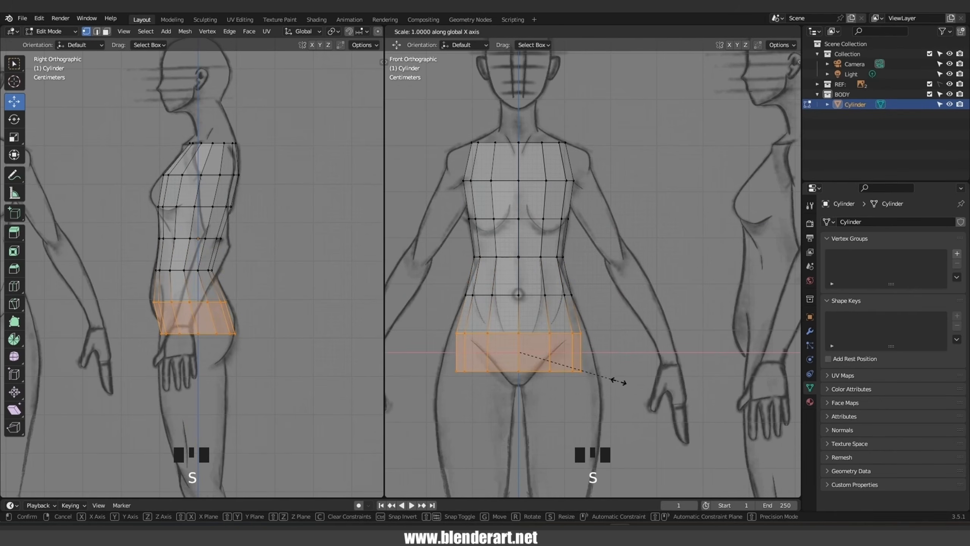
{"action": "left_click", "coordinate": [629, 389]}
Select only the bottom ring and scale it along X by about 1.142 to reach the outer hip outline.
{"action": "left_click", "coordinate": [585, 370], "text": "alt"}
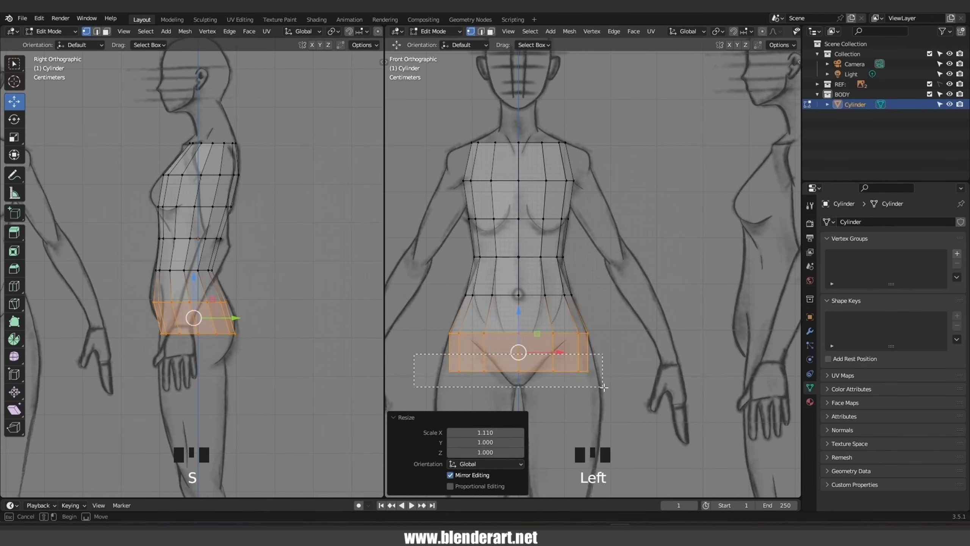
{"action": "key", "text": "s"}
{"action": "key", "text": "x"}
{"action": "left_click", "coordinate": [626, 396]}
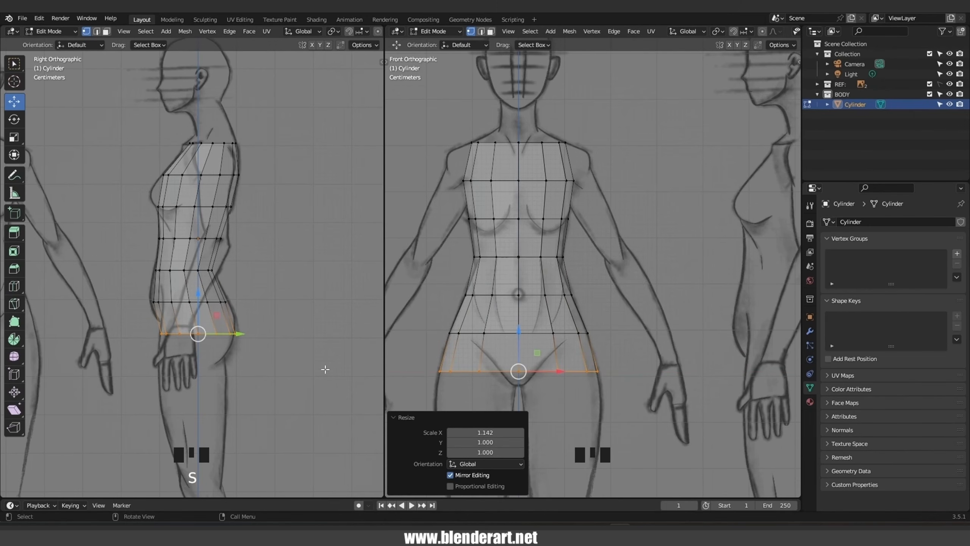
Rotate the bottom ring by about -11.9° in the side view and move it up about 0.02 m along Z.
{"action": "key", "text": "r"}
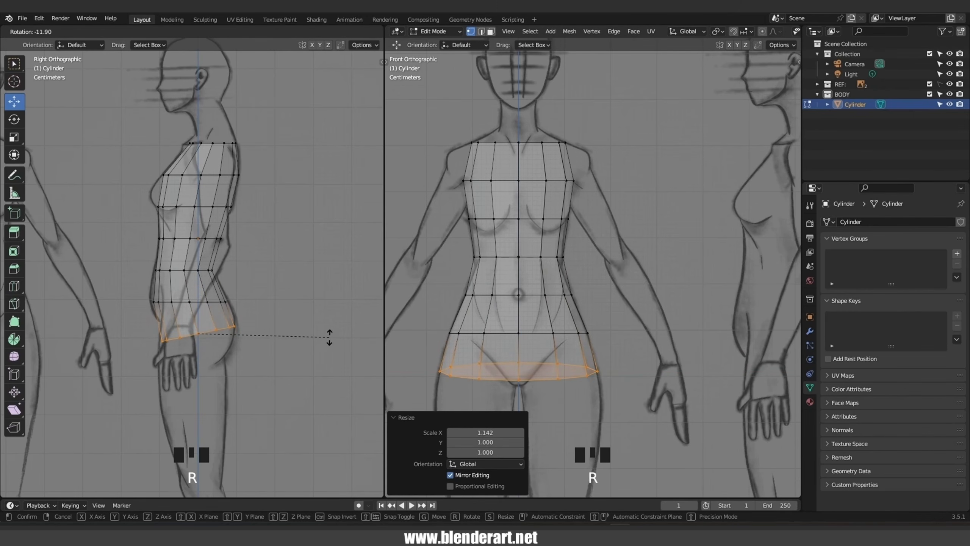
{"action": "left_click", "coordinate": [330, 336]}
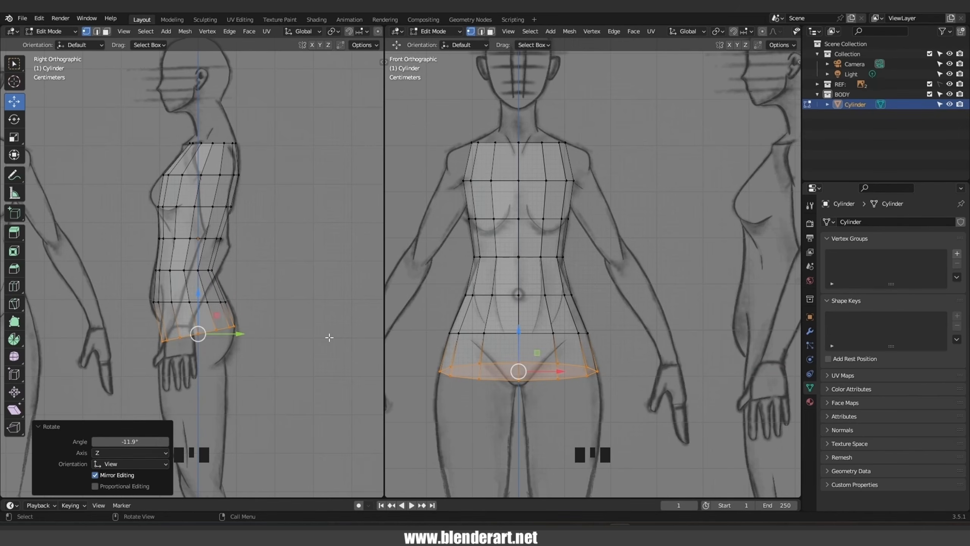
{"action": "key", "text": "g"}
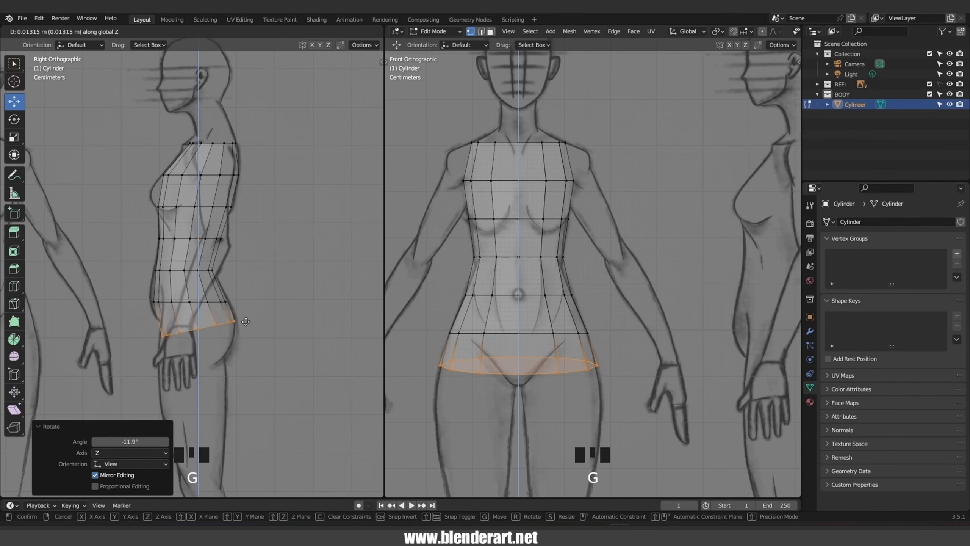
{"action": "left_click", "coordinate": [235, 324]}
Select the sixth ring, just above the bottom one, and rotate it by about -13.4° in the side view.
{"action": "left_click", "coordinate": [221, 305], "text": "alt"}
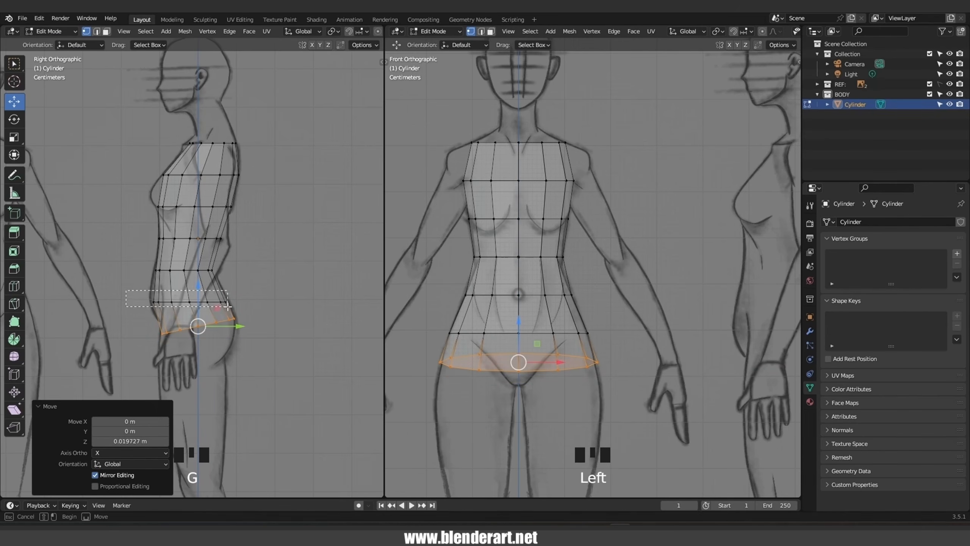
{"action": "key", "text": "r"}
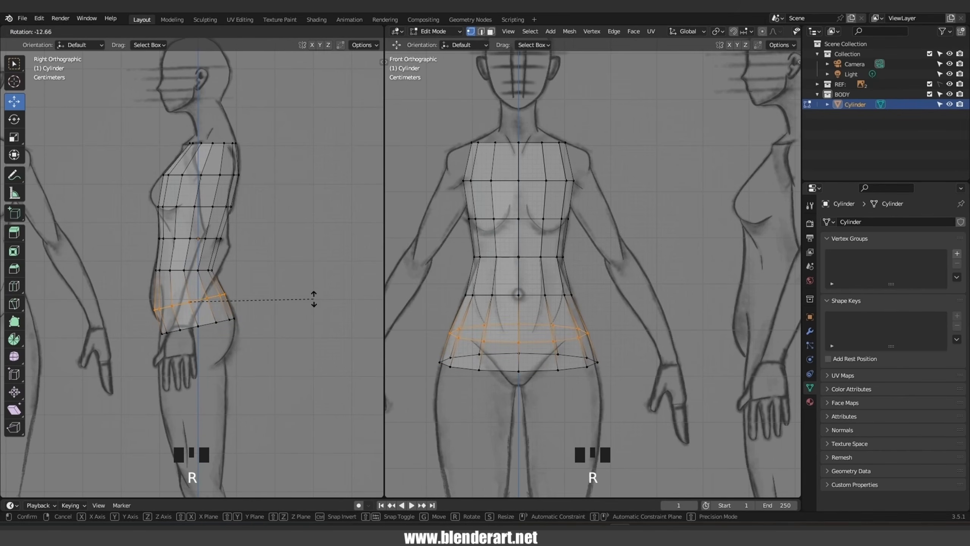
{"action": "left_click", "coordinate": [313, 297]}
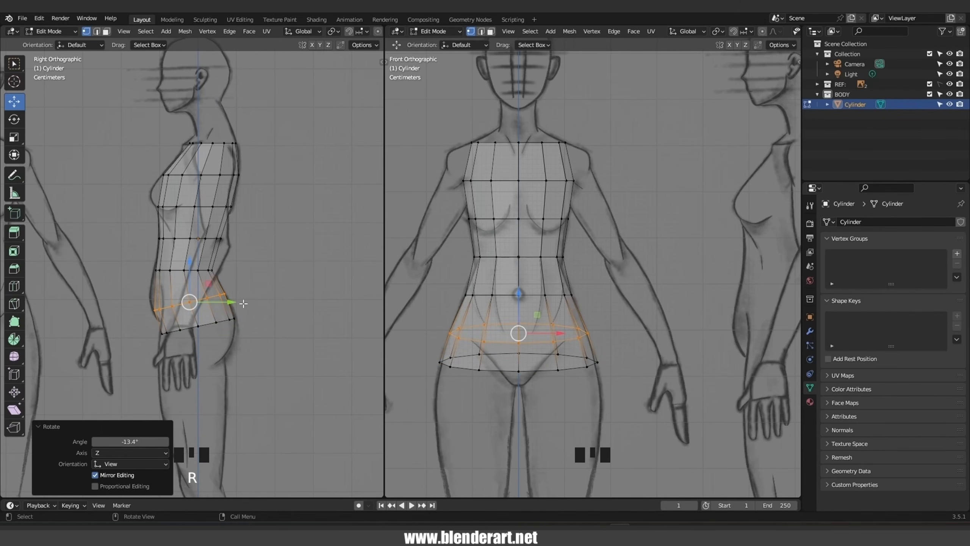
Select the navel ring, rotate it by about -6.27° in the side view and scale it along Y by about 1.067.
{"action": "left_click", "coordinate": [218, 282], "text": "alt"}
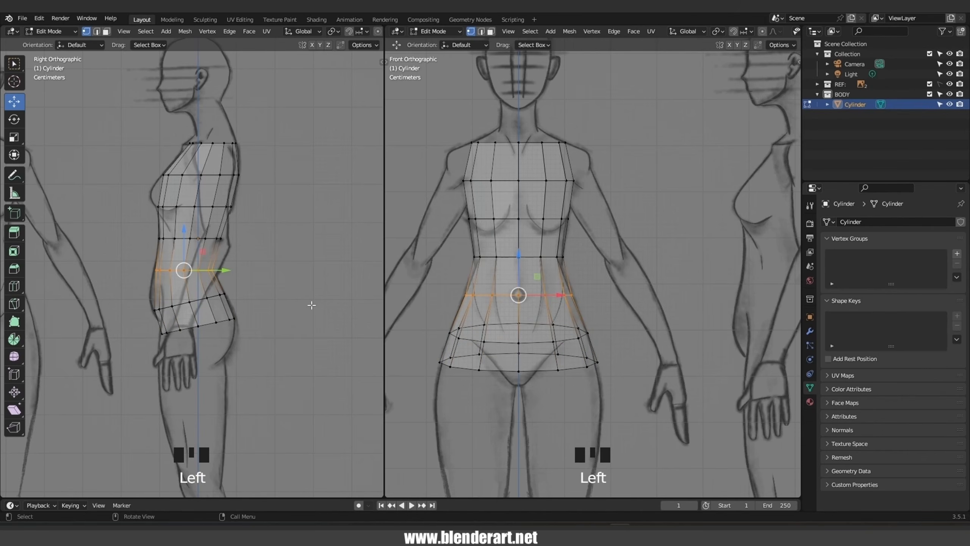
{"action": "key", "text": "r"}
{"action": "left_click", "coordinate": [317, 290]}
{"action": "key", "text": "s"}
{"action": "key", "text": "y"}
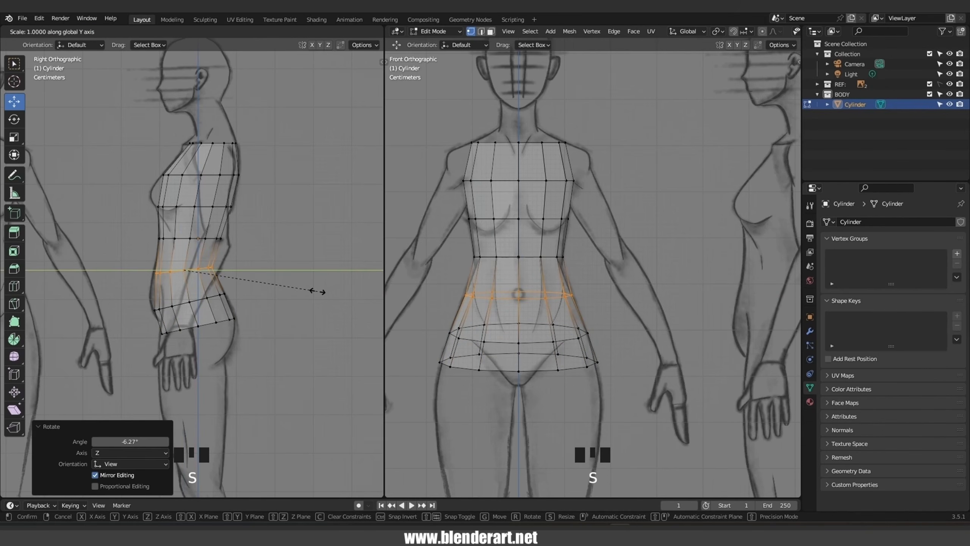
{"action": "left_click", "coordinate": [325, 300]}
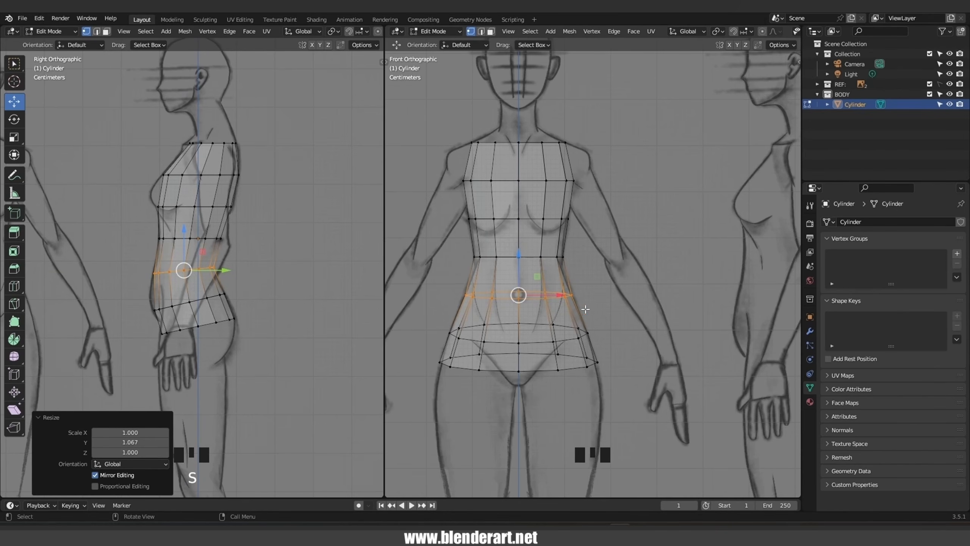
Select the torso's top ring and extrude it upward by about 0.035 m toward the base of the neck.
{"action": "scroll", "coordinate": [516, 140], "scroll_direction": "up", "scroll_amount": 2}
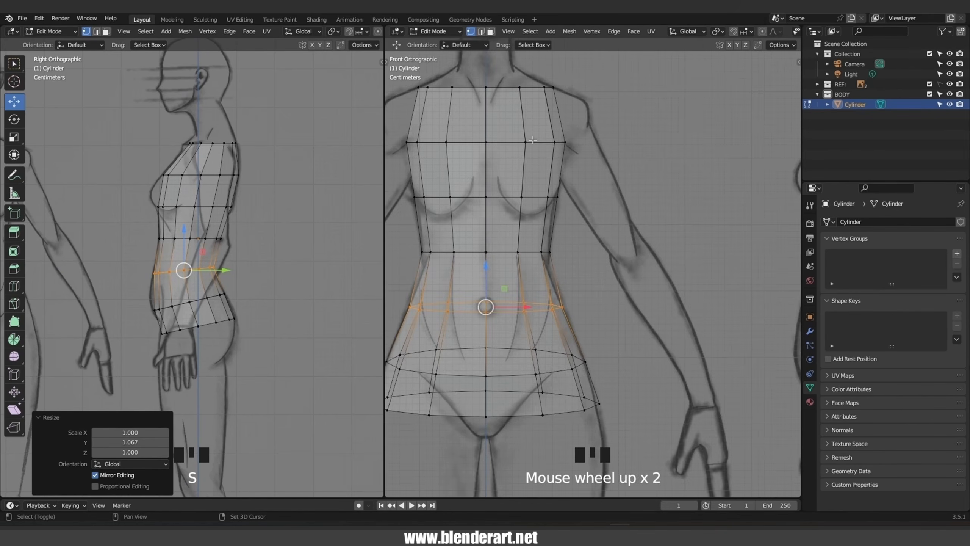
{"action": "middle_click_drag", "start_coordinate": [498, 121], "coordinate": [541, 291], "text": "shift"}
{"action": "left_click_drag", "start_coordinate": [436, 231], "coordinate": [626, 290]}
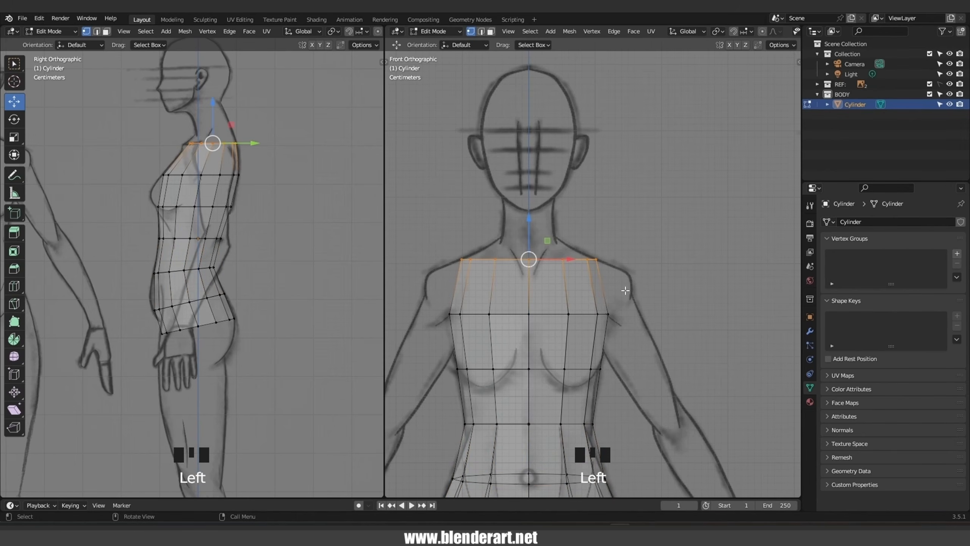
{"action": "key", "text": "e"}
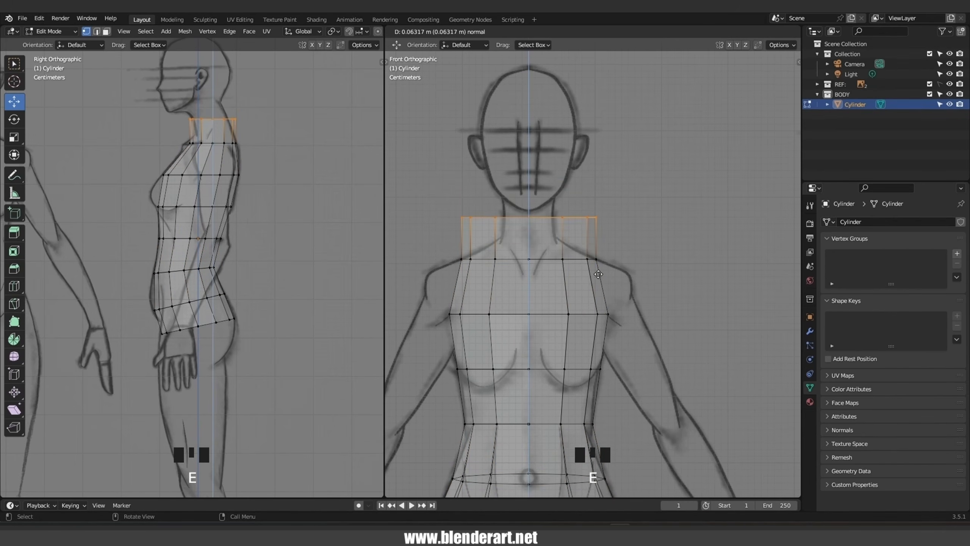
{"action": "left_click", "coordinate": [588, 306]}
Scale the extruded ring by about 0.404 along X and 0.725 along Y to fit the neck base.
{"action": "key", "text": "s"}
{"action": "key", "text": "x"}
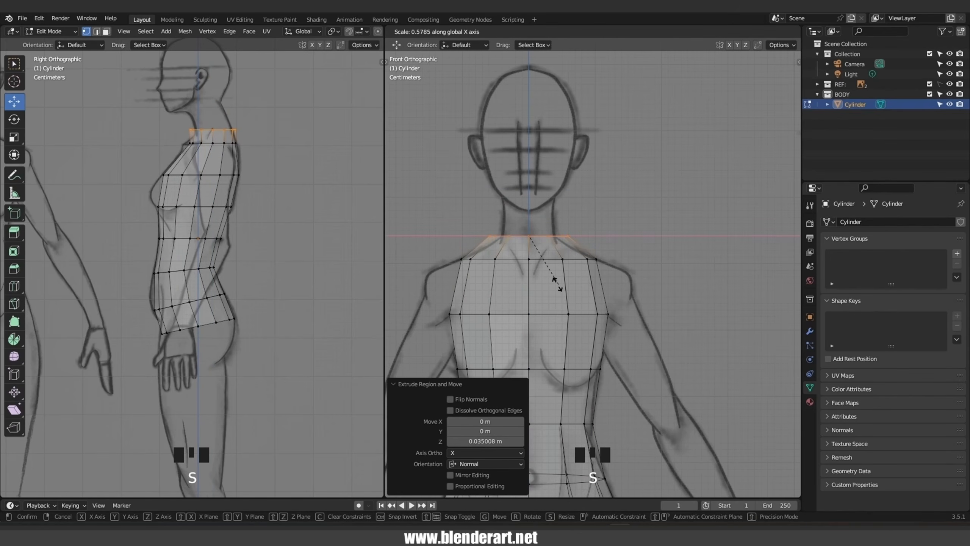
{"action": "left_click", "coordinate": [532, 274]}
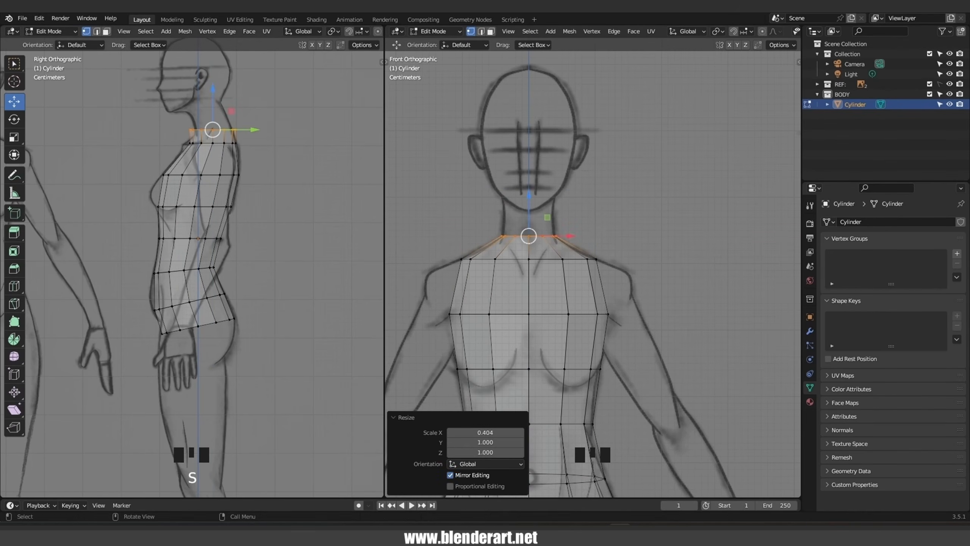
{"action": "key", "text": "s"}
{"action": "key", "text": "y"}
{"action": "left_click", "coordinate": [286, 152]}
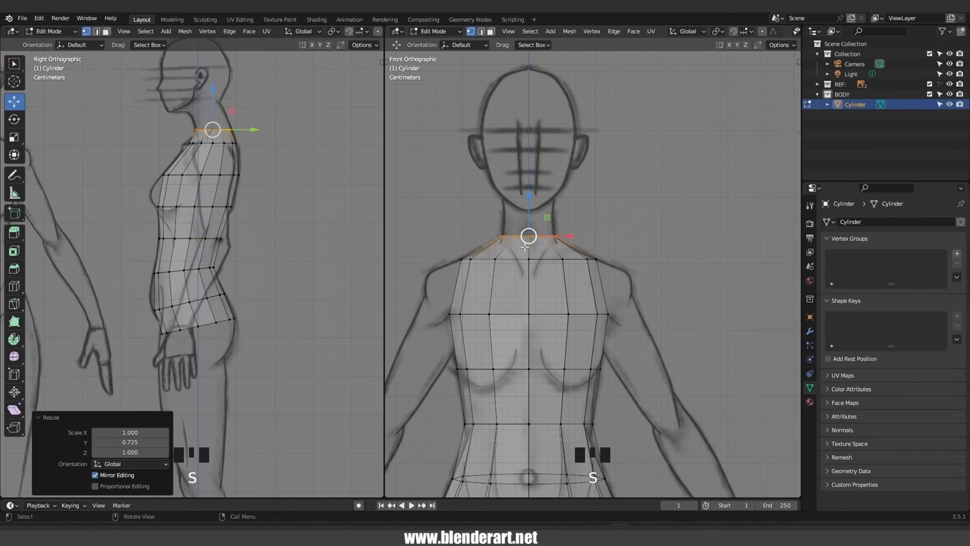
Extrude the neck about 0.049 m up to the jaw and fit its top ring with a -0.014 m Y move and -11.6° rotation.
{"action": "key", "text": "e"}
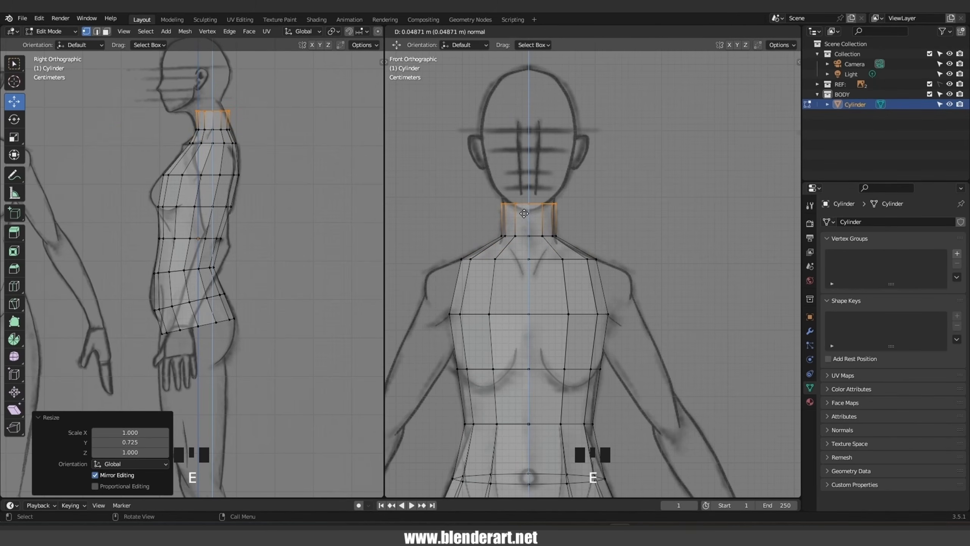
{"action": "left_click", "coordinate": [524, 213]}
{"action": "left_click_drag", "start_coordinate": [251, 111], "coordinate": [249, 109]}
{"action": "key", "text": "r"}
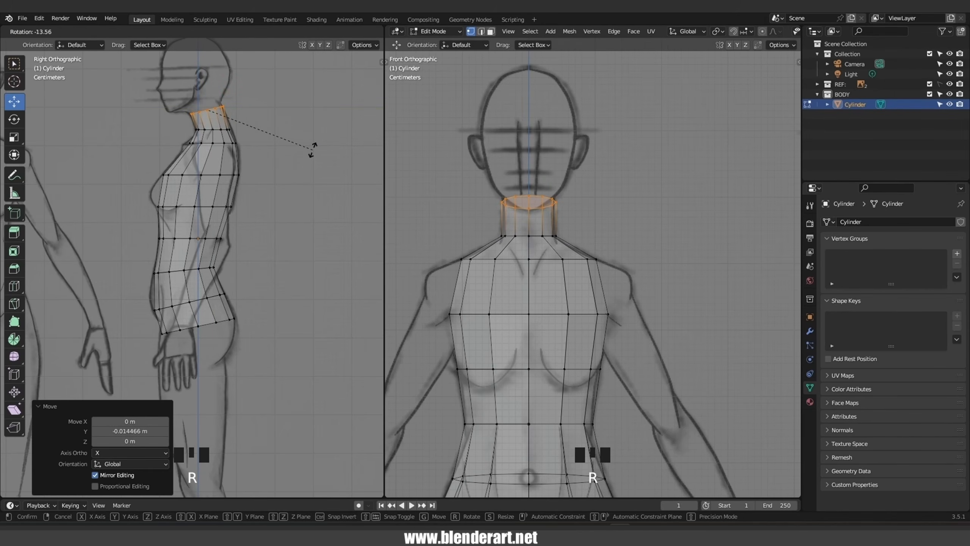
{"action": "left_click", "coordinate": [312, 153]}
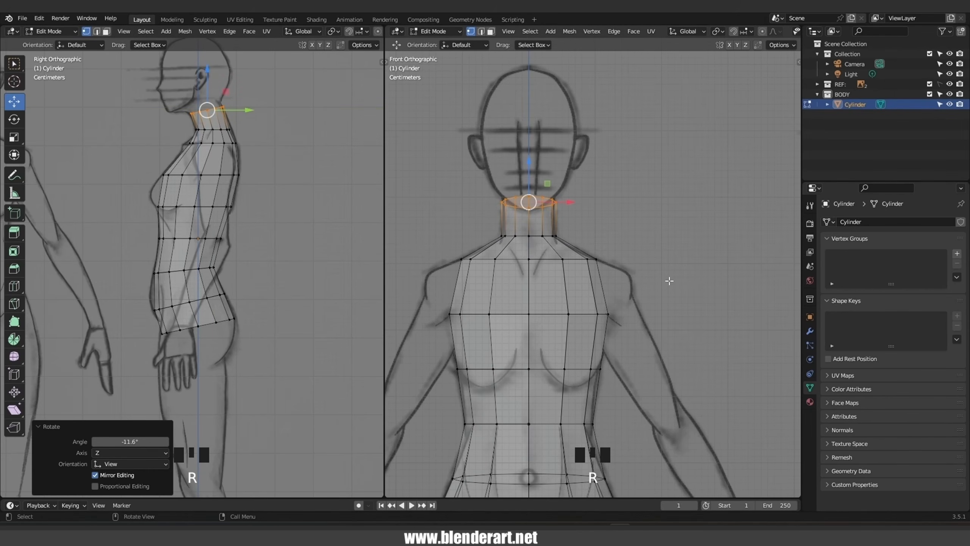
Check the torso's solid shape in Object Mode with X-ray off, orbiting around it.
{"action": "scroll", "coordinate": [607, 269], "scroll_direction": "down", "scroll_amount": 4}
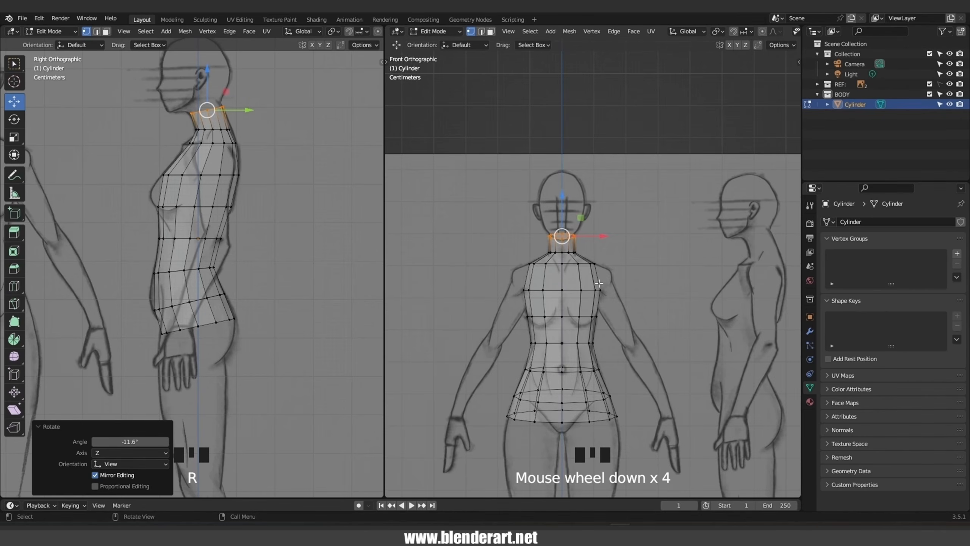
{"action": "key", "text": "Tab"}
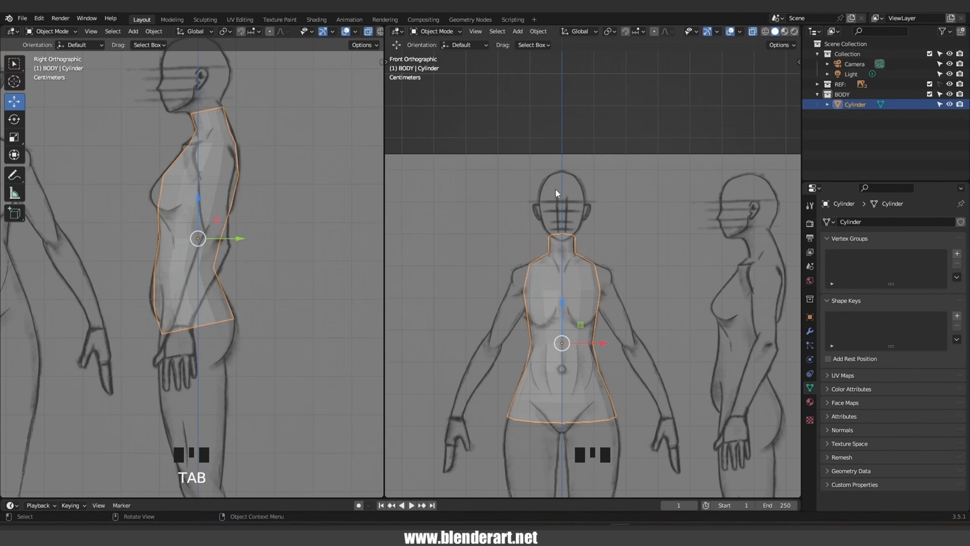
{"action": "key", "text": "alt+z"}
{"action": "middle_click_drag", "start_coordinate": [617, 278], "coordinate": [678, 329]}
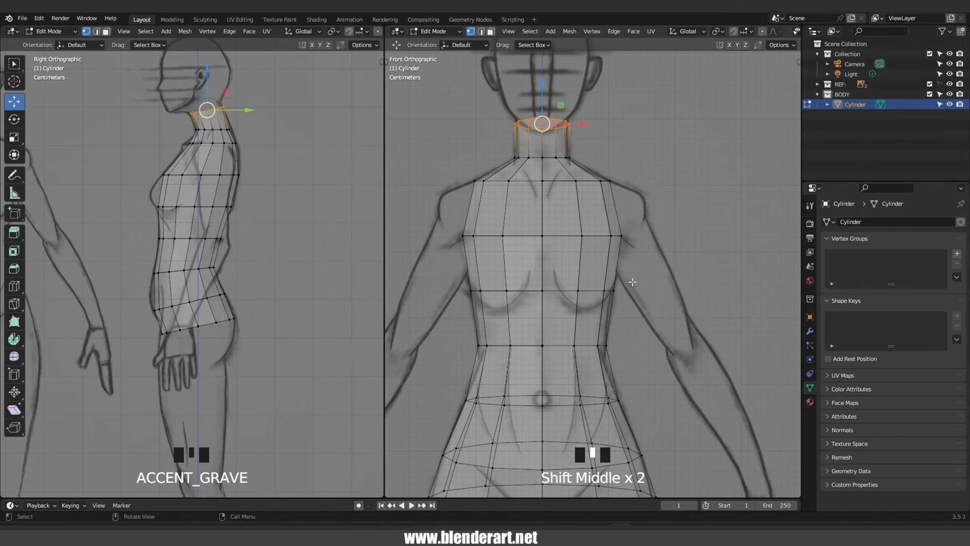
Add a centred loop cut between the second and third torso rings and raise the ring above it about 0.013 m along Z.
{"action": "key", "text": "ctrl+r"}
{"action": "left_click", "coordinate": [614, 264]}
{"action": "right_click", "coordinate": [615, 264]}
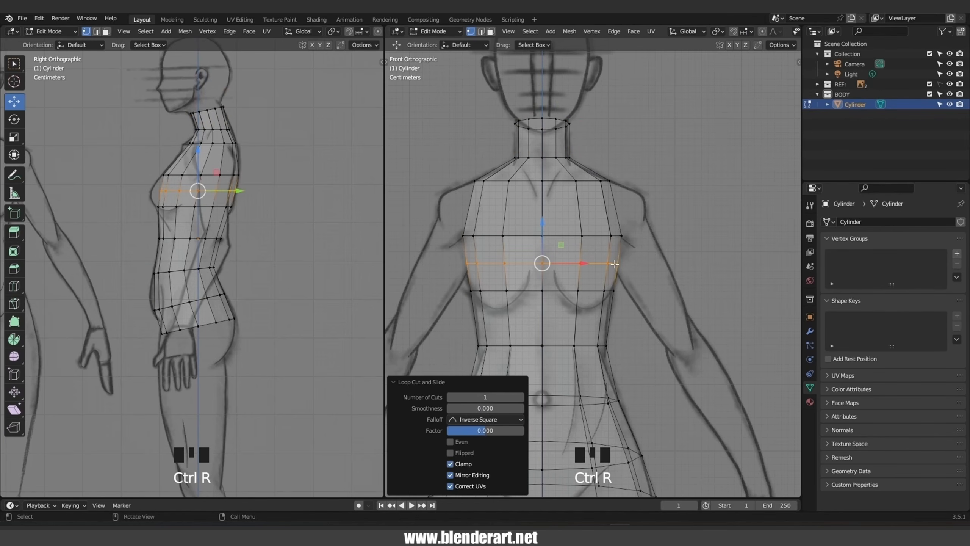
{"action": "left_click_drag", "start_coordinate": [441, 217], "coordinate": [629, 247]}
{"action": "left_click_drag", "start_coordinate": [542, 195], "coordinate": [542, 187]}
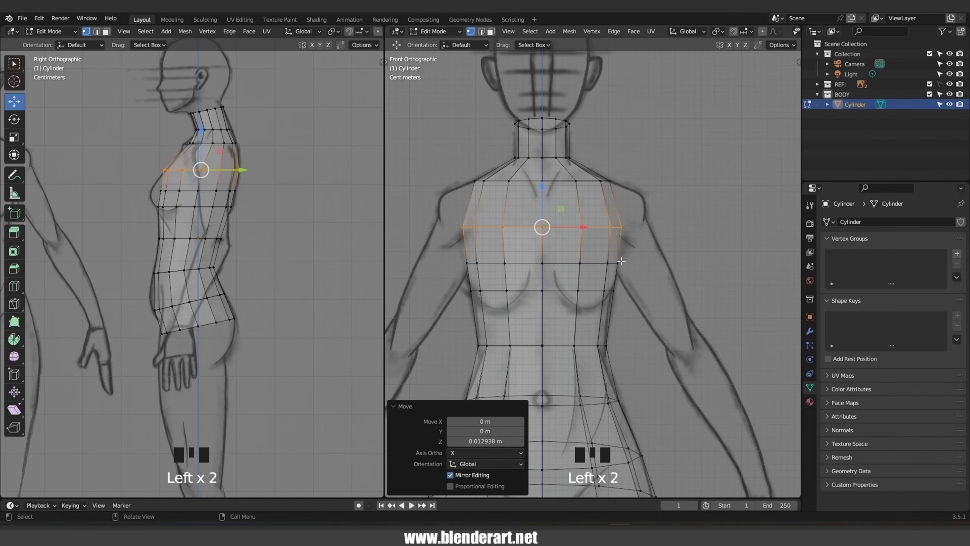
Select the vertices on the side of the chest at the armpit and show them in perspective with X-ray off, in vertex mode.
{"action": "left_click_drag", "start_coordinate": [649, 268], "coordinate": [610, 175]}
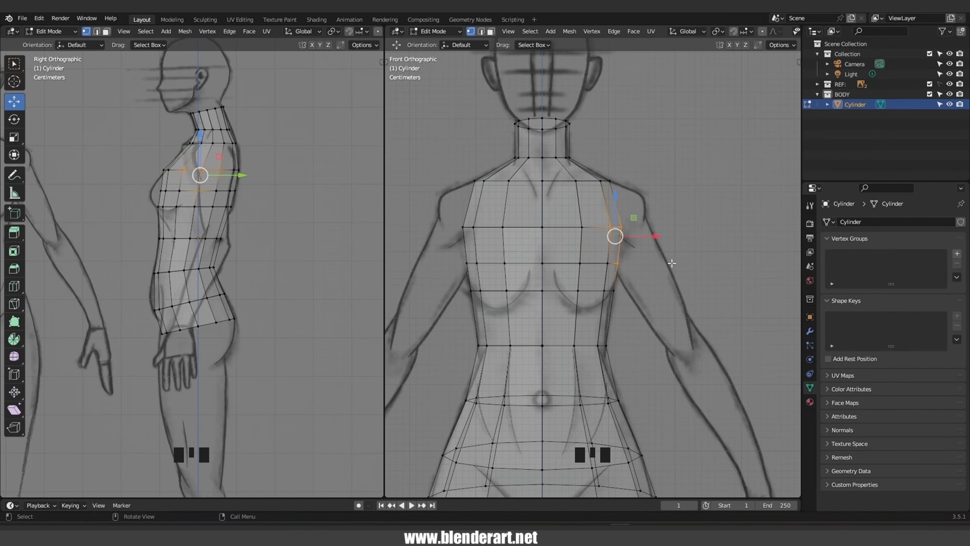
{"action": "key", "text": "alt+z"}
{"action": "middle_click_drag", "start_coordinate": [697, 296], "coordinate": [607, 307]}
{"action": "key", "text": "1"}
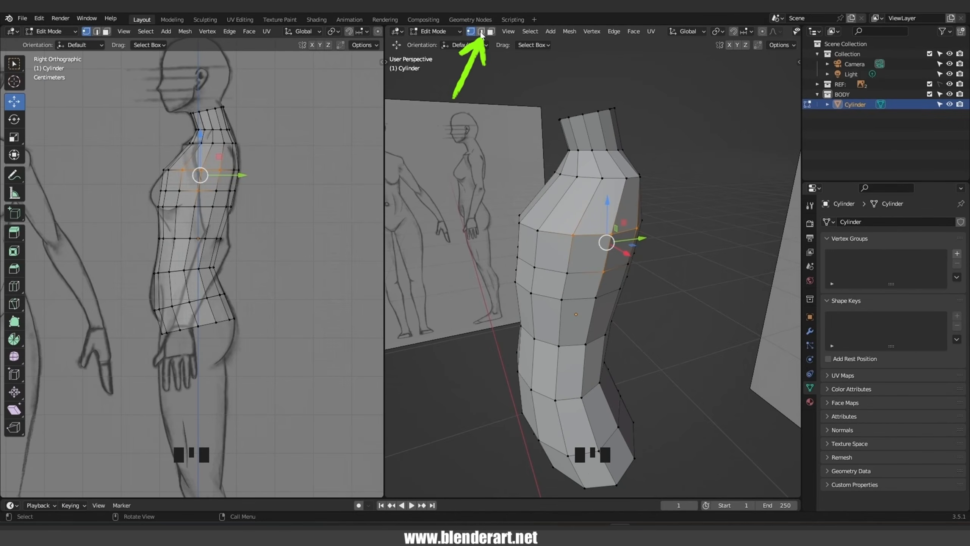
Try edge, face and vertex selection modes in turn, picking a sample face, edge and vertex on the torso.
{"action": "left_click", "coordinate": [481, 34]}
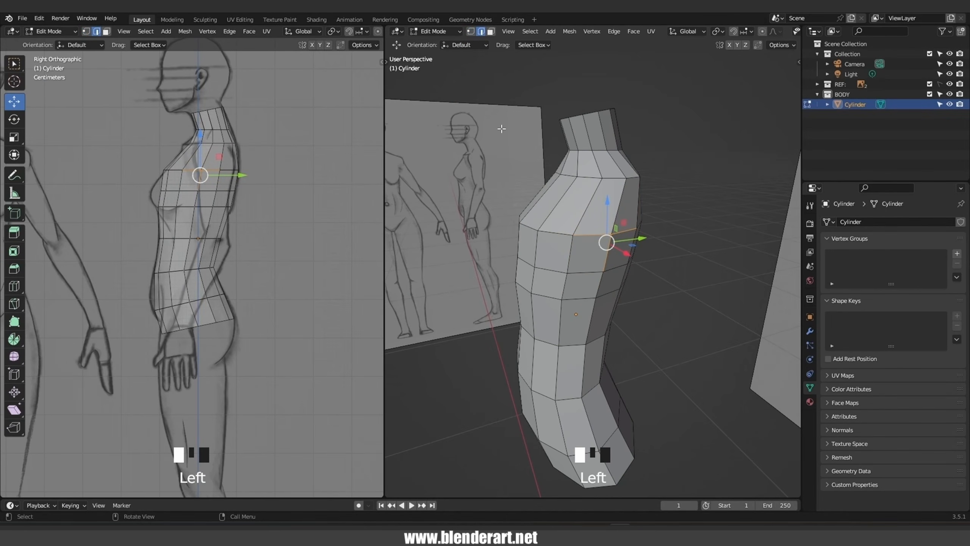
{"action": "left_click", "coordinate": [491, 32]}
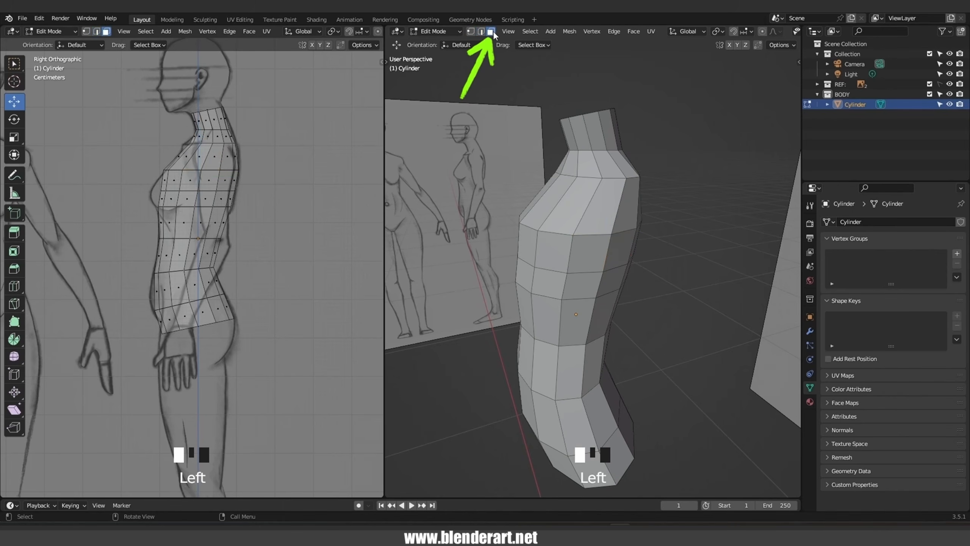
{"action": "key", "text": "3"}
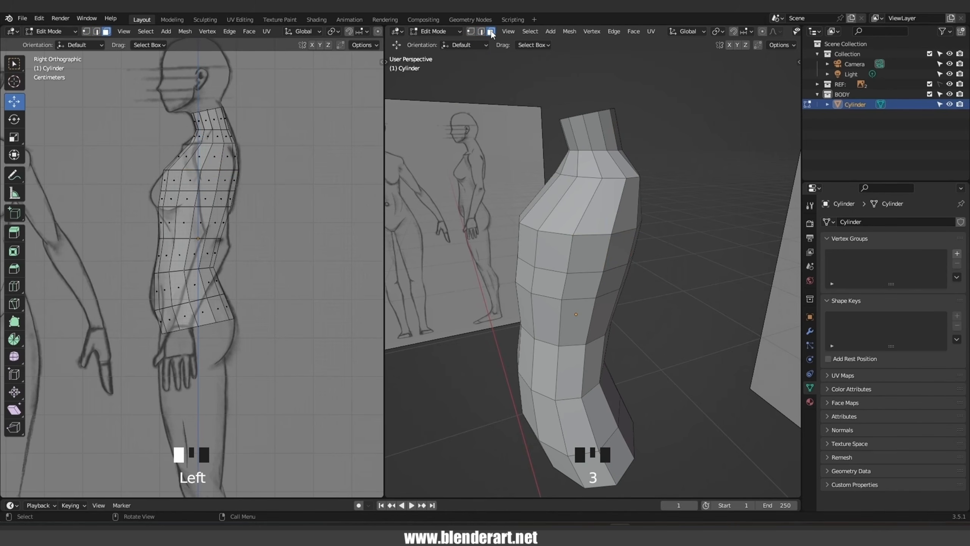
{"action": "left_click", "coordinate": [604, 217]}
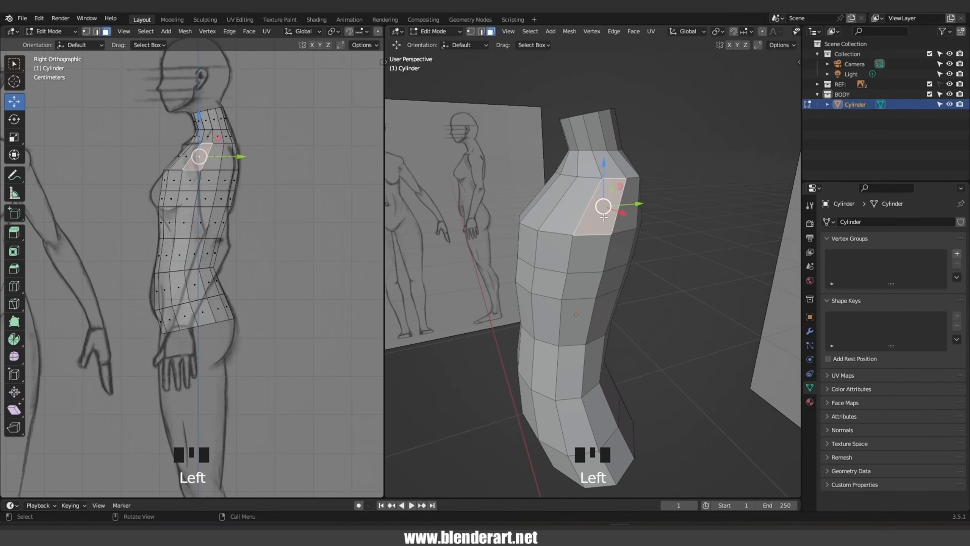
{"action": "left_click", "coordinate": [481, 32]}
{"action": "left_click", "coordinate": [576, 259]}
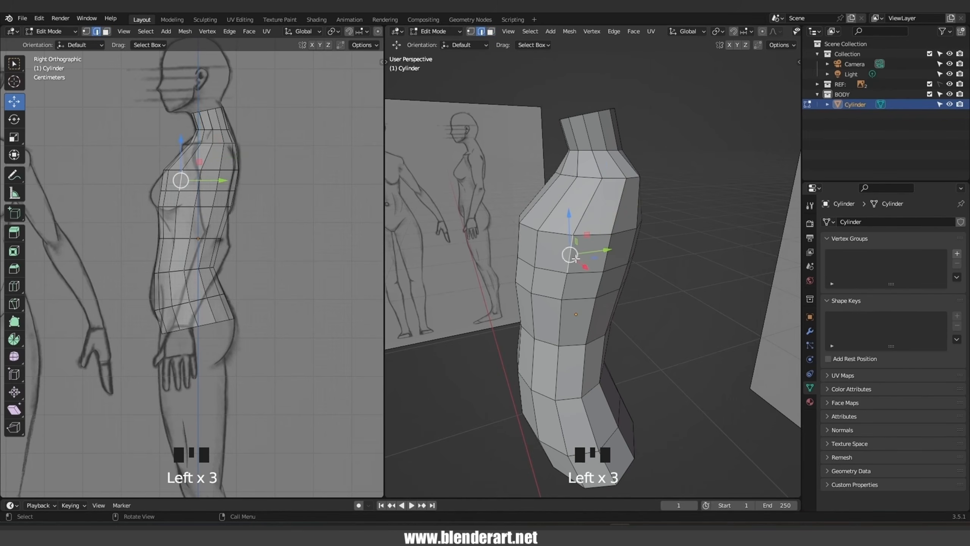
{"action": "left_click", "coordinate": [471, 32]}
{"action": "left_click", "coordinate": [548, 226]}
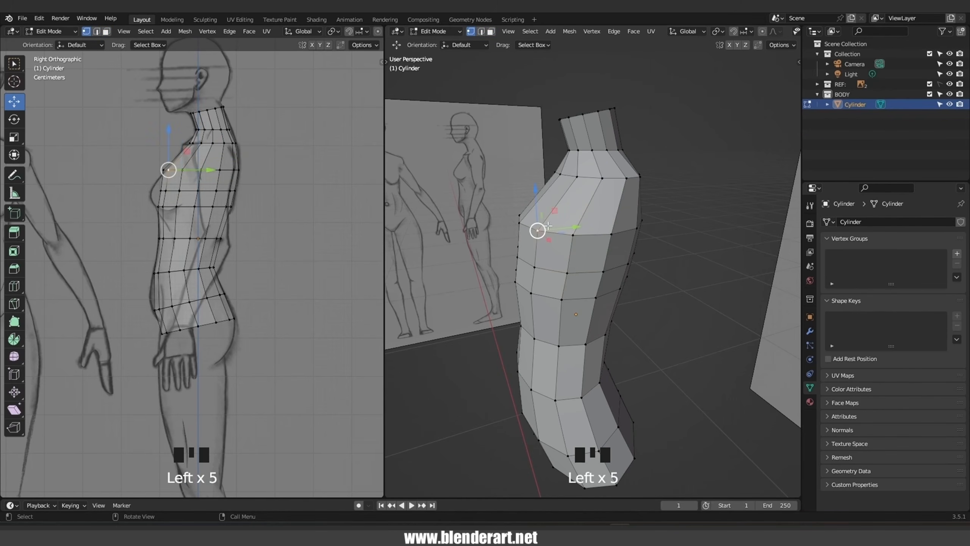
In face selection mode, select the four side faces around the shoulder where the arm attaches.
{"action": "left_click", "coordinate": [492, 32]}
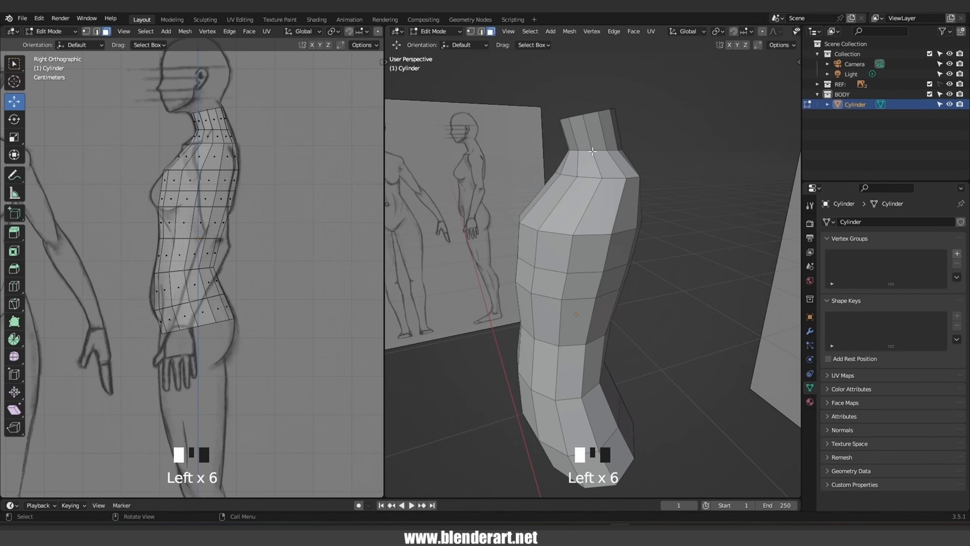
{"action": "middle_click_drag", "start_coordinate": [592, 152], "coordinate": [605, 261]}
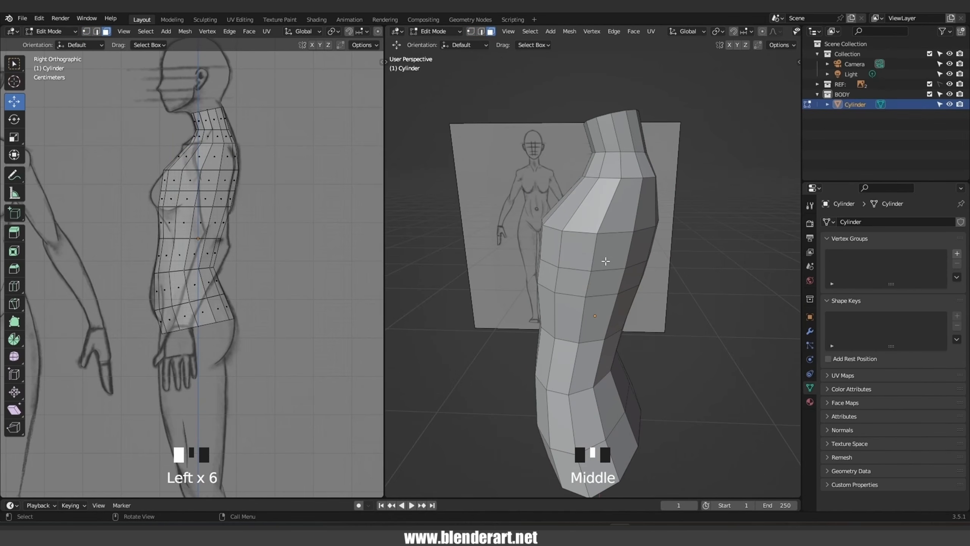
{"action": "middle_click_drag", "start_coordinate": [615, 226], "coordinate": [624, 229]}
{"action": "left_click", "coordinate": [622, 223], "text": "shift"}
{"action": "left_click", "coordinate": [598, 231], "text": "shift"}
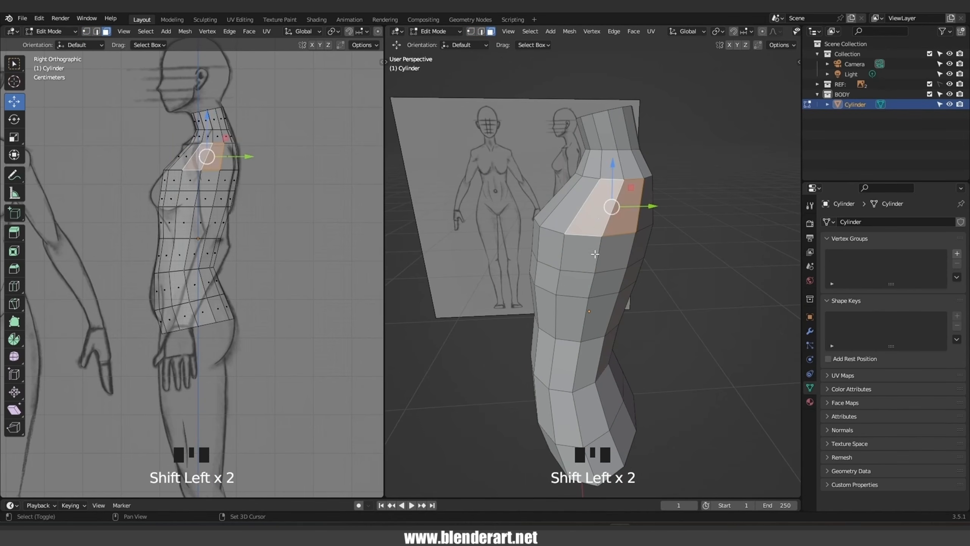
{"action": "left_click", "coordinate": [595, 254], "text": "shift"}
{"action": "left_click", "coordinate": [614, 258], "text": "shift"}
In front view, extrude the four selected shoulder faces outward by about 0.035 m.
{"action": "middle_click_drag", "start_coordinate": [614, 258], "coordinate": [629, 274]}
{"action": "key", "text": "KP_1"}
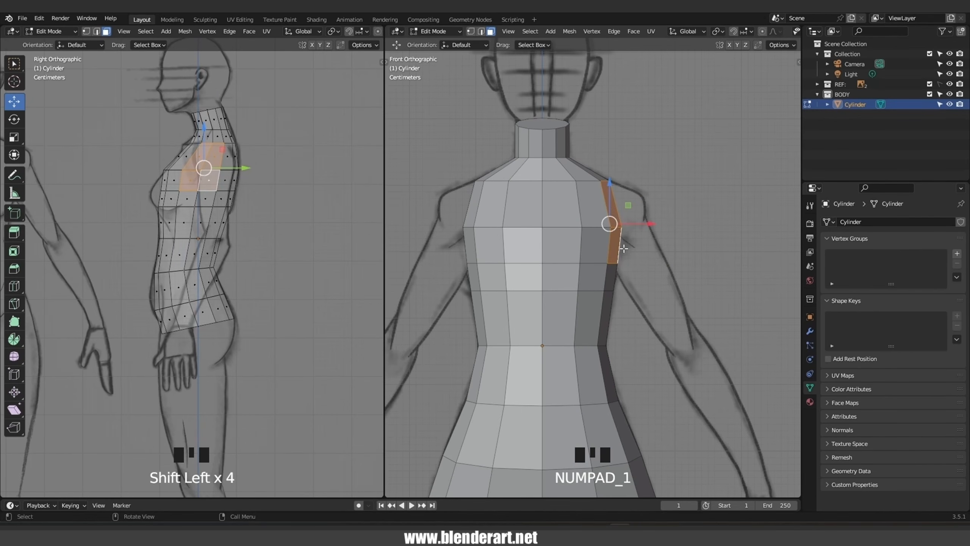
{"action": "key", "text": "e"}
{"action": "left_click", "coordinate": [676, 289]}
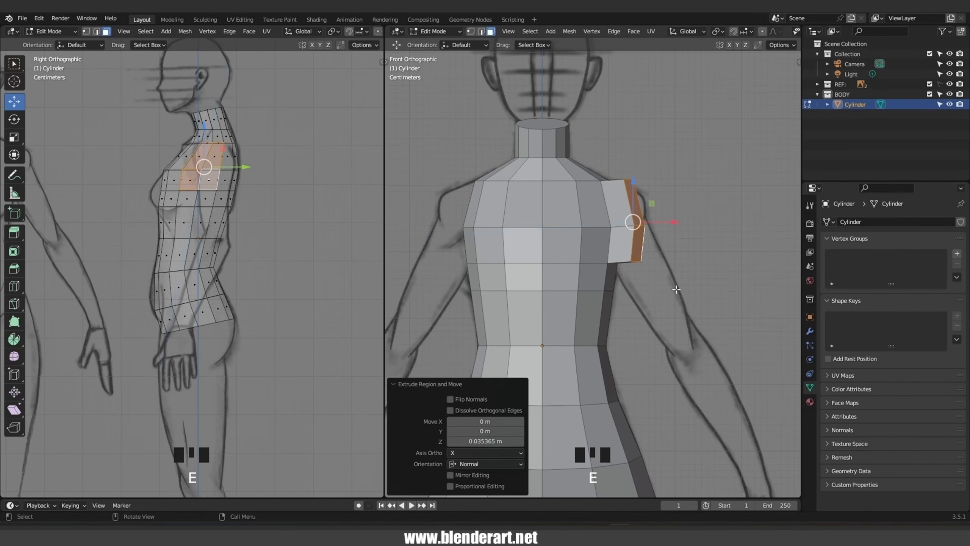
Scale the extruded faces to about 0.66, rotate them about -11.5°, and move them about 0.005 m inward and 0.009 m up.
{"action": "key", "text": "s"}
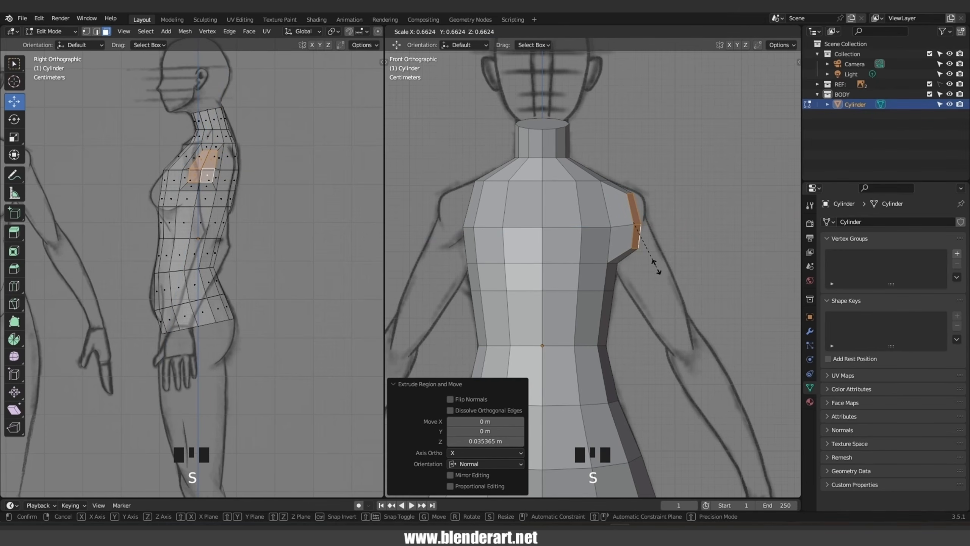
{"action": "left_click", "coordinate": [656, 267]}
{"action": "key", "text": "r"}
{"action": "left_click", "coordinate": [673, 263]}
{"action": "key", "text": "g"}
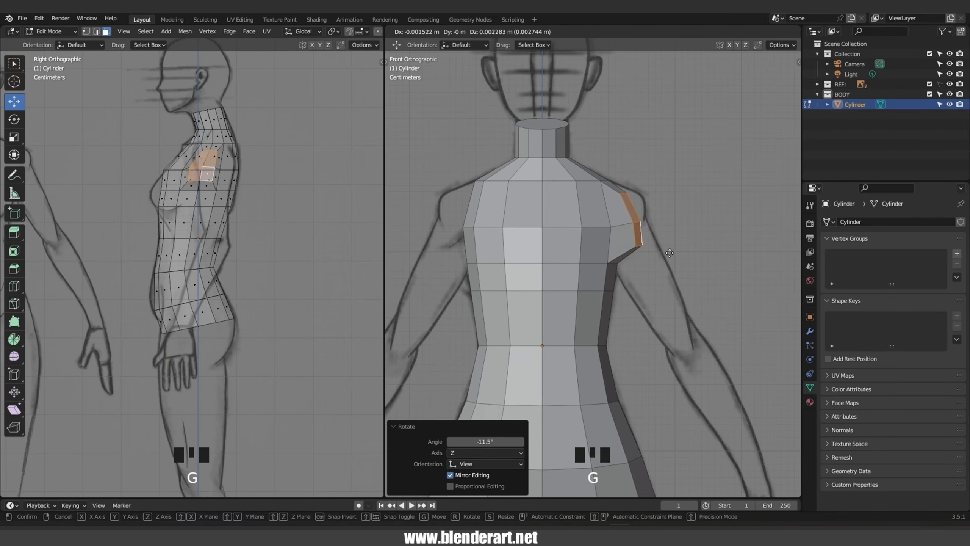
{"action": "left_click", "coordinate": [666, 249]}
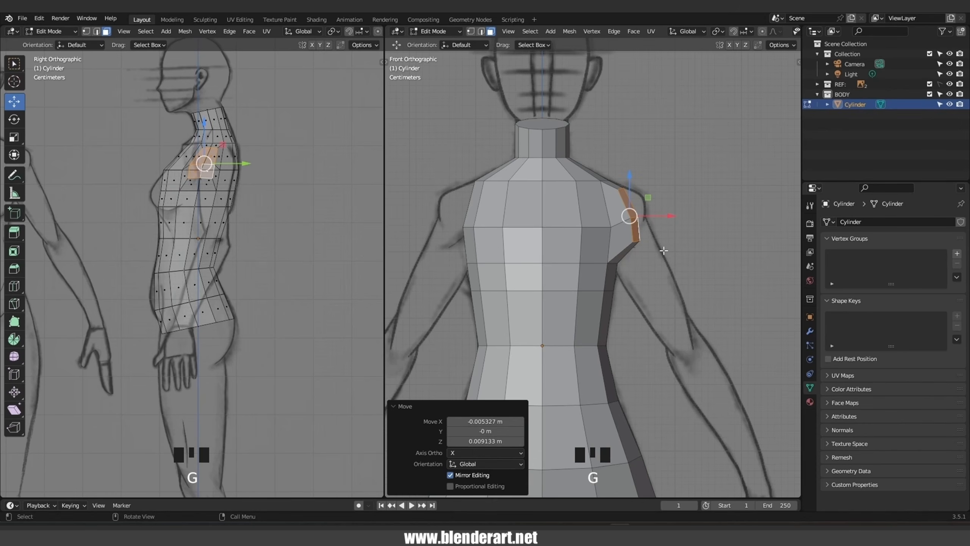
With X-ray on, select the middle and bottom vertices of the shoulder extrusion and move them about 0.008 m outward and 0.025 m up.
{"action": "key", "text": "alt+z"}
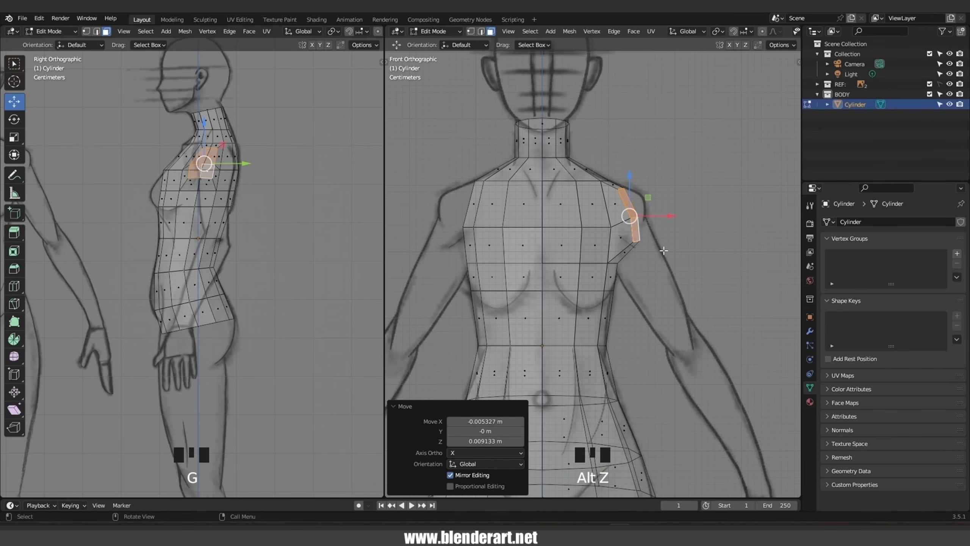
{"action": "key", "text": "1"}
{"action": "scroll", "coordinate": [665, 251], "scroll_direction": "up", "scroll_amount": 3}
{"action": "left_click_drag", "start_coordinate": [700, 245], "coordinate": [647, 174]}
{"action": "key", "text": "g"}
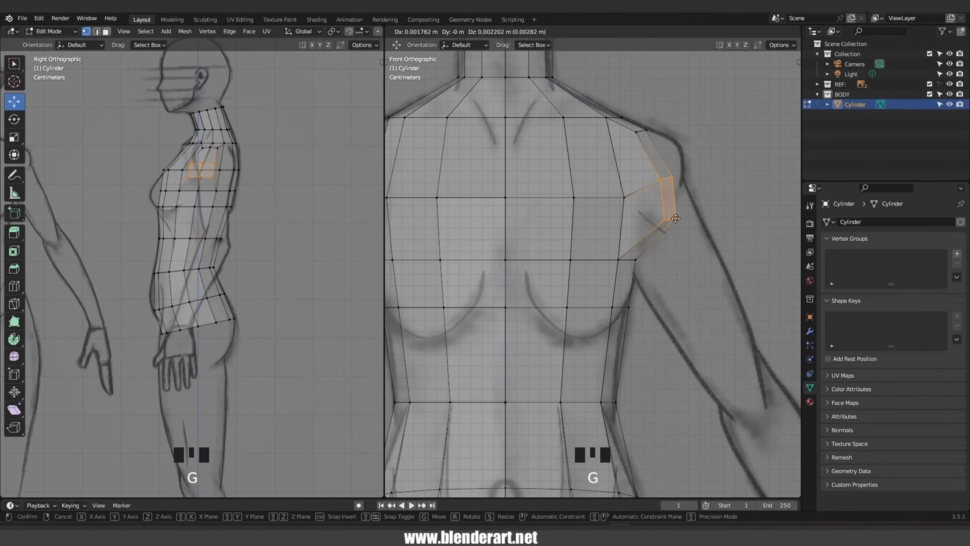
{"action": "left_click", "coordinate": [683, 194]}
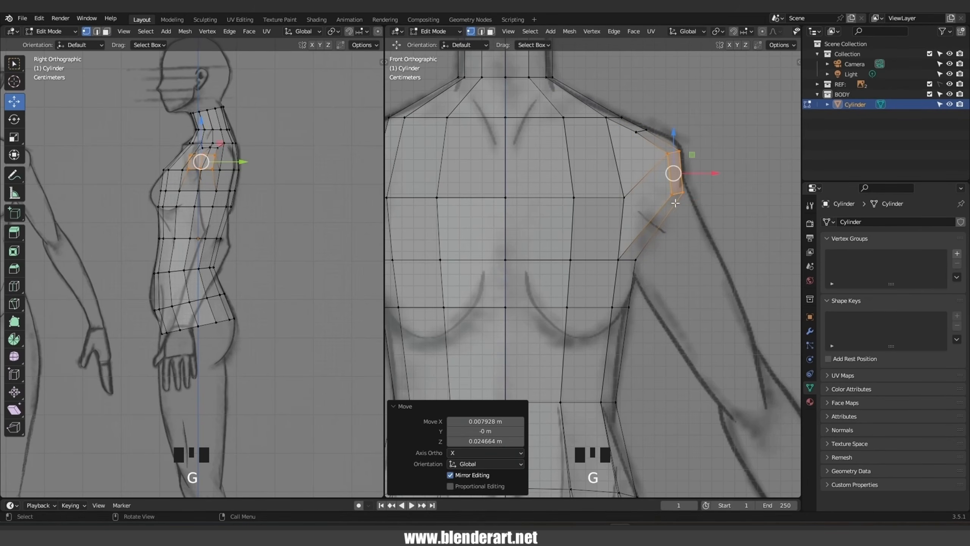
Raise the extrusion's bottom vertices about 0.007 m and shift its top vertices about 0.004 m inward to follow the shoulder outline.
{"action": "key", "text": "g"}
{"action": "left_click", "coordinate": [687, 197]}
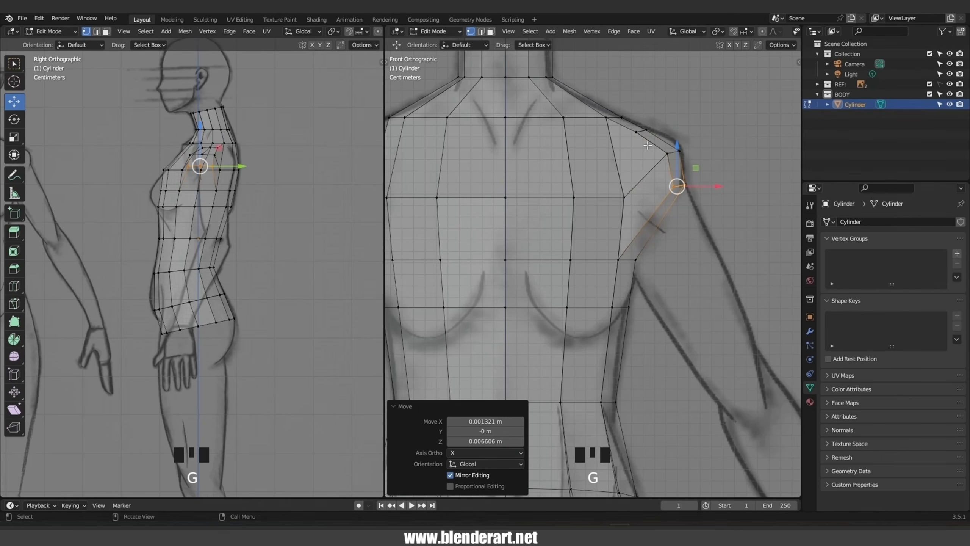
{"action": "left_click", "coordinate": [645, 145]}
{"action": "key", "text": "g"}
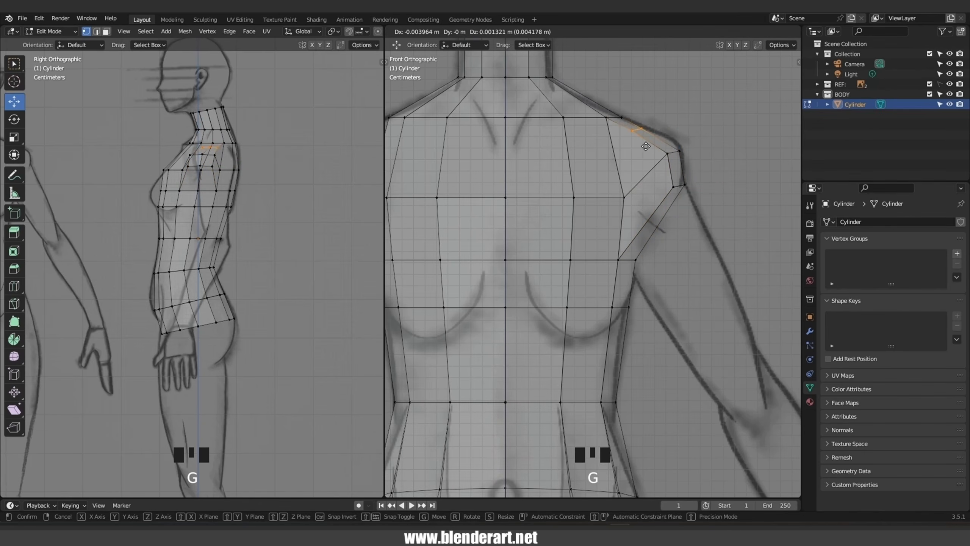
{"action": "left_click", "coordinate": [650, 148]}
{"action": "scroll", "coordinate": [659, 264], "scroll_direction": "down", "scroll_amount": 6}
{"action": "key", "text": "alt+z"}
{"action": "scroll", "coordinate": [605, 282], "scroll_direction": "down", "scroll_amount": 3}
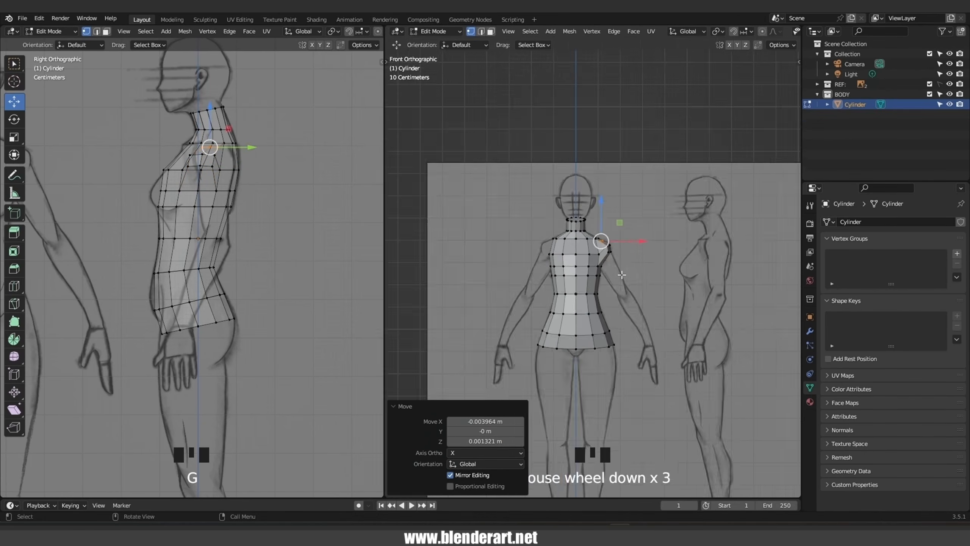
In front view with X-ray on, delete the vertices of the torso half without the shoulder extrusion, keeping the centre line.
{"action": "middle_click_drag", "start_coordinate": [604, 282], "coordinate": [518, 200]}
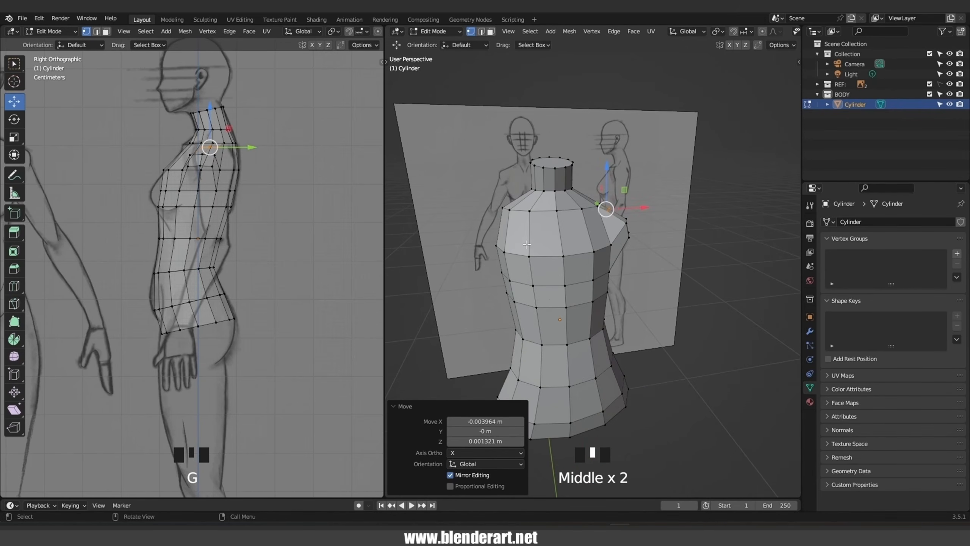
{"action": "key", "text": "KP_1"}
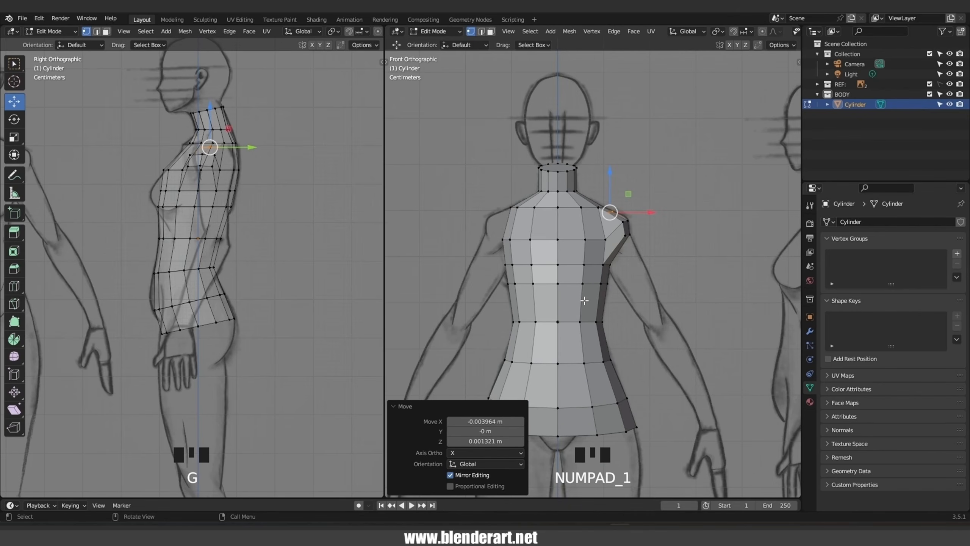
{"action": "key", "text": "alt+z"}
{"action": "scroll", "coordinate": [584, 300], "scroll_direction": "down", "scroll_amount": 2}
{"action": "middle_click_drag", "start_coordinate": [584, 301], "coordinate": [591, 227], "text": "shift"}
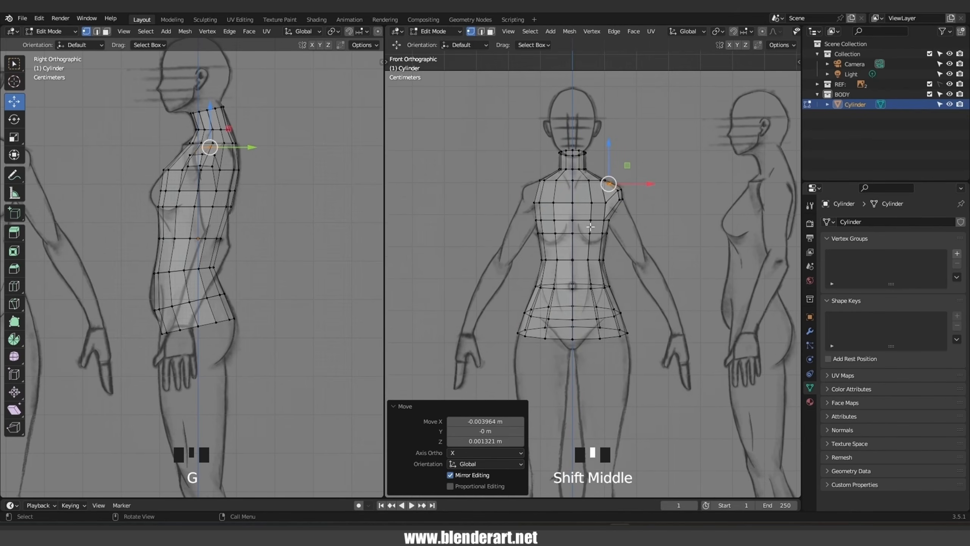
{"action": "left_click_drag", "start_coordinate": [489, 93], "coordinate": [569, 384]}
{"action": "key", "text": "x"}
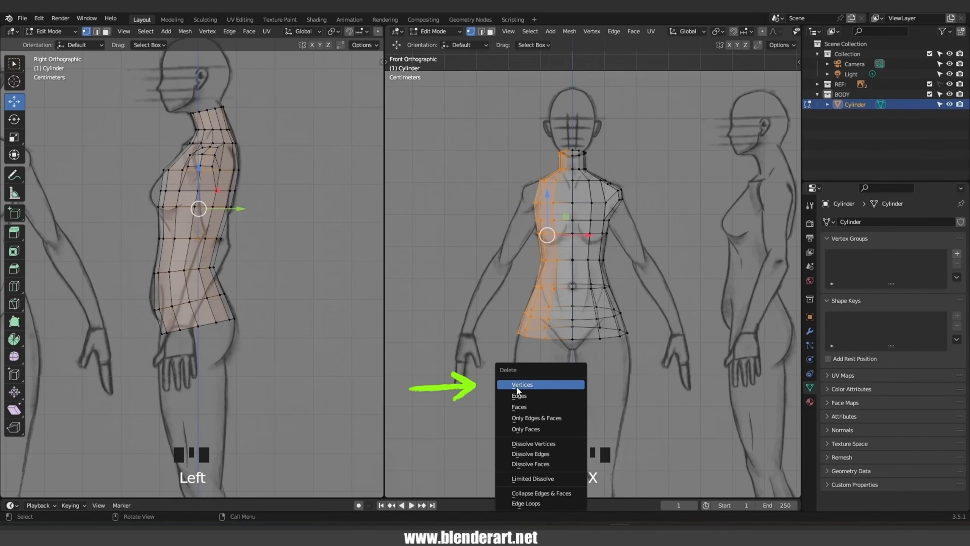
{"action": "left_click", "coordinate": [540, 384]}
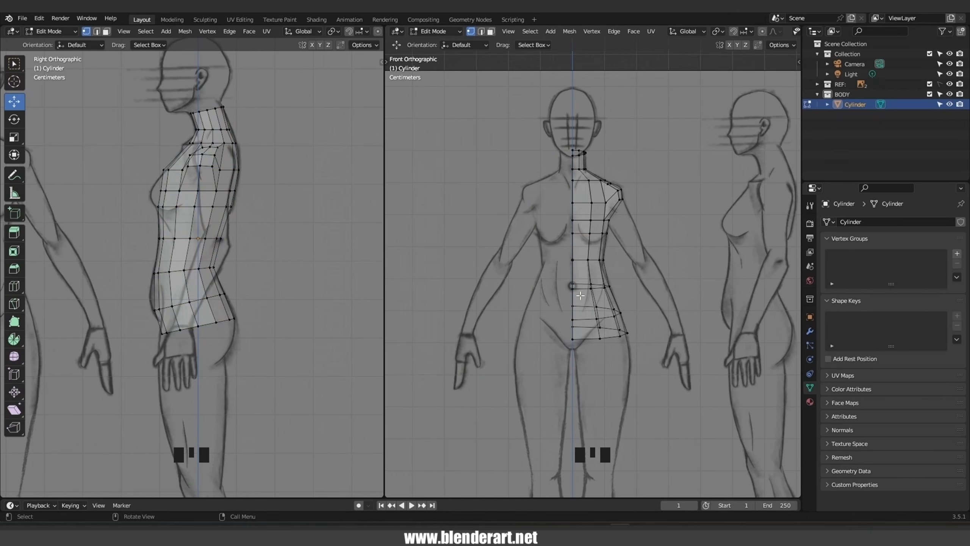
In Object Mode, set the half torso's origin to the 3D cursor.
{"action": "key", "text": "Tab"}
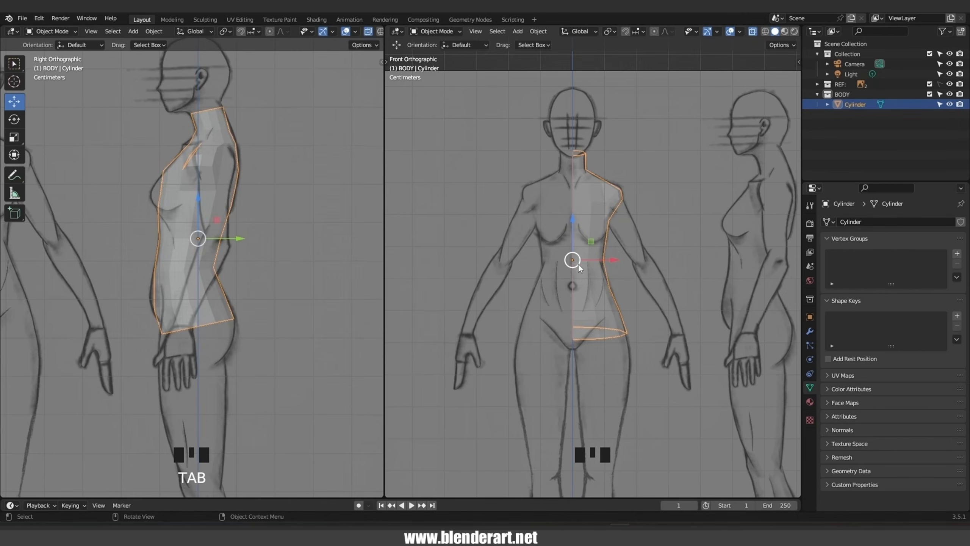
{"action": "scroll", "coordinate": [697, 252], "scroll_direction": "down", "scroll_amount": 4}
{"action": "scroll", "coordinate": [600, 267], "scroll_direction": "up", "scroll_amount": 2}
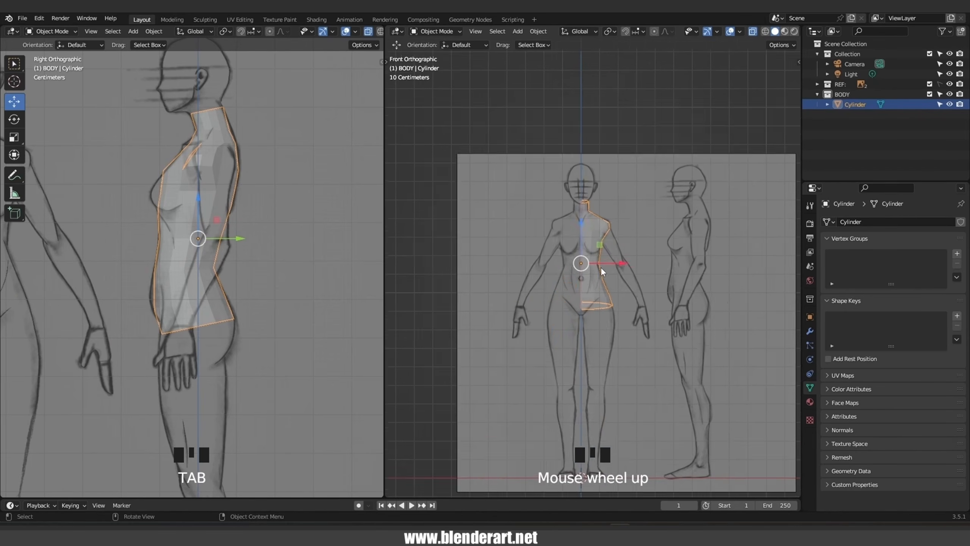
{"action": "middle_click_drag", "start_coordinate": [601, 266], "coordinate": [600, 214], "text": "shift"}
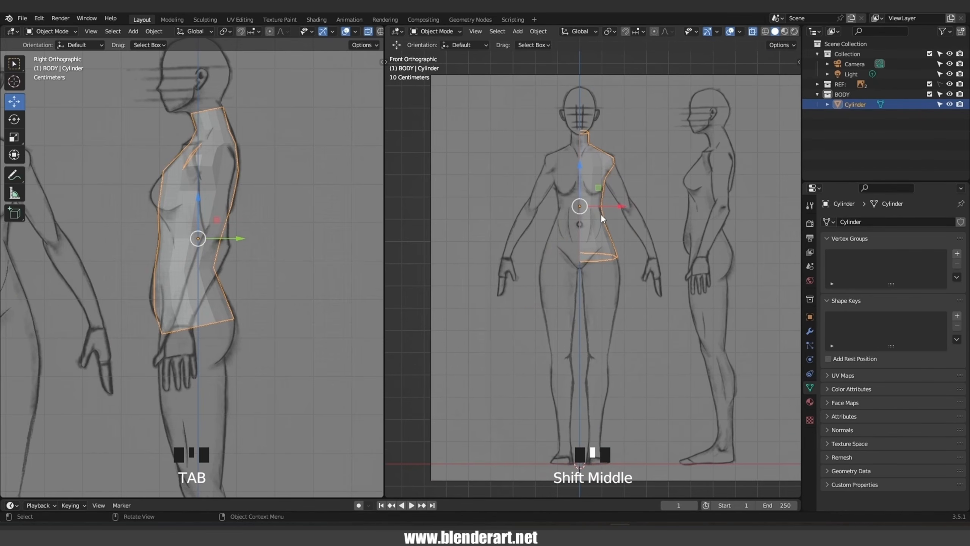
{"action": "left_click", "coordinate": [535, 31]}
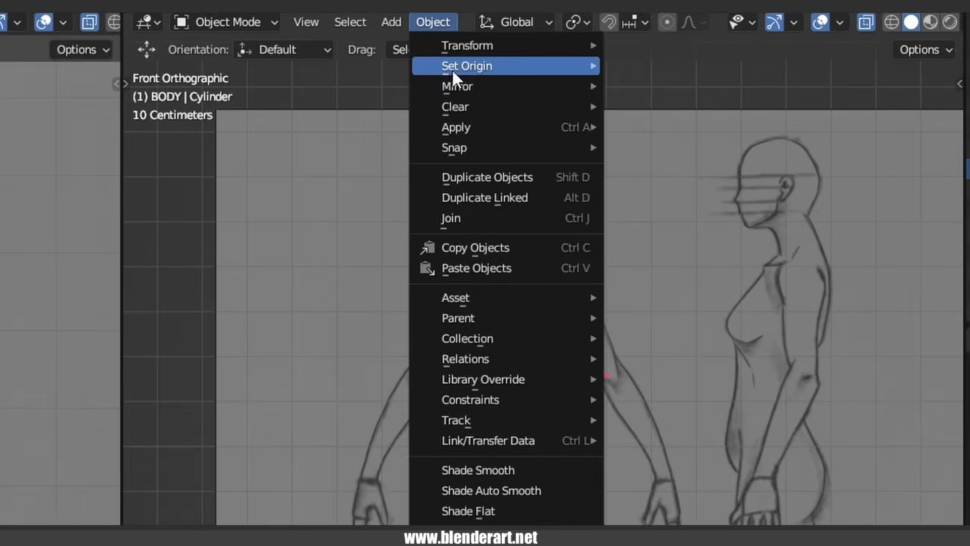
{"action": "mouse_move", "coordinate": [458, 65]}
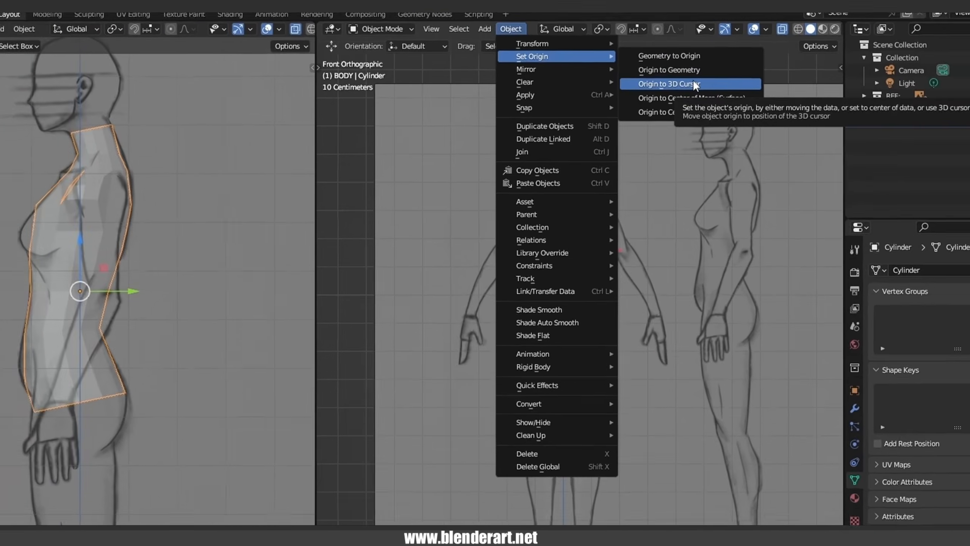
{"action": "left_click", "coordinate": [718, 110]}
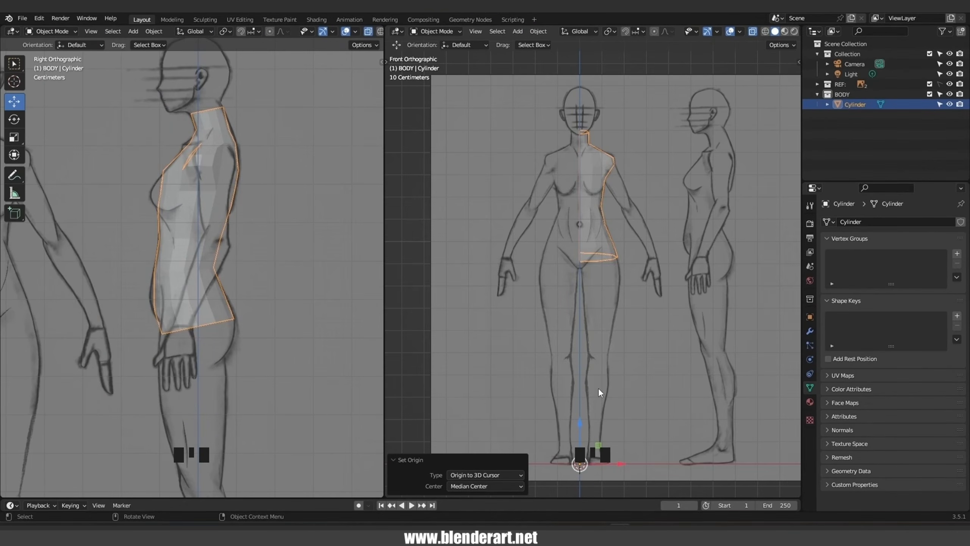
Apply all transforms to the half torso and check its location, rotation and scale values.
{"action": "key", "text": "ctrl+a"}
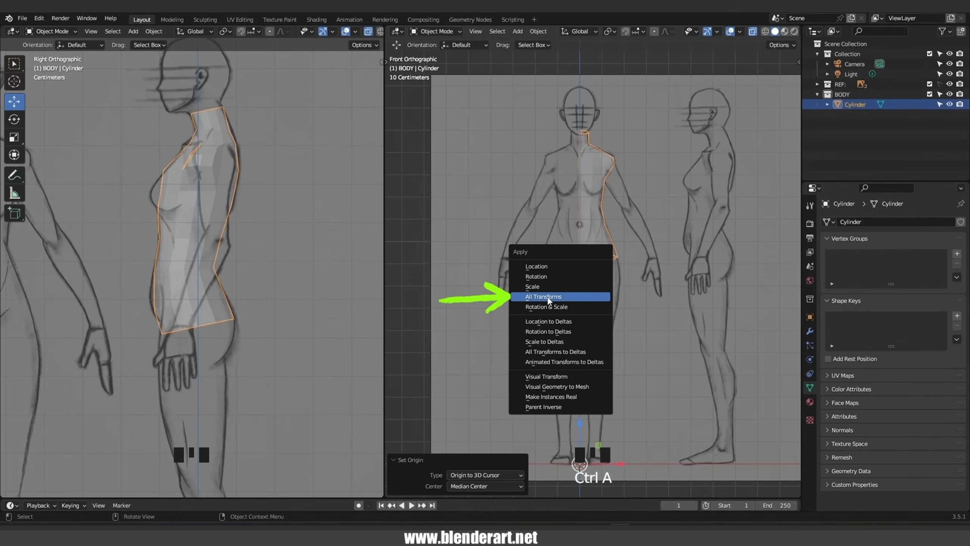
{"action": "left_click", "coordinate": [566, 296]}
{"action": "key", "text": "n"}
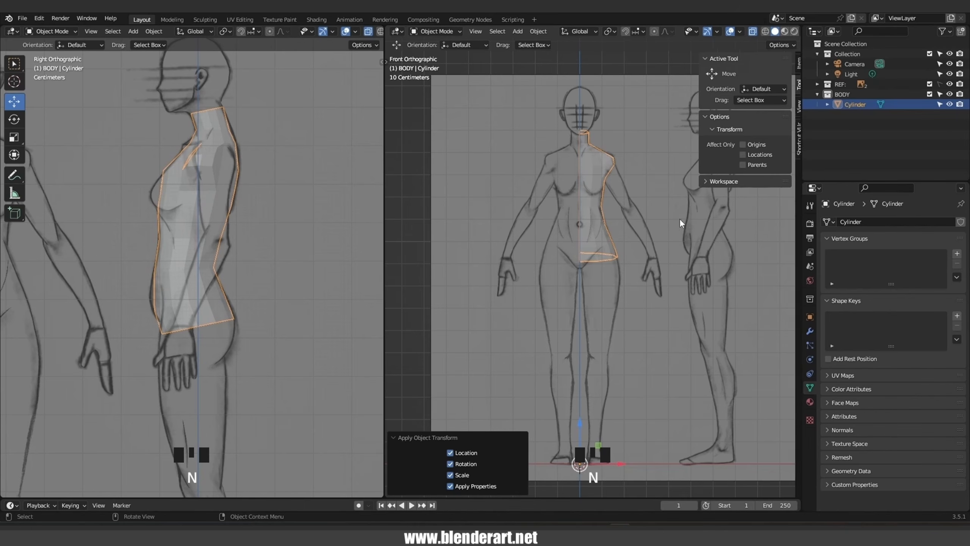
{"action": "left_click", "coordinate": [794, 63]}
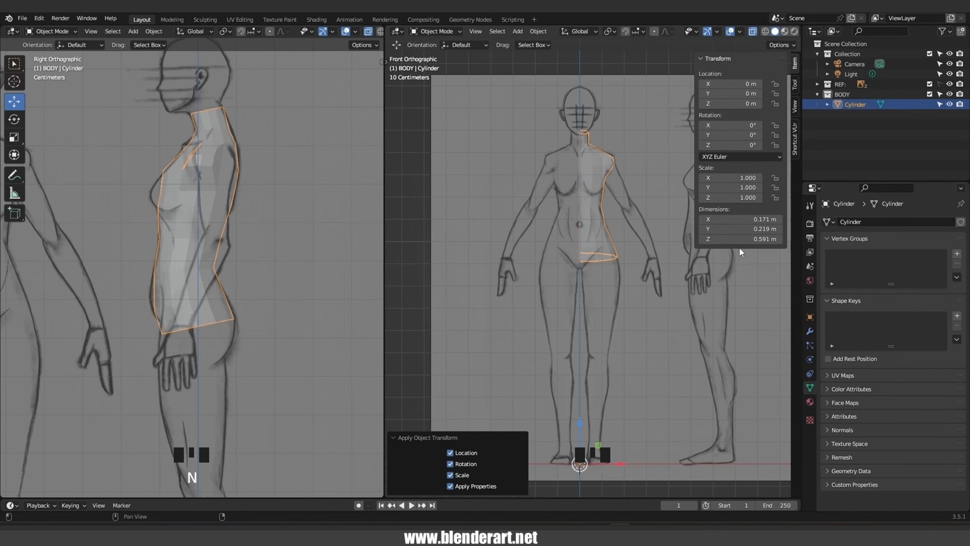
{"action": "key", "text": "n"}
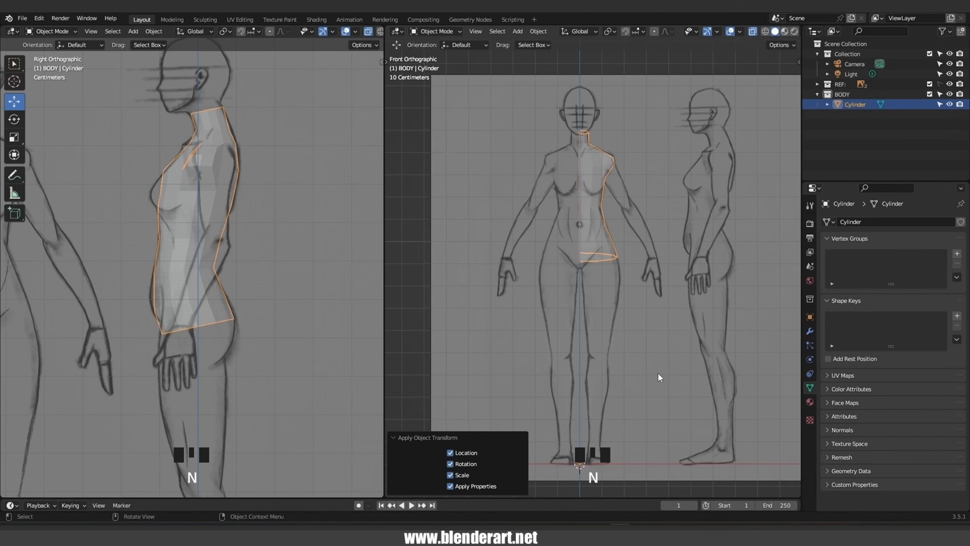
Add a Mirror modifier on the X axis to the half torso with Clipping enabled, and collapse its settings.
{"action": "left_click", "coordinate": [809, 332]}
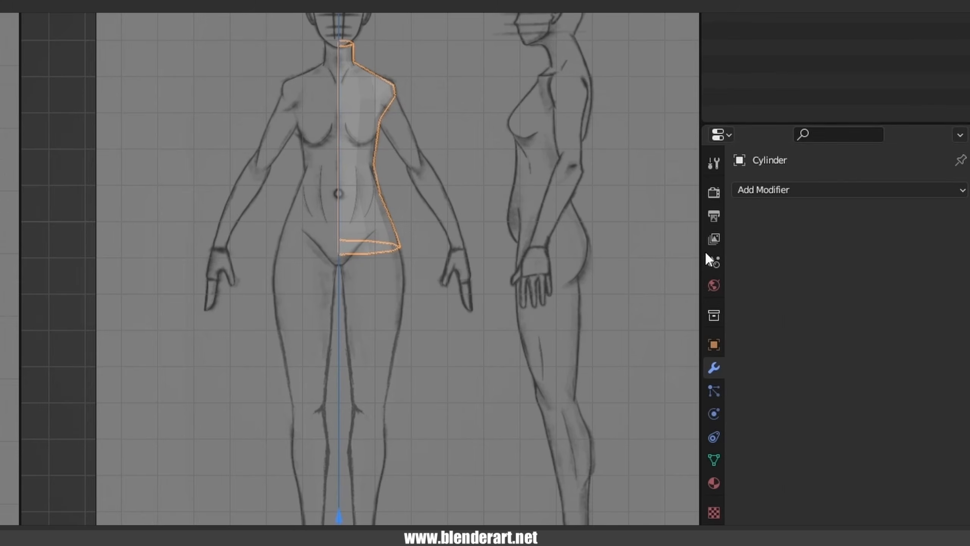
{"action": "left_click", "coordinate": [775, 189]}
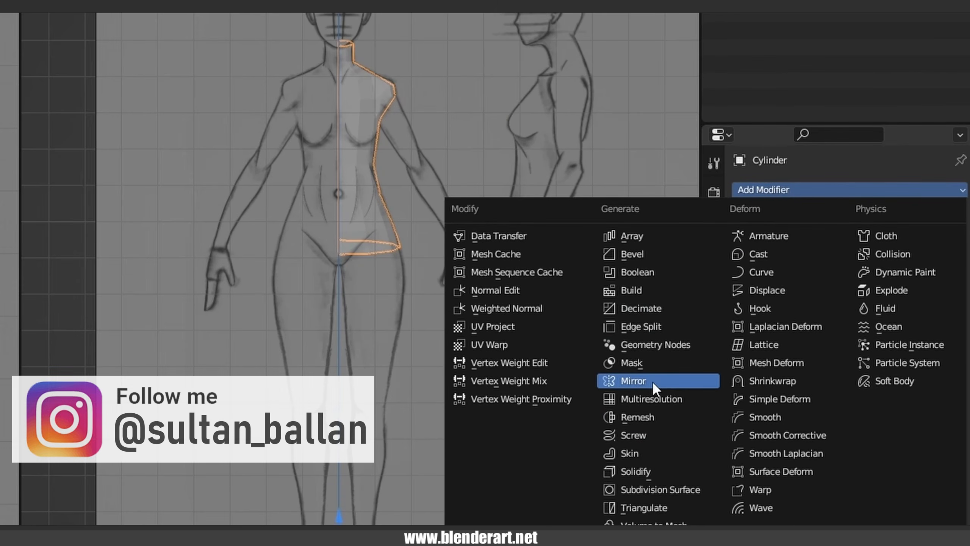
{"action": "left_click", "coordinate": [652, 380]}
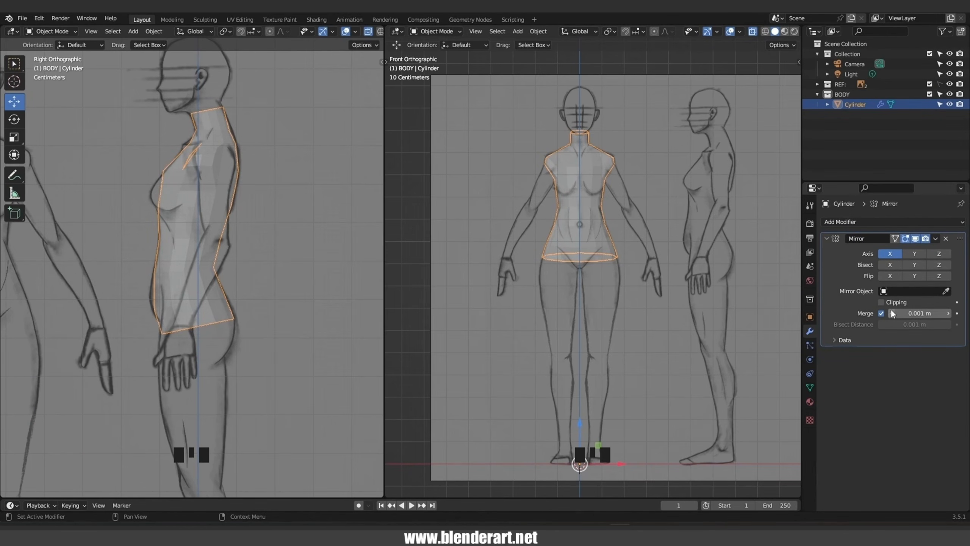
{"action": "left_click", "coordinate": [879, 302]}
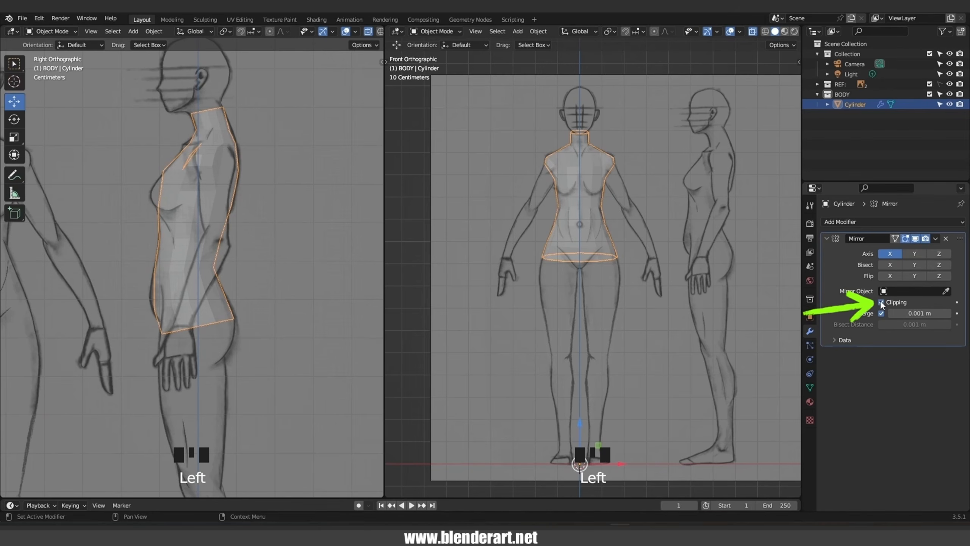
{"action": "left_click", "coordinate": [824, 238]}
{"action": "left_click", "coordinate": [823, 238]}
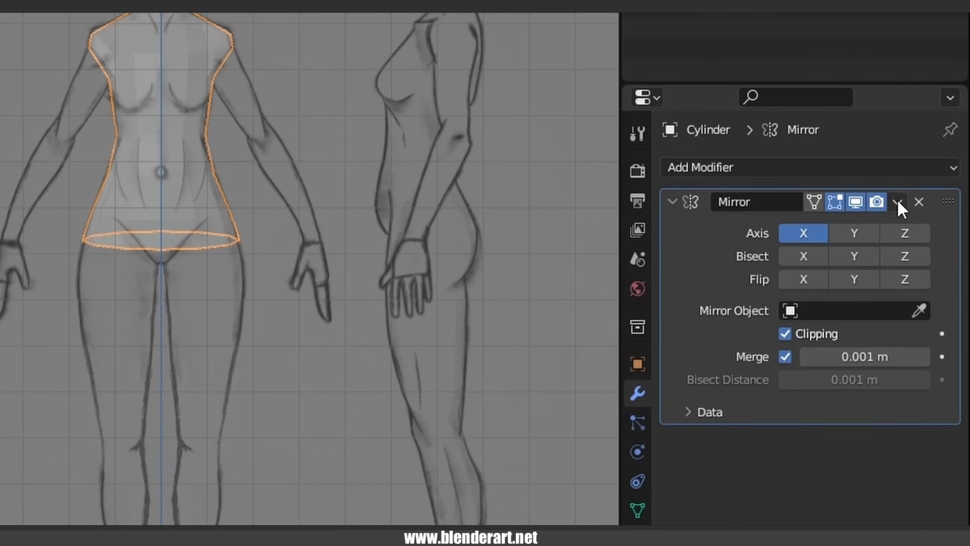
{"action": "left_click", "coordinate": [897, 202]}
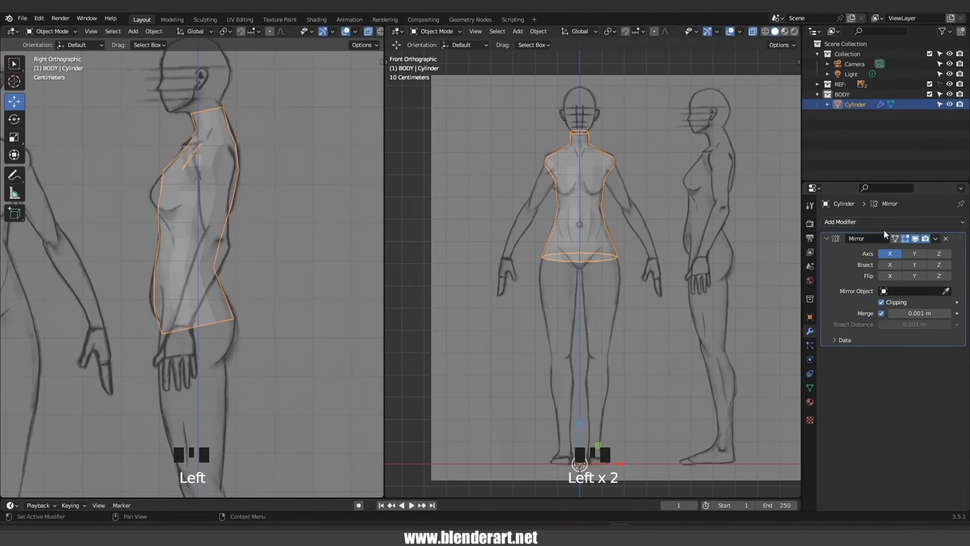
{"action": "left_click", "coordinate": [826, 238]}
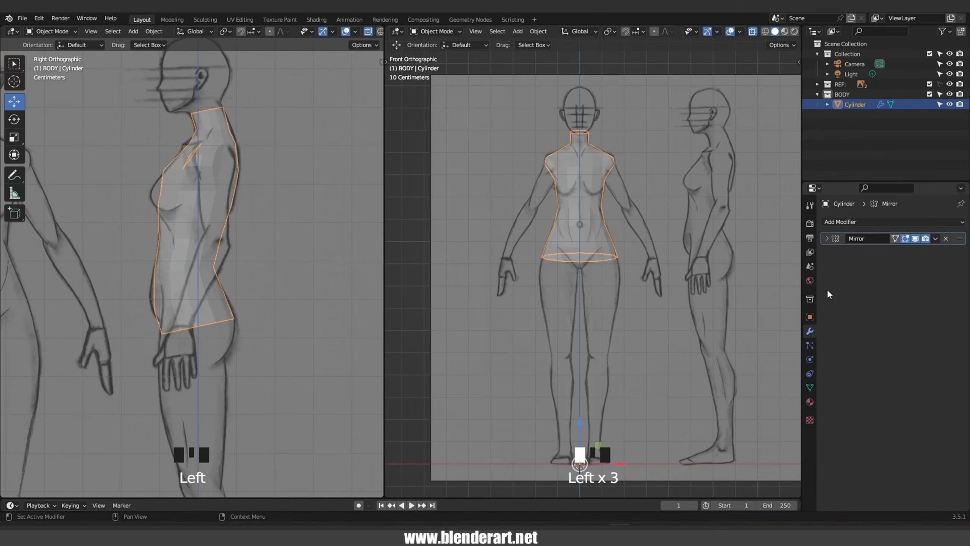
Enter Edit Mode and try moving the shoulder extrusion's outer lower vertices sideways to test the mirroring.
{"action": "scroll", "coordinate": [577, 202], "scroll_direction": "up", "scroll_amount": 3}
{"action": "middle_click_drag", "start_coordinate": [574, 193], "coordinate": [596, 431], "text": "shift"}
{"action": "key", "text": "Tab"}
{"action": "scroll", "coordinate": [577, 265], "scroll_direction": "up", "scroll_amount": 2}
{"action": "scroll", "coordinate": [635, 270], "scroll_direction": "up", "scroll_amount": 2}
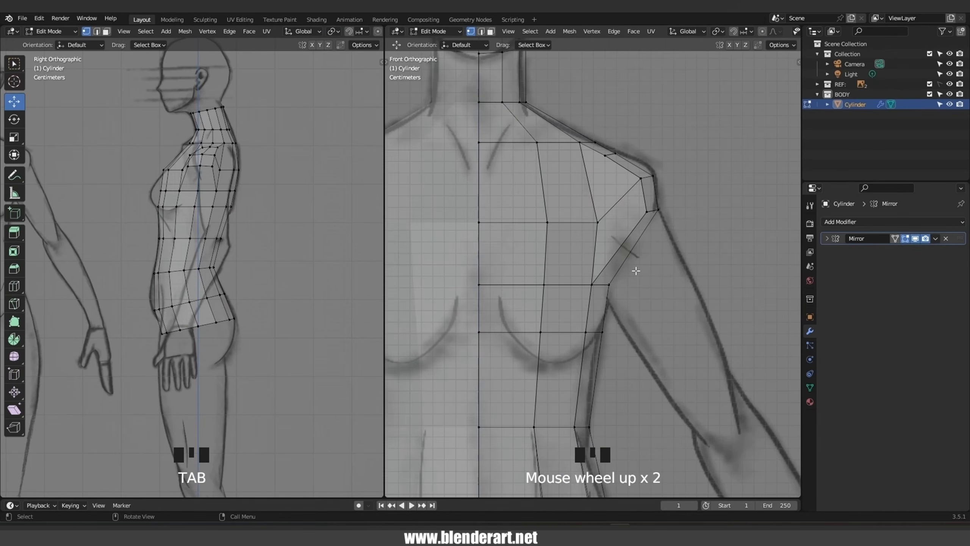
{"action": "left_click", "coordinate": [641, 220]}
{"action": "scroll", "coordinate": [677, 267], "scroll_direction": "down", "scroll_amount": 7}
{"action": "key", "text": "g"}
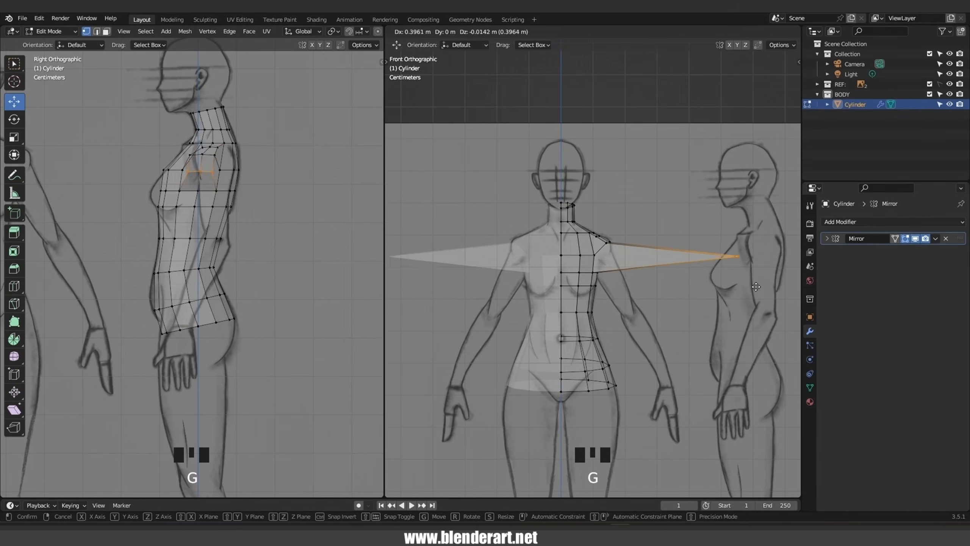
{"action": "right_click", "coordinate": [720, 297]}
Extend the selection to the shoulder extrusion's upper and rear vertices and move them about 0.028 m backward along Y.
{"action": "scroll", "coordinate": [676, 275], "scroll_direction": "up", "scroll_amount": 3}
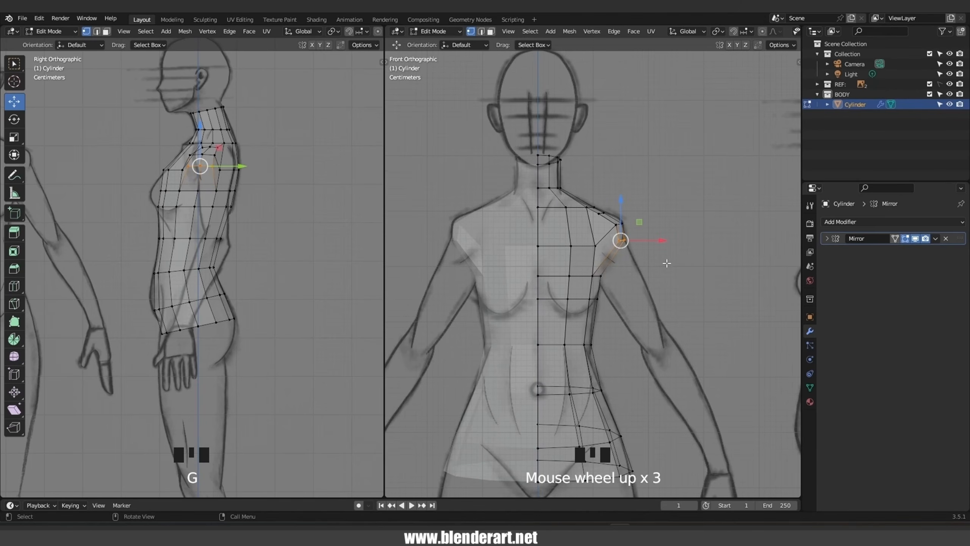
{"action": "scroll", "coordinate": [615, 217], "scroll_direction": "up", "scroll_amount": 3}
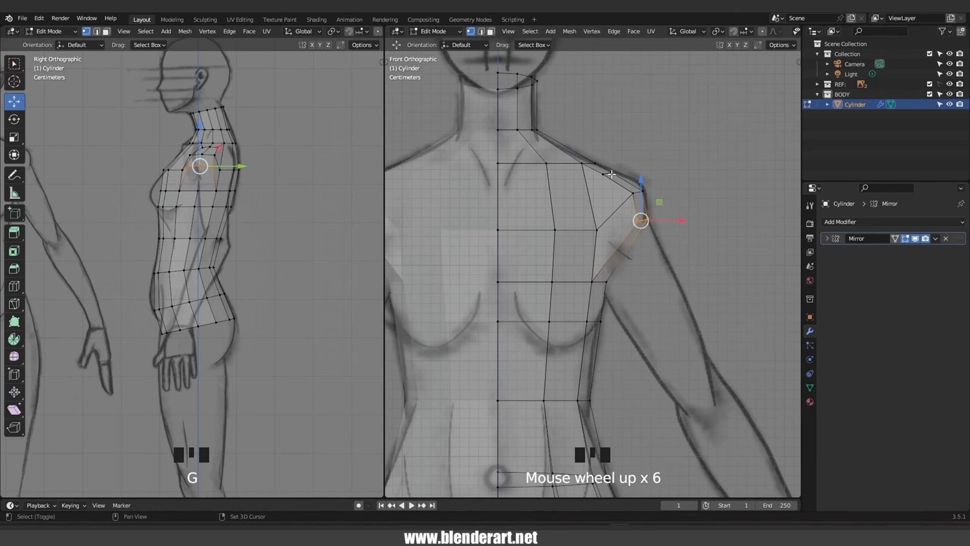
{"action": "left_click", "coordinate": [604, 169], "text": "shift"}
{"action": "left_click", "coordinate": [603, 172], "text": "shift"}
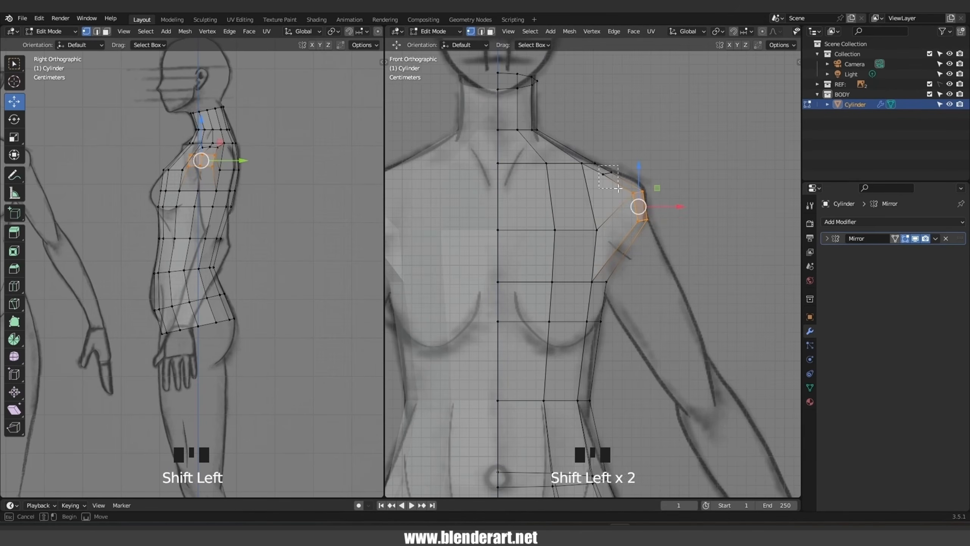
{"action": "key", "text": "alt+z"}
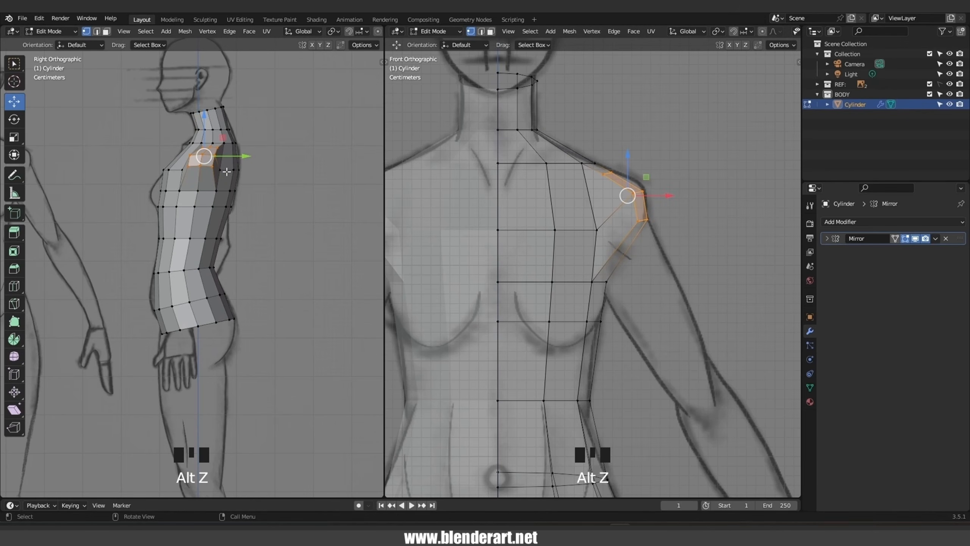
{"action": "key", "text": "alt+z"}
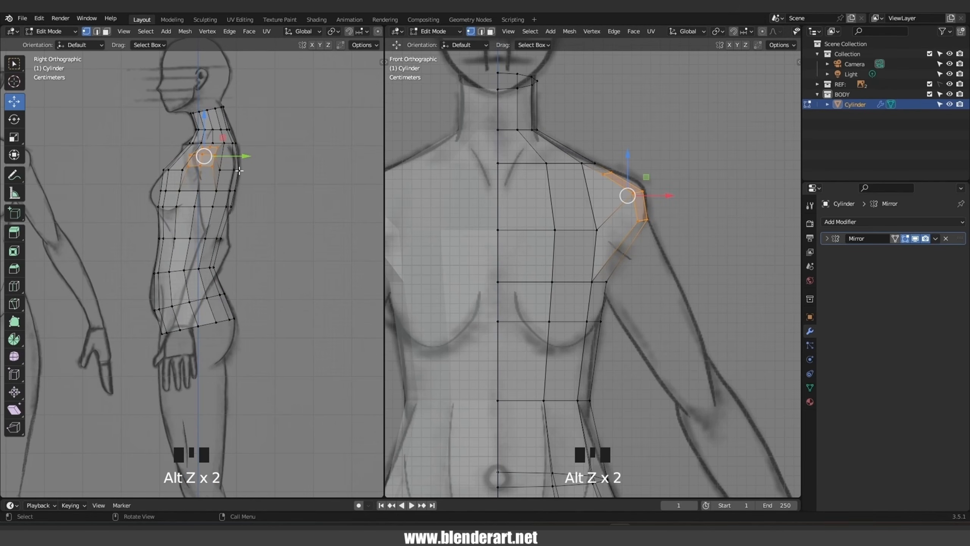
{"action": "left_click", "coordinate": [220, 170], "text": "shift"}
{"action": "key", "text": "ctrl+z"}
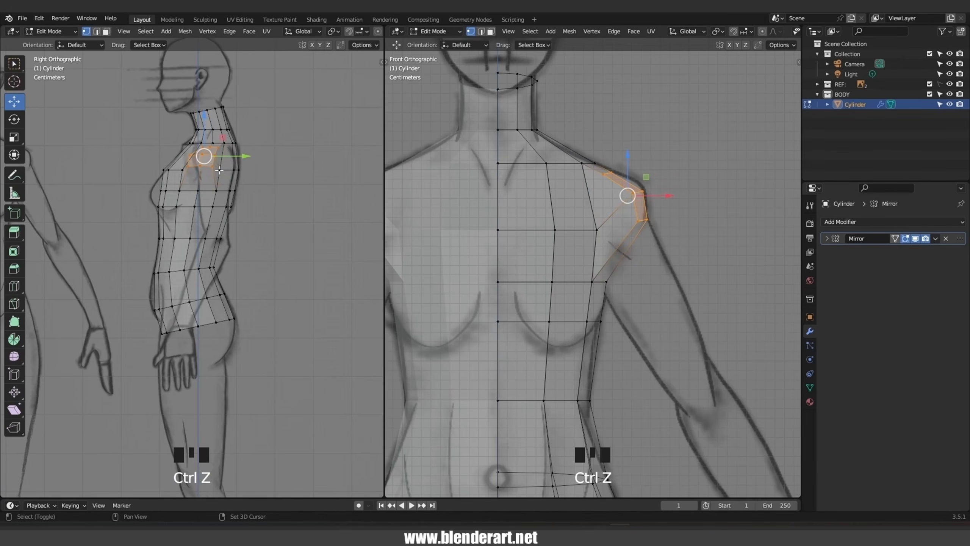
{"action": "left_click", "coordinate": [220, 170], "text": "shift"}
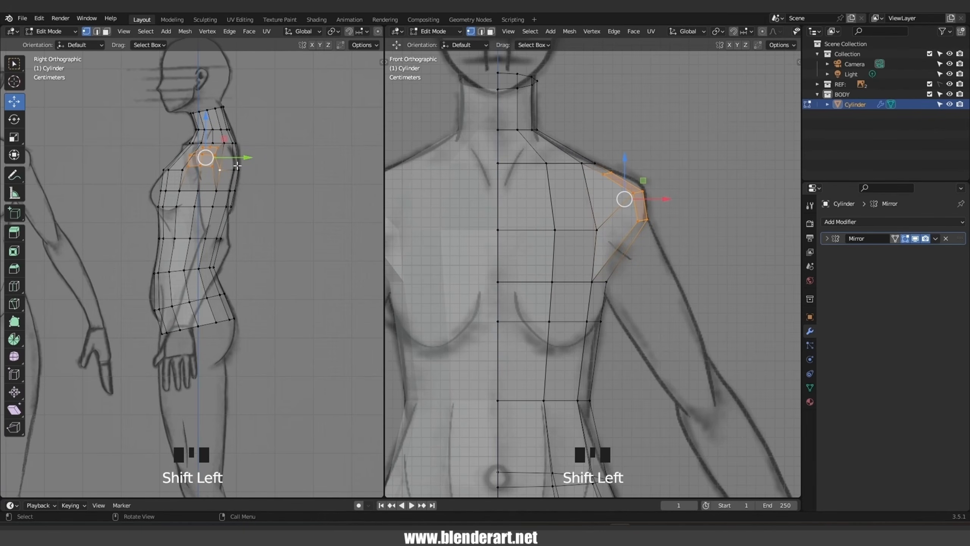
{"action": "left_click_drag", "start_coordinate": [244, 157], "coordinate": [257, 161]}
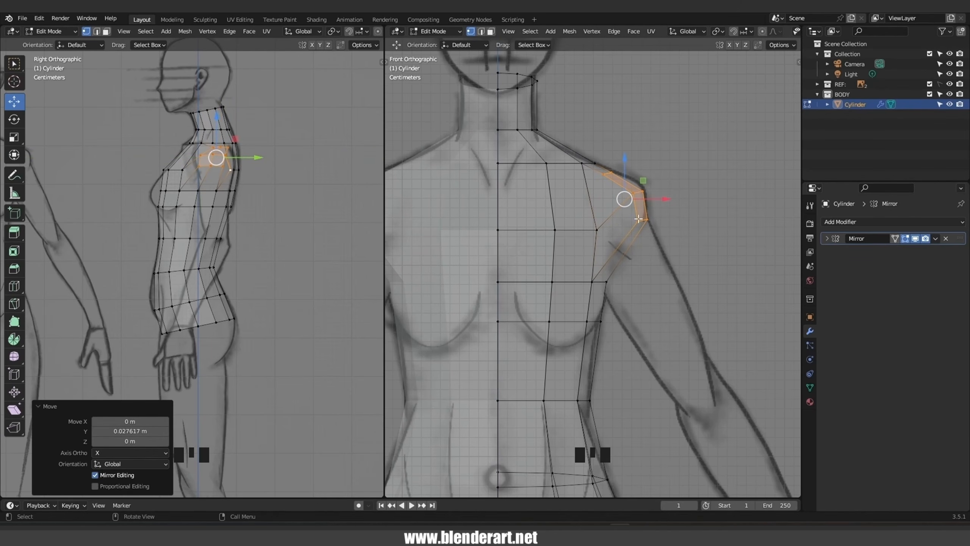
Turn off X-ray in both views and shift the vertex on top of the shoulder slightly backward and about 0.002 m up.
{"action": "key", "text": "alt+z"}
{"action": "mouse_move", "coordinate": [229, 172]}
{"action": "middle_mouse_down"}
{"action": "mouse_move", "coordinate": [241, 184]}
{"action": "mouse_move", "coordinate": [236, 250]}
{"action": "middle_mouse_up"}
{"action": "left_click", "coordinate": [231, 175]}
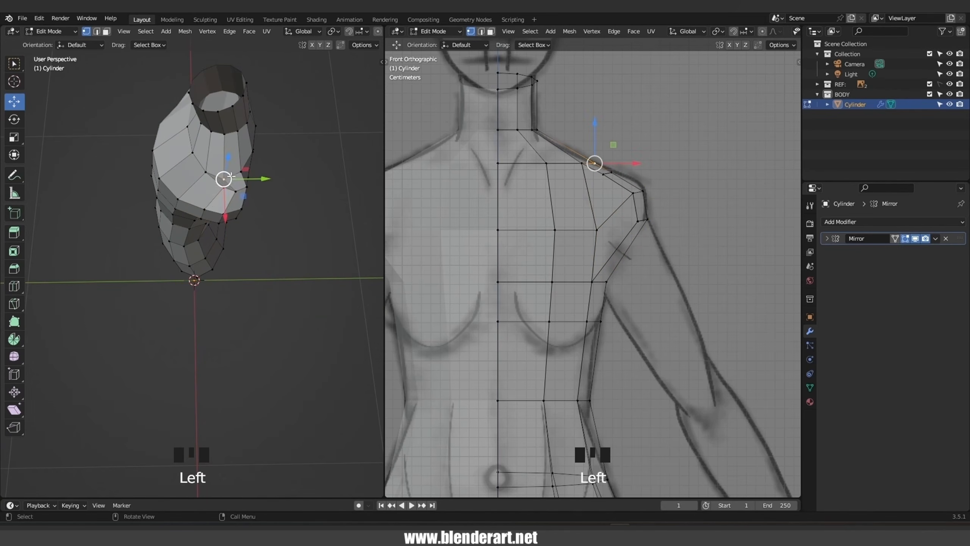
{"action": "left_click_drag", "start_coordinate": [244, 179], "coordinate": [236, 157]}
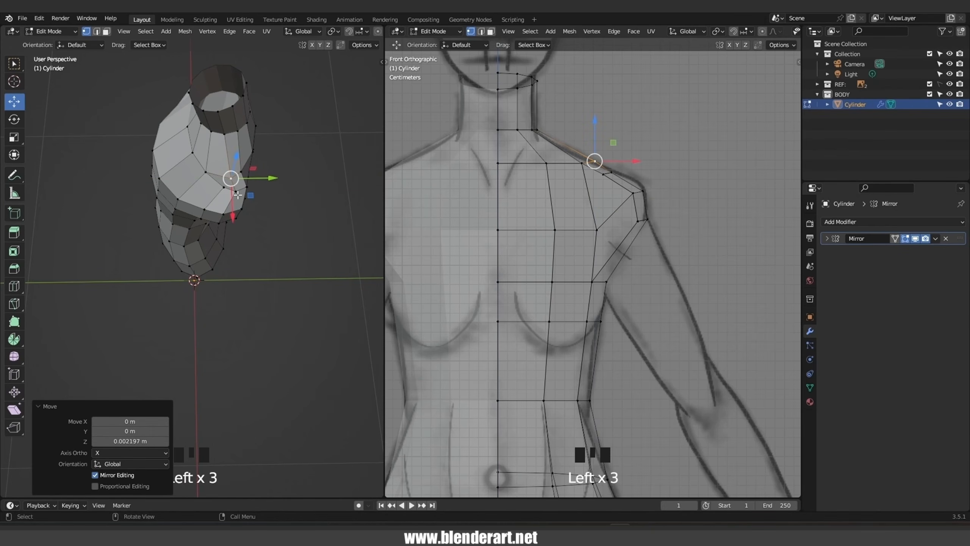
{"action": "middle_click_drag", "start_coordinate": [236, 157], "coordinate": [290, 164]}
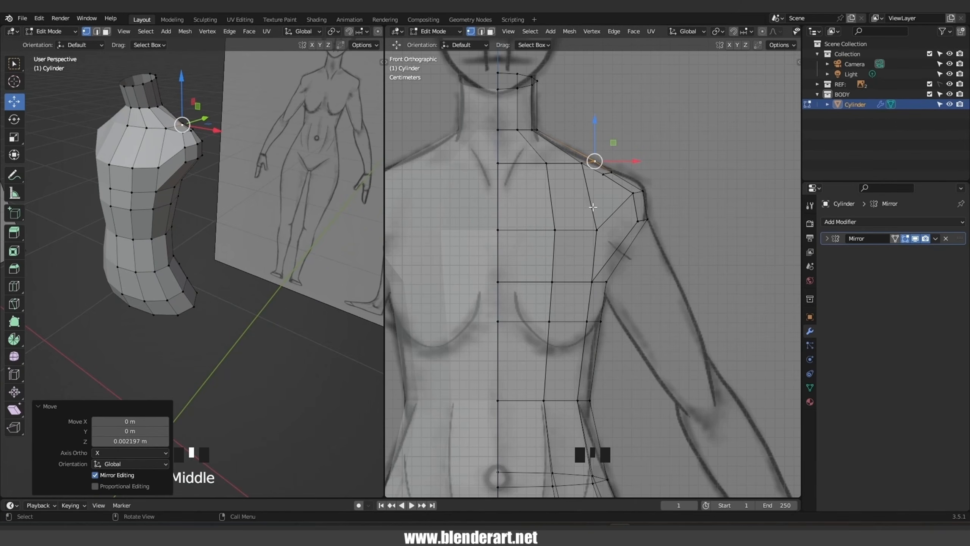
{"action": "key", "text": "KP_3"}
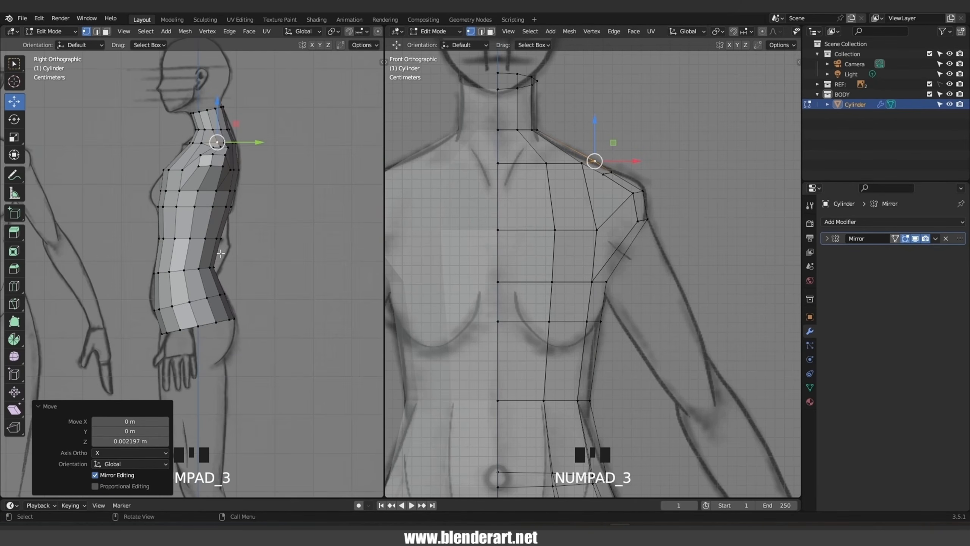
{"action": "key", "text": "alt+z"}
{"action": "scroll", "coordinate": [629, 222], "scroll_direction": "up", "scroll_amount": 2}
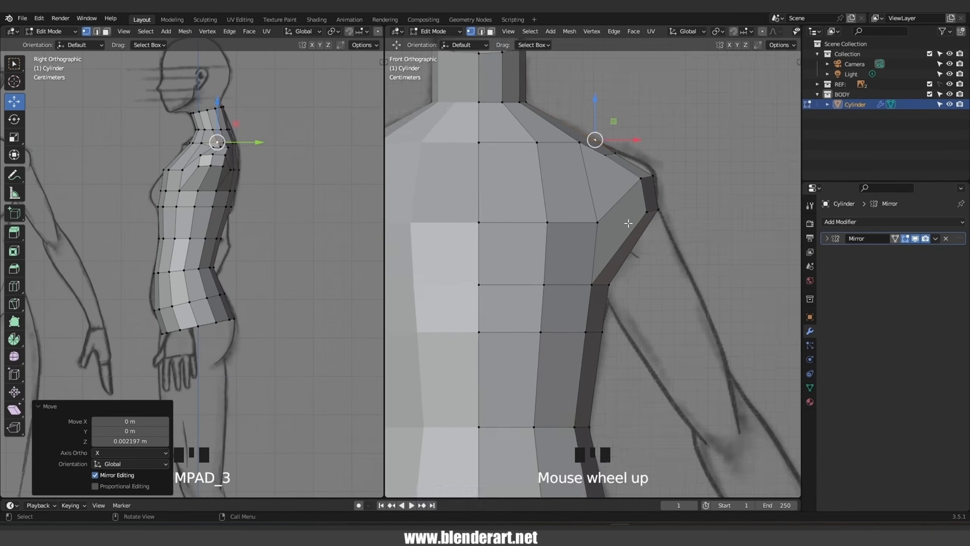
{"action": "middle_click_drag", "start_coordinate": [626, 221], "coordinate": [644, 269], "text": "shift"}
{"action": "scroll", "coordinate": [601, 261], "scroll_direction": "down", "scroll_amount": 1}
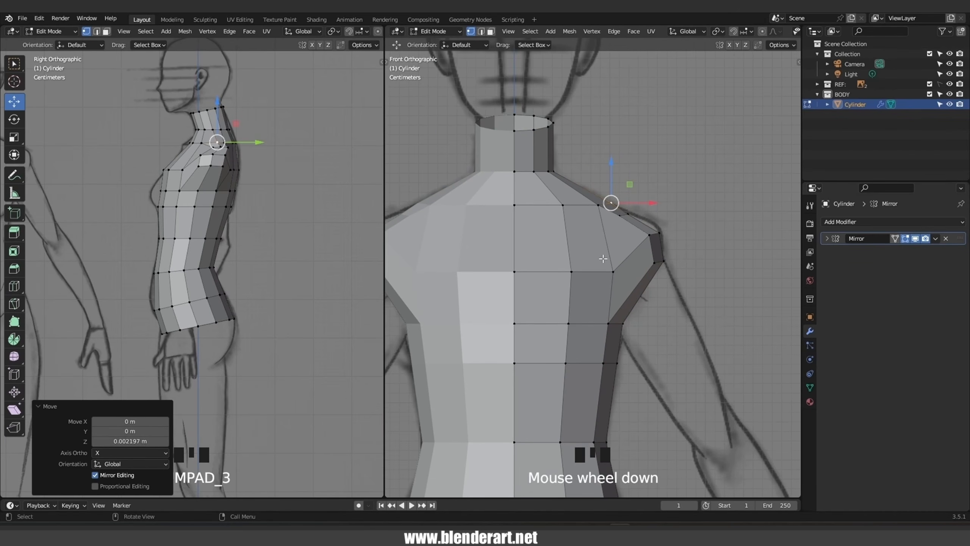
Try an irregular Knife cut across the upper chest faces and undo it.
{"action": "key", "text": "k"}
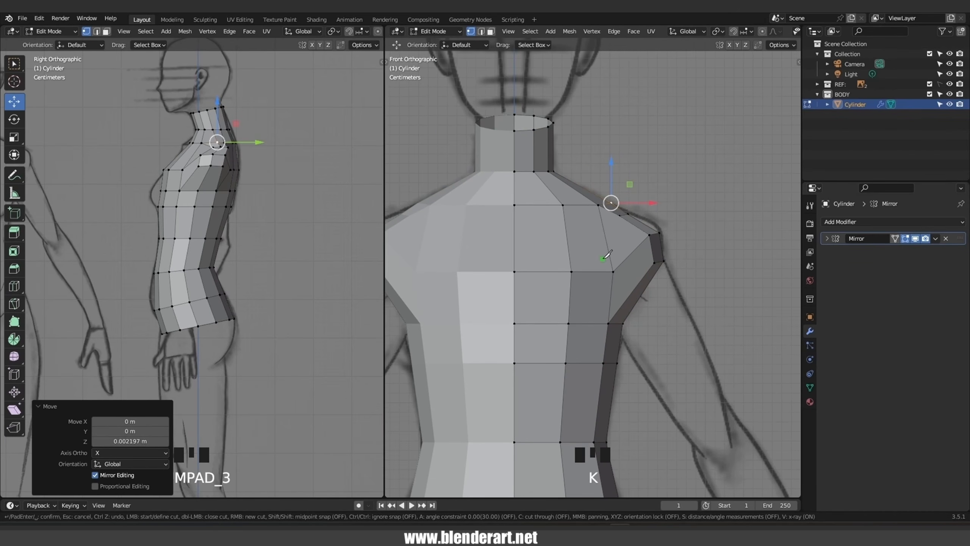
{"action": "left_click", "coordinate": [514, 239]}
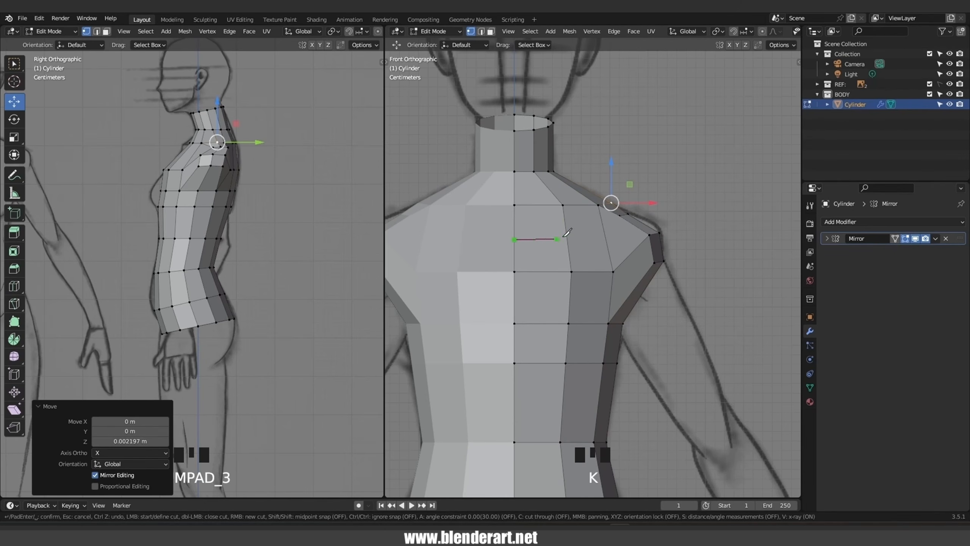
{"action": "left_click", "coordinate": [600, 239]}
{"action": "left_click", "coordinate": [580, 316]}
{"action": "left_click", "coordinate": [519, 290]}
{"action": "left_click", "coordinate": [533, 248]}
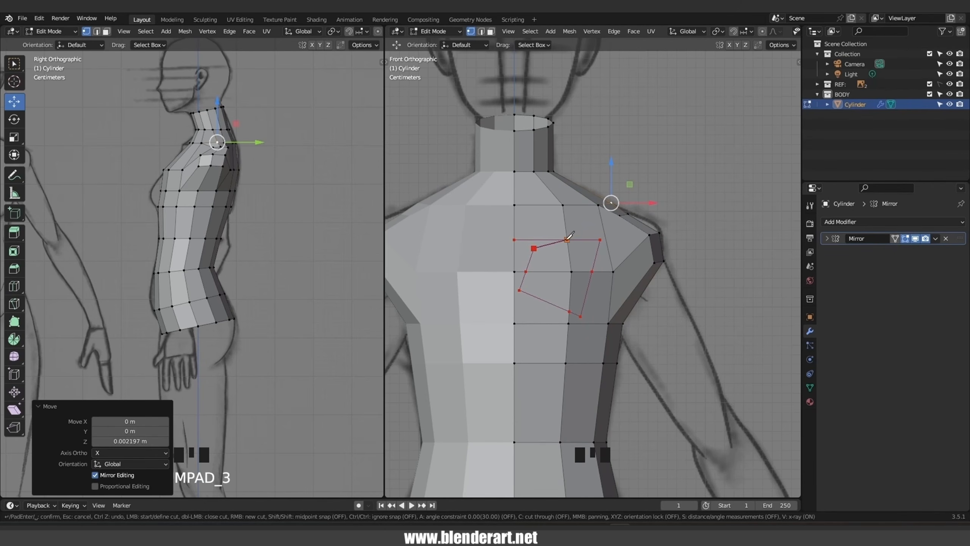
{"action": "left_click", "coordinate": [564, 239]}
{"action": "key", "text": "Return"}
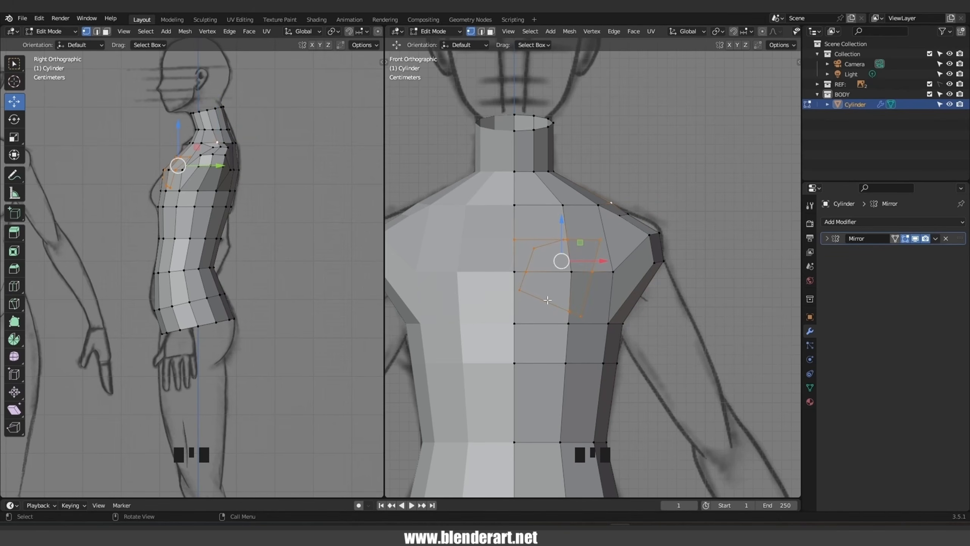
{"action": "key", "text": "ctrl+z"}
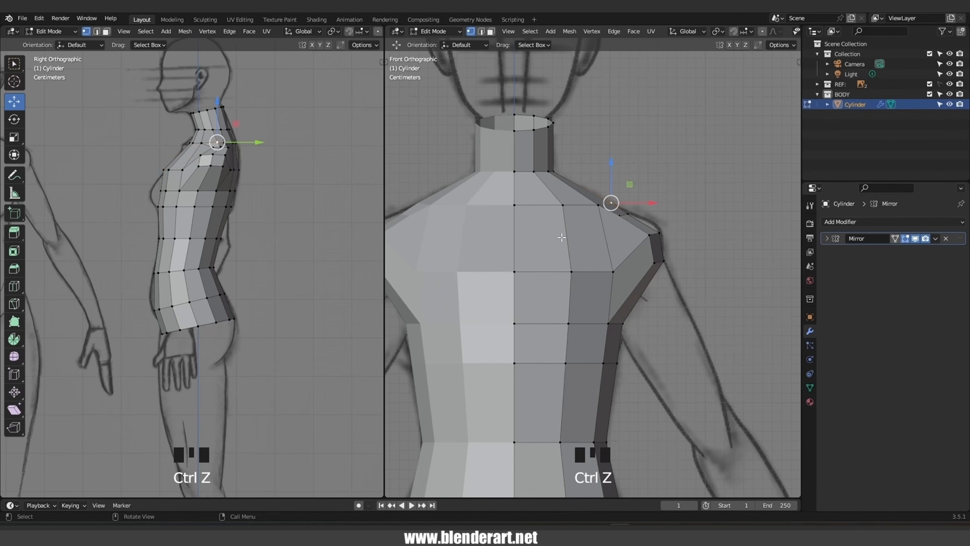
Knife-cut from the centre line straight across the upper chest into the shoulder face and down to the underarm edge.
{"action": "key", "text": "k"}
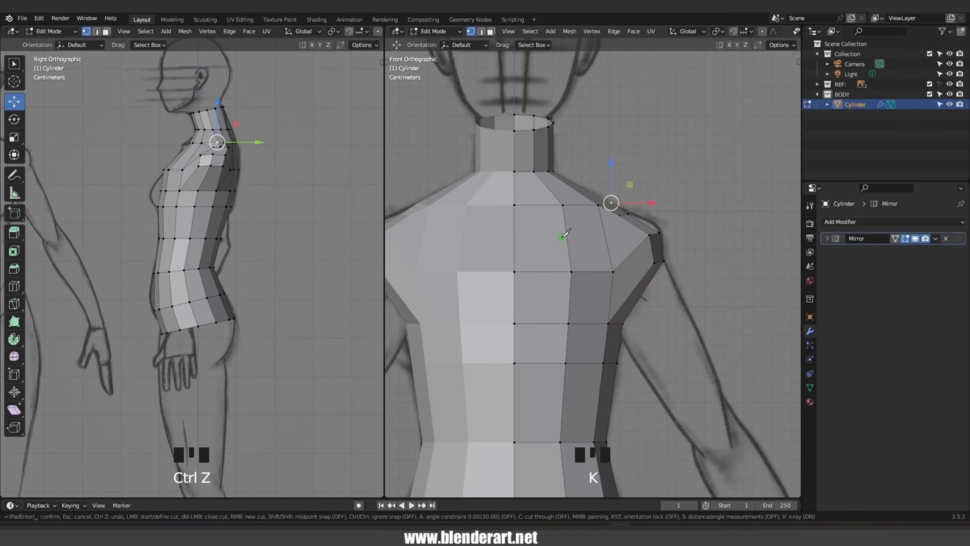
{"action": "left_click", "coordinate": [514, 236]}
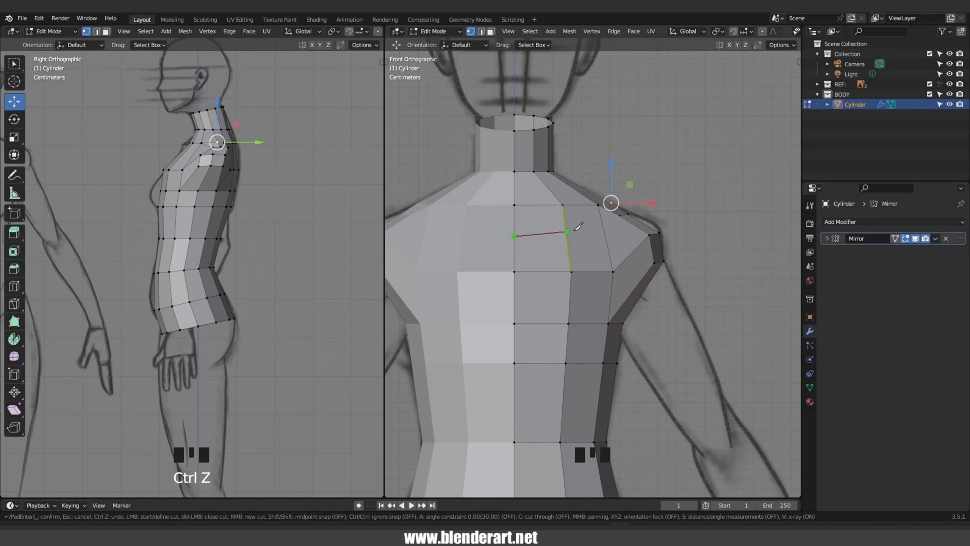
{"action": "left_click", "coordinate": [621, 236]}
{"action": "left_click", "coordinate": [635, 287]}
{"action": "key", "text": "Return"}
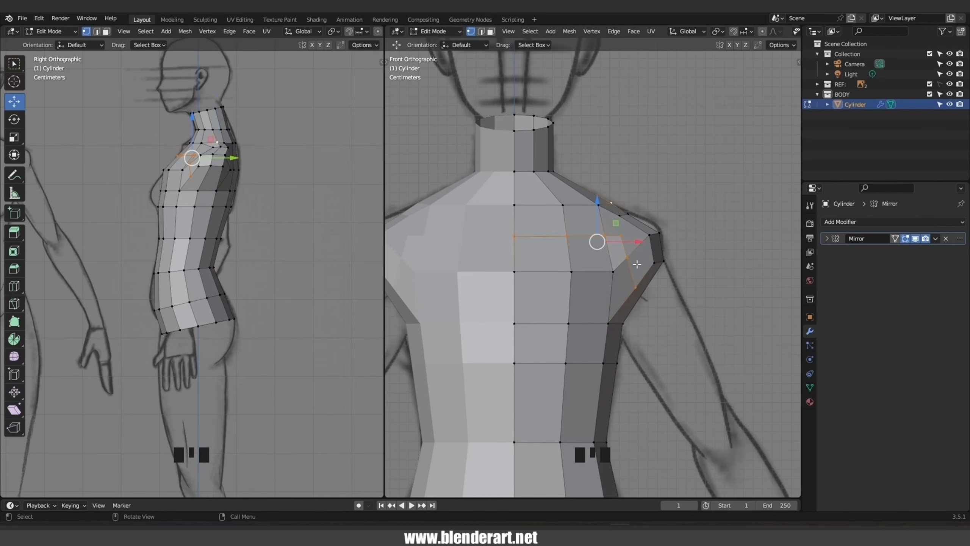
Split the irregular front shoulder face by connecting the cut's corner vertex to the vertex above it on the shoulder.
{"action": "scroll", "coordinate": [637, 264], "scroll_direction": "up", "scroll_amount": 2}
{"action": "middle_click_drag", "start_coordinate": [636, 264], "coordinate": [597, 331]}
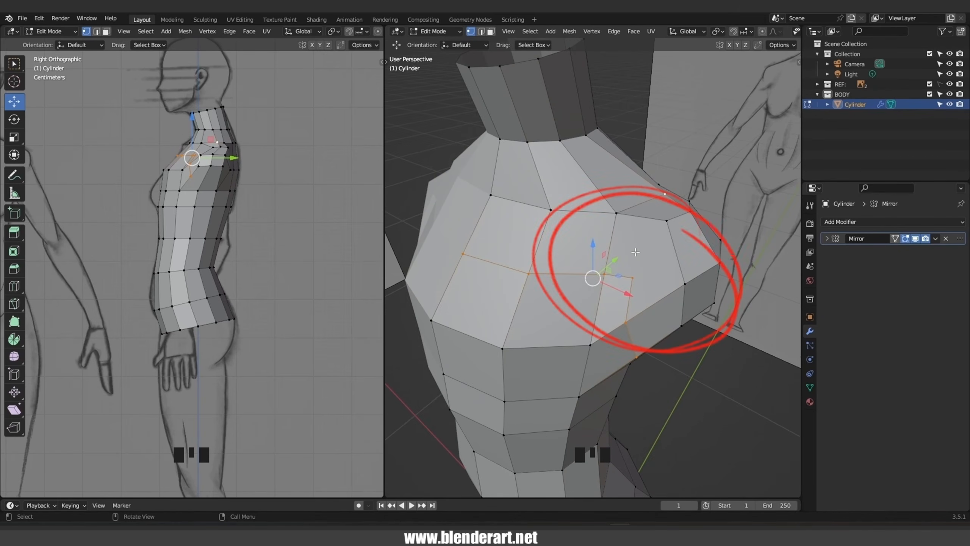
{"action": "key", "text": "3"}
{"action": "left_click", "coordinate": [637, 221]}
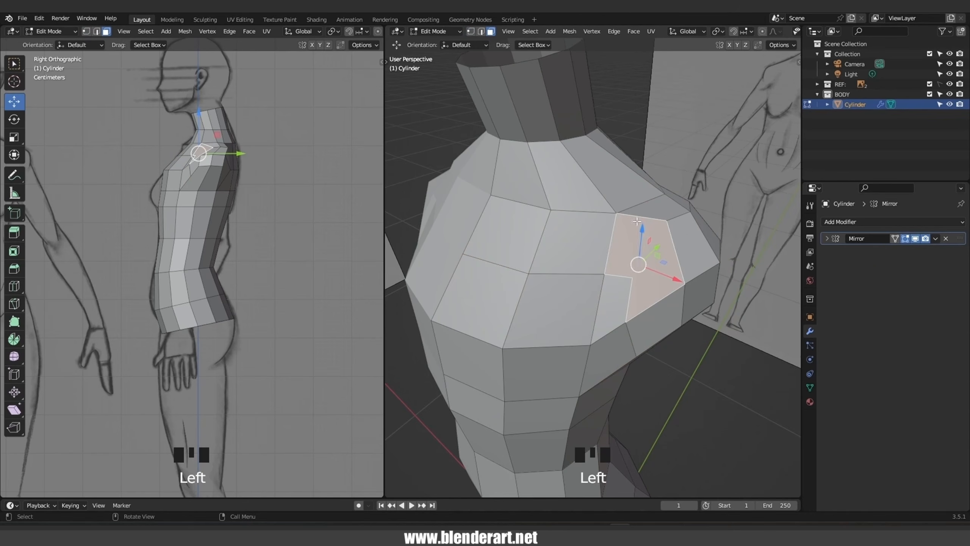
{"action": "key", "text": "1"}
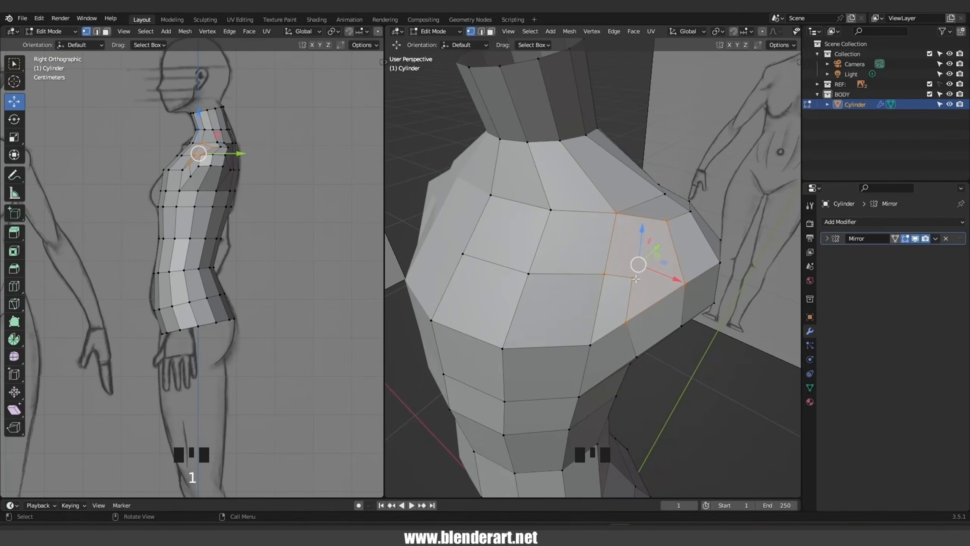
{"action": "left_click", "coordinate": [663, 261]}
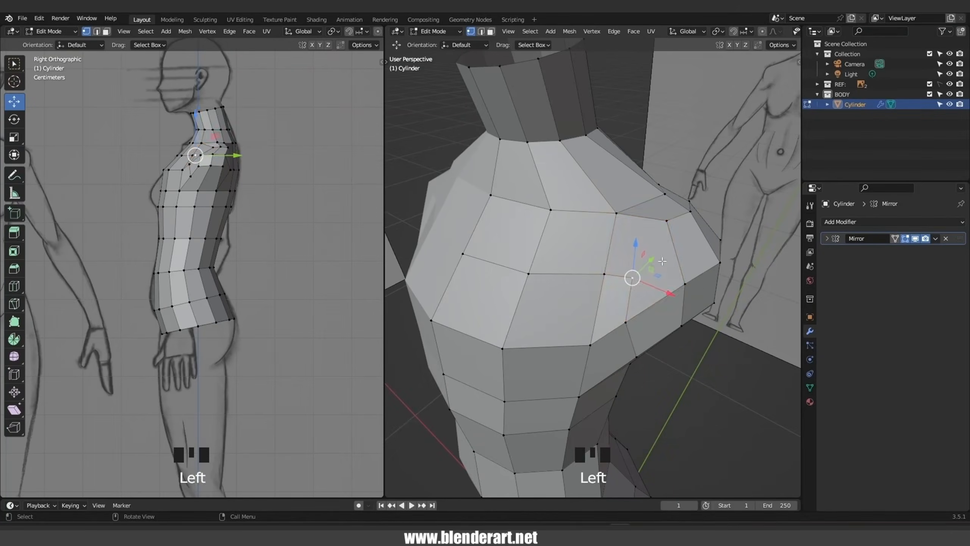
{"action": "left_click", "coordinate": [673, 225], "text": "shift"}
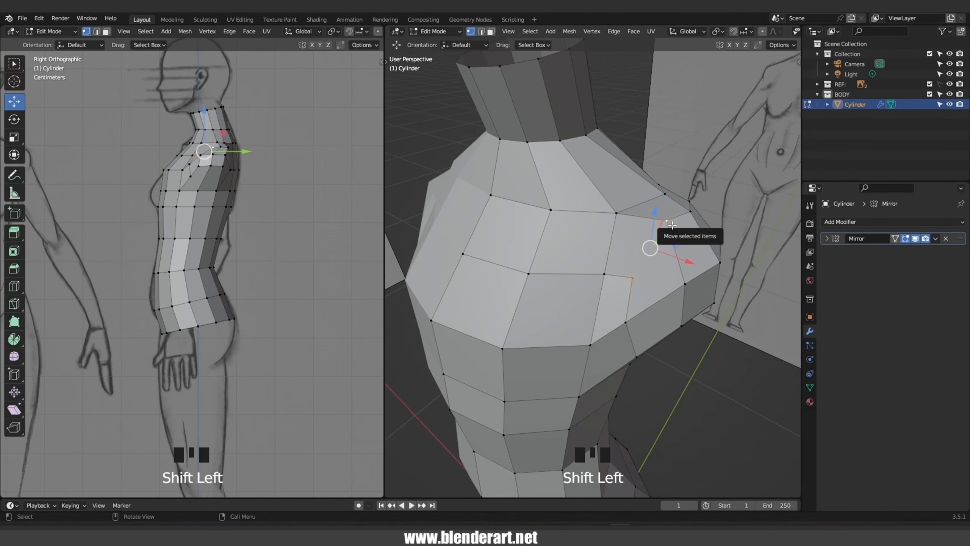
{"action": "key", "text": "j"}
Move the front and middle vertices on top of the shoulder slightly forward along Y to even out their spacing.
{"action": "middle_click_drag", "start_coordinate": [664, 229], "coordinate": [622, 260]}
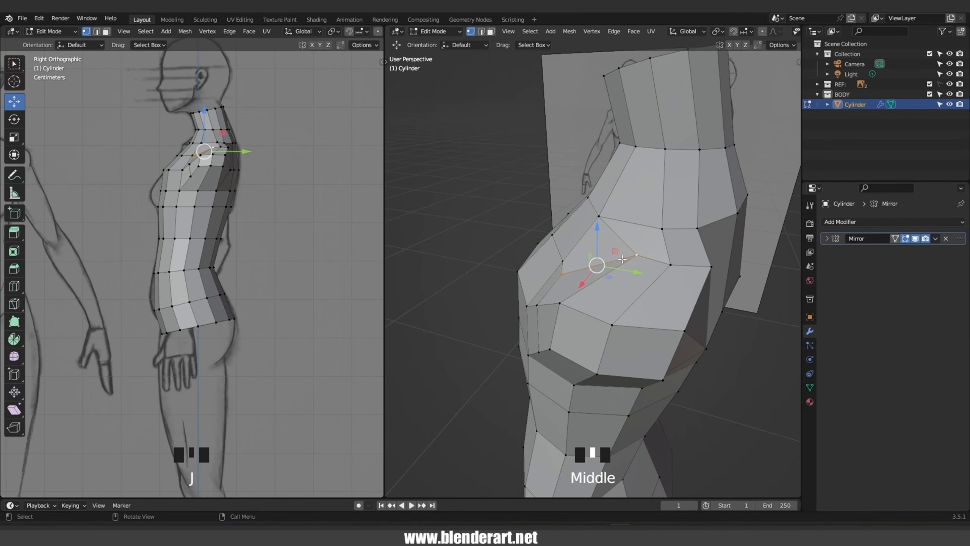
{"action": "left_click", "coordinate": [636, 258]}
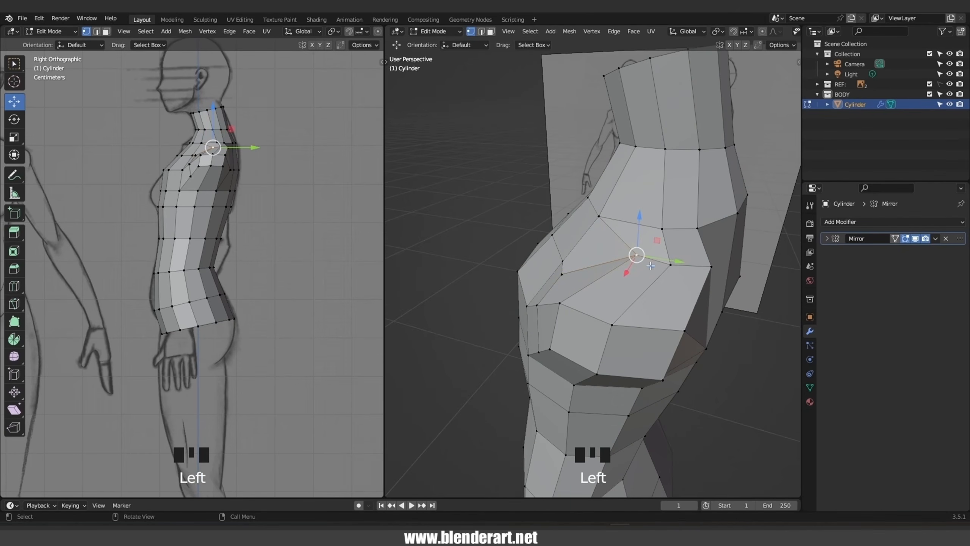
{"action": "left_click_drag", "start_coordinate": [678, 260], "coordinate": [640, 265]}
{"action": "left_click", "coordinate": [670, 264]}
{"action": "left_click_drag", "start_coordinate": [709, 272], "coordinate": [683, 271]}
{"action": "left_click", "coordinate": [711, 266]}
{"action": "middle_click_drag", "start_coordinate": [711, 266], "coordinate": [701, 290]}
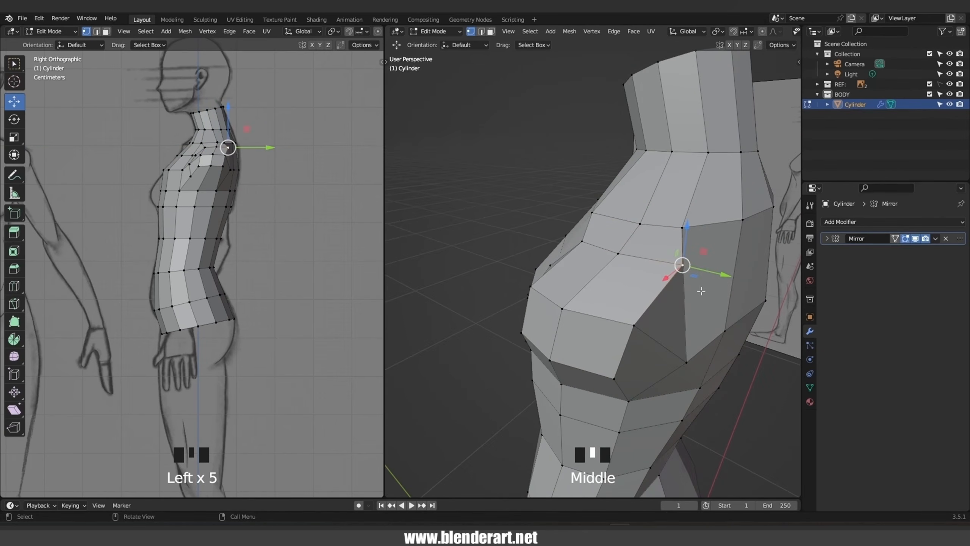
Knife-cut from the centre line across the upper back into the rear shoulder face and down to the underarm edge.
{"action": "left_click", "coordinate": [686, 361]}
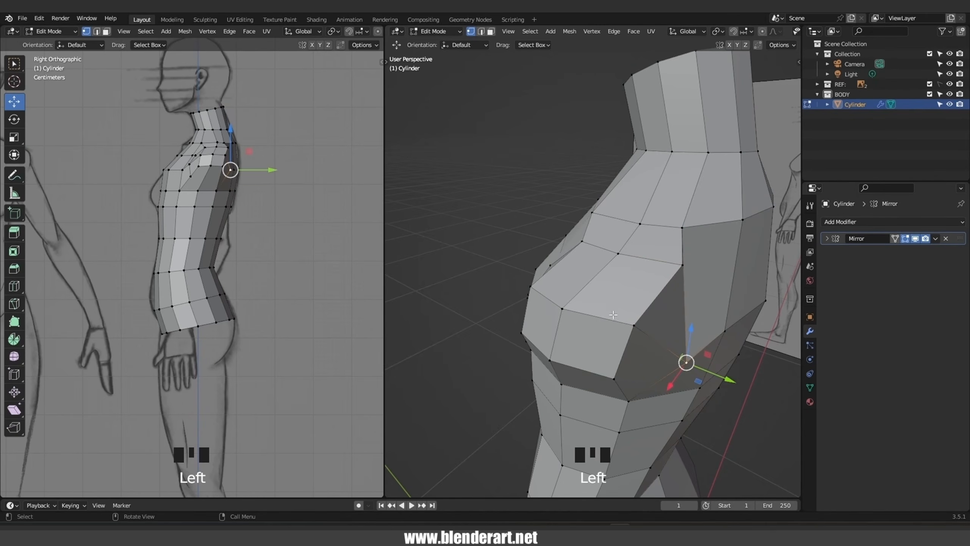
{"action": "middle_click_drag", "start_coordinate": [687, 362], "coordinate": [610, 264]}
{"action": "scroll", "coordinate": [679, 289], "scroll_direction": "down", "scroll_amount": 2}
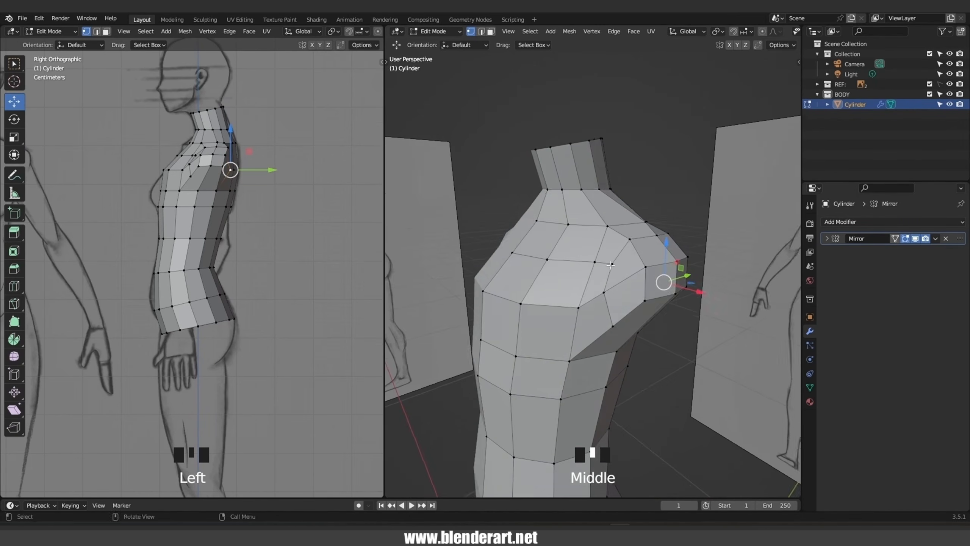
{"action": "middle_click_drag", "start_coordinate": [610, 306], "coordinate": [458, 300]}
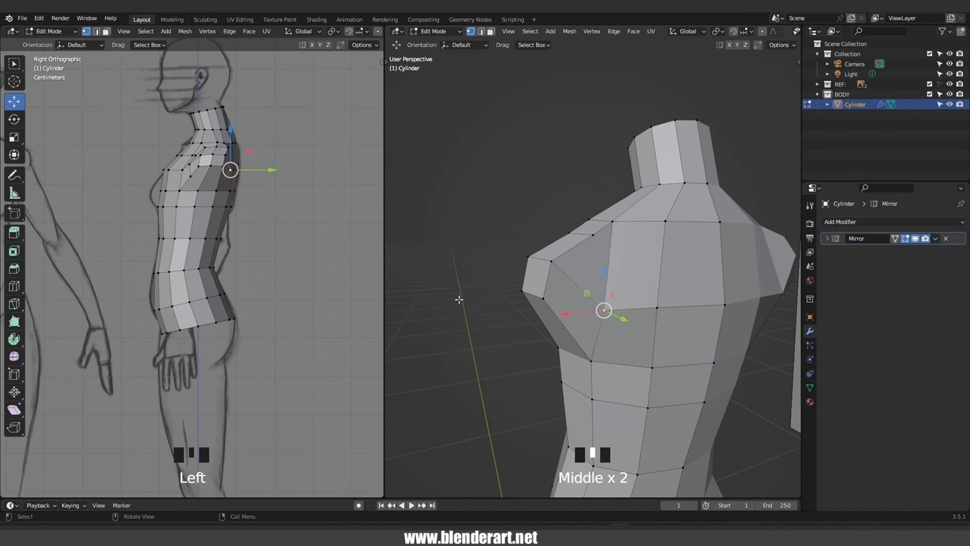
{"action": "key", "text": "ctrl+KP_1"}
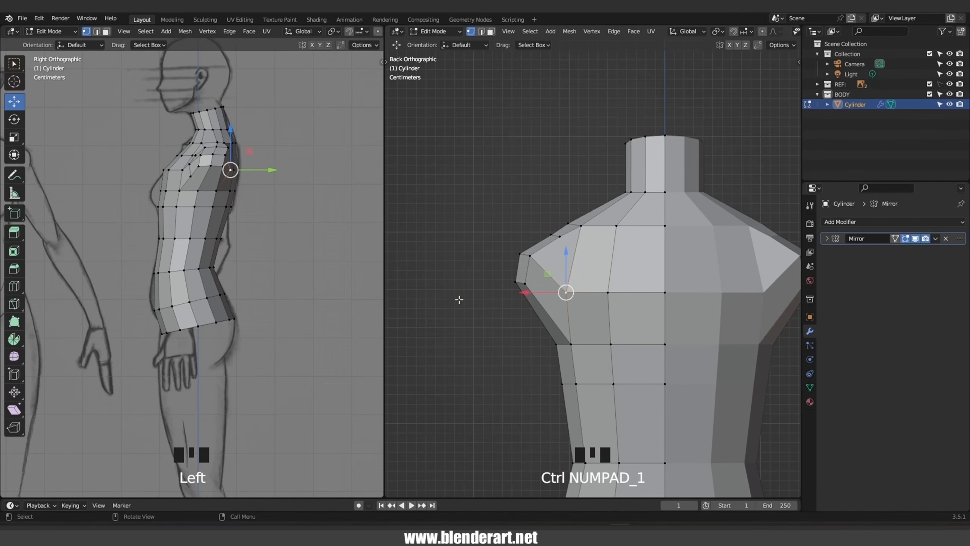
{"action": "scroll", "coordinate": [458, 299], "scroll_direction": "up", "scroll_amount": 3}
{"action": "middle_click_drag", "start_coordinate": [503, 298], "coordinate": [499, 268], "text": "shift"}
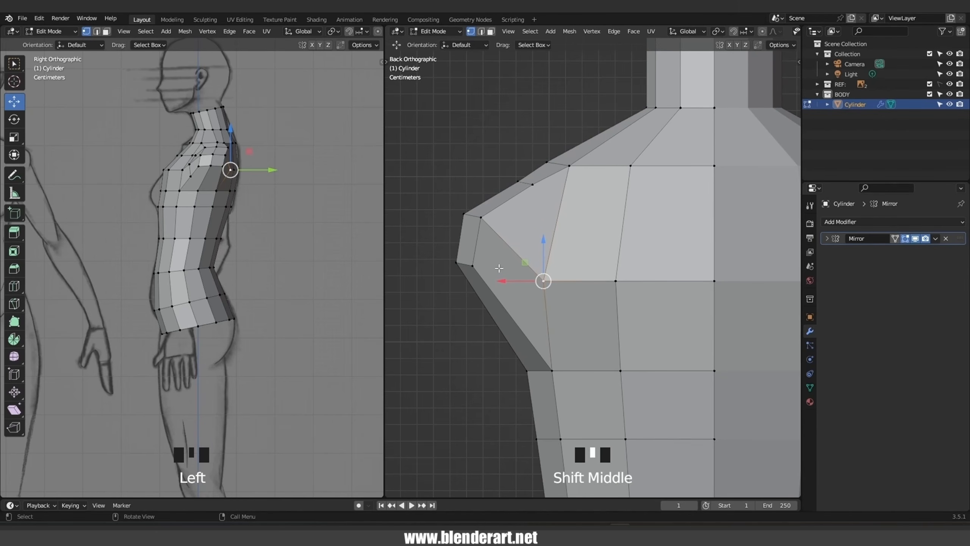
{"action": "key", "text": "k"}
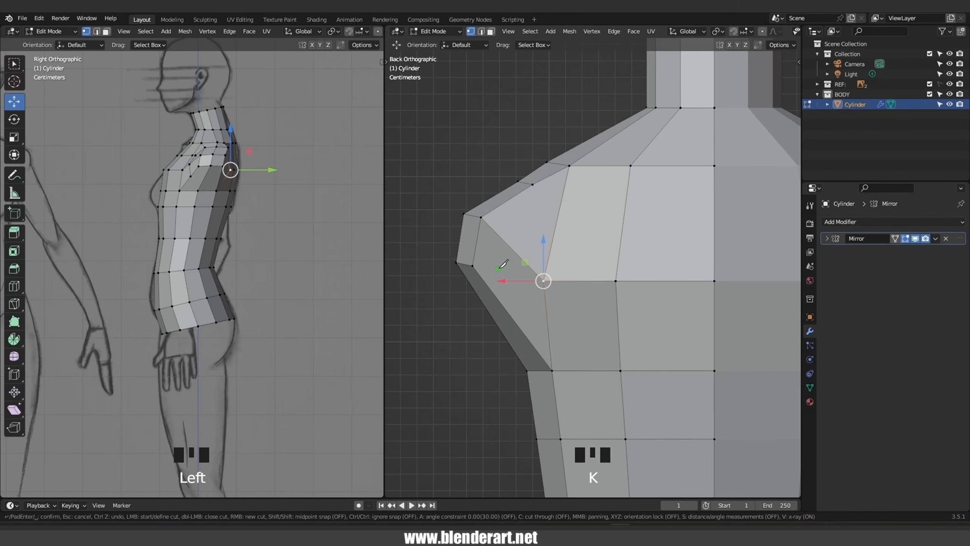
{"action": "left_click", "coordinate": [714, 221]}
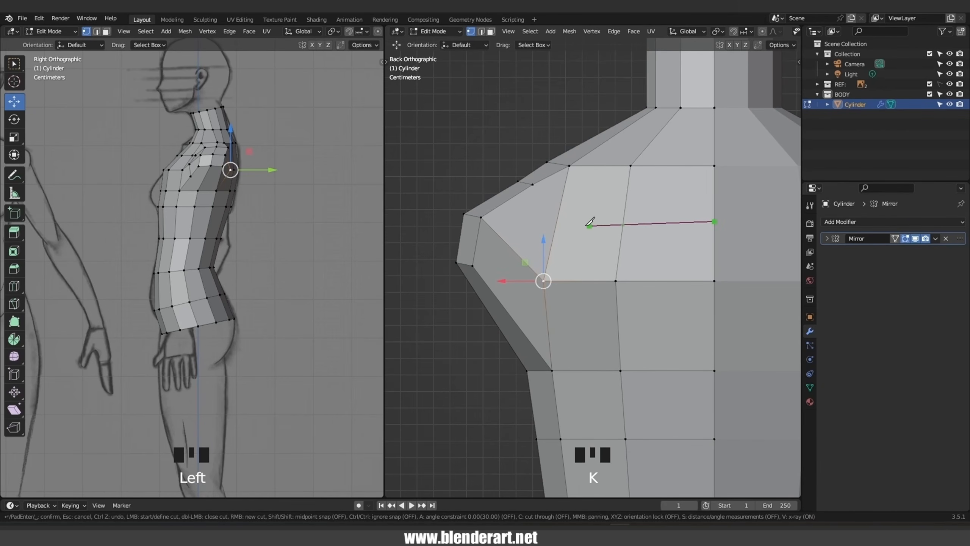
{"action": "left_click", "coordinate": [535, 218]}
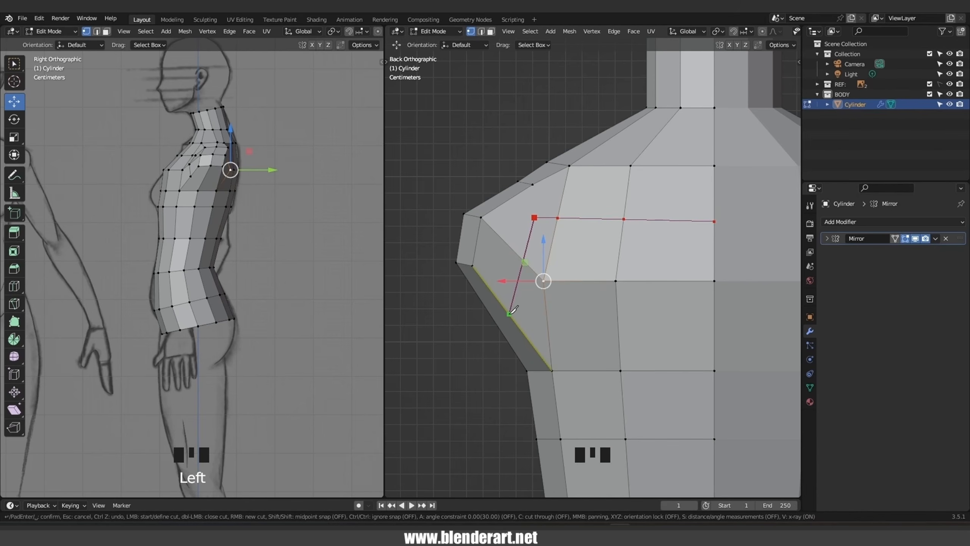
{"action": "left_click", "coordinate": [510, 313]}
{"action": "key", "text": "Return"}
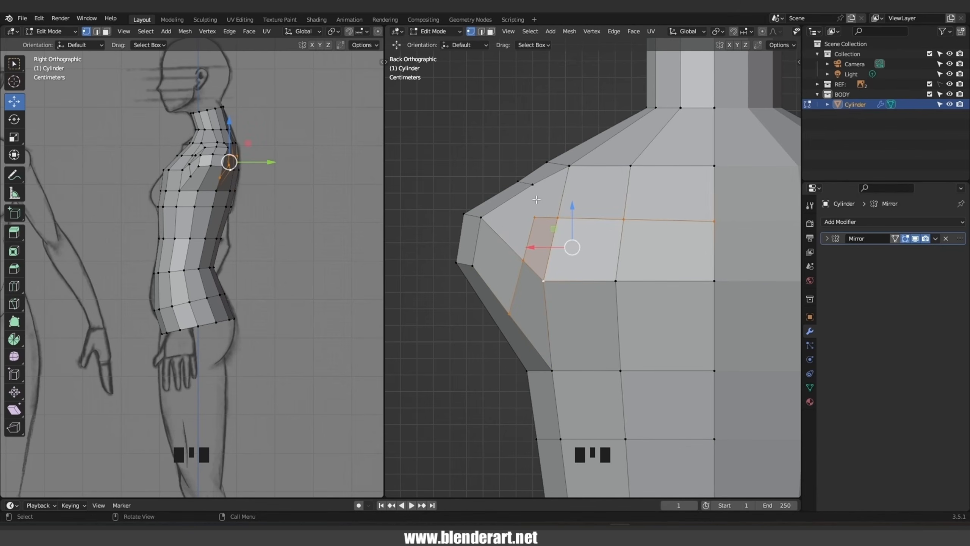
Connect the back cut's corner vertex to the vertex above it on the shoulder's upper edge.
{"action": "left_click", "coordinate": [533, 185]}
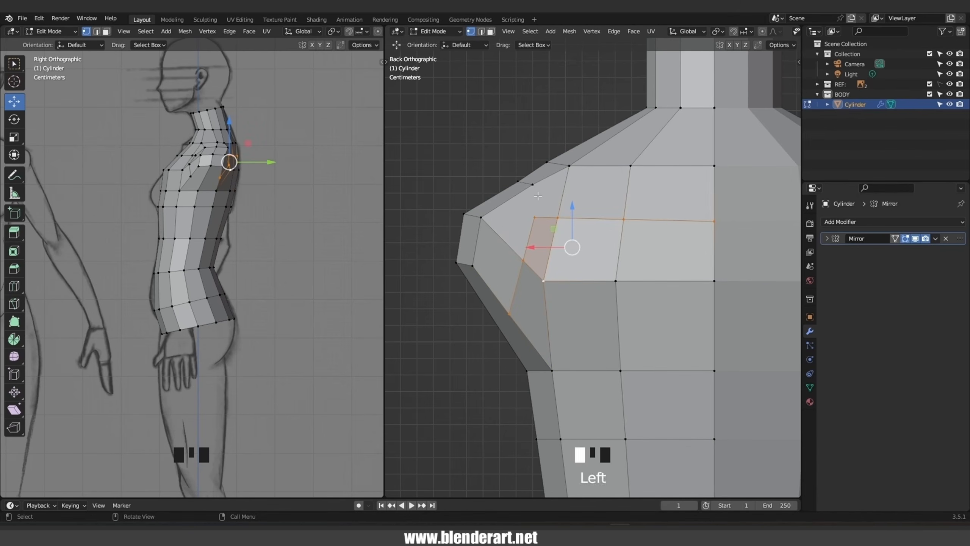
{"action": "left_click", "coordinate": [536, 216], "text": "shift"}
{"action": "key", "text": "j"}
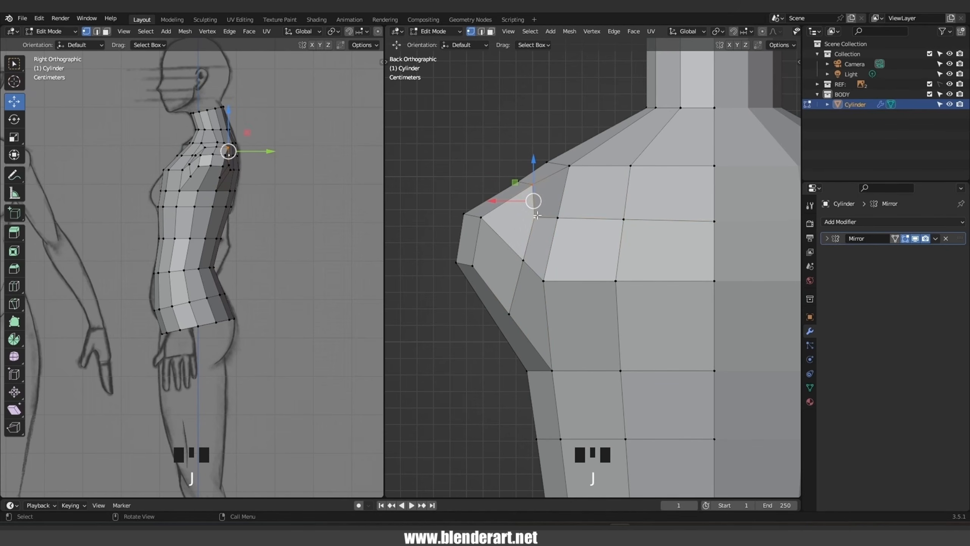
Move the back cut's corner vertex slightly backward, and move a vertex on top of the shoulder about 0.014 m backward along Y.
{"action": "middle_click_drag", "start_coordinate": [537, 216], "coordinate": [603, 320]}
{"action": "left_click", "coordinate": [629, 319]}
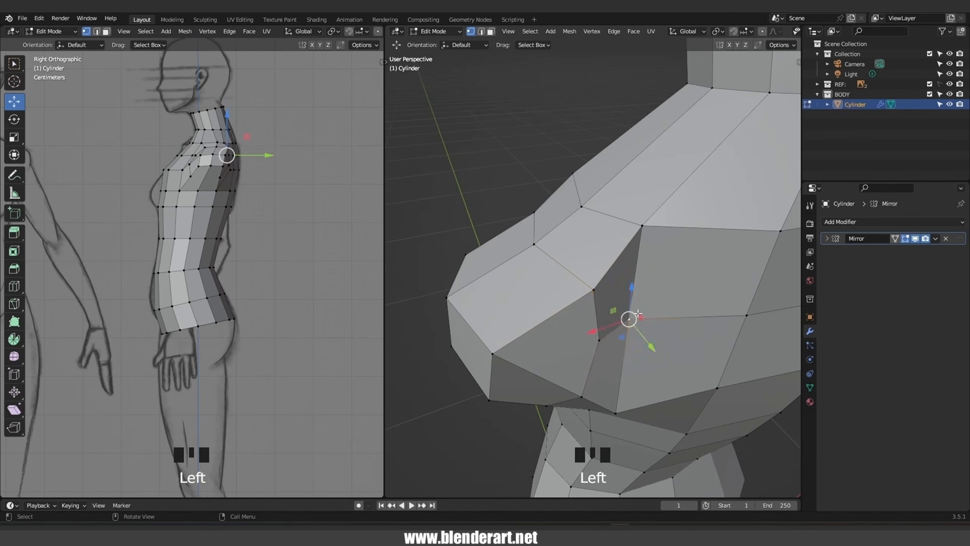
{"action": "scroll", "coordinate": [647, 341], "scroll_direction": "down", "scroll_amount": 2}
{"action": "left_click_drag", "start_coordinate": [632, 318], "coordinate": [639, 327]}
{"action": "left_click", "coordinate": [621, 253]}
{"action": "left_click_drag", "start_coordinate": [639, 262], "coordinate": [654, 272]}
{"action": "middle_click_drag", "start_coordinate": [653, 272], "coordinate": [651, 307]}
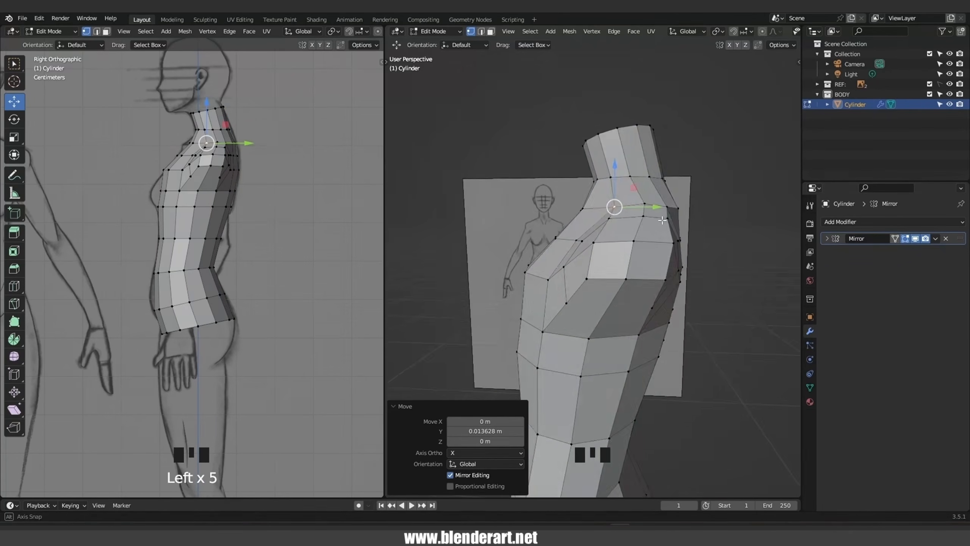
{"action": "middle_click_drag", "start_coordinate": [658, 225], "coordinate": [672, 172]}
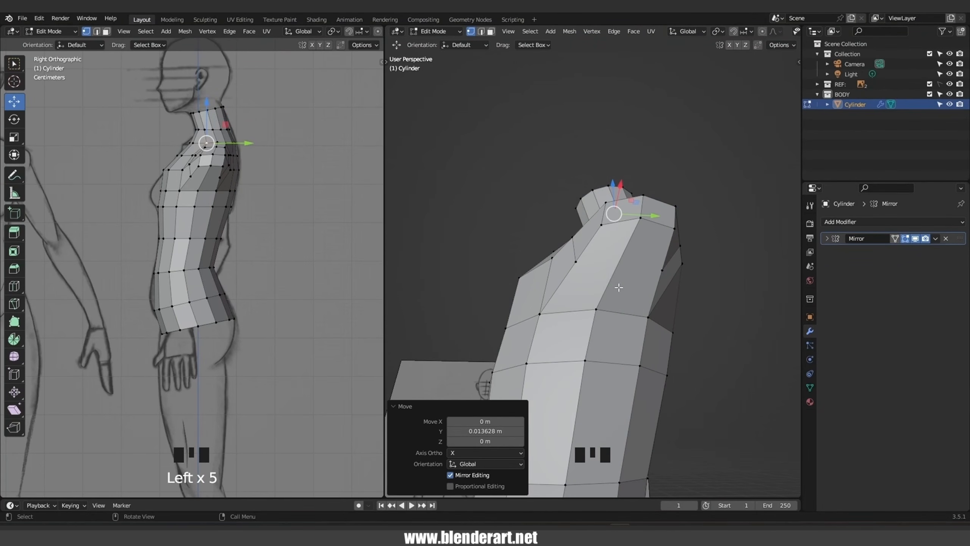
Delete the two faces on the underside of the shoulder to open a hole for the arm.
{"action": "key", "text": "3"}
{"action": "middle_click_drag", "start_coordinate": [619, 288], "coordinate": [576, 170]}
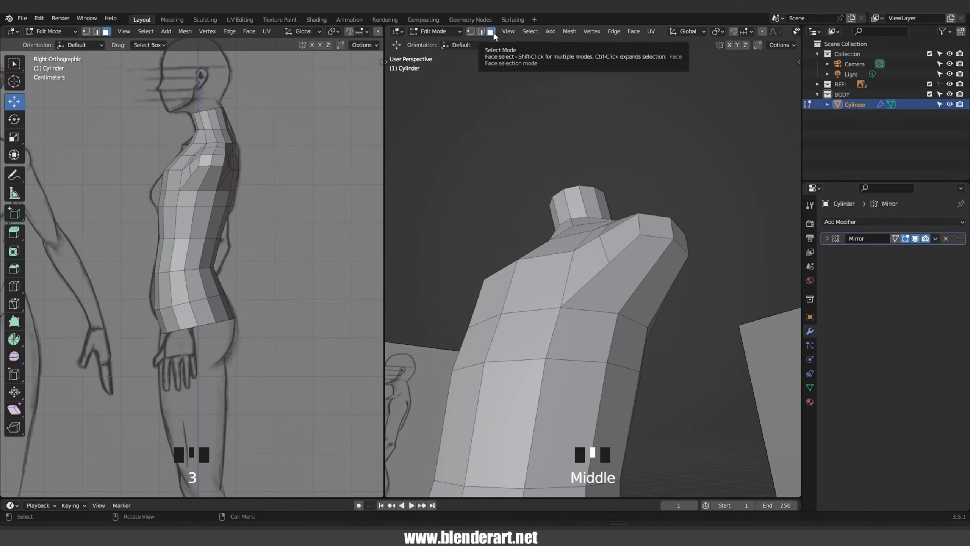
{"action": "left_click", "coordinate": [626, 271], "text": "shift"}
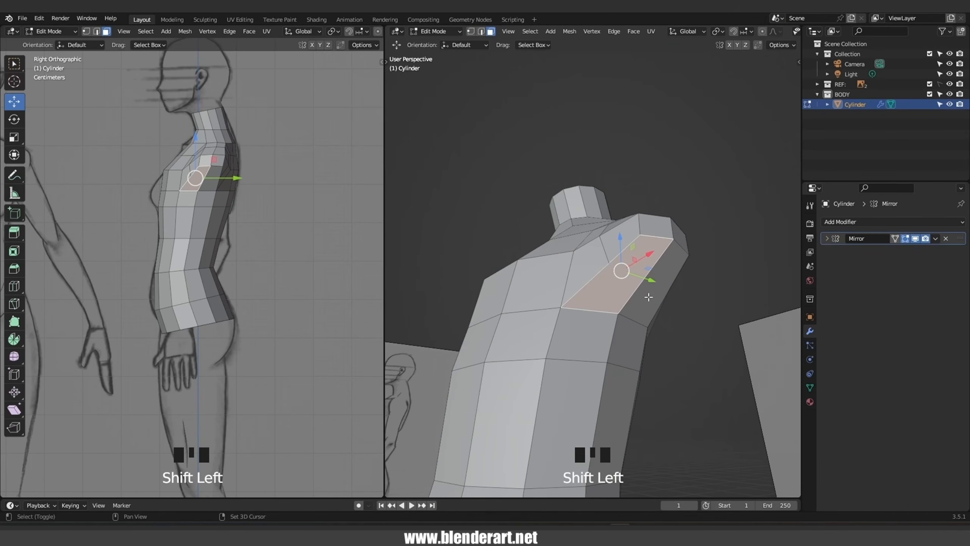
{"action": "left_click", "coordinate": [649, 272], "text": "shift"}
{"action": "middle_click_drag", "start_coordinate": [649, 272], "coordinate": [610, 279]}
{"action": "key", "text": "x"}
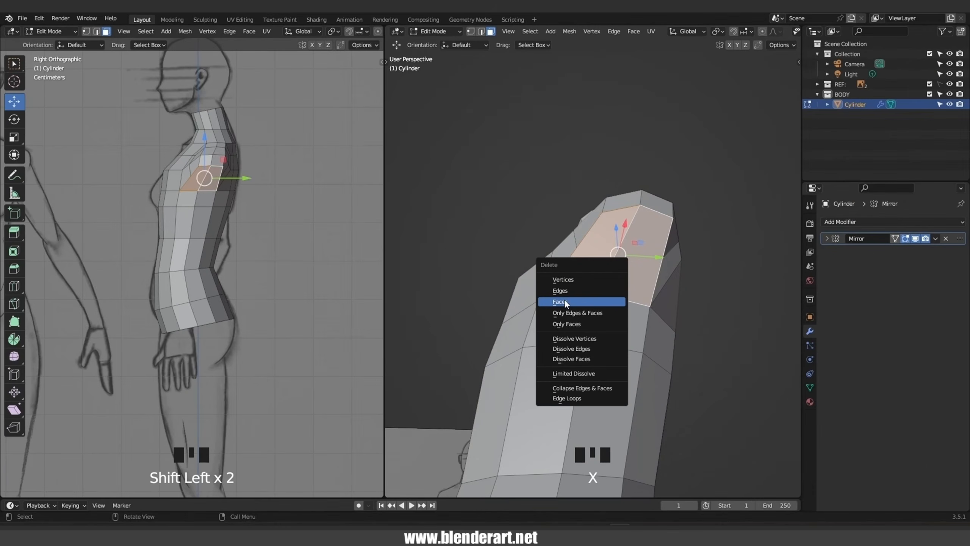
{"action": "left_click", "coordinate": [577, 302]}
Extrude the arm opening's edge loop down the reference arm, about 0.025 m along X and -0.048 m along Z.
{"action": "middle_click_drag", "start_coordinate": [577, 302], "coordinate": [609, 274]}
{"action": "key", "text": "1"}
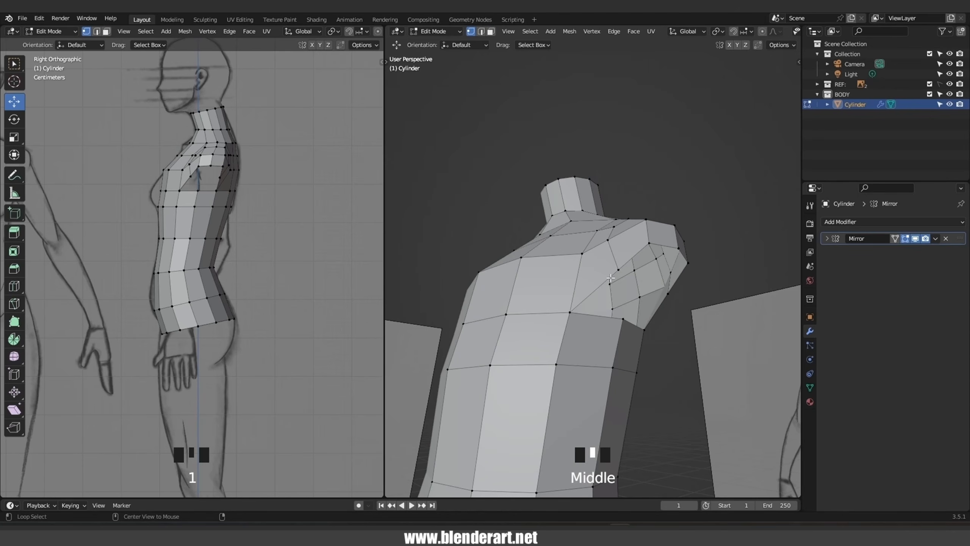
{"action": "left_click", "coordinate": [610, 278], "text": "alt"}
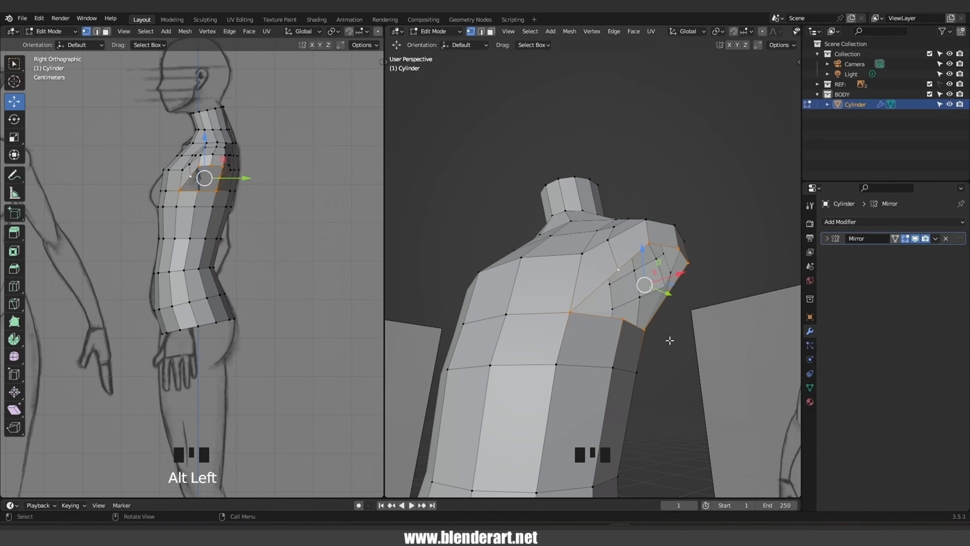
{"action": "key", "text": "KP_1"}
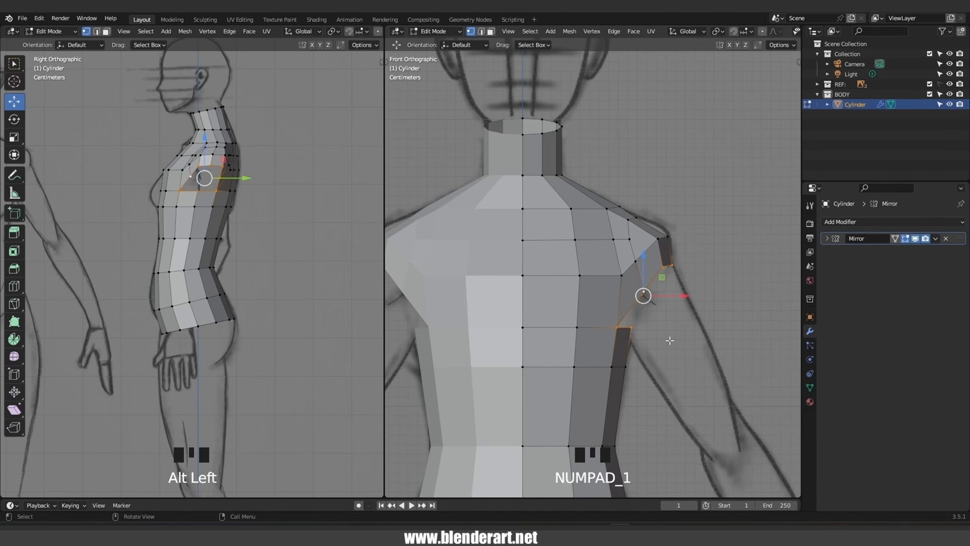
{"action": "key", "text": "e"}
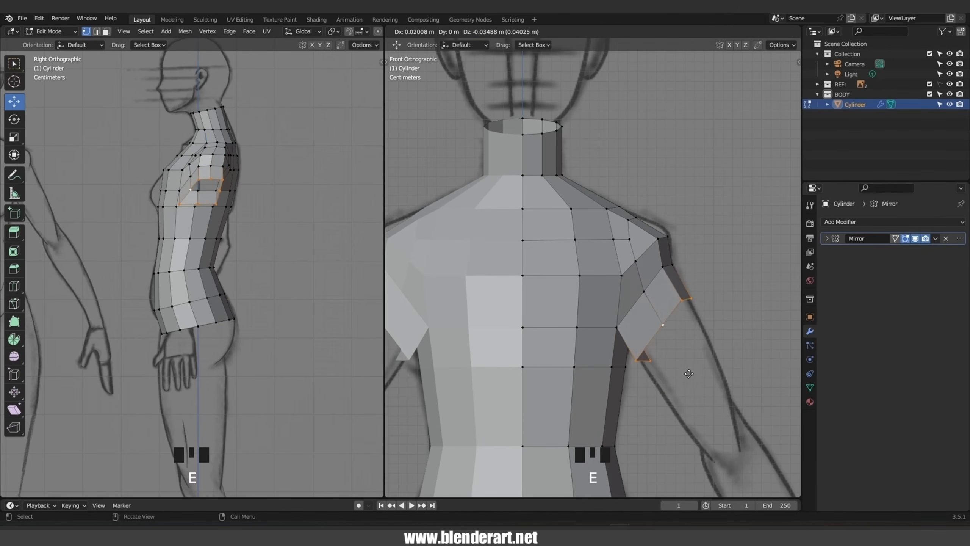
{"action": "left_click", "coordinate": [694, 385]}
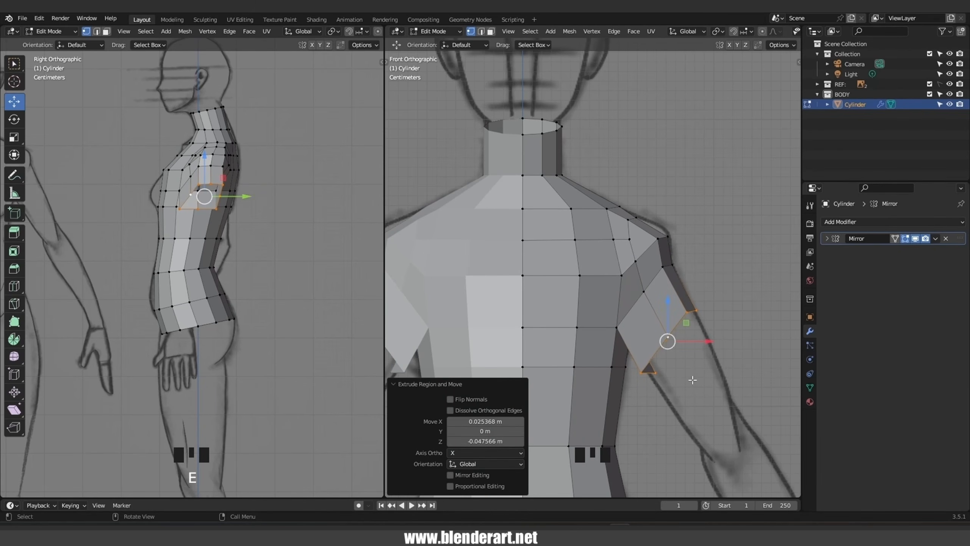
{"action": "middle_click_drag", "start_coordinate": [692, 380], "coordinate": [612, 348]}
{"action": "scroll", "coordinate": [612, 344], "scroll_direction": "down", "scroll_amount": 2}
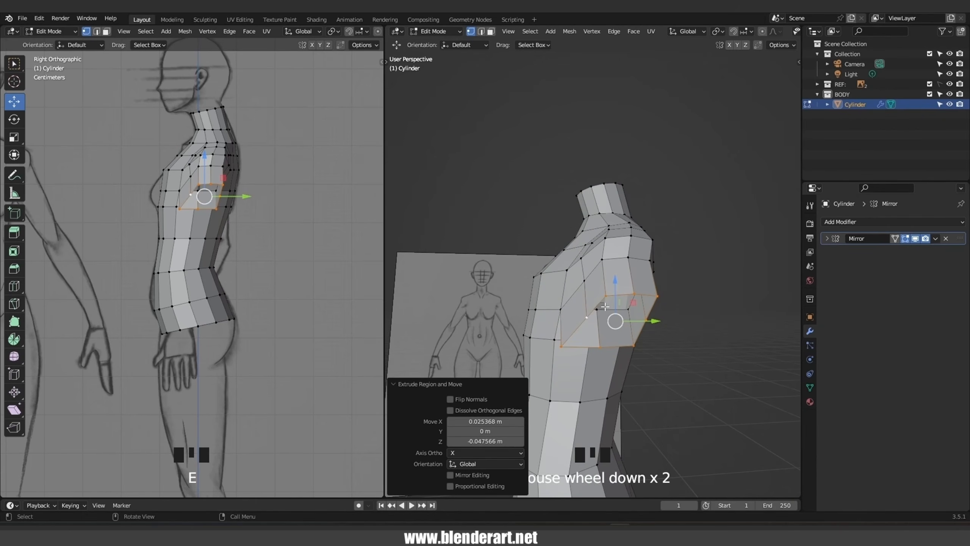
Search the add-on preferences for LoopTools, save the preferences with it enabled, and close the preferences window.
{"action": "left_click", "coordinate": [106, 116]}
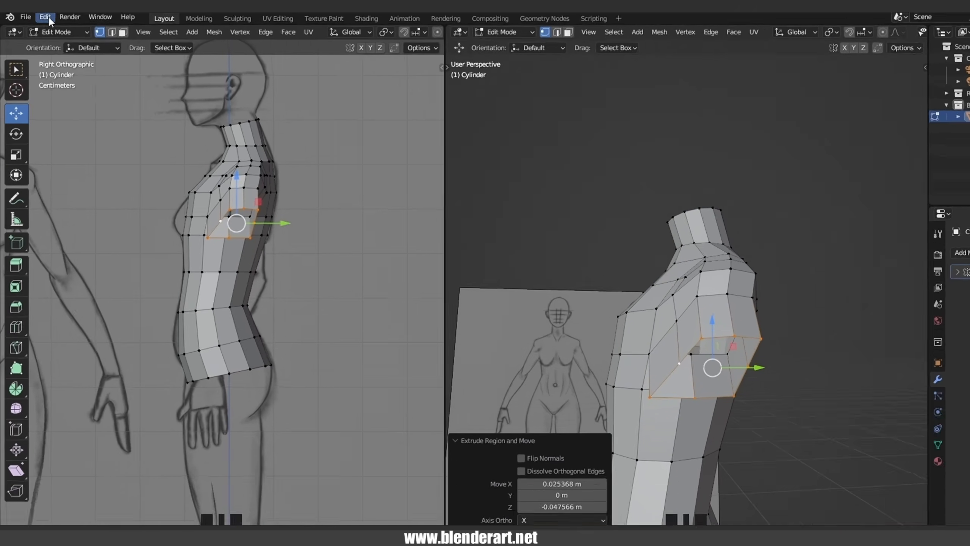
{"action": "left_click", "coordinate": [40, 18]}
{"action": "left_click", "coordinate": [56, 166]}
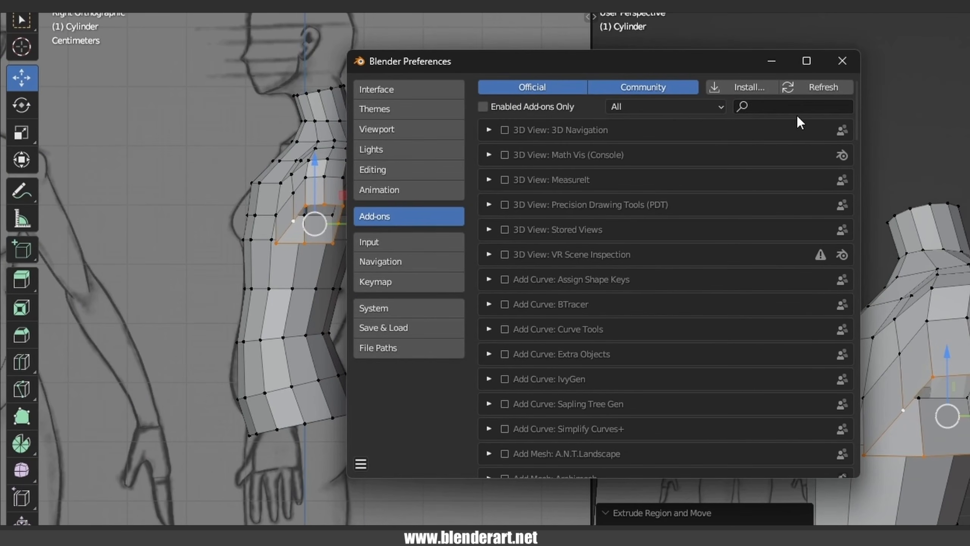
{"action": "left_click", "coordinate": [771, 108]}
{"action": "type", "text": "loo"}
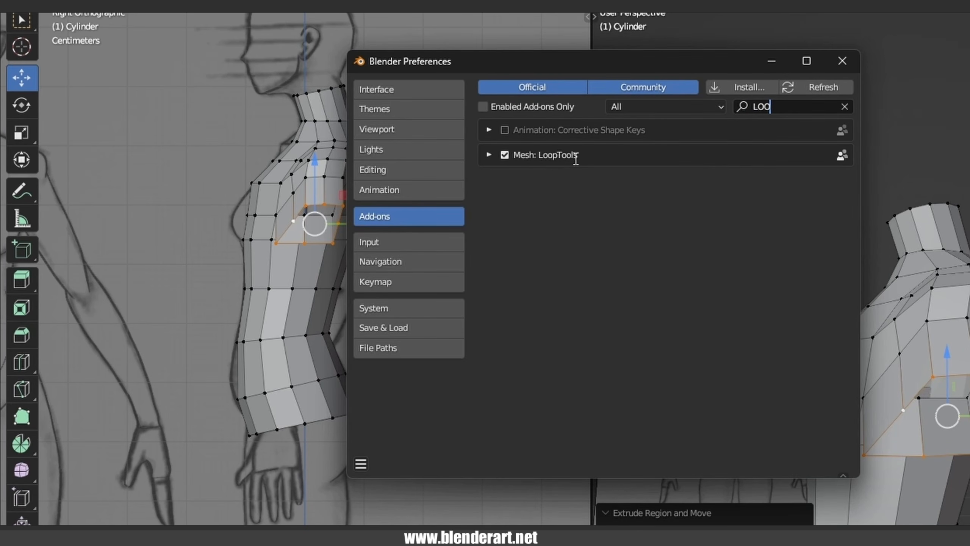
{"action": "left_click", "coordinate": [361, 463]}
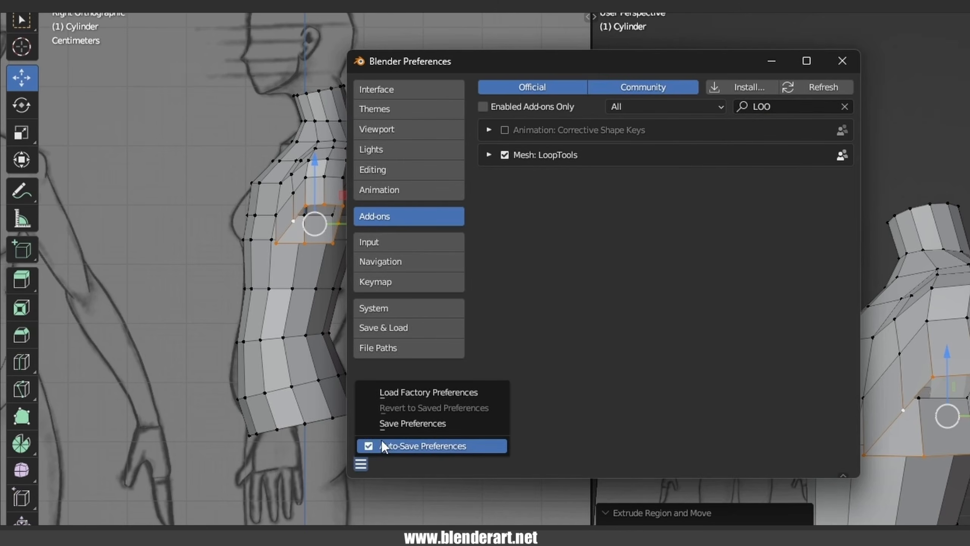
{"action": "left_click", "coordinate": [464, 419]}
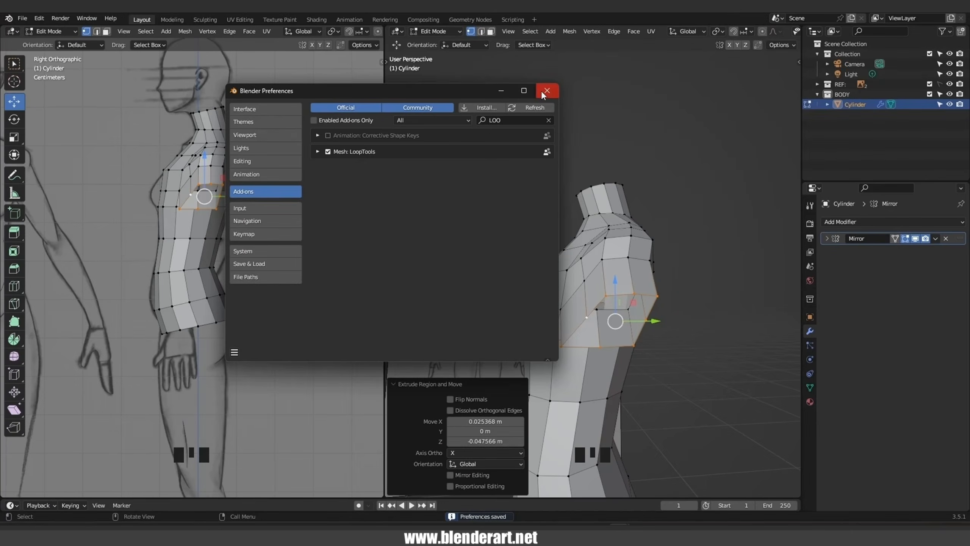
{"action": "left_click", "coordinate": [546, 91]}
Turn the extruded arm opening's edge loop into a circle with LoopTools Circle.
{"action": "right_click", "coordinate": [603, 300]}
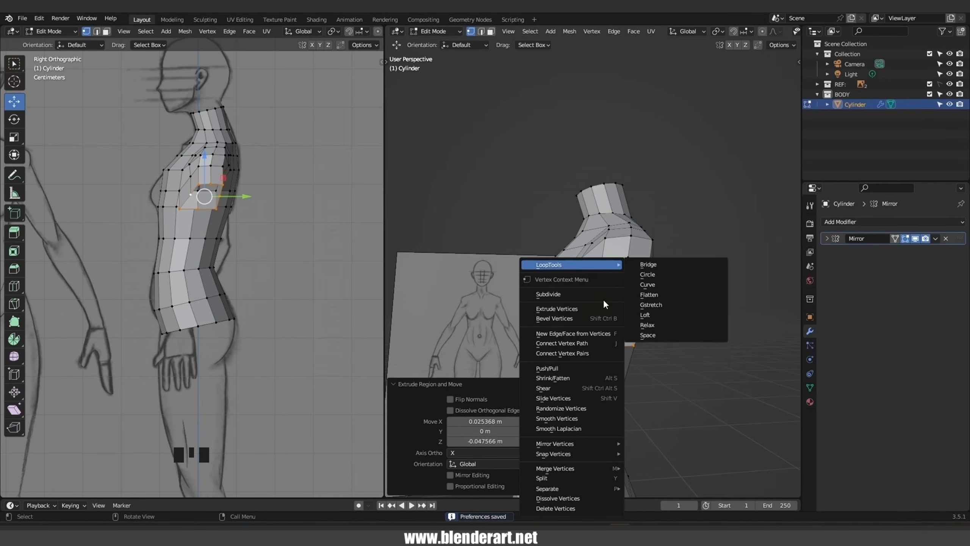
{"action": "mouse_move", "coordinate": [561, 264]}
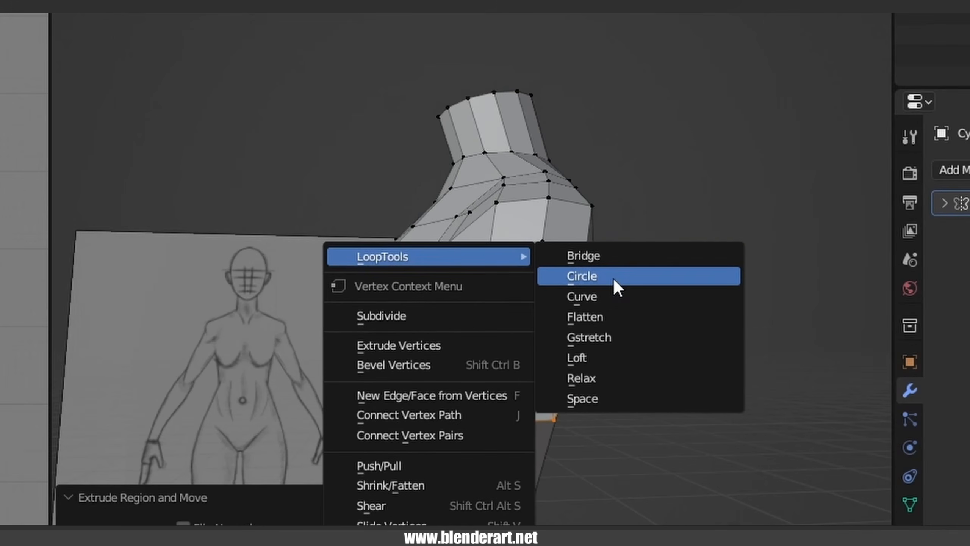
{"action": "left_click", "coordinate": [614, 280]}
{"action": "mouse_move", "coordinate": [692, 268]}
{"action": "middle_mouse_down"}
{"action": "mouse_move", "coordinate": [672, 263]}
{"action": "mouse_move", "coordinate": [646, 228]}
{"action": "mouse_move", "coordinate": [755, 281]}
{"action": "mouse_move", "coordinate": [695, 302]}
{"action": "mouse_move", "coordinate": [616, 188]}
{"action": "middle_mouse_up"}
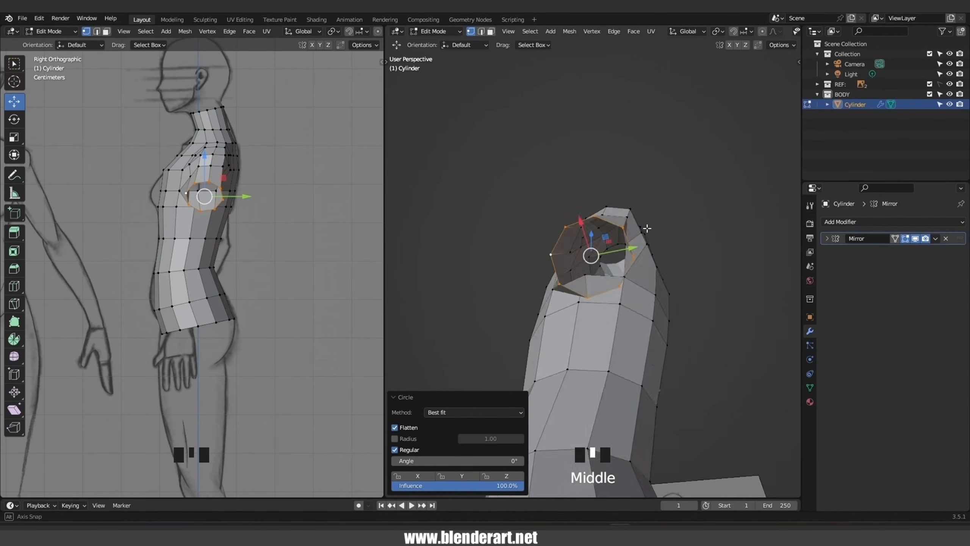
In the front view, scale the arm's open edge loop to 0.878 and rotate it about 12.4° to follow the reference arm.
{"action": "key", "text": "KP_1"}
{"action": "scroll", "coordinate": [695, 302], "scroll_direction": "up", "scroll_amount": 2}
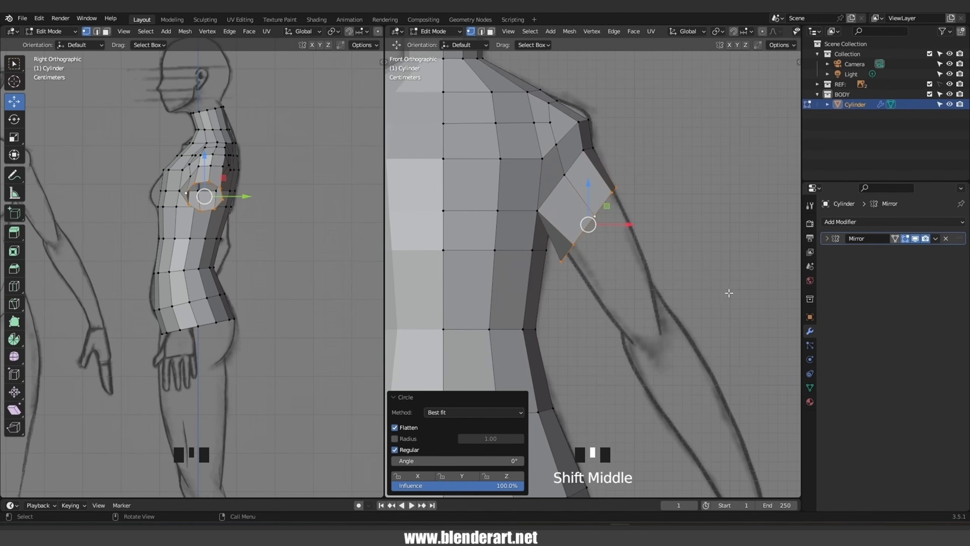
{"action": "key", "text": "s"}
{"action": "left_click", "coordinate": [709, 284]}
{"action": "key", "text": "r"}
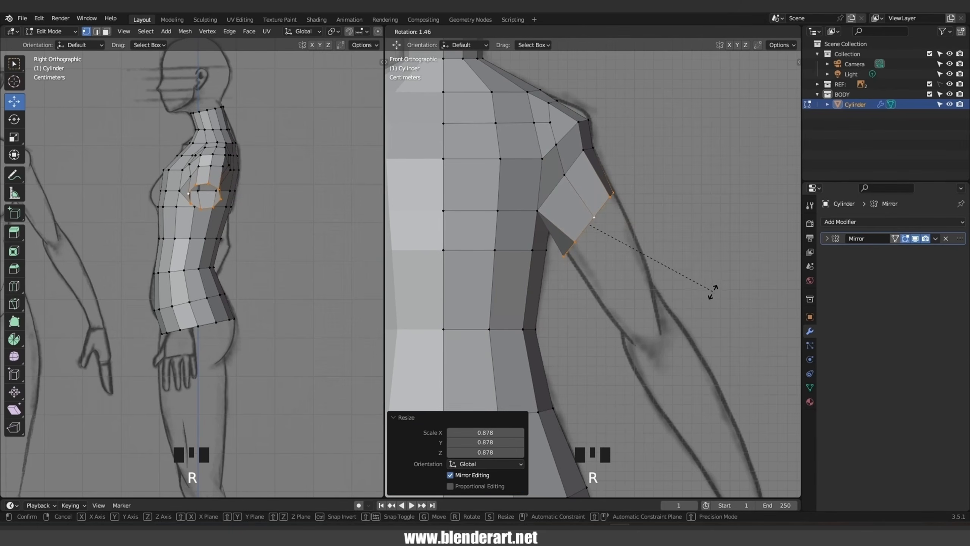
{"action": "left_click", "coordinate": [714, 327]}
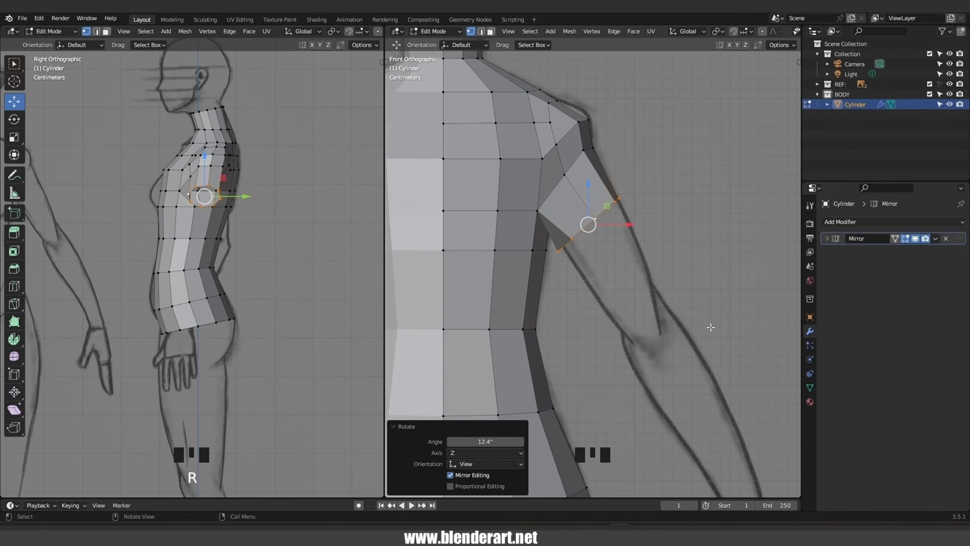
With X-ray on in the side view, move the arm's open edge loop slightly backward along Y.
{"action": "key", "text": "alt+z"}
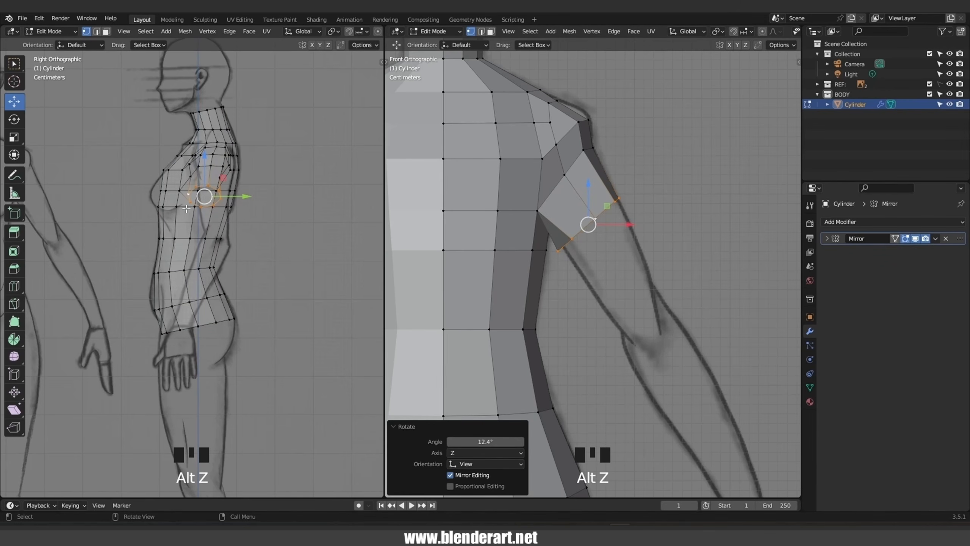
{"action": "scroll", "coordinate": [223, 191], "scroll_direction": "up", "scroll_amount": 3}
{"action": "middle_click_drag", "start_coordinate": [222, 191], "coordinate": [190, 309], "text": "shift"}
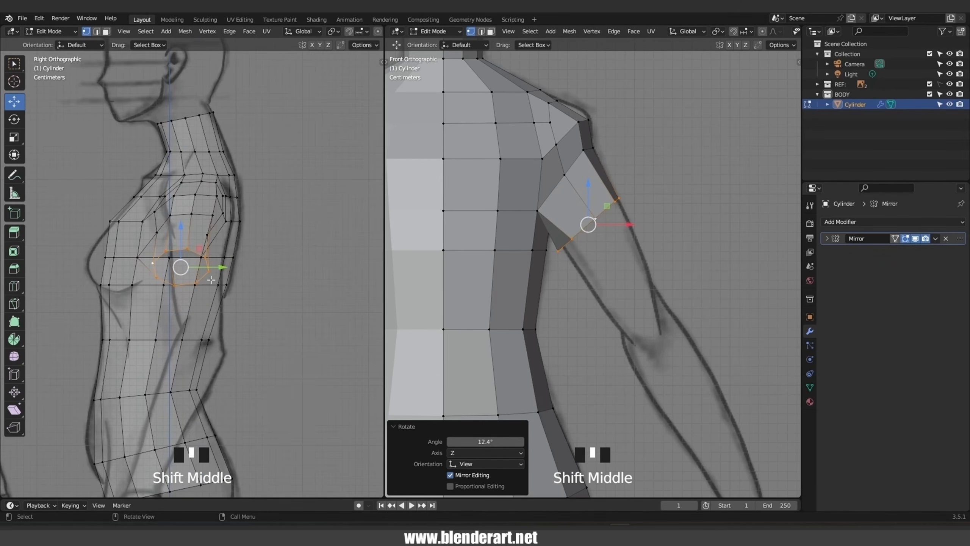
{"action": "left_click_drag", "start_coordinate": [222, 271], "coordinate": [238, 276]}
Adjust the shoulder vertices above the arm in the side view, moving the front shoulder vertex about 0.013 m backward along Y.
{"action": "left_click", "coordinate": [214, 216]}
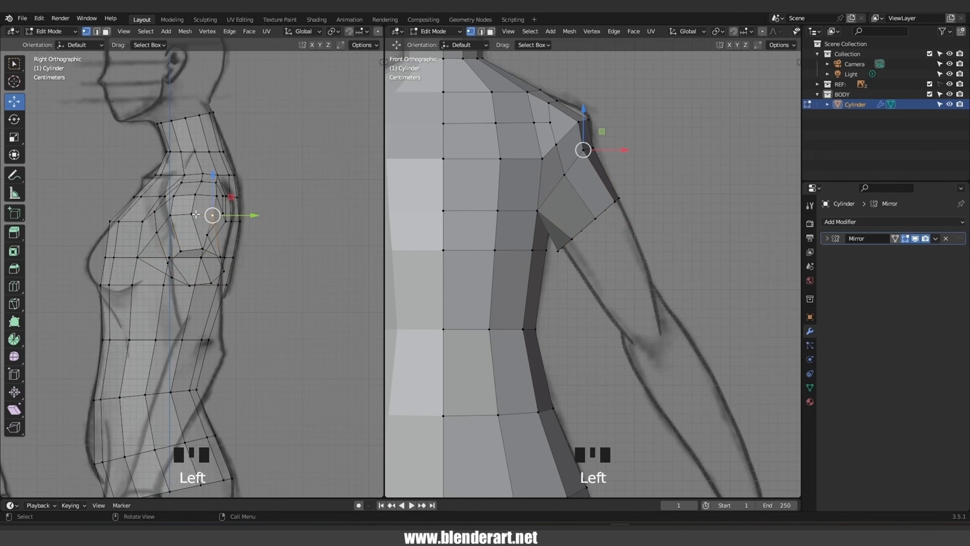
{"action": "left_click", "coordinate": [214, 216], "text": "shift"}
{"action": "left_click", "coordinate": [215, 217], "text": "shift"}
{"action": "left_click_drag", "start_coordinate": [232, 215], "coordinate": [193, 233]}
{"action": "left_click", "coordinate": [159, 231]}
{"action": "left_click", "coordinate": [155, 212]}
{"action": "key", "text": "alt+z"}
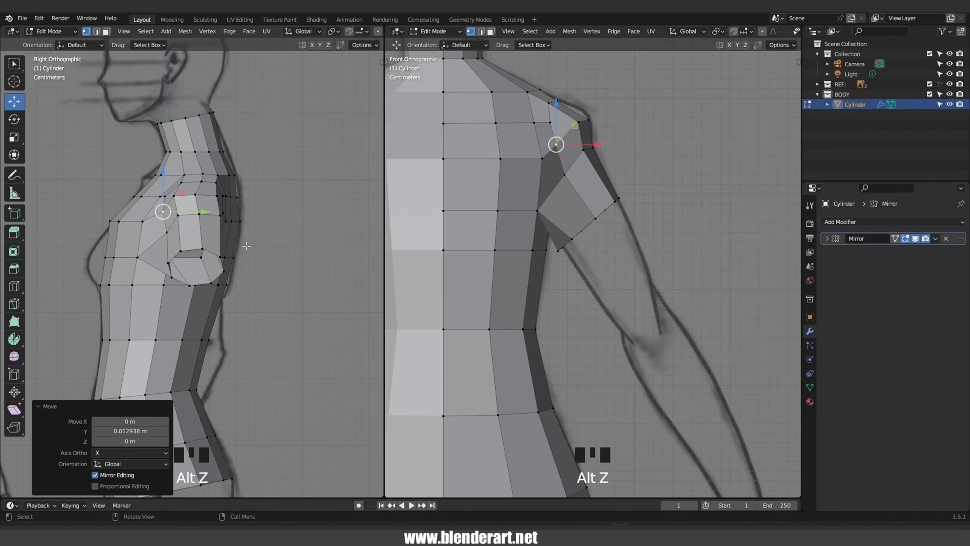
From behind, move the vertex at the shoulder's outer tip about 0.009 m inward along X.
{"action": "middle_click_drag", "start_coordinate": [247, 246], "coordinate": [249, 250]}
{"action": "left_click", "coordinate": [249, 250]}
{"action": "left_click_drag", "start_coordinate": [249, 250], "coordinate": [252, 259]}
{"action": "middle_click_drag", "start_coordinate": [252, 260], "coordinate": [210, 235]}
{"action": "left_click", "coordinate": [213, 192]}
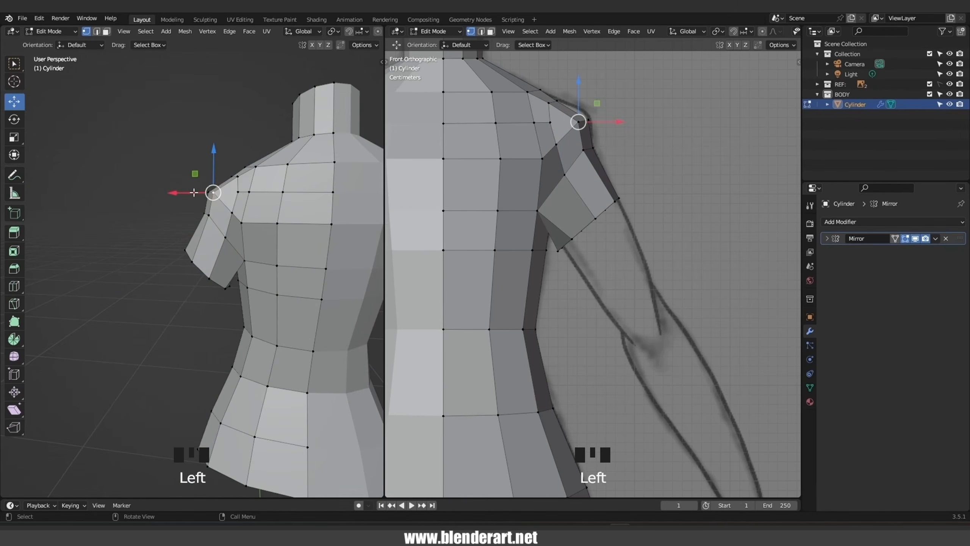
{"action": "left_click_drag", "start_coordinate": [173, 196], "coordinate": [180, 199]}
{"action": "middle_click_drag", "start_coordinate": [191, 204], "coordinate": [3, 214]}
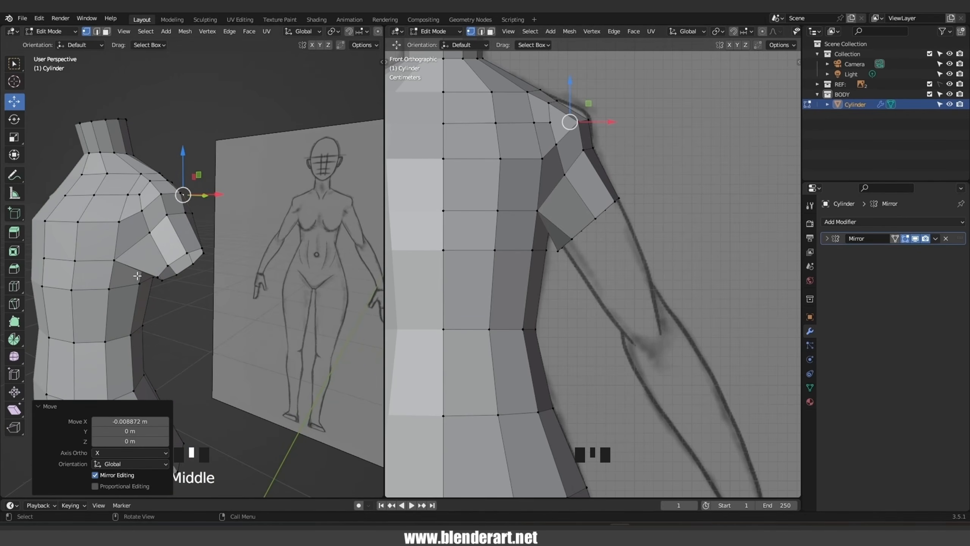
In the side view, move two chest vertices in front of the arm backward along Y, the upper one about 0.008 m.
{"action": "key", "text": "KP_3"}
{"action": "scroll", "coordinate": [142, 277], "scroll_direction": "up", "scroll_amount": 3}
{"action": "left_click", "coordinate": [97, 250]}
{"action": "left_click_drag", "start_coordinate": [132, 250], "coordinate": [158, 253]}
{"action": "left_click", "coordinate": [106, 187]}
{"action": "left_click_drag", "start_coordinate": [144, 187], "coordinate": [152, 188]}
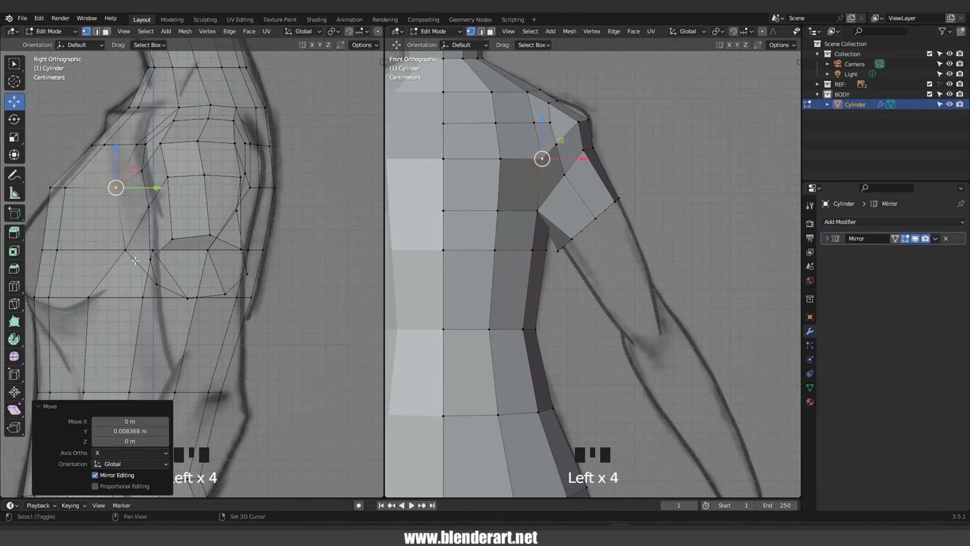
Move three vertices down the torso's side, from below the bust to the waist, backward along Y, the lowest about 0.01 m.
{"action": "middle_click_drag", "start_coordinate": [135, 261], "coordinate": [127, 177], "text": "shift"}
{"action": "left_click", "coordinate": [81, 214]}
{"action": "left_click_drag", "start_coordinate": [119, 218], "coordinate": [150, 218]}
{"action": "middle_click_drag", "start_coordinate": [145, 278], "coordinate": [167, 189], "text": "shift"}
{"action": "left_click", "coordinate": [97, 221]}
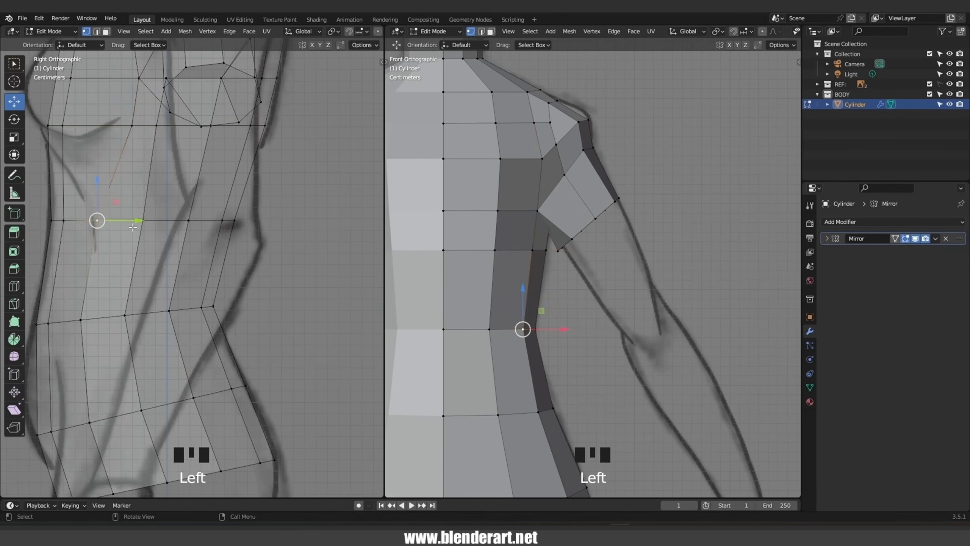
{"action": "left_click_drag", "start_coordinate": [136, 222], "coordinate": [151, 221]}
{"action": "left_click", "coordinate": [80, 320]}
{"action": "left_click_drag", "start_coordinate": [120, 321], "coordinate": [133, 321]}
Slide the two lowest vertices of the same vertical edge line backward along the hip, the bottom one by a factor of 0.245.
{"action": "middle_click_drag", "start_coordinate": [148, 380], "coordinate": [155, 277], "text": "shift"}
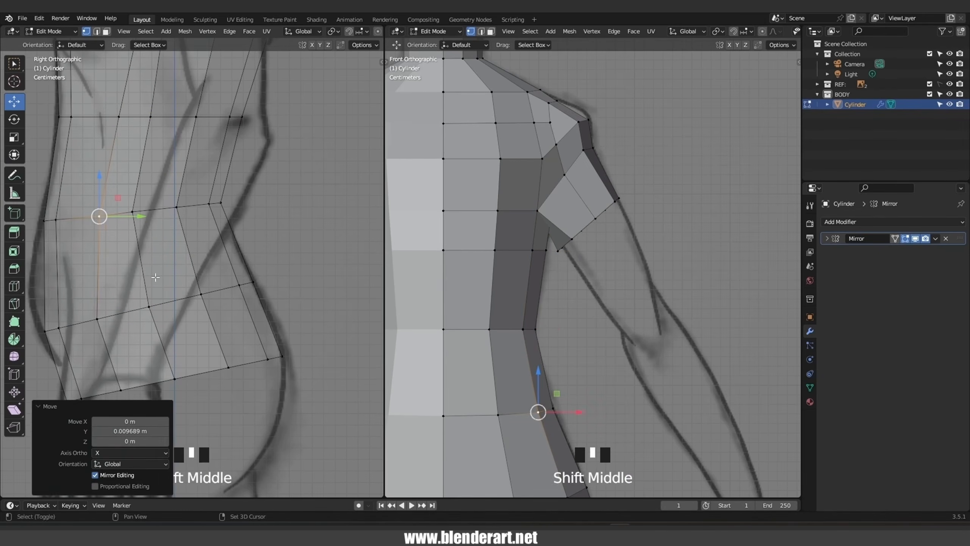
{"action": "left_click", "coordinate": [98, 320]}
{"action": "key", "text": "g"}
{"action": "left_click", "coordinate": [124, 387]}
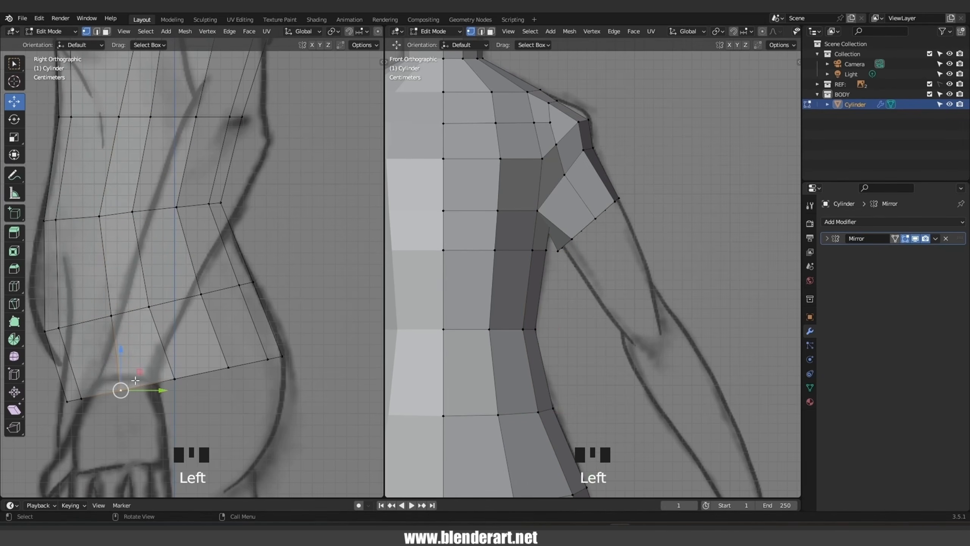
{"action": "key", "text": "g"}
{"action": "key", "text": "g"}
{"action": "left_click", "coordinate": [145, 376]}
{"action": "scroll", "coordinate": [145, 376], "scroll_direction": "down", "scroll_amount": 4}
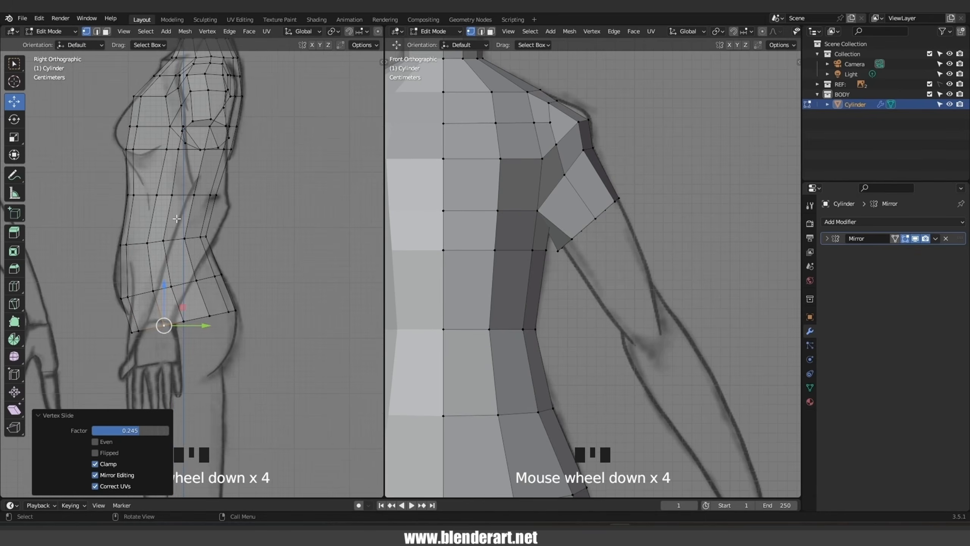
{"action": "mouse_move", "coordinate": [145, 376]}
{"action": "middle_mouse_down"}
{"action": "mouse_move", "coordinate": [201, 203]}
{"action": "mouse_move", "coordinate": [160, 209]}
{"action": "mouse_move", "coordinate": [206, 202]}
{"action": "mouse_move", "coordinate": [13, 239]}
{"action": "mouse_move", "coordinate": [377, 251]}
{"action": "mouse_move", "coordinate": [359, 266]}
{"action": "middle_mouse_up"}
{"action": "key", "text": "alt+z"}
{"action": "key", "text": "KP_3"}
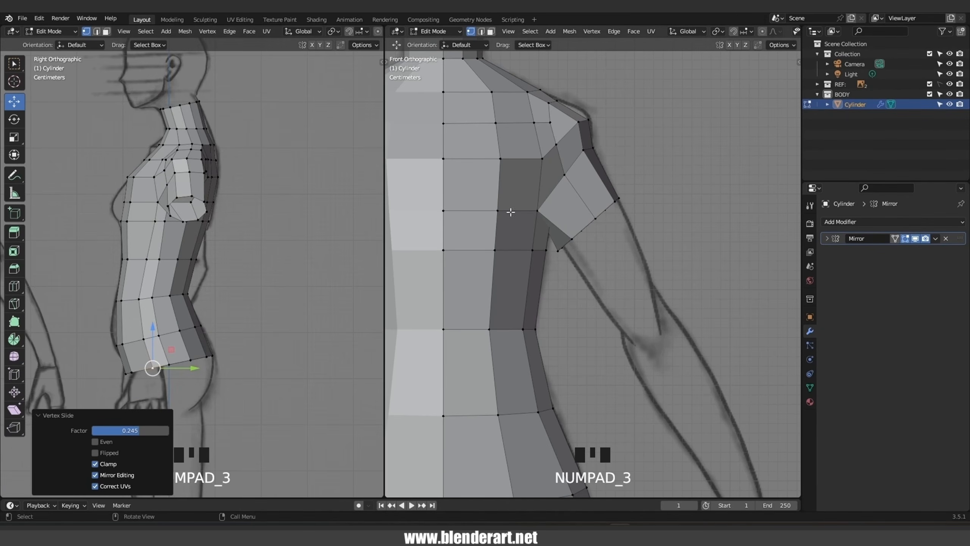
Extrude the arm's open edge loop to just above the elbow, about 0.044 m along X and -0.078 m along Z, and scale it to 0.708.
{"action": "left_click", "coordinate": [589, 222], "text": "alt"}
{"action": "key", "text": "e"}
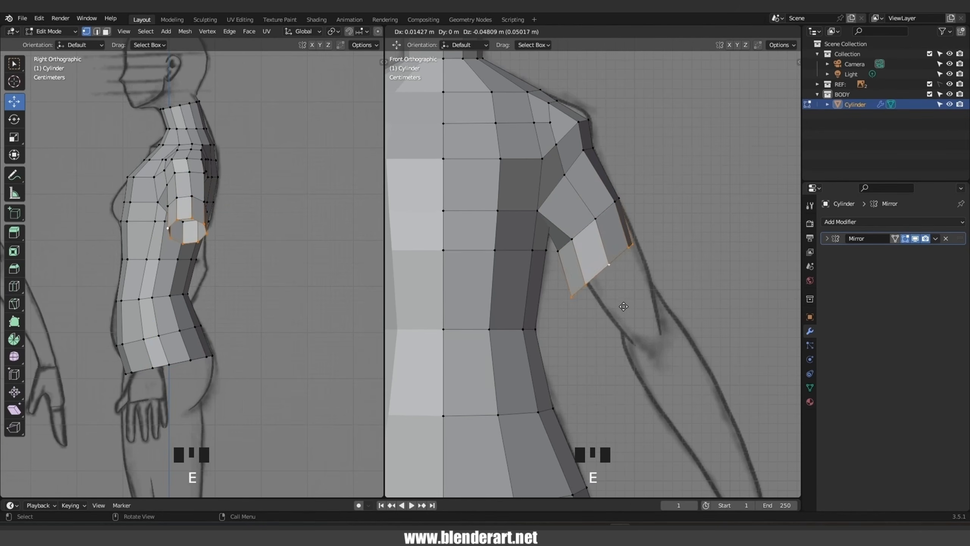
{"action": "left_click", "coordinate": [655, 330]}
{"action": "key", "text": "s"}
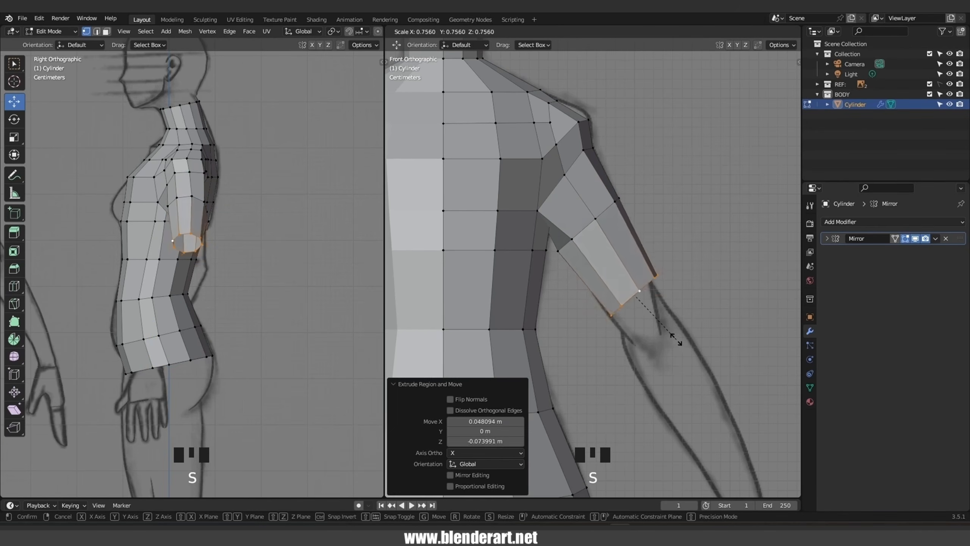
{"action": "left_click", "coordinate": [669, 335]}
{"action": "key", "text": "g"}
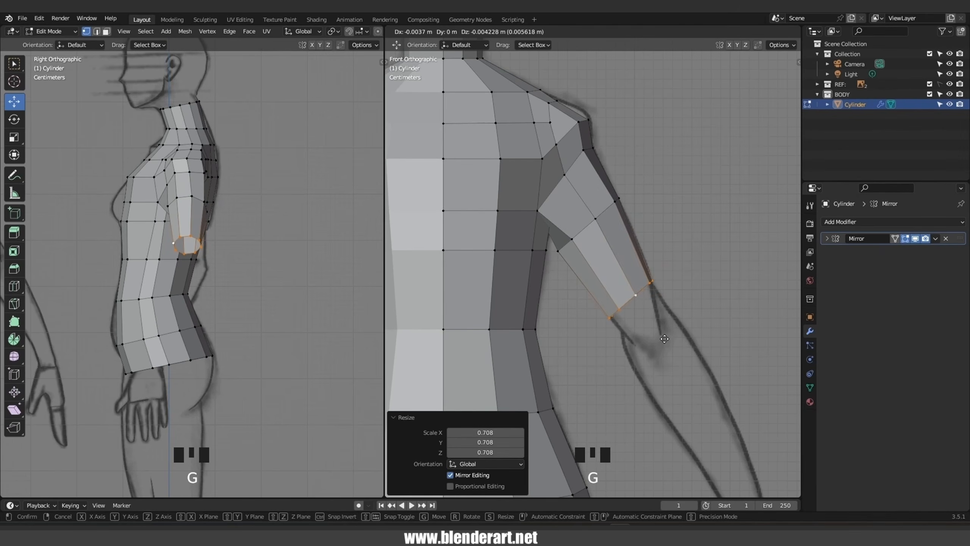
{"action": "left_click", "coordinate": [668, 336]}
Fit the elbow loop to both references, moving it about 0.003 m along X, 0.007 m along Y and -0.007 m along Z.
{"action": "key", "text": "alt+z"}
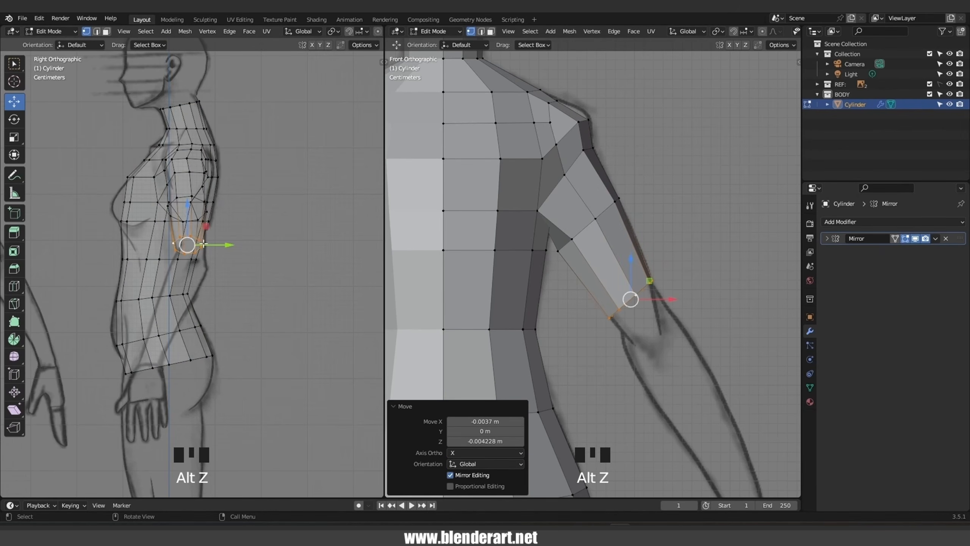
{"action": "key", "text": "g"}
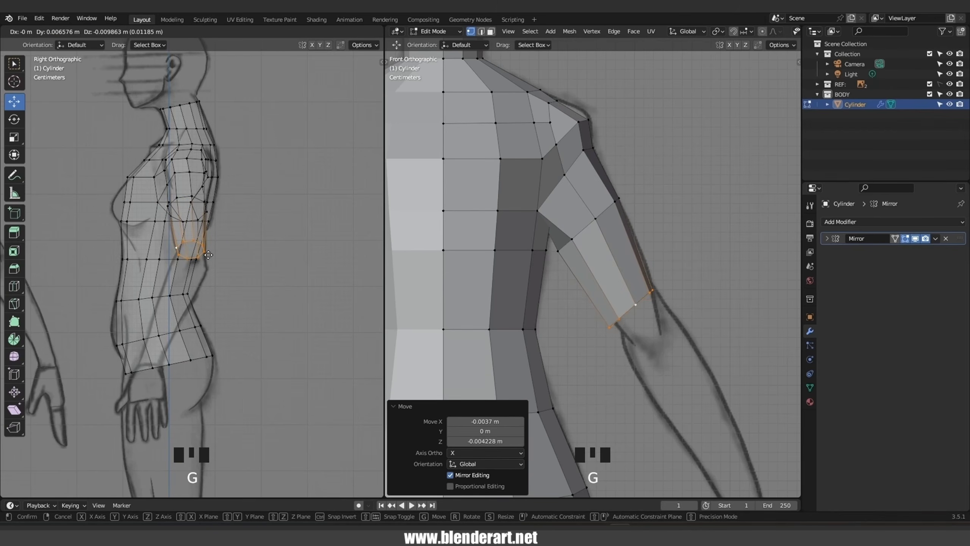
{"action": "left_click", "coordinate": [208, 255]}
{"action": "key", "text": "g"}
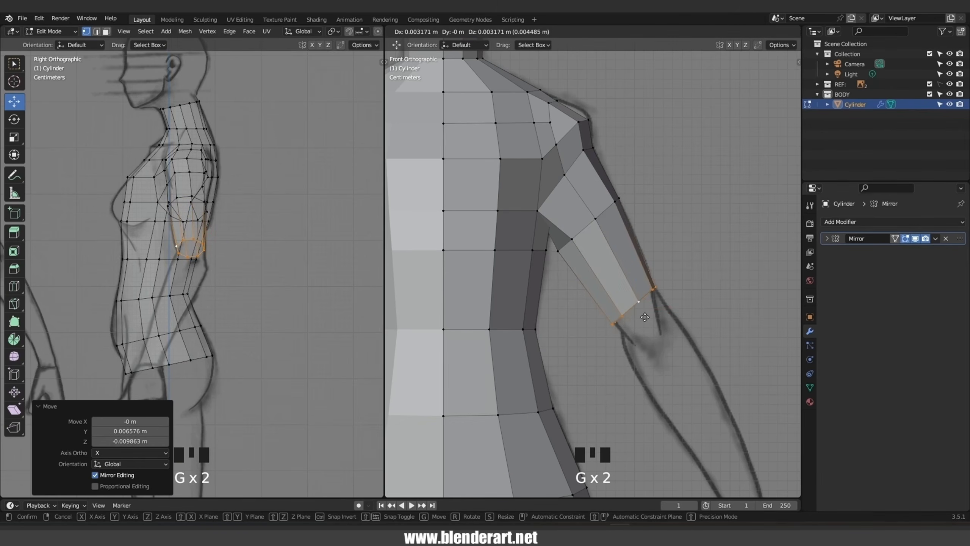
{"action": "left_click", "coordinate": [645, 317]}
Extrude the elbow loop down the forearm, about 0.051 m along X and -0.087 m along Z, and scale it to 1.098.
{"action": "key", "text": "e"}
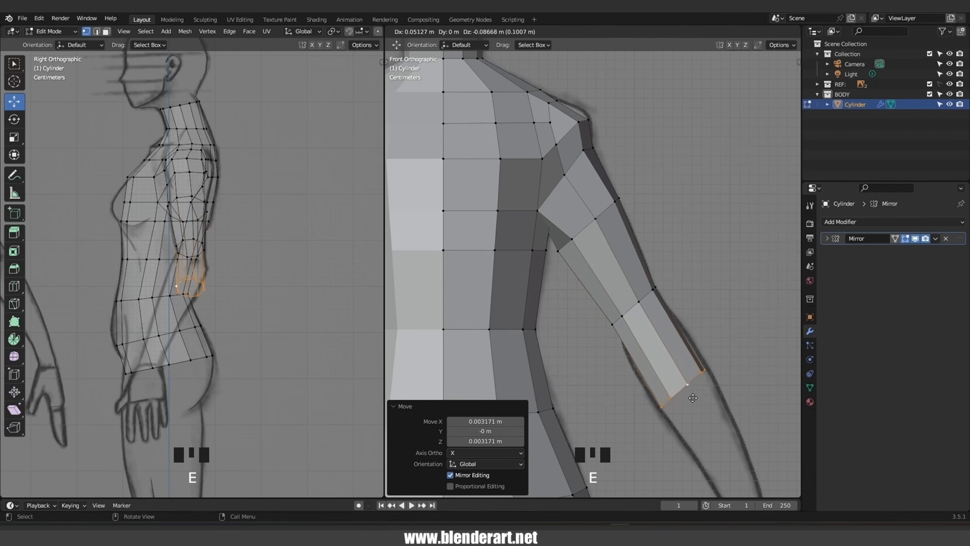
{"action": "left_click", "coordinate": [684, 391]}
{"action": "key", "text": "s"}
{"action": "left_click", "coordinate": [694, 399]}
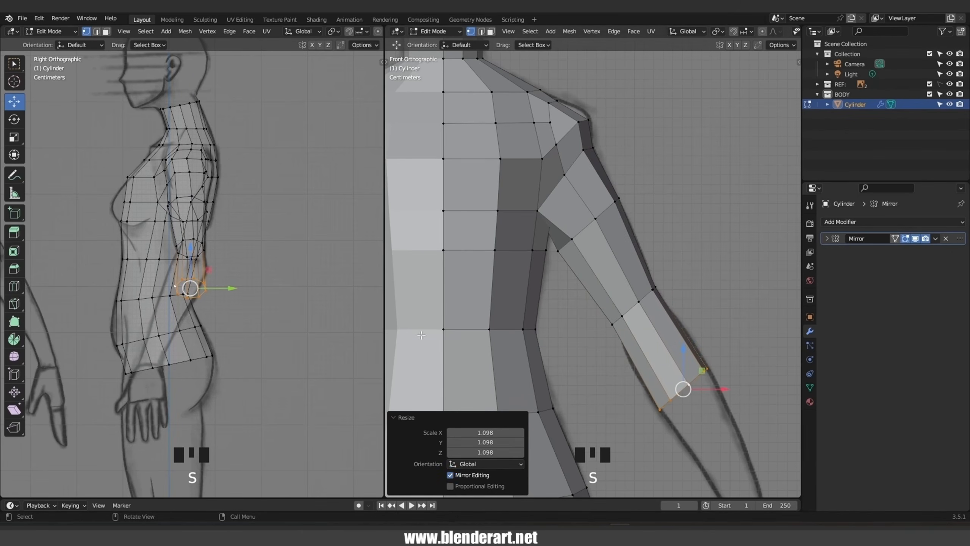
In the side view, move the forearm's open loop about 0.016 m forward along Y and rotate it about 27.3°.
{"action": "left_click_drag", "start_coordinate": [223, 283], "coordinate": [219, 289]}
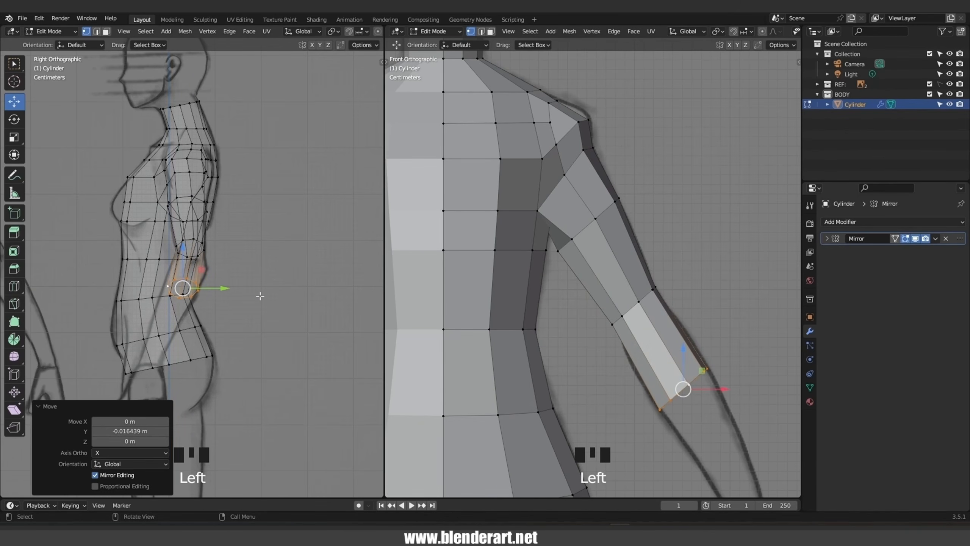
{"action": "key", "text": "r"}
{"action": "left_click", "coordinate": [240, 326]}
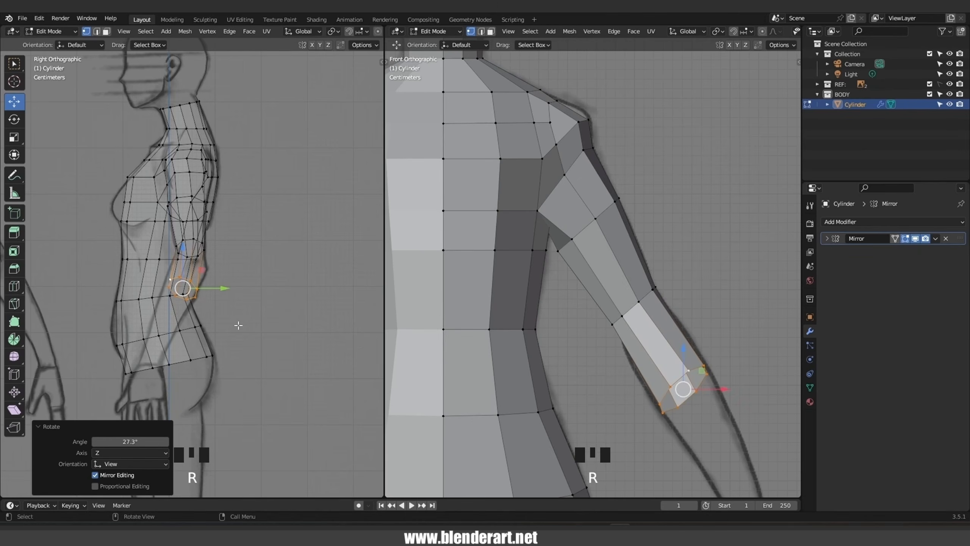
Move the forearm's open loop about 0.008 m along Y and 0.034 m up along Z, and scale it to 1.072.
{"action": "key", "text": "g"}
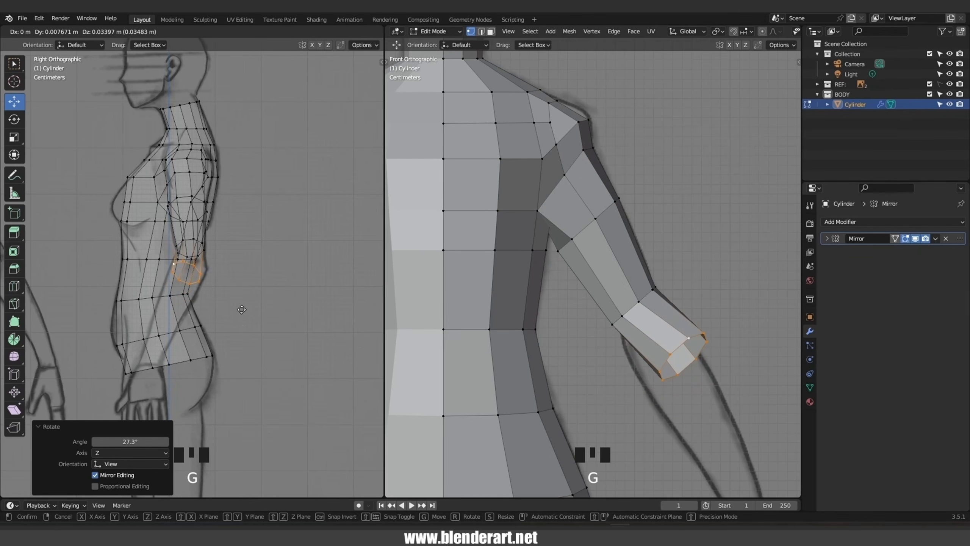
{"action": "left_click", "coordinate": [242, 309]}
{"action": "key", "text": "s"}
{"action": "left_click", "coordinate": [228, 305]}
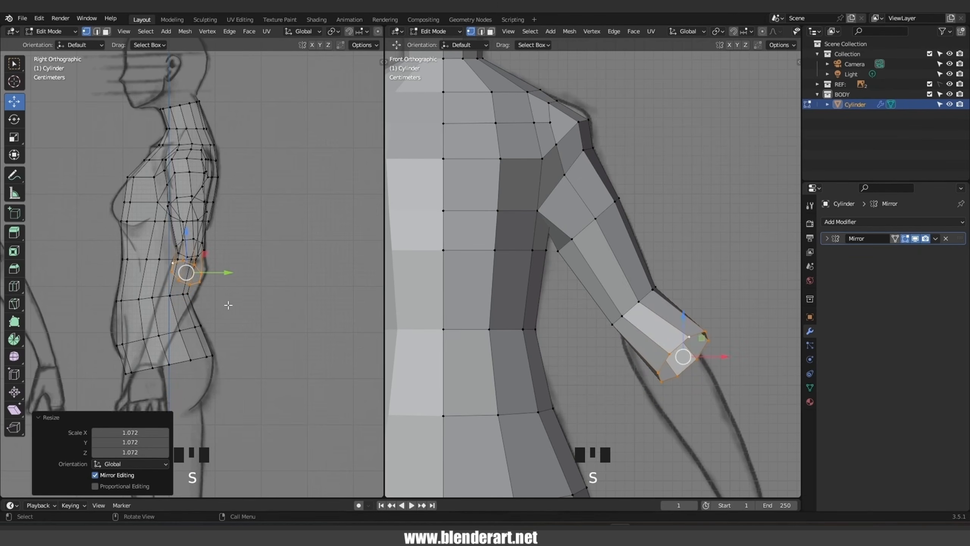
In the side view, extrude the forearm's open loop to the wrist, about -0.076 m along Y and -0.202 m along Z, and scale it to 0.598.
{"action": "left_click_drag", "start_coordinate": [722, 355], "coordinate": [710, 361]}
{"action": "middle_click_drag", "start_coordinate": [331, 329], "coordinate": [284, 190], "text": "shift"}
{"action": "key", "text": "e"}
{"action": "left_click", "coordinate": [241, 294]}
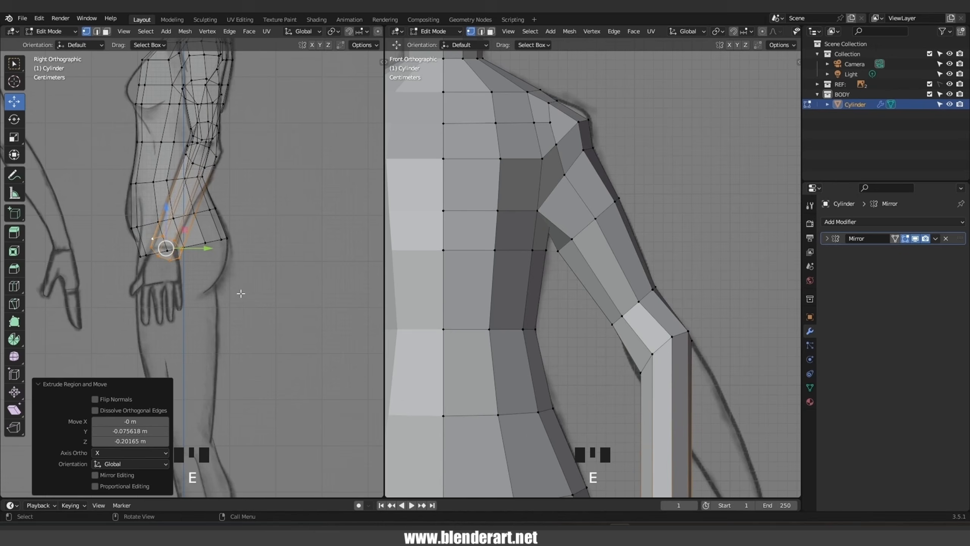
{"action": "key", "text": "s"}
{"action": "left_click", "coordinate": [214, 274]}
{"action": "key", "text": "g"}
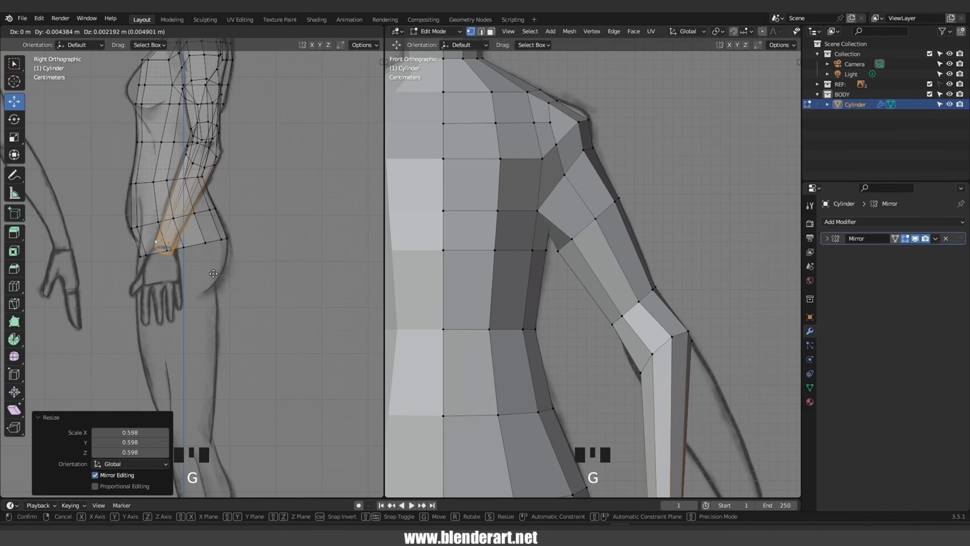
{"action": "left_click", "coordinate": [213, 274]}
In the front view, move the wrist loop about 0.096 m along X and rotate it about 32.3°.
{"action": "middle_click_drag", "start_coordinate": [684, 371], "coordinate": [602, 342], "text": "shift"}
{"action": "left_click_drag", "start_coordinate": [602, 360], "coordinate": [702, 365]}
{"action": "key", "text": "r"}
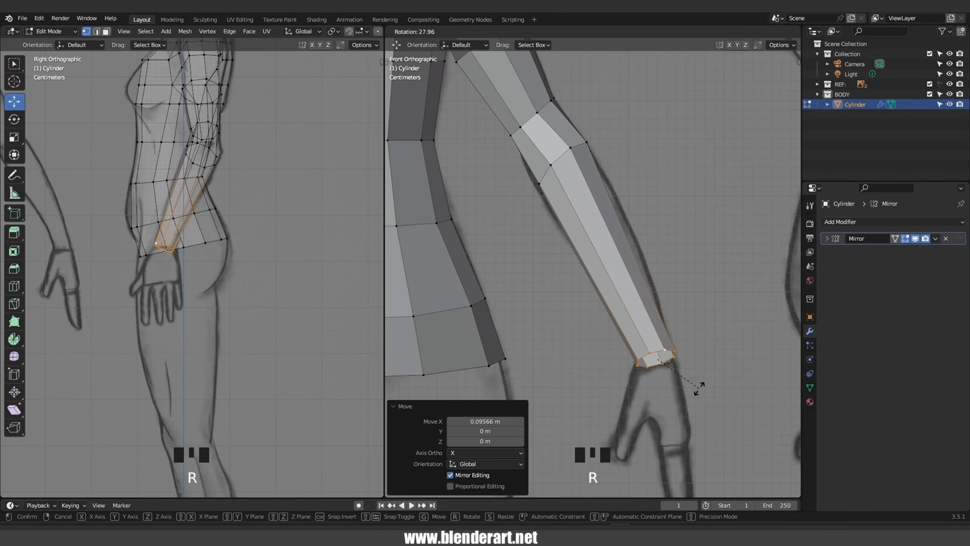
{"action": "left_click", "coordinate": [696, 392]}
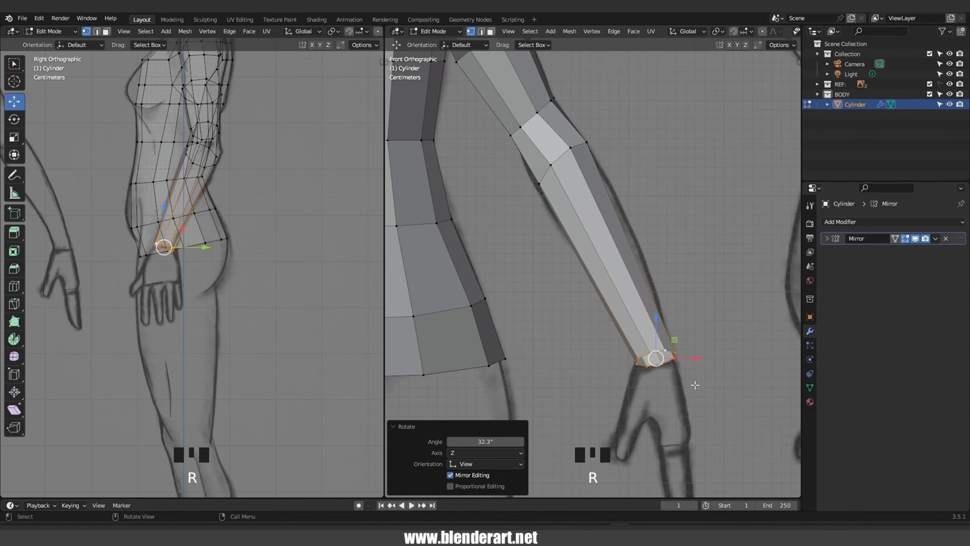
Trackball-rotate the wrist loop slightly and move it about 0.003 m along X and -0.001 m along Z.
{"action": "key", "text": "r"}
{"action": "key", "text": "r"}
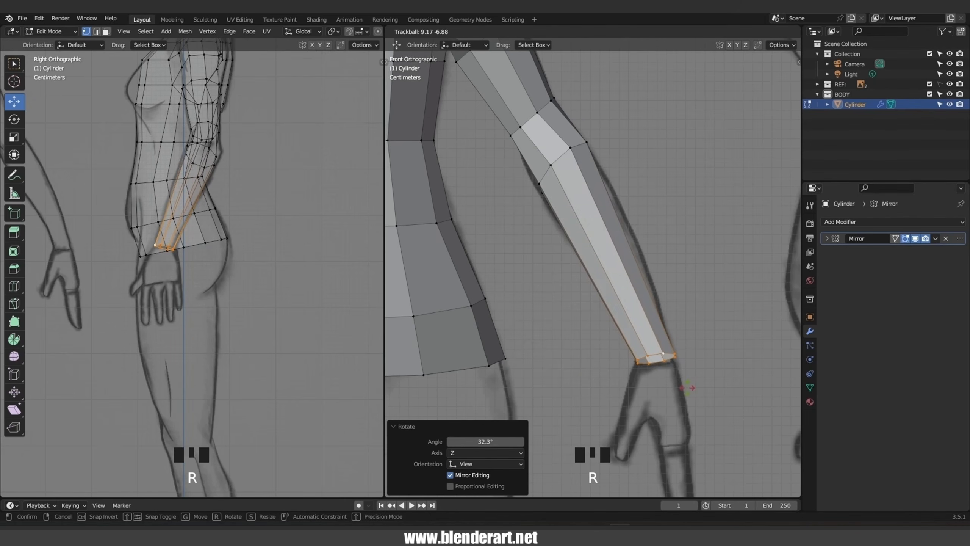
{"action": "left_click", "coordinate": [686, 388]}
{"action": "key", "text": "g"}
{"action": "left_click", "coordinate": [651, 335]}
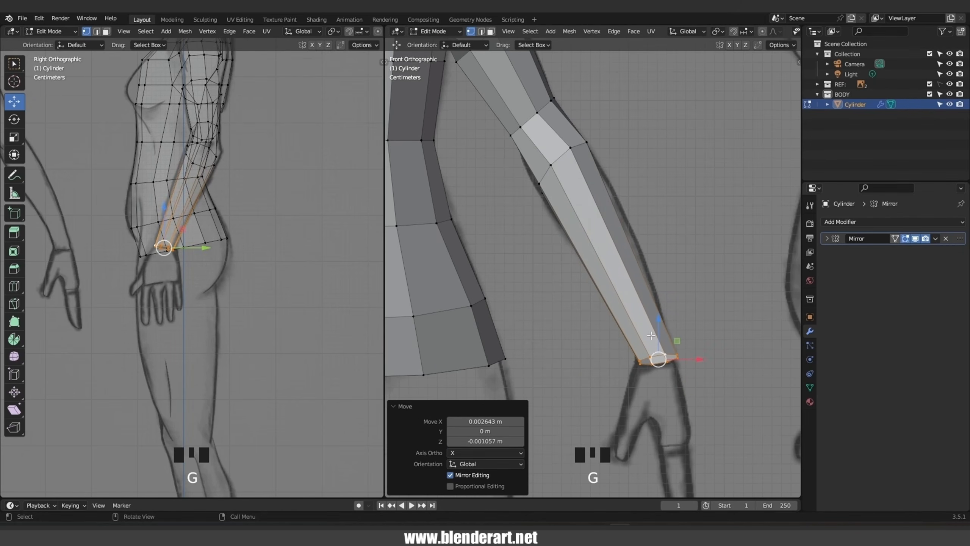
Add three evenly spaced loop cuts along the forearm between the elbow and the wrist.
{"action": "key", "text": "ctrl+e"}
{"action": "key", "text": "ctrl+r"}
{"action": "scroll", "coordinate": [622, 250], "scroll_direction": "up", "scroll_amount": 3}
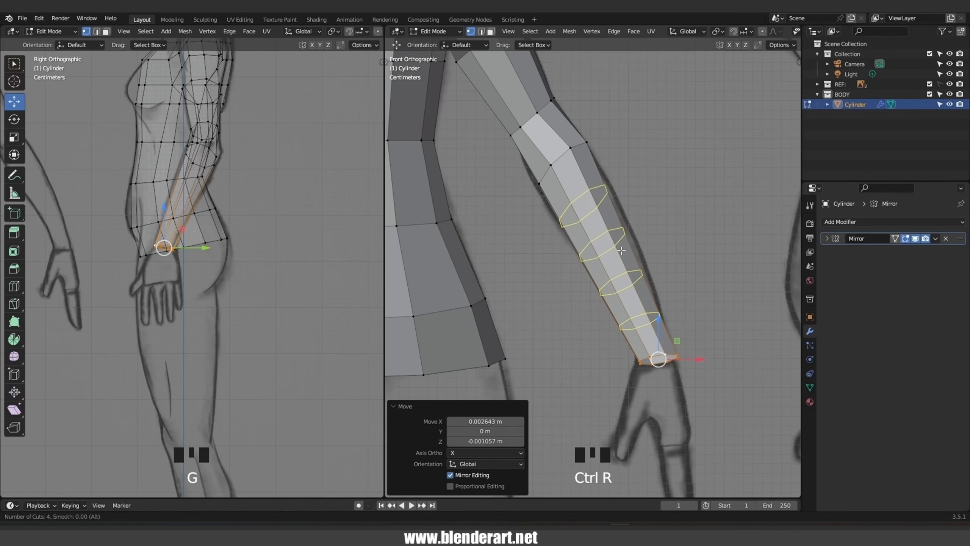
{"action": "scroll", "coordinate": [621, 250], "scroll_direction": "down", "scroll_amount": 1}
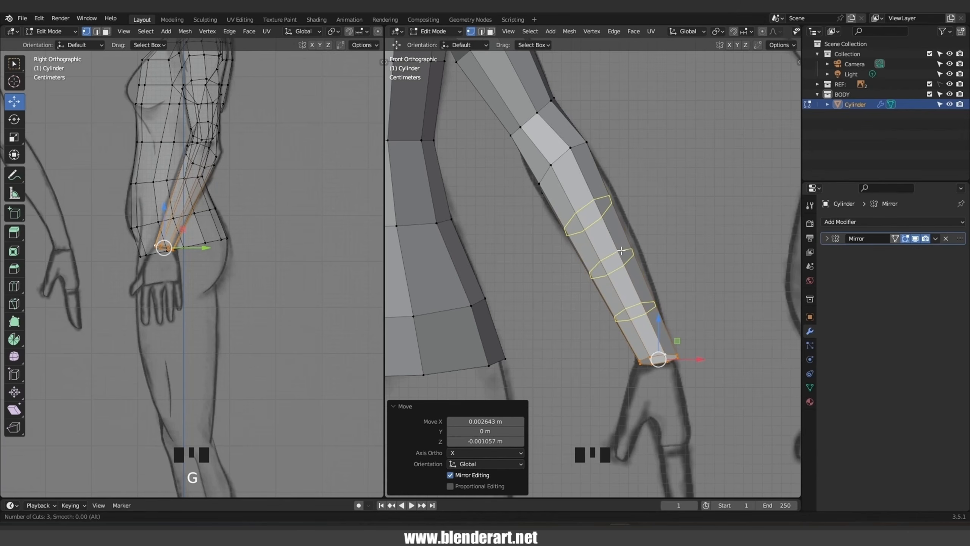
{"action": "left_click", "coordinate": [622, 251]}
{"action": "right_click", "coordinate": [621, 251]}
Move the three inner forearm loops about 0.004 m along X and 0.001 m along Z, and scale them to 1.050.
{"action": "key", "text": "g"}
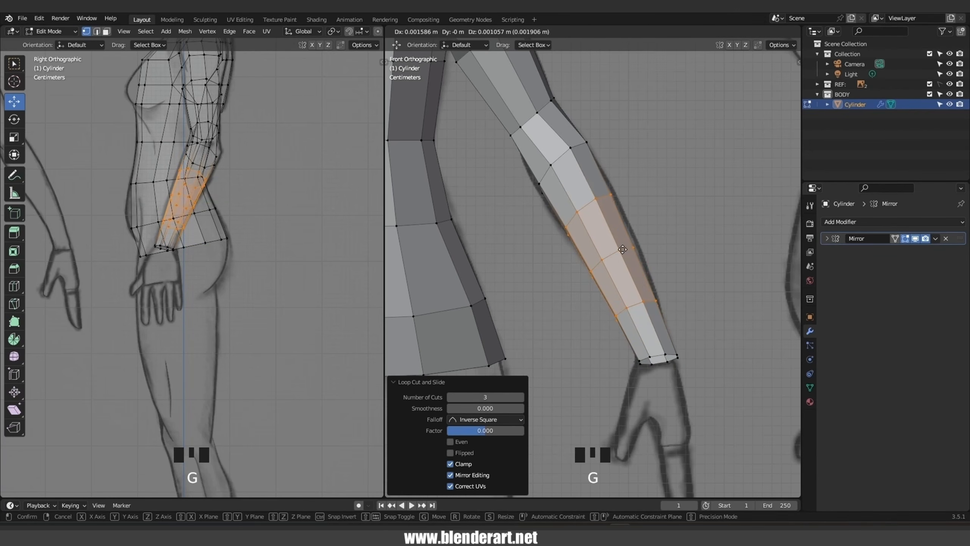
{"action": "left_click", "coordinate": [623, 252]}
{"action": "key", "text": "s"}
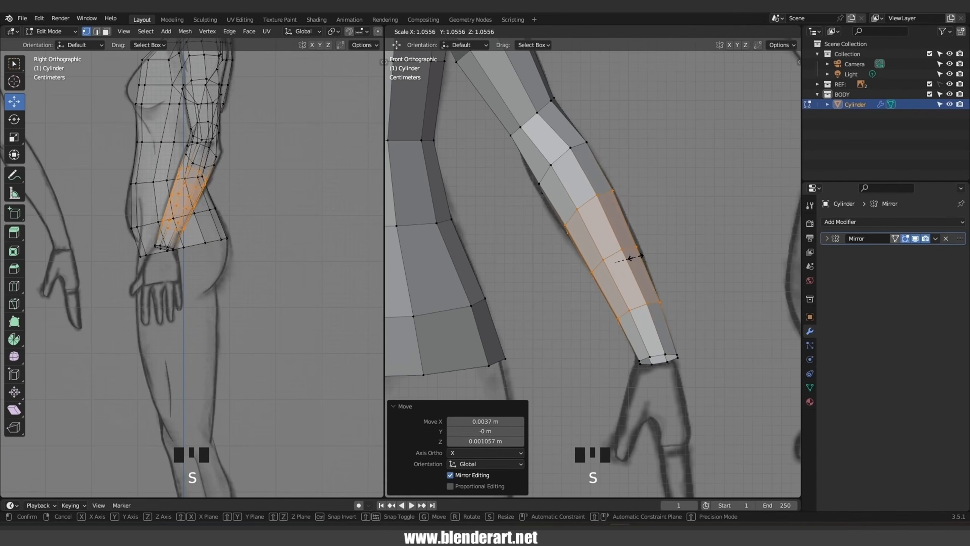
{"action": "left_click", "coordinate": [636, 257]}
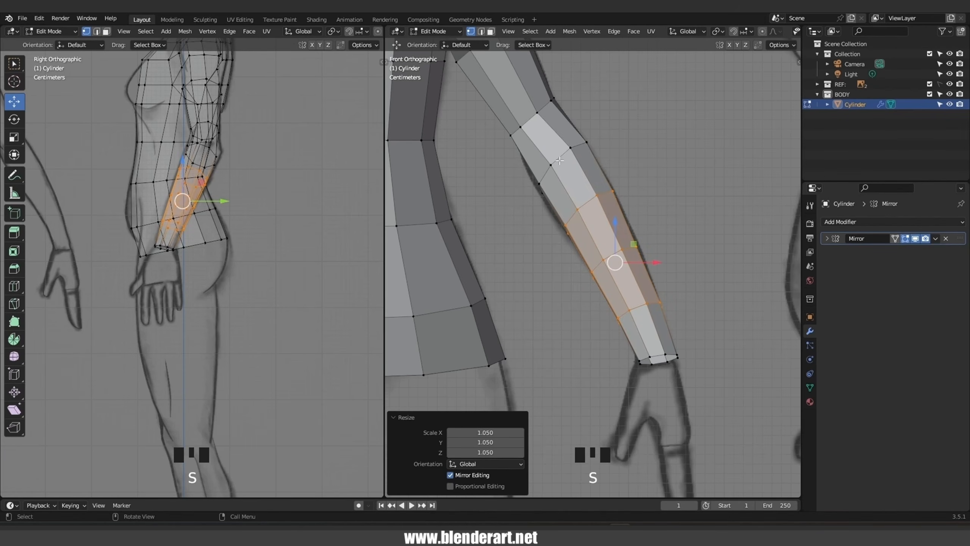
Raise the three vertices of the front chest row between the armpit and the torso's centre line along Z.
{"action": "scroll", "coordinate": [559, 161], "scroll_direction": "down", "scroll_amount": 5}
{"action": "key", "text": "Tab"}
{"action": "middle_click_drag", "start_coordinate": [560, 161], "coordinate": [599, 296]}
{"action": "scroll", "coordinate": [567, 234], "scroll_direction": "down", "scroll_amount": 3}
{"action": "scroll", "coordinate": [587, 248], "scroll_direction": "up", "scroll_amount": 4}
{"action": "key", "text": "Tab"}
{"action": "left_click", "coordinate": [561, 262]}
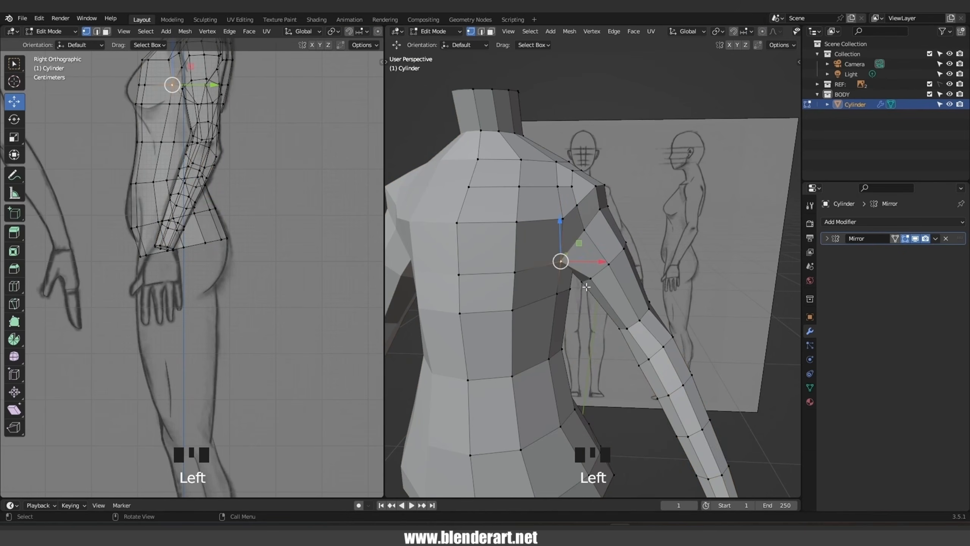
{"action": "left_click_drag", "start_coordinate": [563, 222], "coordinate": [561, 208]}
{"action": "left_click", "coordinate": [515, 271]}
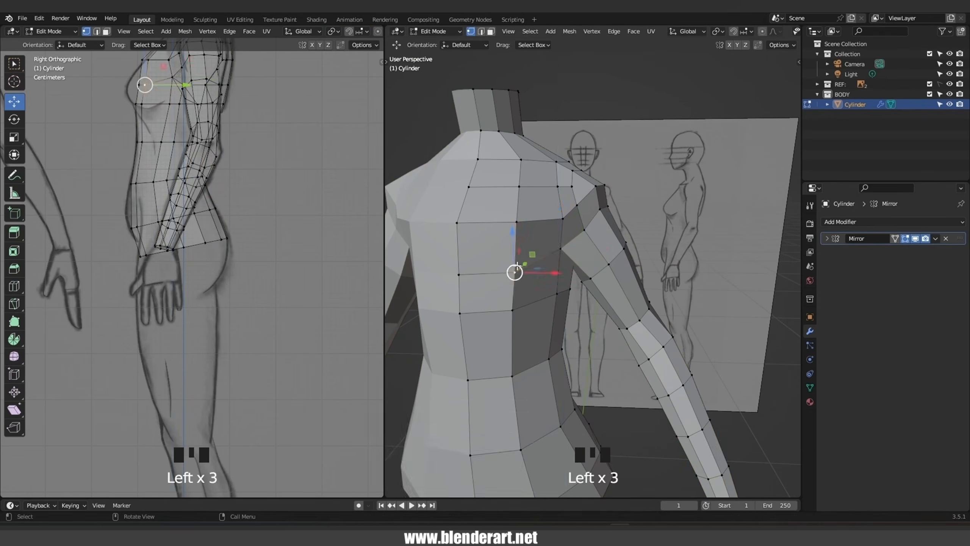
{"action": "left_click_drag", "start_coordinate": [515, 233], "coordinate": [514, 214]}
{"action": "left_click", "coordinate": [459, 274]}
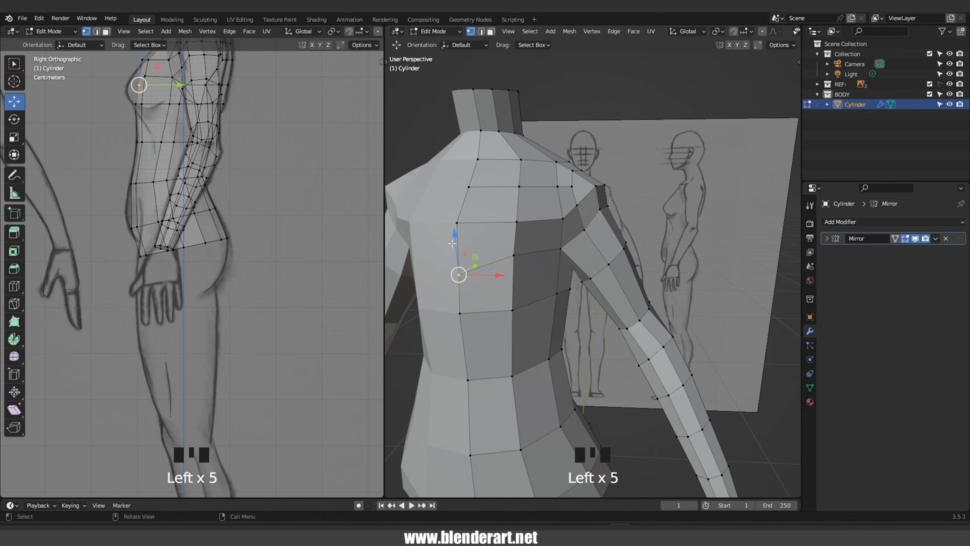
{"action": "left_click_drag", "start_coordinate": [455, 237], "coordinate": [457, 223]}
Raise the matching row of vertices on the torso's back along Z, the last one about 0.012 m.
{"action": "middle_click_drag", "start_coordinate": [456, 223], "coordinate": [619, 281]}
{"action": "left_click", "coordinate": [615, 255]}
{"action": "left_click_drag", "start_coordinate": [616, 216], "coordinate": [693, 206]}
{"action": "left_click", "coordinate": [650, 252]}
{"action": "left_click", "coordinate": [691, 251]}
{"action": "middle_click_drag", "start_coordinate": [693, 209], "coordinate": [766, 310]}
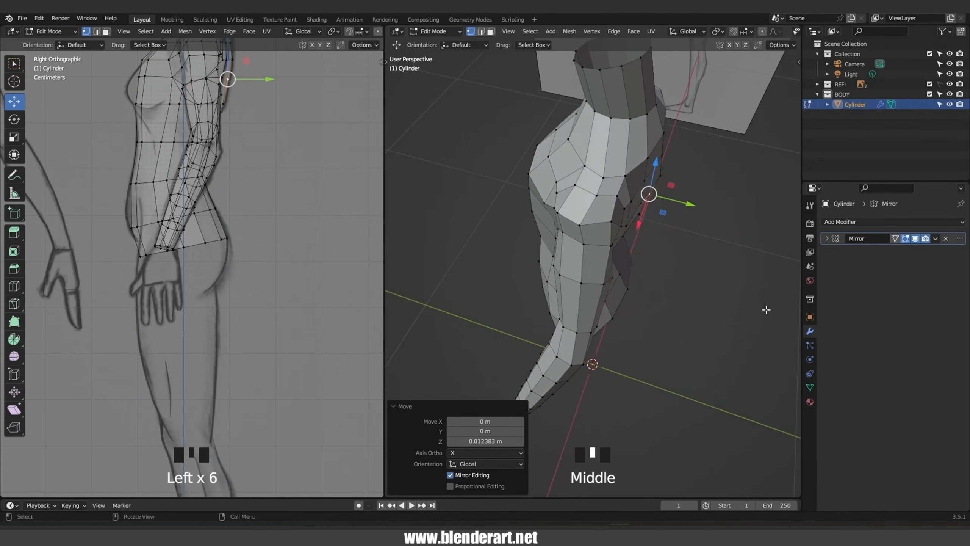
Reposition individual vertices around the shoulder and upper arm to even out the arm's surface.
{"action": "left_click", "coordinate": [578, 226]}
{"action": "mouse_move", "coordinate": [619, 236]}
{"action": "left_mouse_down"}
{"action": "mouse_move", "coordinate": [628, 238]}
{"action": "mouse_move", "coordinate": [598, 227]}
{"action": "mouse_move", "coordinate": [607, 233]}
{"action": "left_mouse_up"}
{"action": "left_click", "coordinate": [557, 214]}
{"action": "middle_click_drag", "start_coordinate": [607, 233], "coordinate": [401, 194]}
{"action": "scroll", "coordinate": [584, 179], "scroll_direction": "up", "scroll_amount": 2}
{"action": "left_click", "coordinate": [610, 161]}
{"action": "key", "text": "g"}
{"action": "left_click", "coordinate": [626, 170]}
Adjust the vertices around the armpit one by one, moving the last about -0.029 m along Z.
{"action": "mouse_move", "coordinate": [506, 264]}
{"action": "middle_mouse_down"}
{"action": "mouse_move", "coordinate": [557, 269]}
{"action": "mouse_move", "coordinate": [498, 266]}
{"action": "middle_mouse_up"}
{"action": "left_click", "coordinate": [533, 246]}
{"action": "left_click_drag", "start_coordinate": [555, 237], "coordinate": [567, 235]}
{"action": "left_click", "coordinate": [517, 210]}
{"action": "left_click_drag", "start_coordinate": [547, 203], "coordinate": [550, 202]}
{"action": "middle_click_drag", "start_coordinate": [536, 229], "coordinate": [568, 225]}
{"action": "left_click", "coordinate": [569, 217]}
{"action": "key", "text": "g"}
{"action": "left_click", "coordinate": [564, 247]}
{"action": "left_click_drag", "start_coordinate": [568, 225], "coordinate": [568, 228]}
Try moving the rear armpit vertex about -0.031 m along Y and instead about -0.014 m along Z, and undo the moves.
{"action": "middle_click_drag", "start_coordinate": [568, 228], "coordinate": [568, 277]}
{"action": "scroll", "coordinate": [496, 193], "scroll_direction": "up", "scroll_amount": 3}
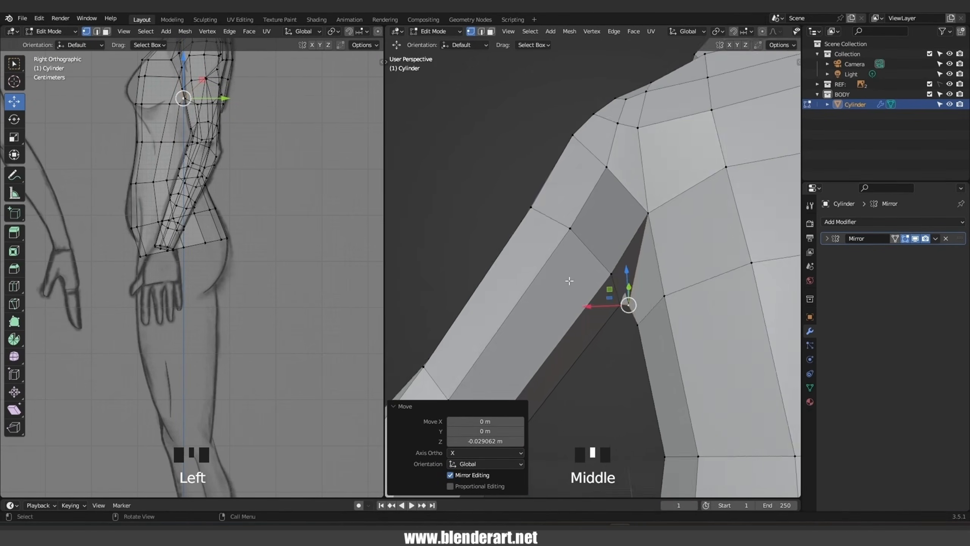
{"action": "left_click", "coordinate": [649, 216]}
{"action": "left_click_drag", "start_coordinate": [652, 186], "coordinate": [649, 198]}
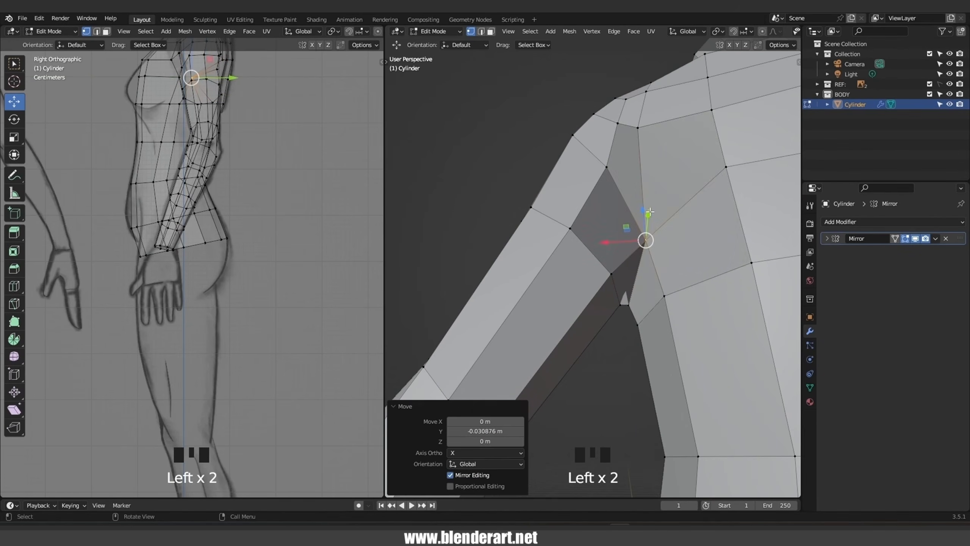
{"action": "middle_click_drag", "start_coordinate": [648, 198], "coordinate": [620, 272]}
{"action": "key", "text": "ctrl+z"}
{"action": "left_click_drag", "start_coordinate": [638, 168], "coordinate": [638, 179]}
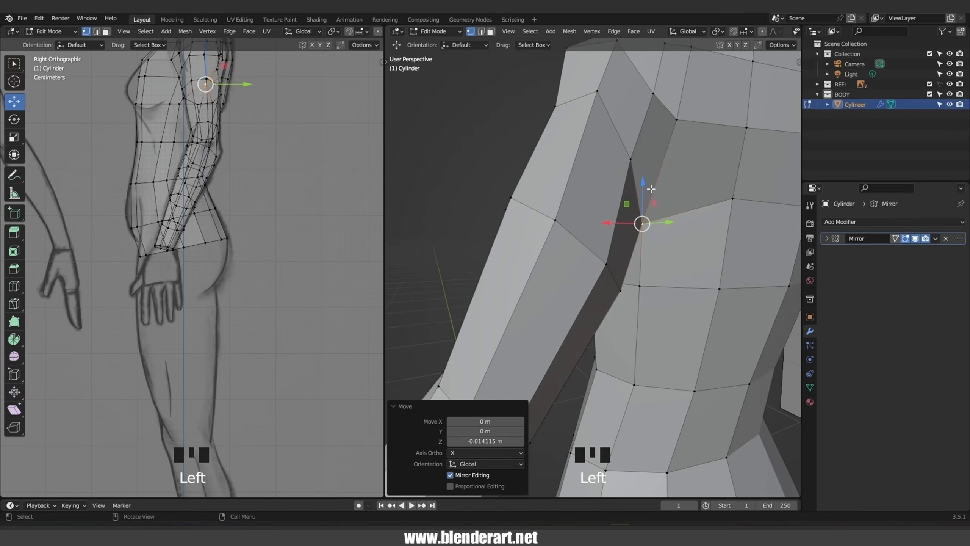
{"action": "middle_click_drag", "start_coordinate": [638, 179], "coordinate": [550, 214]}
{"action": "key", "text": "ctrl+z"}
{"action": "key", "text": "ctrl+z"}
{"action": "key", "text": "ctrl+z"}
{"action": "key", "text": "ctrl+z"}
In edge select mode, lower the selected armpit edge along Z and move it about -0.007 m along X.
{"action": "key", "text": "2"}
{"action": "left_click_drag", "start_coordinate": [546, 197], "coordinate": [546, 208]}
{"action": "left_click_drag", "start_coordinate": [588, 235], "coordinate": [579, 240]}
{"action": "middle_click_drag", "start_coordinate": [578, 240], "coordinate": [424, 264]}
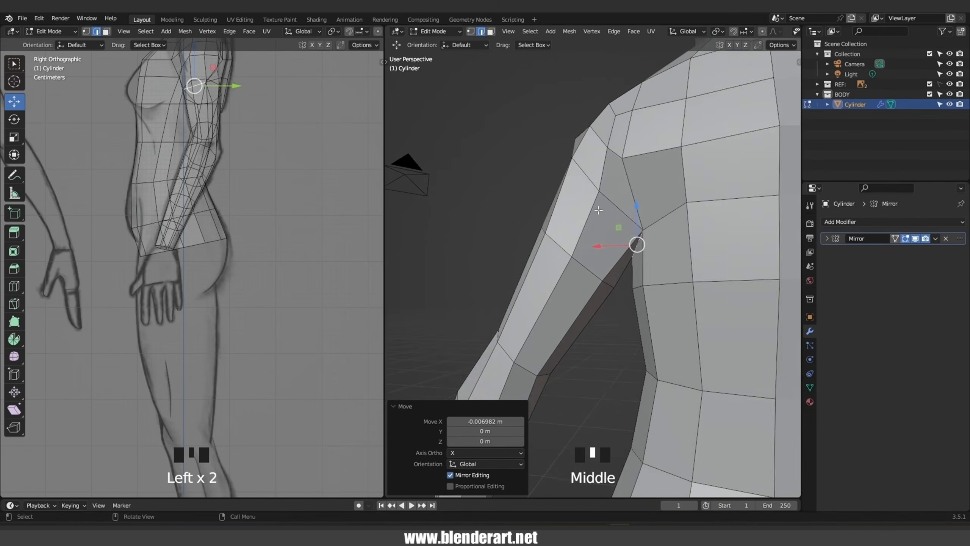
Select the edge loop around the upper arm just below the armpit and scale it to 0.863 along Y.
{"action": "key", "text": "Tab"}
{"action": "scroll", "coordinate": [477, 277], "scroll_direction": "down", "scroll_amount": 5}
{"action": "middle_click_drag", "start_coordinate": [485, 281], "coordinate": [537, 315]}
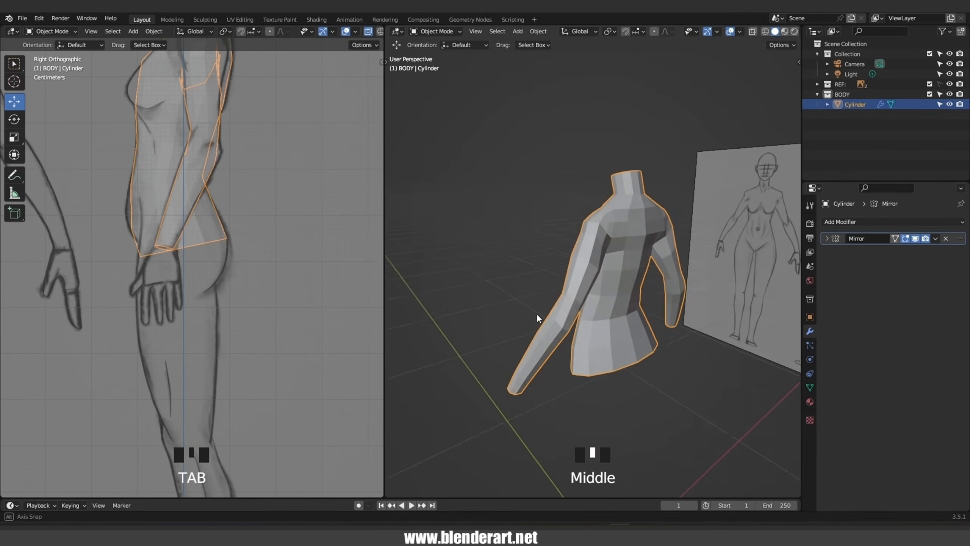
{"action": "scroll", "coordinate": [594, 279], "scroll_direction": "up", "scroll_amount": 2}
{"action": "middle_click_drag", "start_coordinate": [595, 278], "coordinate": [602, 279]}
{"action": "middle_click_drag", "start_coordinate": [204, 128], "coordinate": [215, 231], "text": "shift"}
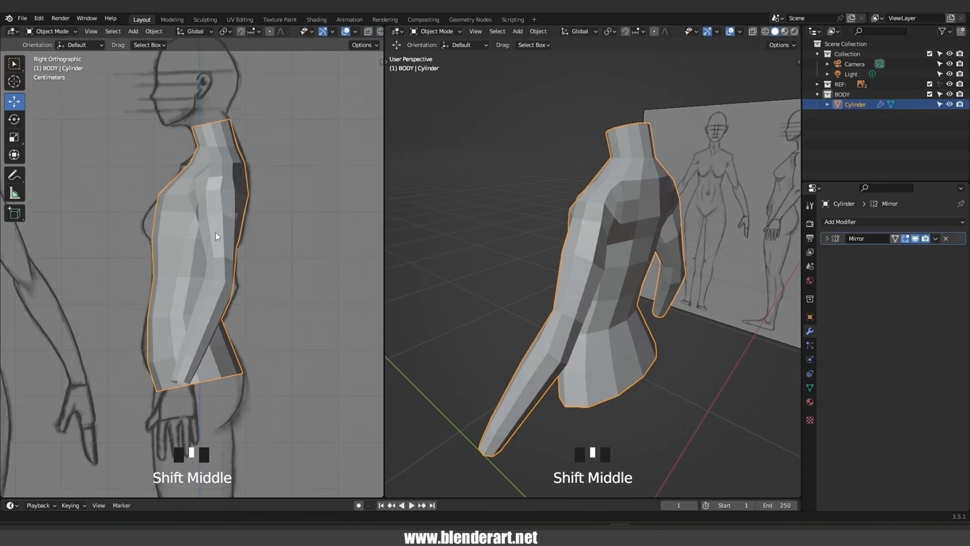
{"action": "key", "text": "Tab"}
{"action": "left_click", "coordinate": [253, 181], "text": "alt"}
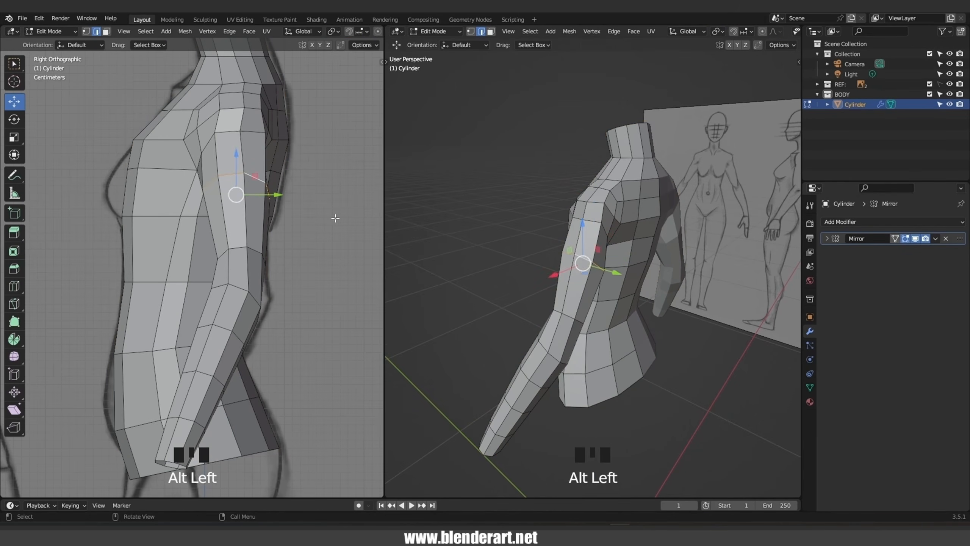
{"action": "key", "text": "s"}
{"action": "key", "text": "y"}
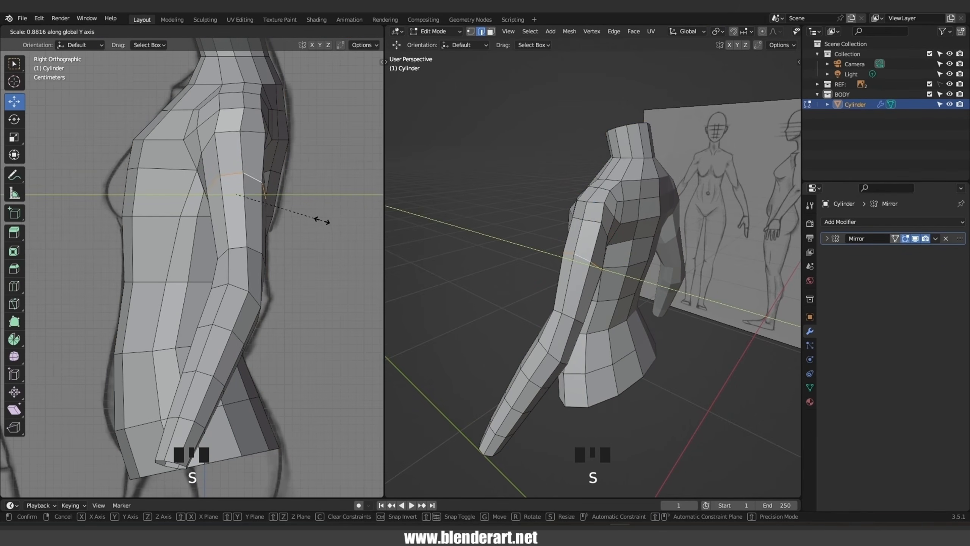
{"action": "left_click", "coordinate": [321, 220]}
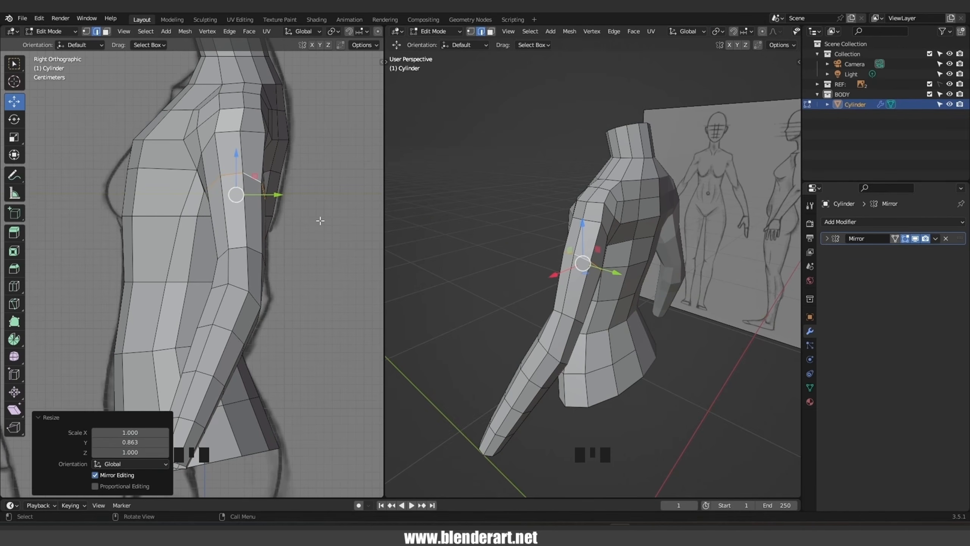
In the see-through front view, scale the upper arm loop to 0.773 along X.
{"action": "middle_click_drag", "start_coordinate": [272, 248], "coordinate": [344, 244]}
{"action": "key", "text": "alt+z"}
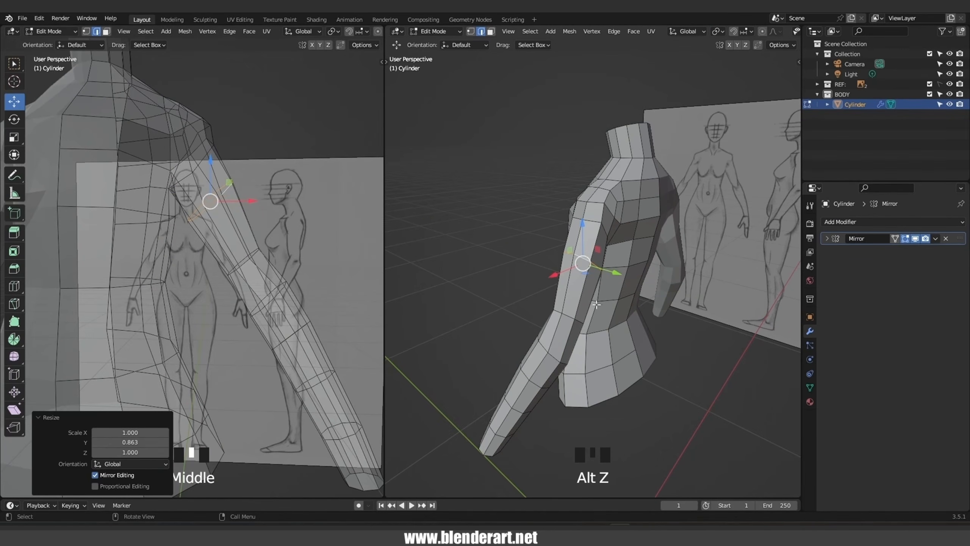
{"action": "key", "text": "KP_1"}
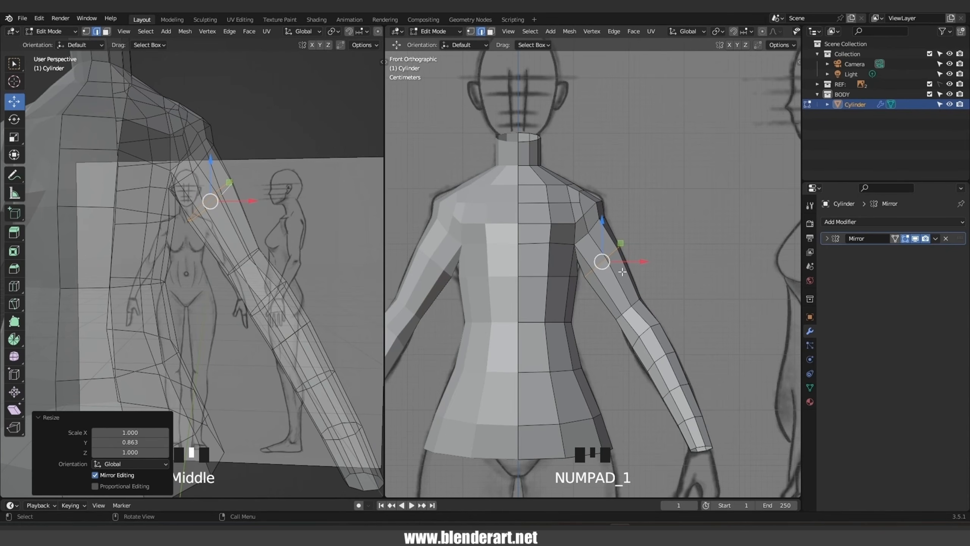
{"action": "key", "text": "alt+z"}
{"action": "scroll", "coordinate": [622, 272], "scroll_direction": "up", "scroll_amount": 2}
{"action": "key", "text": "s"}
{"action": "key", "text": "x"}
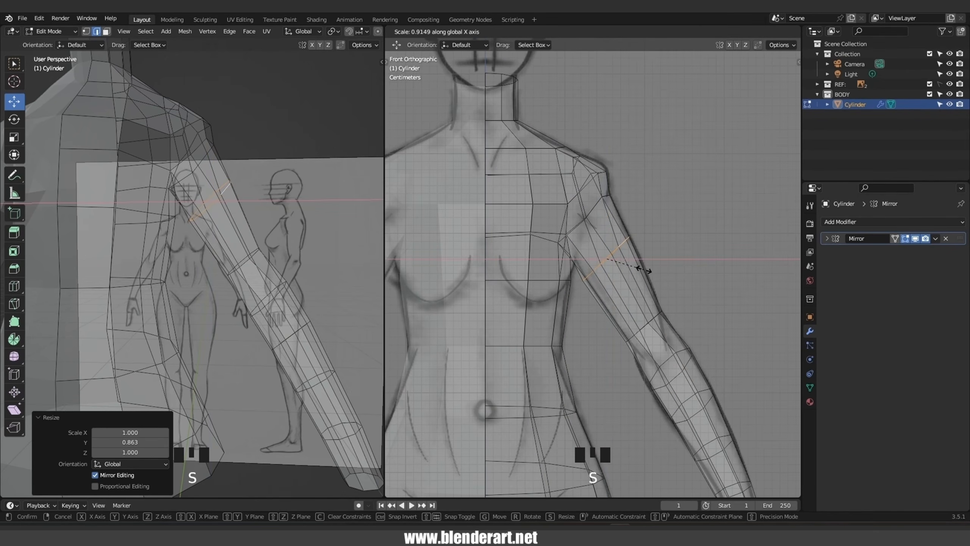
{"action": "left_click", "coordinate": [637, 270]}
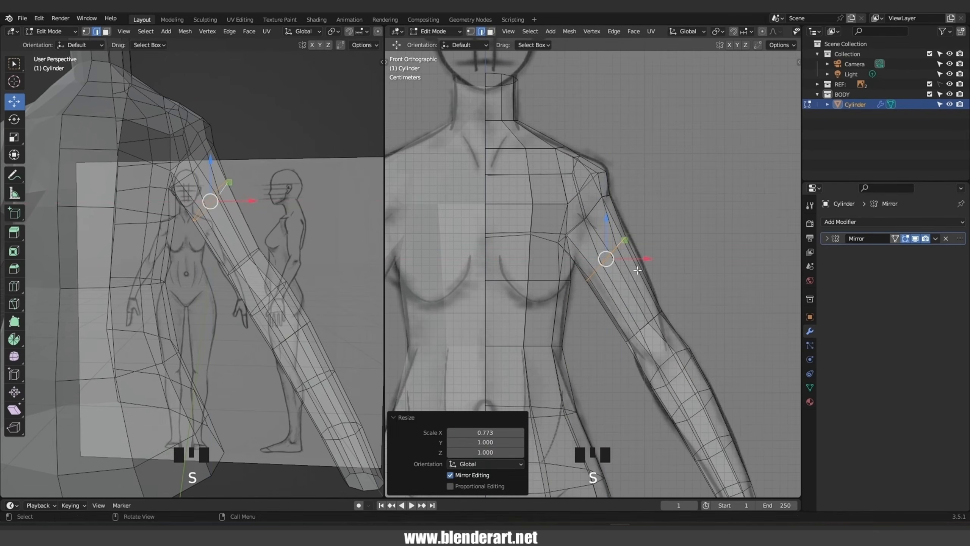
Move the upper arm loop about -0.004 m along X and 0.003 m along Z, and rotate it about 15.4°.
{"action": "key", "text": "g"}
{"action": "left_click", "coordinate": [637, 268]}
{"action": "key", "text": "g"}
{"action": "left_click", "coordinate": [638, 266]}
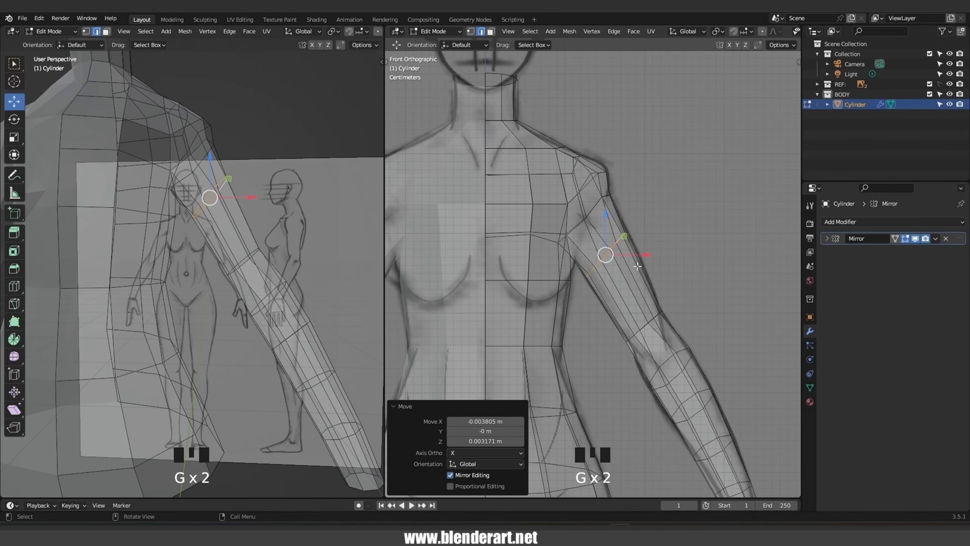
{"action": "key", "text": "r"}
{"action": "left_click", "coordinate": [636, 281]}
Nudge the upper arm loop inward and up, correct its rotation by about -5.27°, and scale it to 0.964.
{"action": "key", "text": "g"}
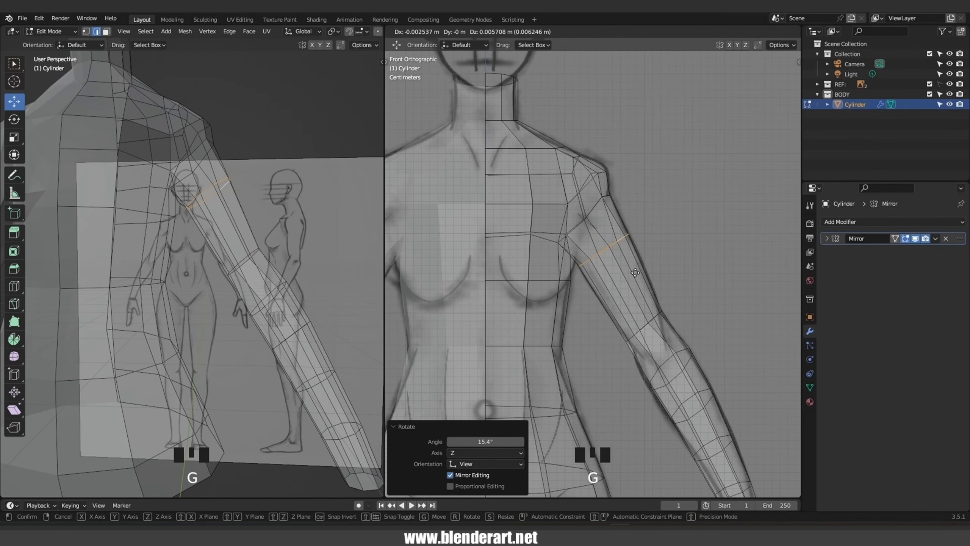
{"action": "left_click", "coordinate": [635, 273]}
{"action": "key", "text": "r"}
{"action": "left_click", "coordinate": [636, 275]}
{"action": "key", "text": "r"}
{"action": "left_click", "coordinate": [637, 273]}
{"action": "key", "text": "s"}
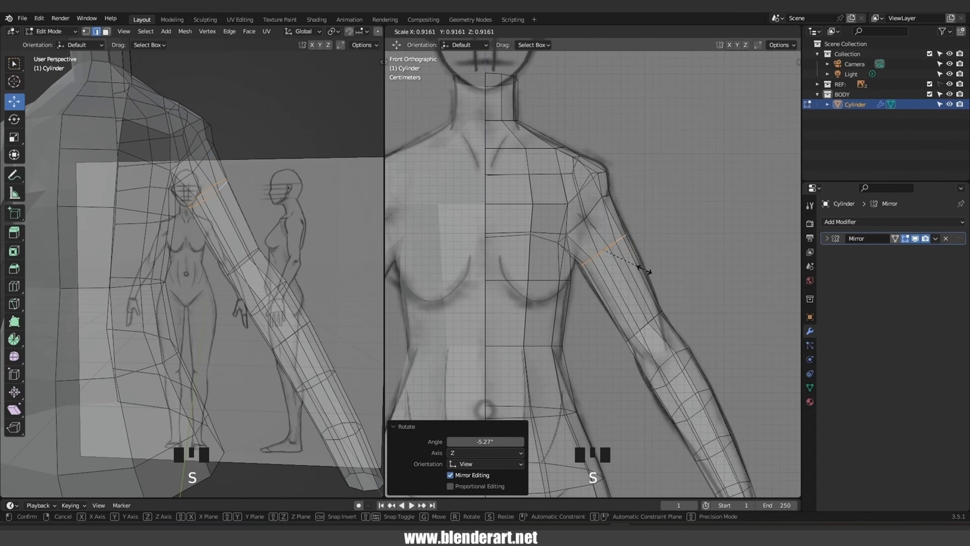
{"action": "left_click", "coordinate": [643, 272]}
Add one centred loop cut on the upper arm between the armpit loop and the elbow, and restore the solid view.
{"action": "key", "text": "ctrl+r"}
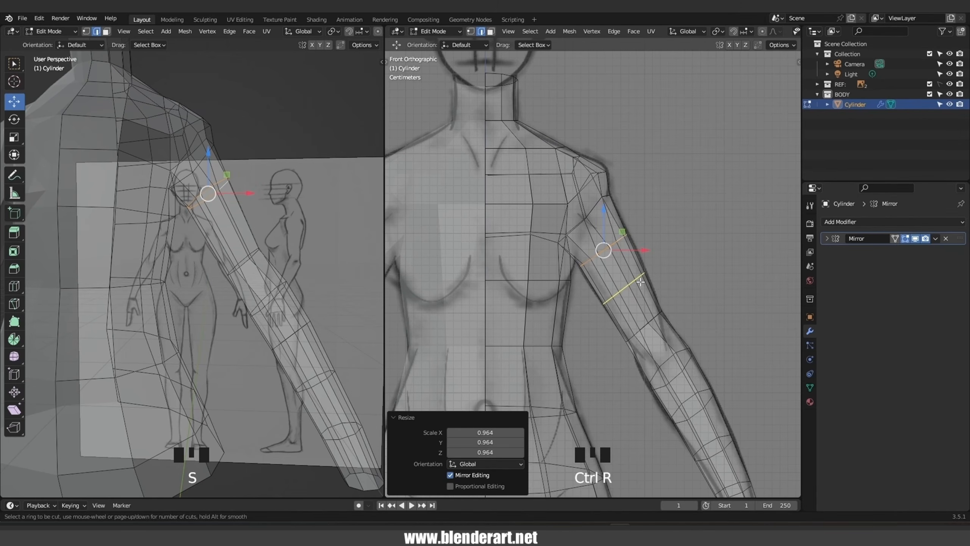
{"action": "left_click", "coordinate": [640, 282]}
{"action": "right_click", "coordinate": [640, 282]}
{"action": "key", "text": "alt+z"}
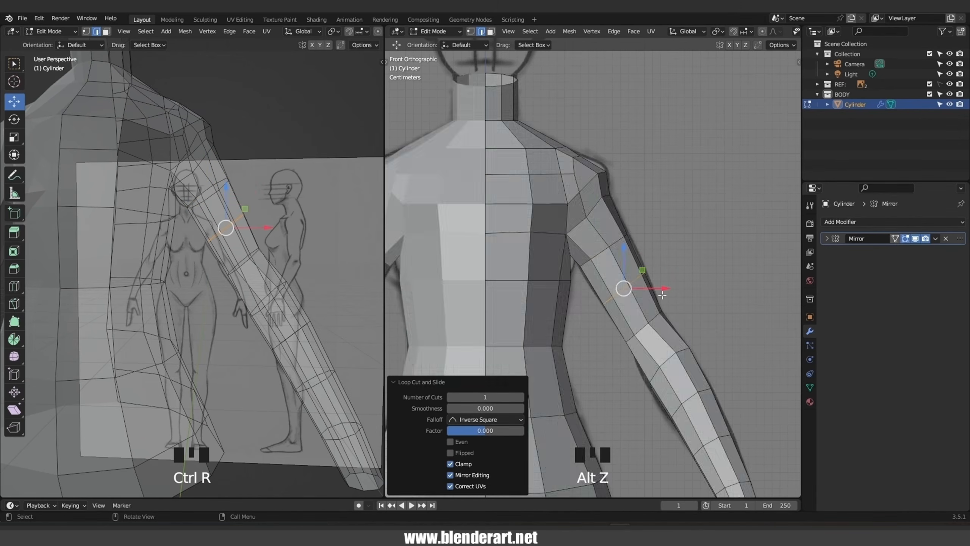
Return the body to Object Mode and save the blend file.
{"action": "scroll", "coordinate": [662, 294], "scroll_direction": "down", "scroll_amount": 4}
{"action": "left_click", "coordinate": [662, 294]}
{"action": "key", "text": "Tab"}
{"action": "middle_click_drag", "start_coordinate": [662, 294], "coordinate": [577, 316]}
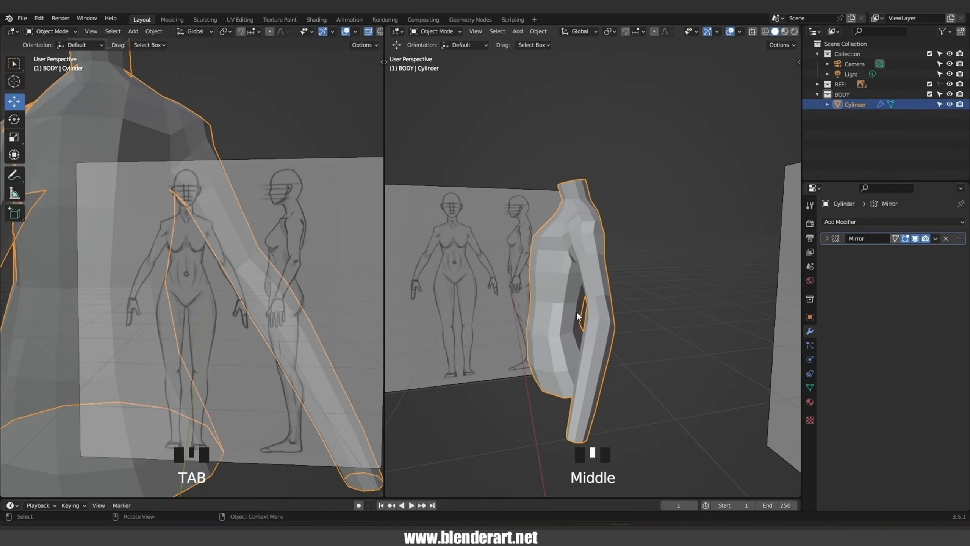
{"action": "key", "text": "ctrl+s"}
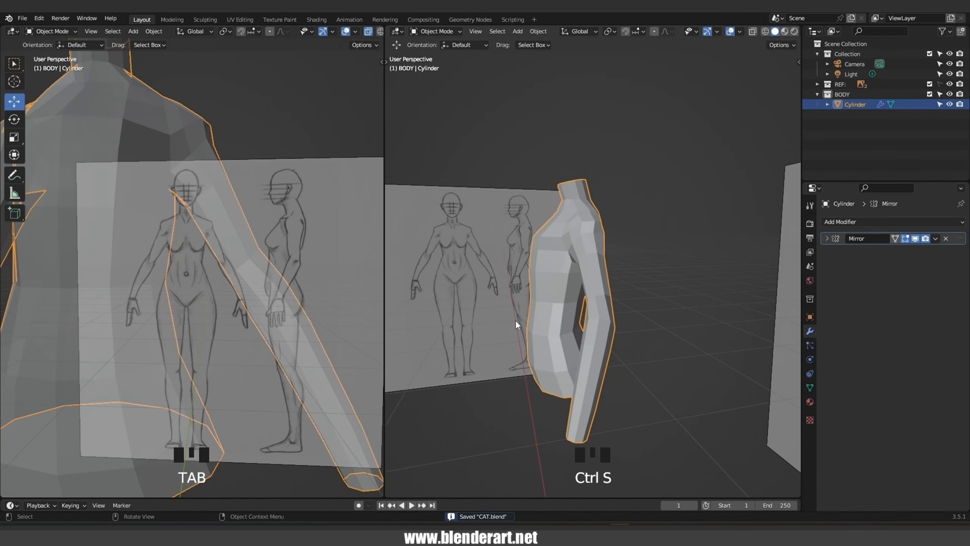
In Edit Mode, select the vertical edge path from the front chest to the hem and edge-slide it by about 0.261.
{"action": "middle_click_drag", "start_coordinate": [515, 320], "coordinate": [587, 252]}
{"action": "scroll", "coordinate": [587, 313], "scroll_direction": "down", "scroll_amount": 1}
{"action": "key", "text": "KP_1"}
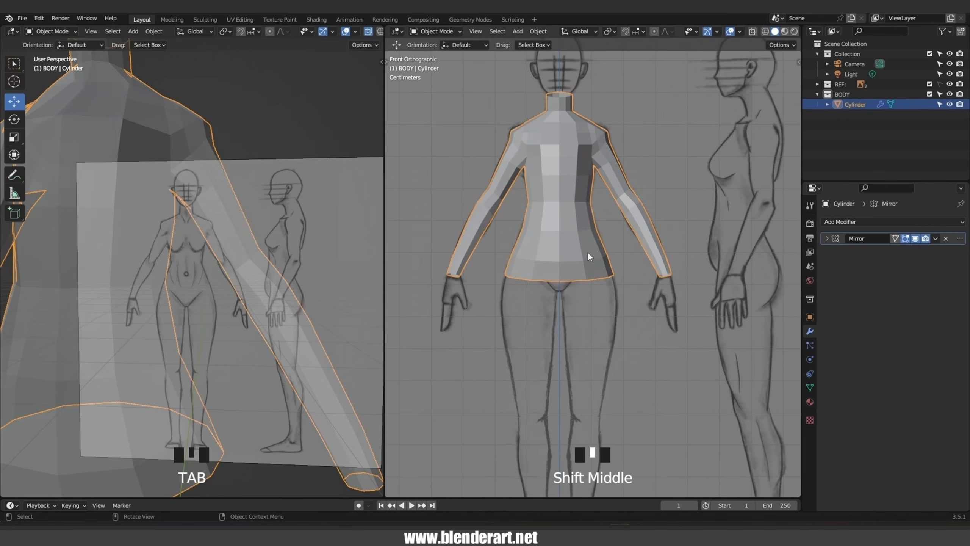
{"action": "scroll", "coordinate": [557, 296], "scroll_direction": "up", "scroll_amount": 4}
{"action": "middle_click_drag", "start_coordinate": [557, 296], "coordinate": [556, 336], "text": "shift"}
{"action": "key", "text": "Tab"}
{"action": "scroll", "coordinate": [588, 287], "scroll_direction": "down", "scroll_amount": 2}
{"action": "scroll", "coordinate": [554, 206], "scroll_direction": "down", "scroll_amount": 2}
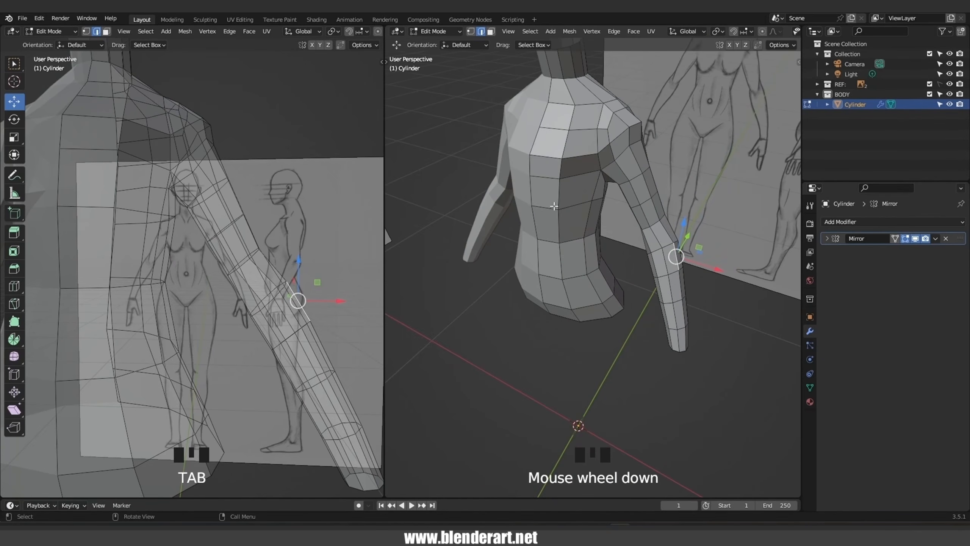
{"action": "left_click", "coordinate": [564, 145]}
{"action": "middle_click_drag", "start_coordinate": [579, 229], "coordinate": [576, 199]}
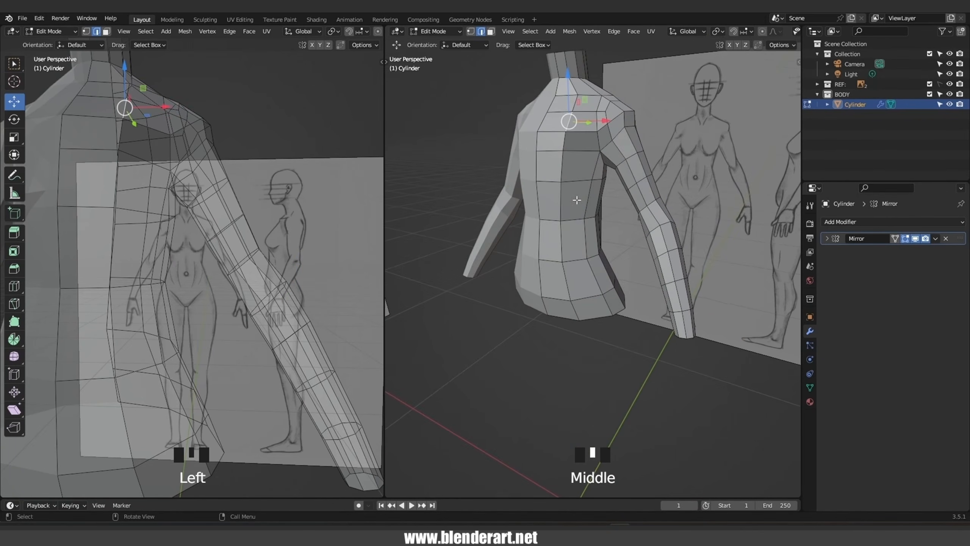
{"action": "left_click", "coordinate": [576, 312], "text": "ctrl"}
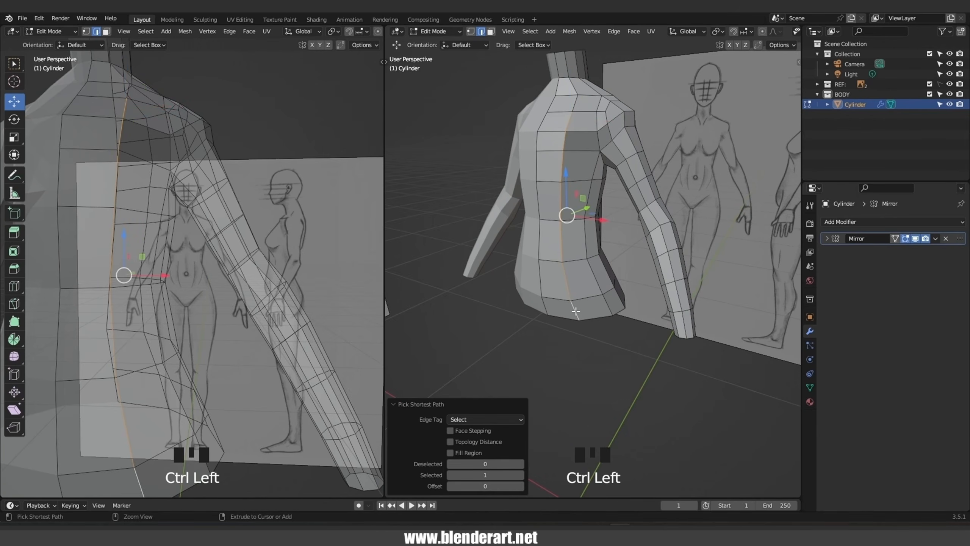
{"action": "key", "text": "g"}
{"action": "key", "text": "g"}
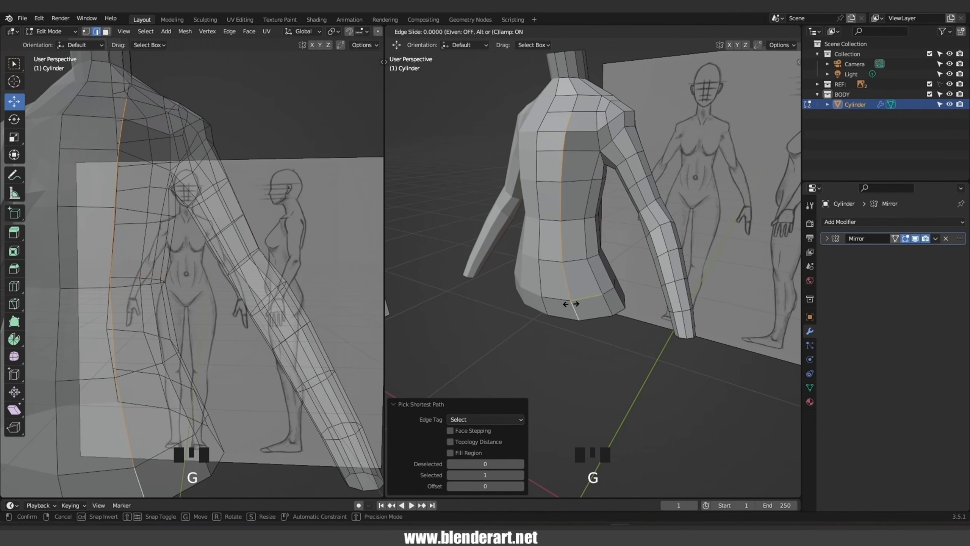
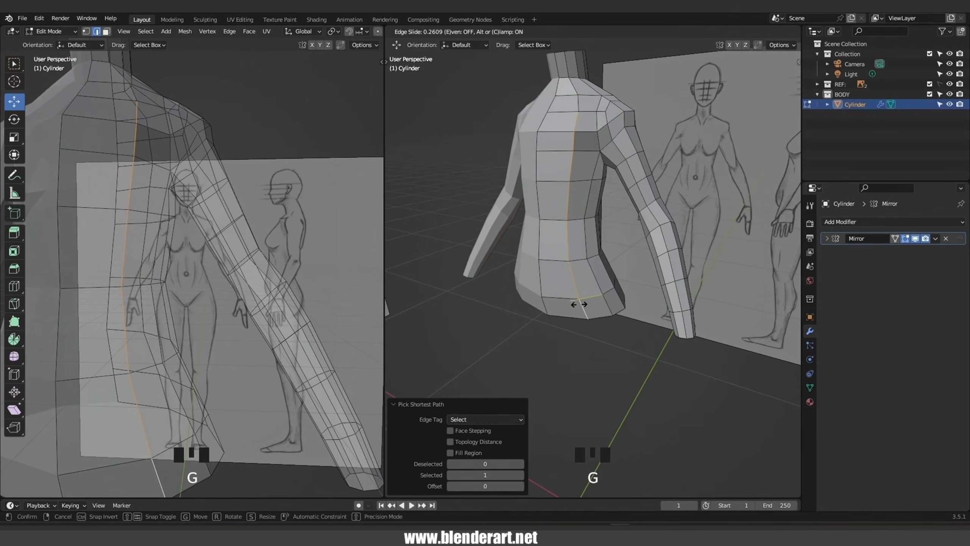
{"action": "left_click", "coordinate": [579, 304]}
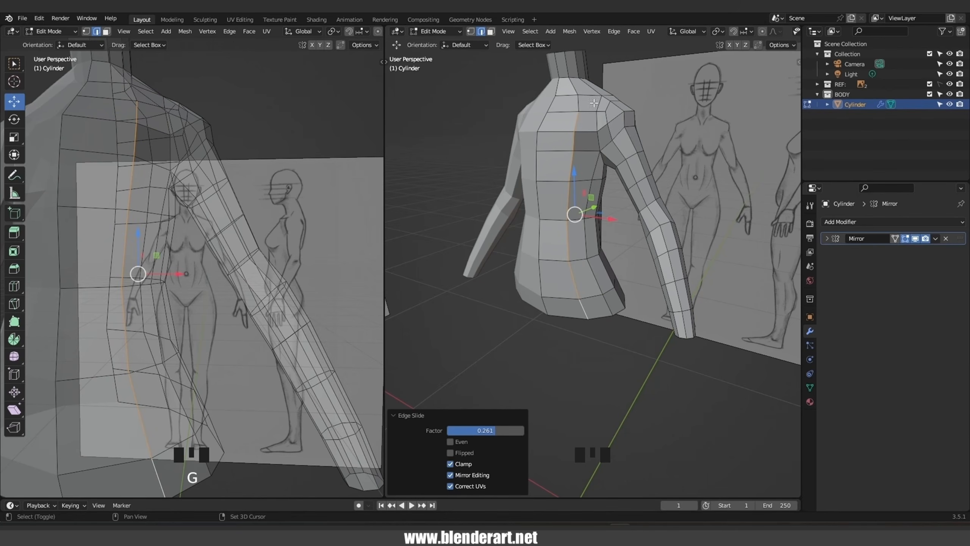
Add one centred vertical loop cut down the back of the torso and one down the front, next to the midline.
{"action": "middle_click_drag", "start_coordinate": [594, 103], "coordinate": [533, 276]}
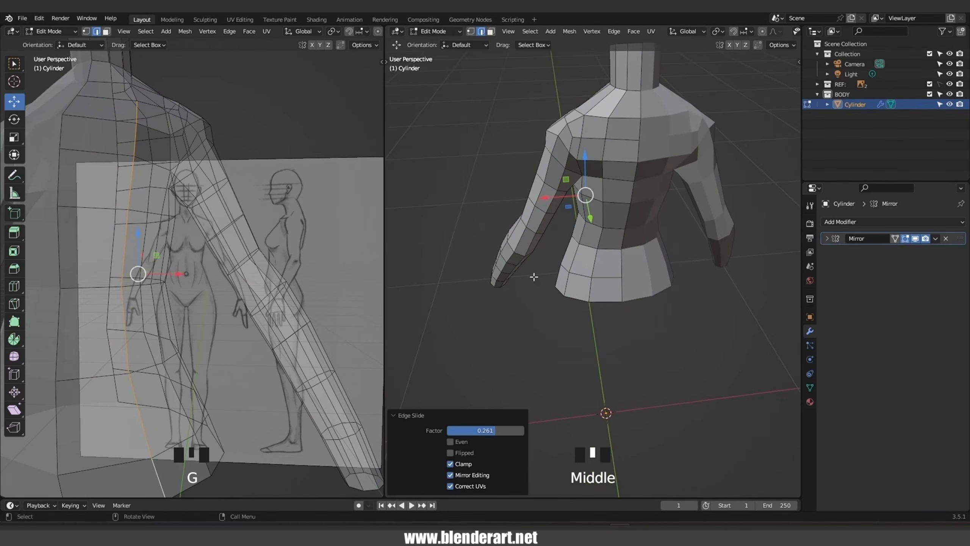
{"action": "key", "text": "ctrl+r"}
{"action": "left_click", "coordinate": [611, 278]}
{"action": "right_click", "coordinate": [611, 278]}
{"action": "middle_click_drag", "start_coordinate": [611, 279], "coordinate": [612, 223]}
{"action": "middle_click_drag", "start_coordinate": [494, 258], "coordinate": [693, 254]}
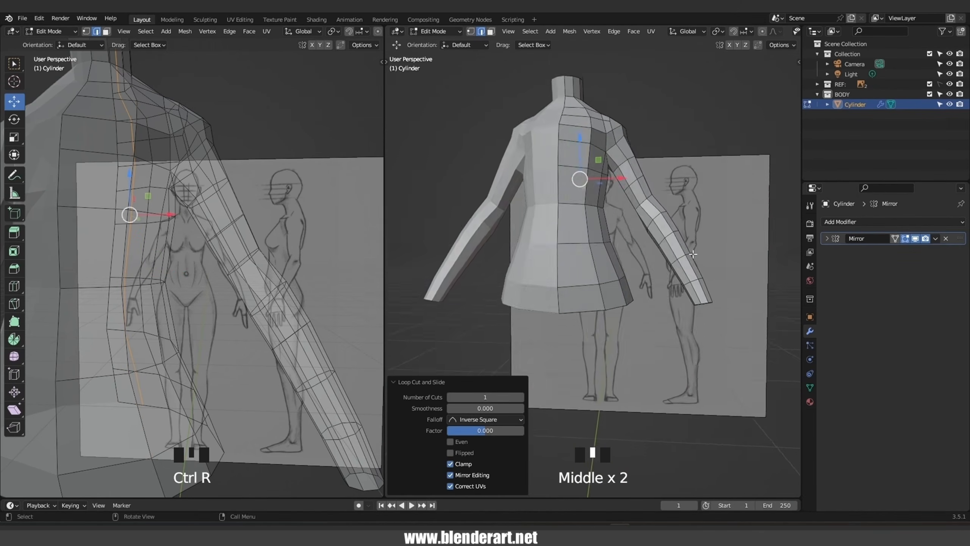
{"action": "key", "text": "ctrl+r"}
{"action": "middle_click_drag", "start_coordinate": [586, 305], "coordinate": [609, 221]}
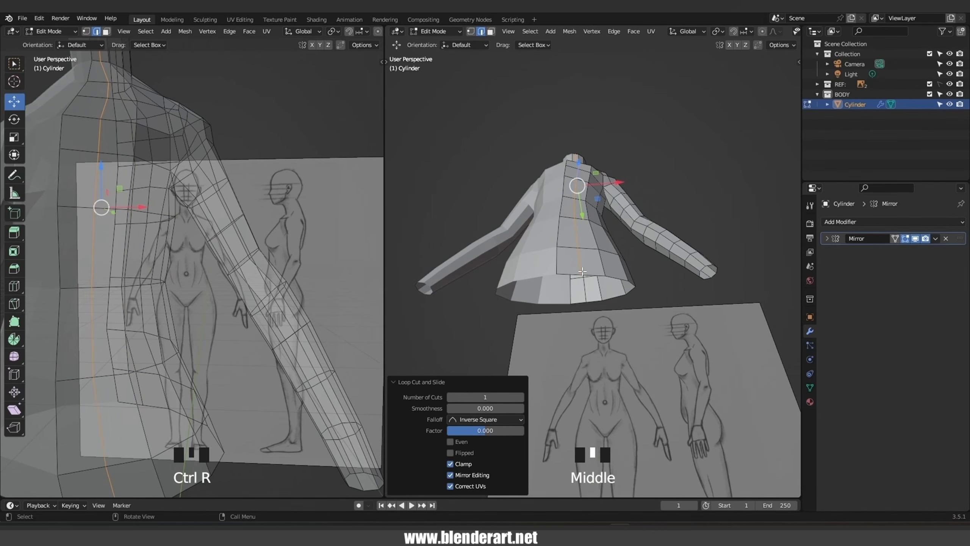
Fill a face between the front and back hem edges next to the midline to bridge the crotch.
{"action": "left_click", "coordinate": [571, 272]}
{"action": "middle_click_drag", "start_coordinate": [569, 274], "coordinate": [563, 236]}
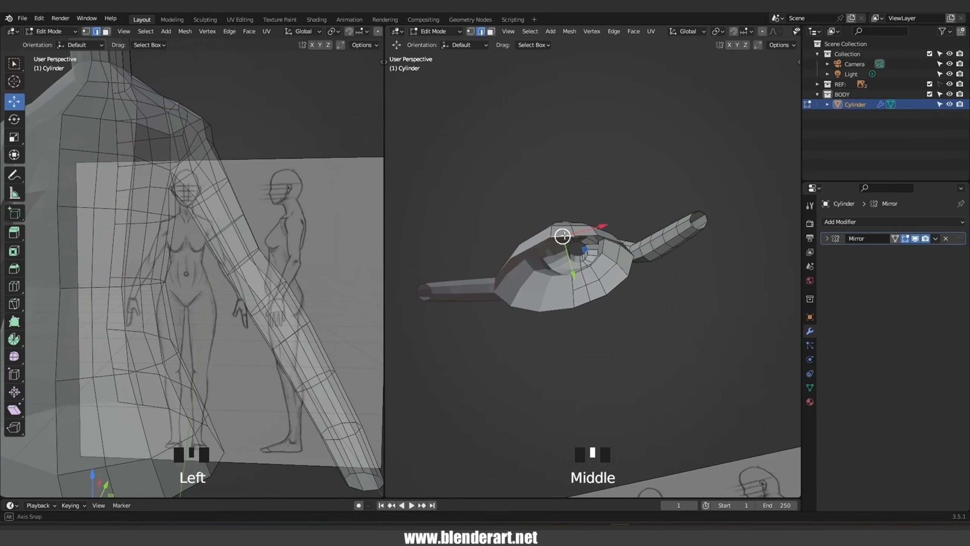
{"action": "left_click", "coordinate": [585, 305], "text": "shift"}
{"action": "middle_click_drag", "start_coordinate": [585, 304], "coordinate": [607, 305]}
{"action": "scroll", "coordinate": [607, 305], "scroll_direction": "up", "scroll_amount": 2}
{"action": "key", "text": "f"}
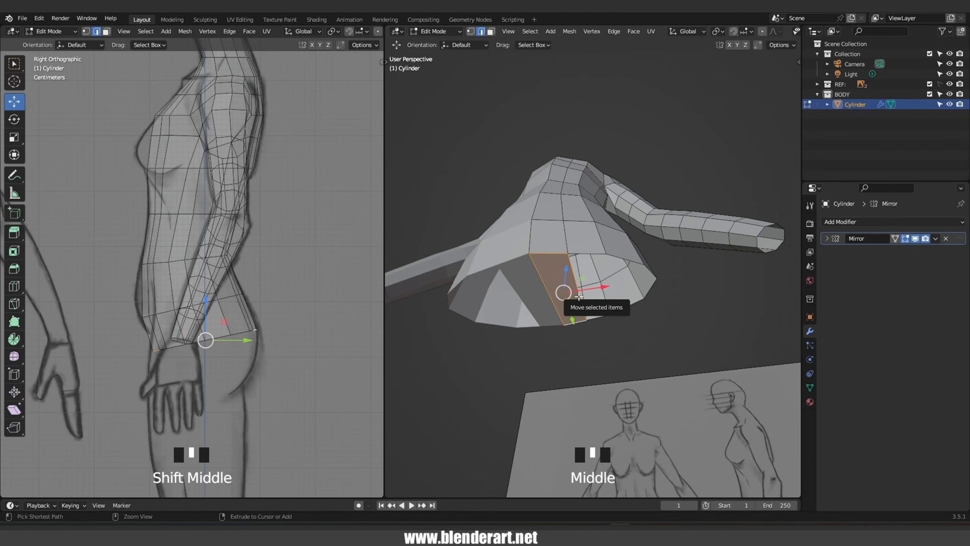
Add three centred loop cuts across the crotch strip and move them about -0.037 m along Z.
{"action": "key", "text": "ctrl+r"}
{"action": "scroll", "coordinate": [578, 297], "scroll_direction": "up", "scroll_amount": 1}
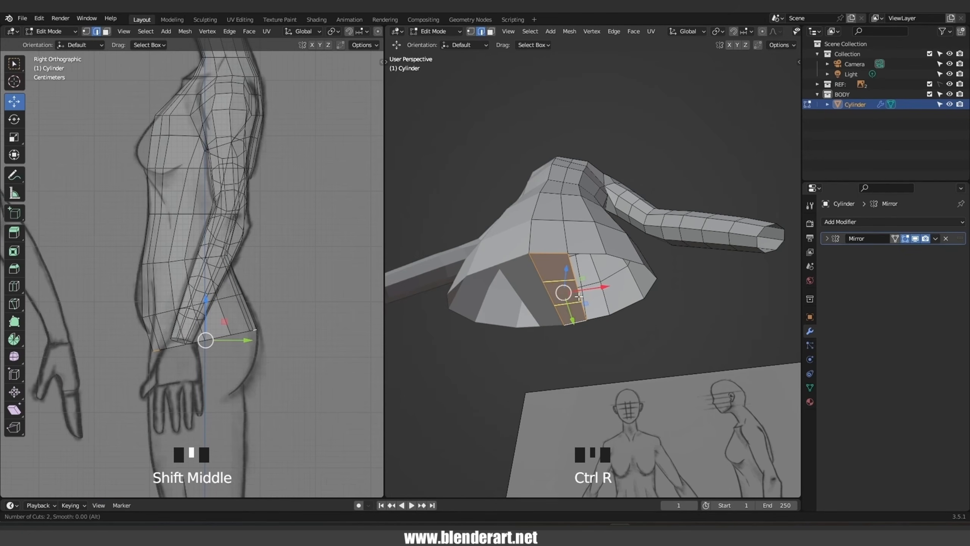
{"action": "left_click", "coordinate": [579, 297]}
{"action": "right_click", "coordinate": [580, 280]}
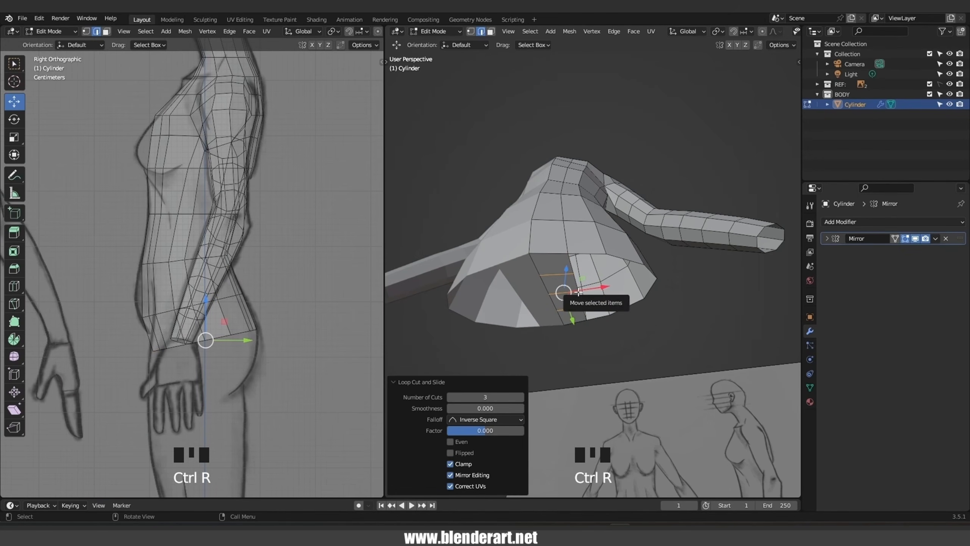
{"action": "key", "text": "KP_1"}
{"action": "left_click_drag", "start_coordinate": [569, 273], "coordinate": [572, 295]}
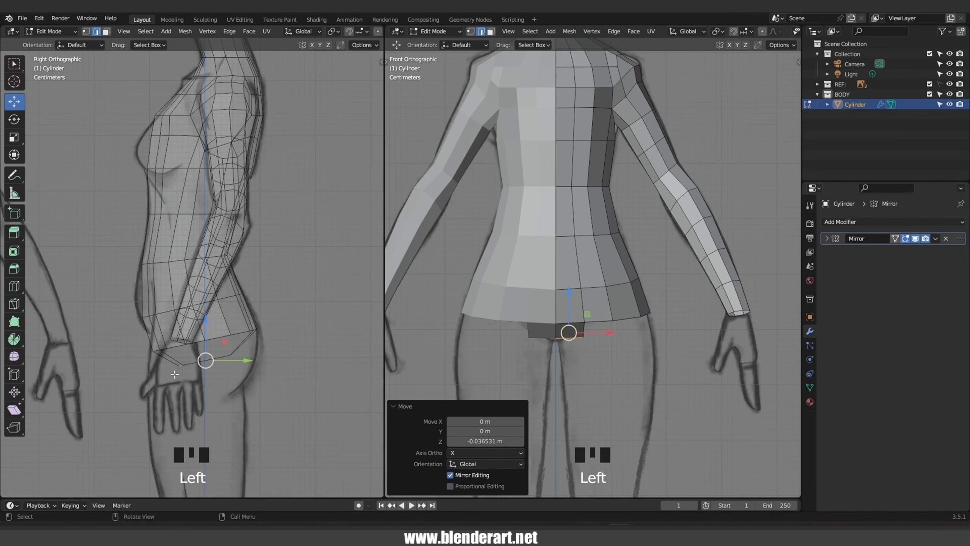
Select the crotch strip's middle vertices through the mesh and lower them about 0.021 m along Z.
{"action": "key", "text": "alt+z"}
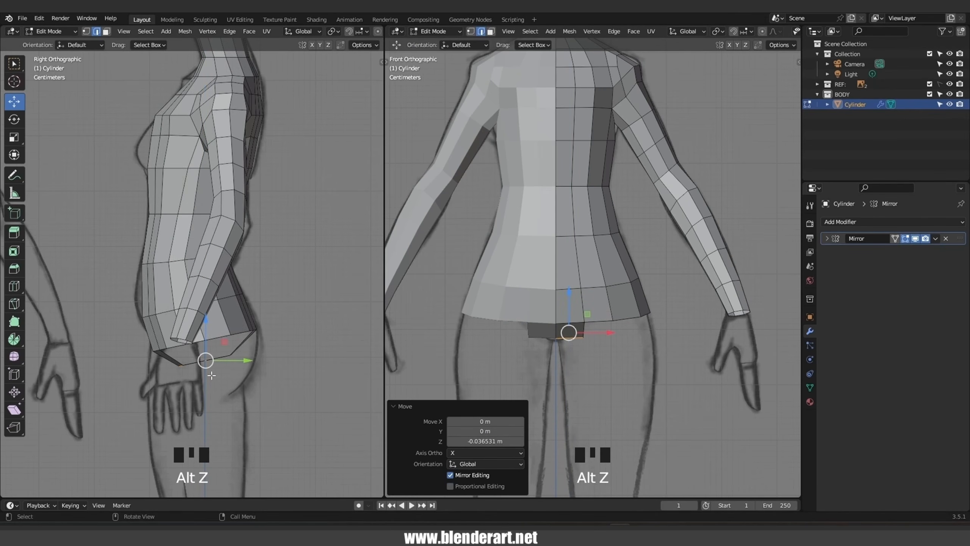
{"action": "key", "text": "1"}
{"action": "key", "text": "alt+z"}
{"action": "left_click_drag", "start_coordinate": [215, 395], "coordinate": [205, 333]}
Select the outer vertices of the crotch strip through the mesh and move them about -0.018 m along X.
{"action": "scroll", "coordinate": [562, 390], "scroll_direction": "up", "scroll_amount": 4}
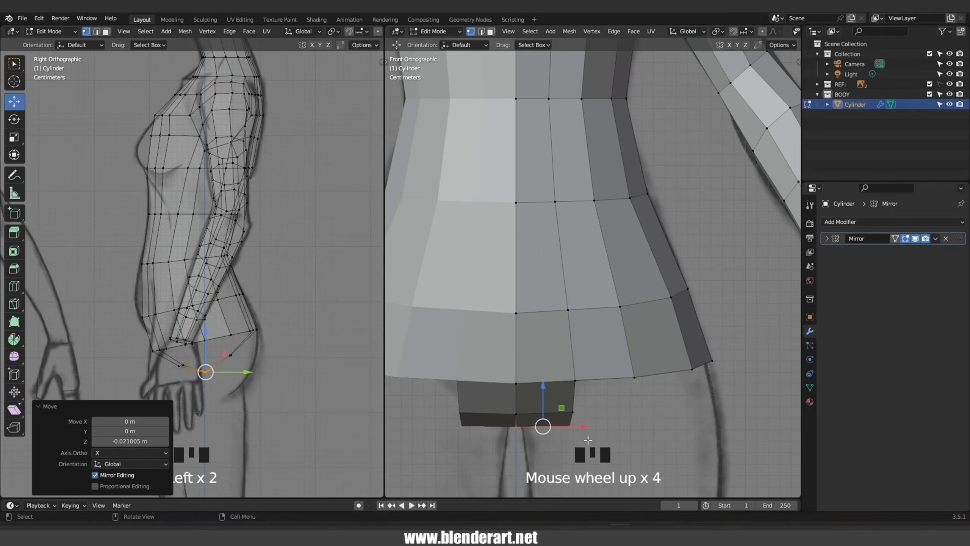
{"action": "middle_click_drag", "start_coordinate": [589, 440], "coordinate": [586, 429], "text": "shift"}
{"action": "left_click_drag", "start_coordinate": [604, 435], "coordinate": [582, 409]}
{"action": "key", "text": "alt+z"}
{"action": "left_click_drag", "start_coordinate": [551, 368], "coordinate": [551, 368]}
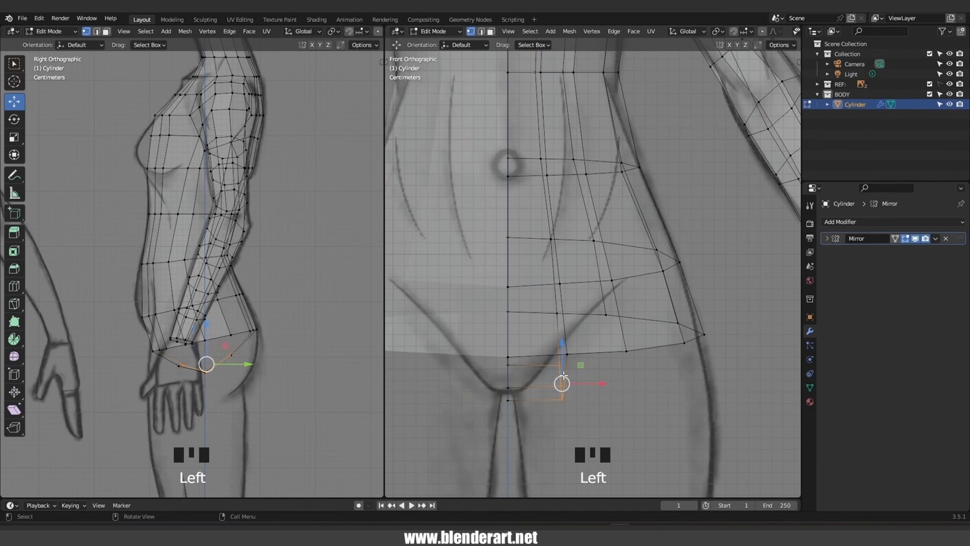
{"action": "left_click_drag", "start_coordinate": [604, 384], "coordinate": [579, 387]}
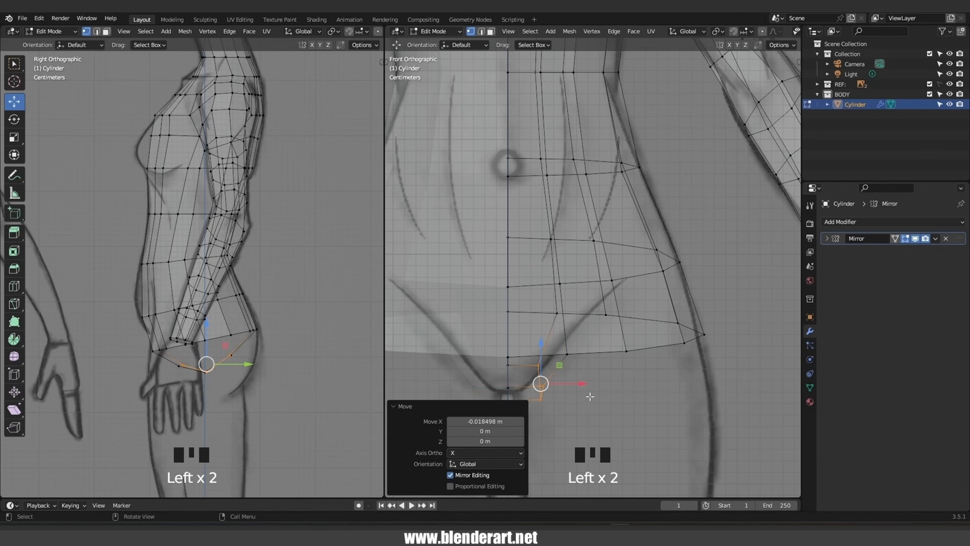
Rotate the crotch strip's outer vertices about 28.7° and move them inward and up to match the groin drawing.
{"action": "key", "text": "r"}
{"action": "right_click", "coordinate": [594, 428]}
{"action": "key", "text": "g"}
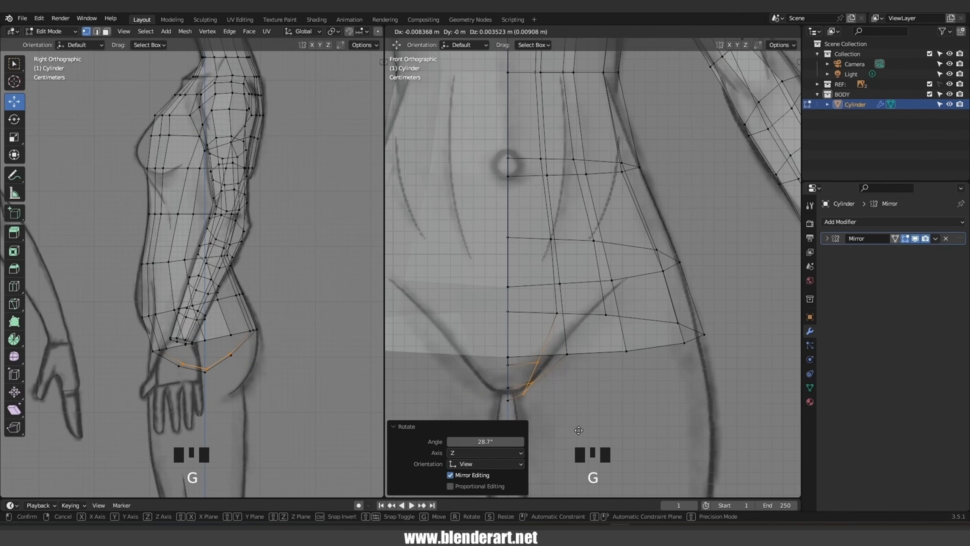
{"action": "left_click", "coordinate": [525, 412]}
Move the crotch strip's front midline vertex about 0.002 m along X and 0.005 m along Z.
{"action": "middle_click_drag", "start_coordinate": [545, 413], "coordinate": [556, 362], "text": "shift"}
{"action": "left_click_drag", "start_coordinate": [519, 349], "coordinate": [514, 334]}
{"action": "key", "text": "g"}
{"action": "left_click", "coordinate": [579, 336]}
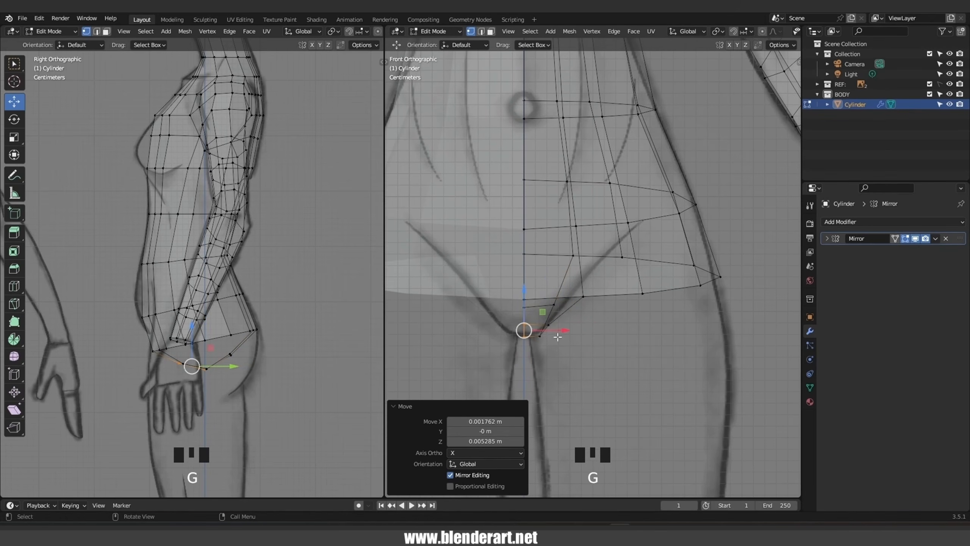
Restore the solid view and raise the front hem vertices toward the outer hip so the leg opening slants upward.
{"action": "key", "text": "alt+z"}
{"action": "left_click", "coordinate": [642, 293]}
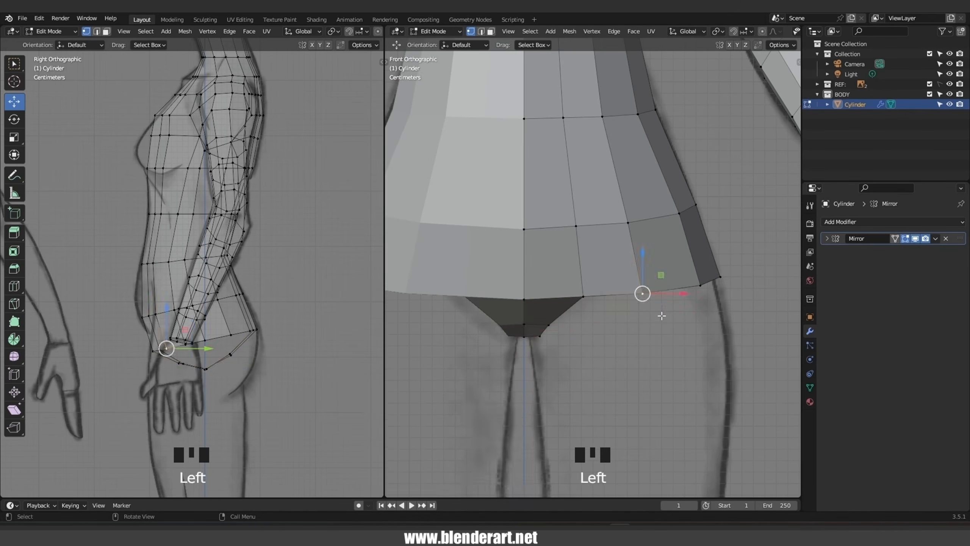
{"action": "key", "text": "g"}
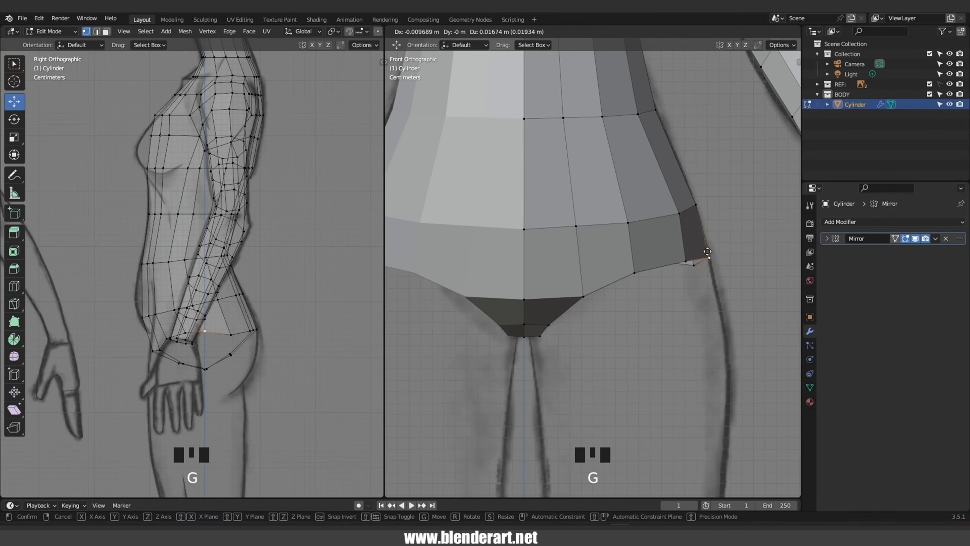
{"action": "left_click", "coordinate": [709, 256]}
Reposition the back hem vertices nearest the midline to shape the inner part of the rear leg opening.
{"action": "middle_click_drag", "start_coordinate": [695, 255], "coordinate": [502, 304]}
{"action": "left_click", "coordinate": [590, 272]}
{"action": "key", "text": "g"}
{"action": "left_click", "coordinate": [614, 285]}
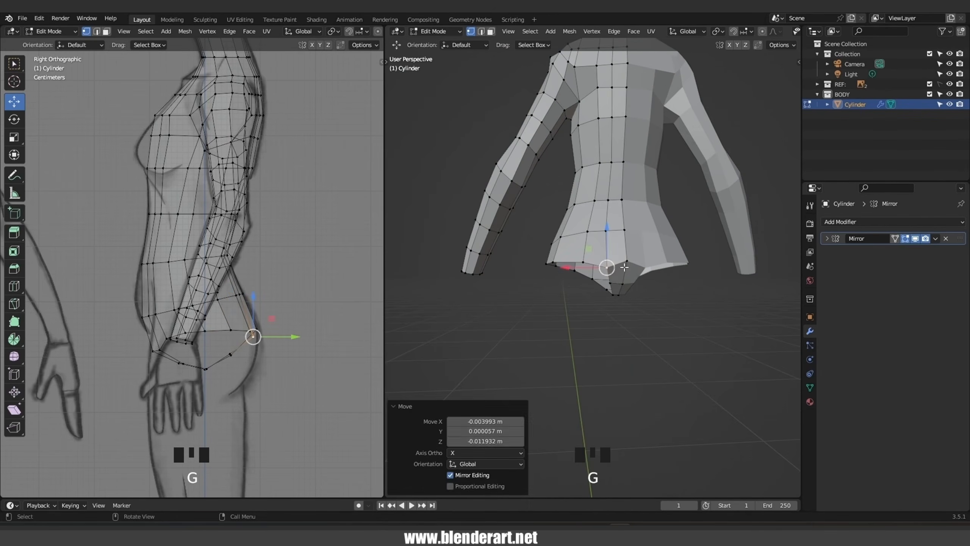
{"action": "left_click", "coordinate": [627, 264]}
{"action": "key", "text": "g"}
{"action": "left_click", "coordinate": [628, 259]}
{"action": "left_click", "coordinate": [610, 269]}
{"action": "key", "text": "g"}
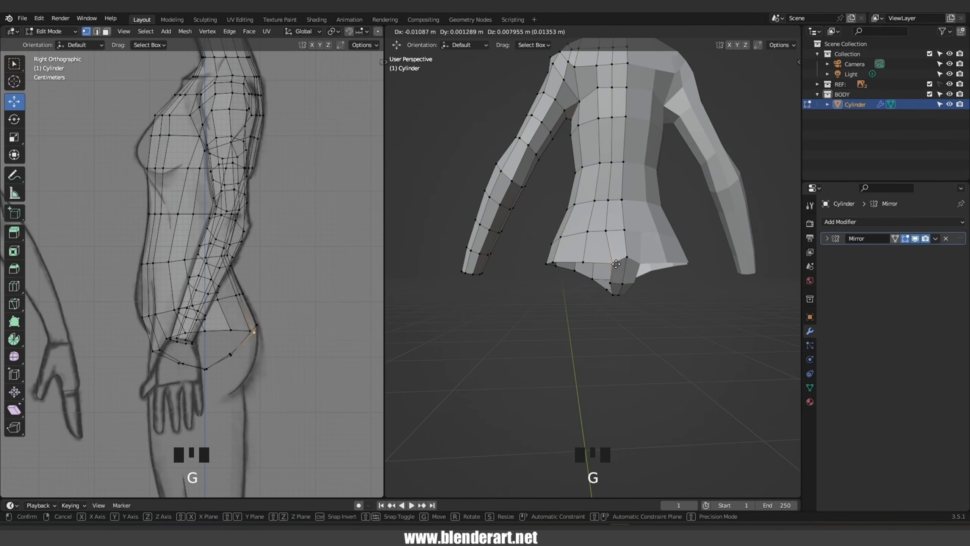
{"action": "left_click", "coordinate": [616, 264]}
Raise the rear hem vertices from the buttock to the outer hip in small moves to smooth the leg opening.
{"action": "left_click", "coordinate": [577, 261]}
{"action": "key", "text": "g"}
{"action": "left_click", "coordinate": [578, 260]}
{"action": "key", "text": "g"}
{"action": "left_click", "coordinate": [578, 256]}
{"action": "left_click", "coordinate": [553, 262]}
{"action": "key", "text": "g"}
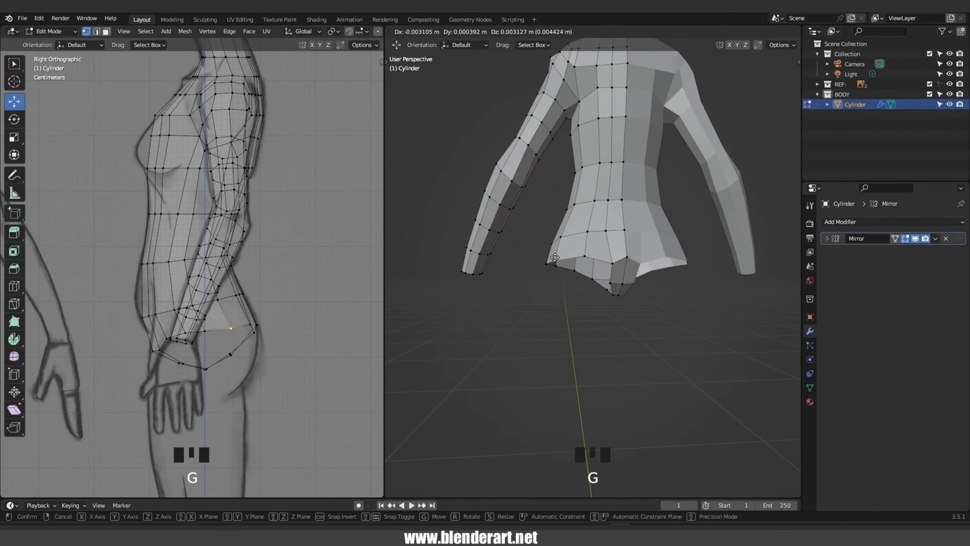
{"action": "left_click", "coordinate": [554, 261]}
{"action": "left_click", "coordinate": [582, 256]}
{"action": "key", "text": "g"}
{"action": "left_click", "coordinate": [582, 253]}
In the side view, raise the hem vertices at the side of the hip to arch the leg opening.
{"action": "mouse_move", "coordinate": [580, 256]}
{"action": "middle_mouse_down"}
{"action": "mouse_move", "coordinate": [654, 283]}
{"action": "mouse_move", "coordinate": [598, 263]}
{"action": "middle_mouse_up"}
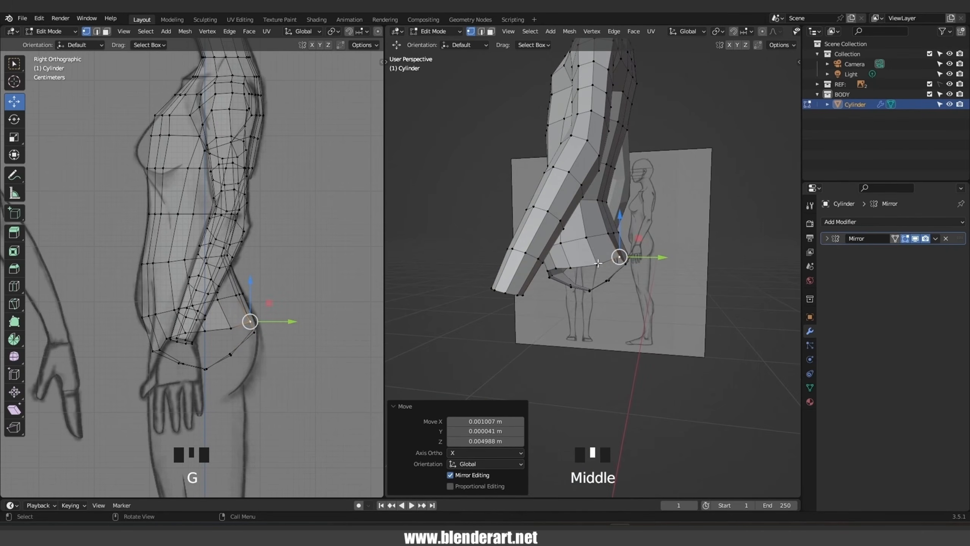
{"action": "scroll", "coordinate": [223, 354], "scroll_direction": "up", "scroll_amount": 3}
{"action": "left_click", "coordinate": [292, 358]}
{"action": "key", "text": "g"}
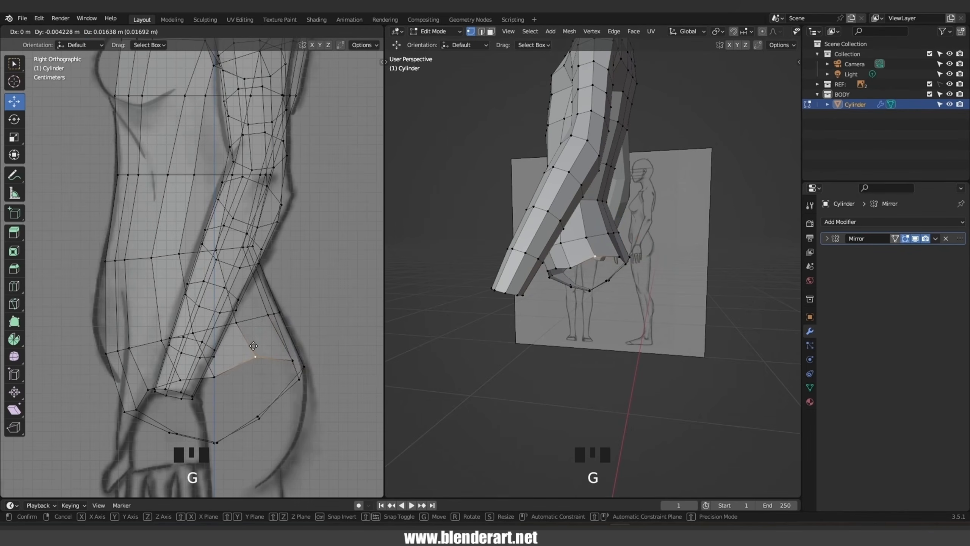
{"action": "left_click", "coordinate": [253, 351]}
{"action": "key", "text": "g"}
{"action": "left_click", "coordinate": [210, 354]}
Move the front-side hem vertices behind the wrist forward and up to continue the arch of the leg opening.
{"action": "left_click", "coordinate": [180, 380]}
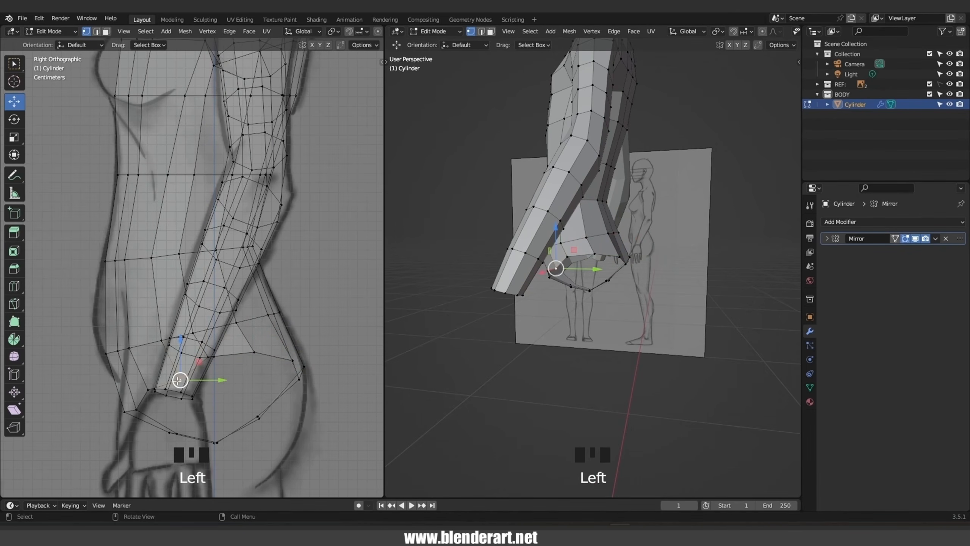
{"action": "key", "text": "g"}
{"action": "left_click", "coordinate": [168, 365]}
{"action": "left_click", "coordinate": [155, 389]}
{"action": "key", "text": "g"}
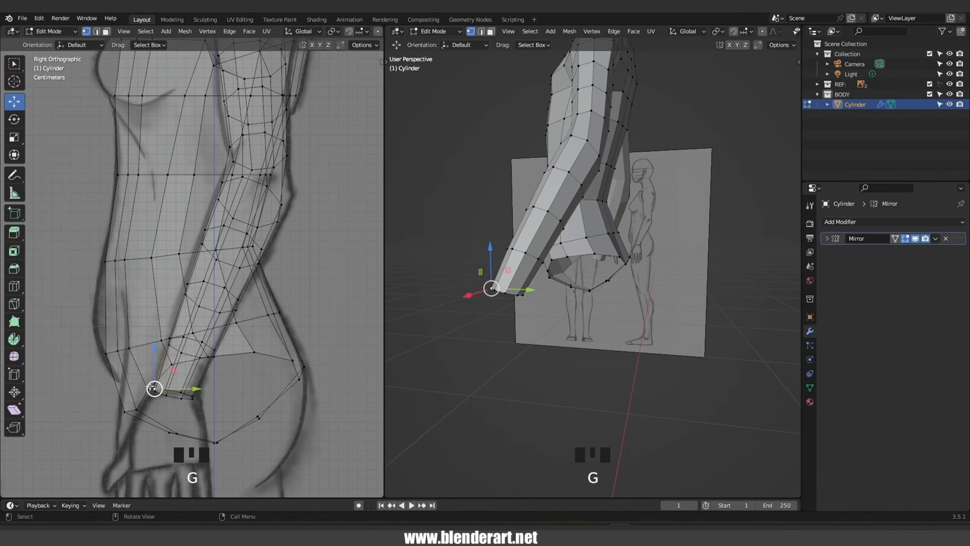
{"action": "left_click", "coordinate": [146, 382]}
Move the front groin vertex of the leg opening about 0.007 m along Y and -0.008 m along Z.
{"action": "middle_click_drag", "start_coordinate": [154, 385], "coordinate": [173, 311], "text": "shift"}
{"action": "left_click", "coordinate": [147, 334]}
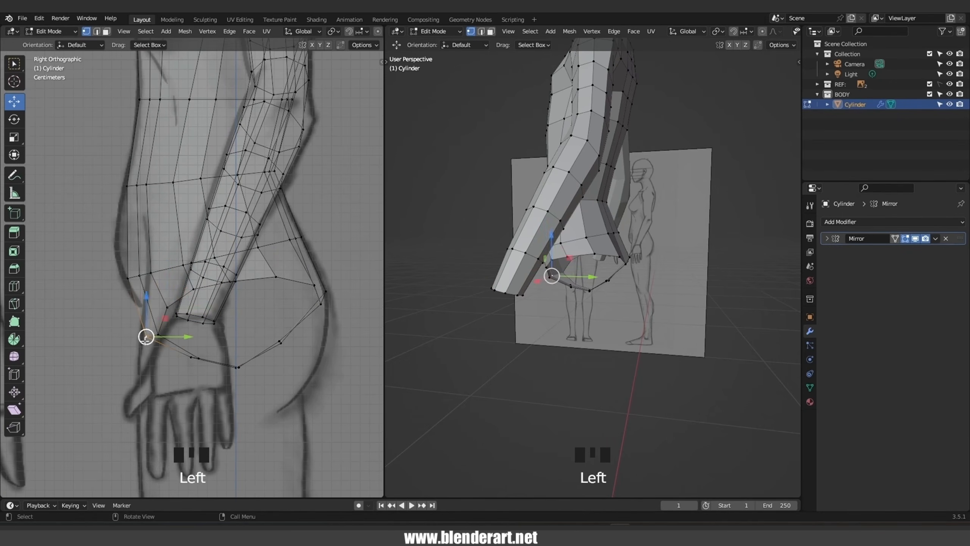
{"action": "key", "text": "g"}
{"action": "left_click", "coordinate": [153, 345]}
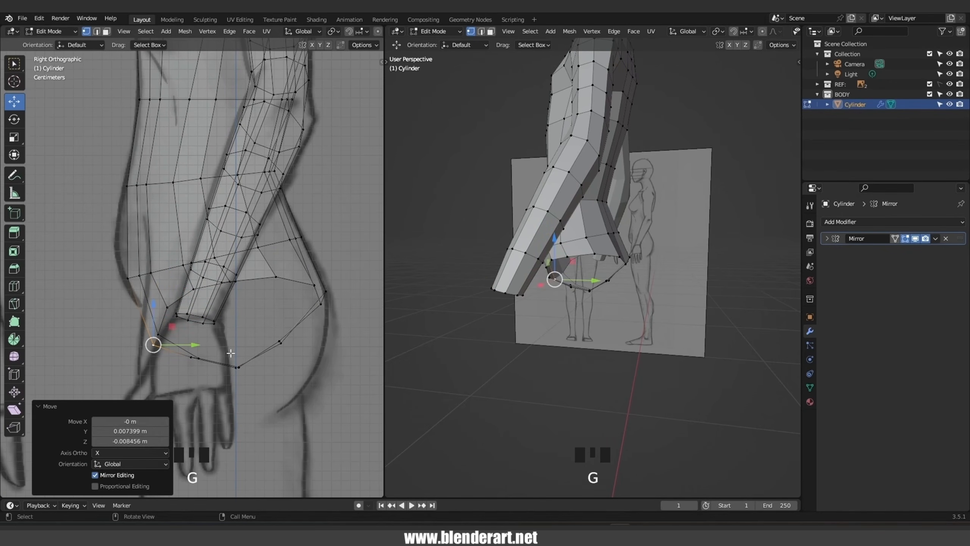
In the front view, shift the outer hip vertex of the leg opening slightly inward along X.
{"action": "key", "text": "alt+z"}
{"action": "middle_click_drag", "start_coordinate": [595, 275], "coordinate": [657, 278]}
{"action": "key", "text": "KP_1"}
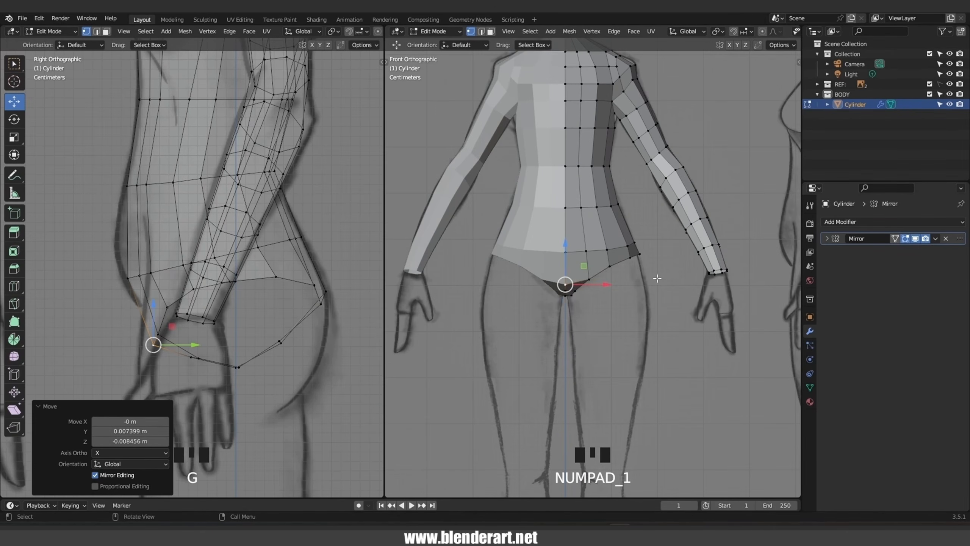
{"action": "left_click", "coordinate": [640, 256]}
{"action": "scroll", "coordinate": [662, 258], "scroll_direction": "up", "scroll_amount": 2}
{"action": "left_click_drag", "start_coordinate": [707, 247], "coordinate": [703, 247]}
Extrude the leg opening's edge loop down about 0.128 m and flatten the new loop to Z scale 0.
{"action": "left_click", "coordinate": [604, 276], "text": "alt"}
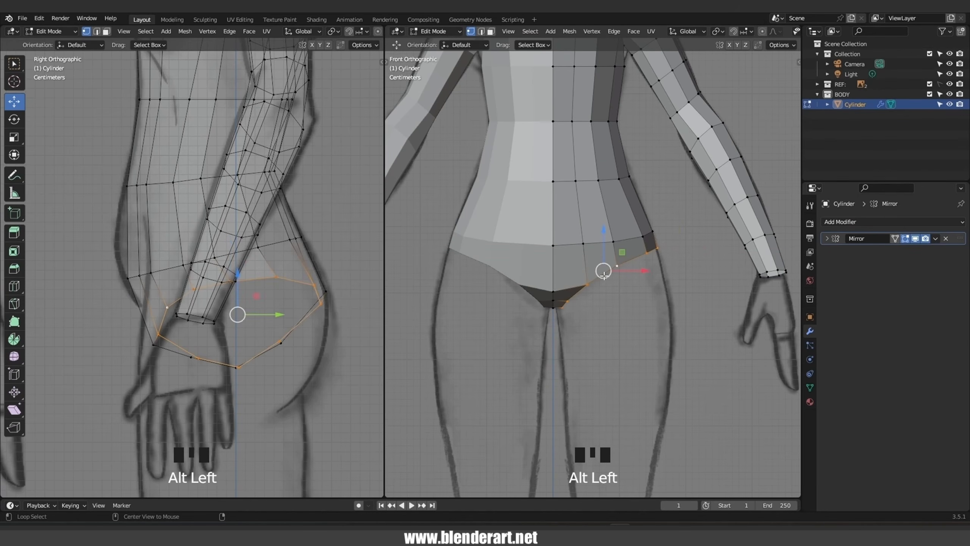
{"action": "scroll", "coordinate": [603, 276], "scroll_direction": "down", "scroll_amount": 2}
{"action": "key", "text": "e"}
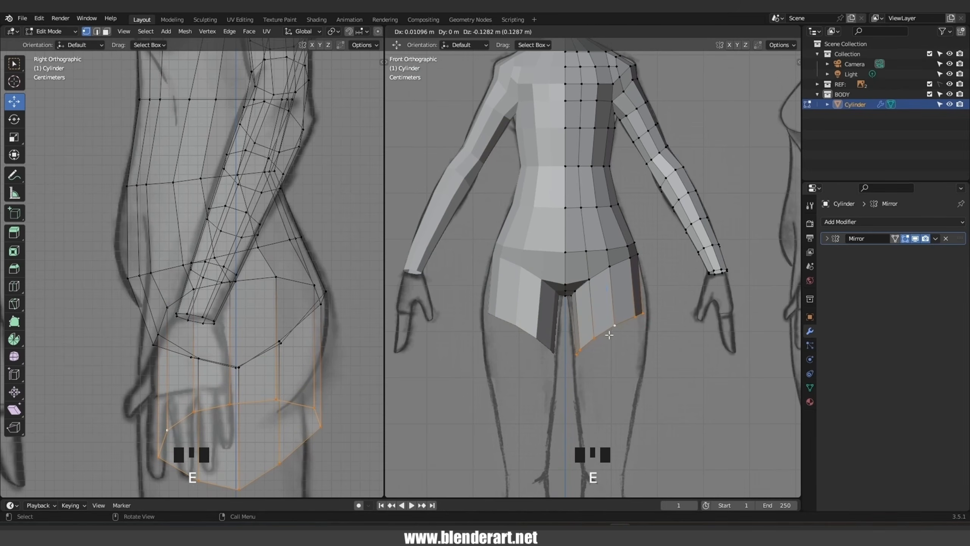
{"action": "left_click", "coordinate": [607, 330]}
{"action": "key", "text": "s"}
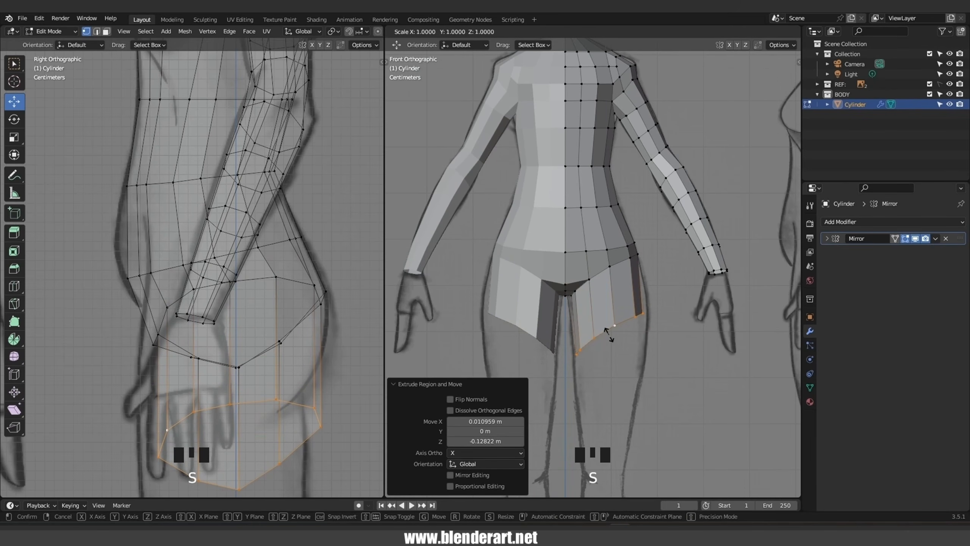
{"action": "key", "text": "z"}
{"action": "key", "text": "0"}
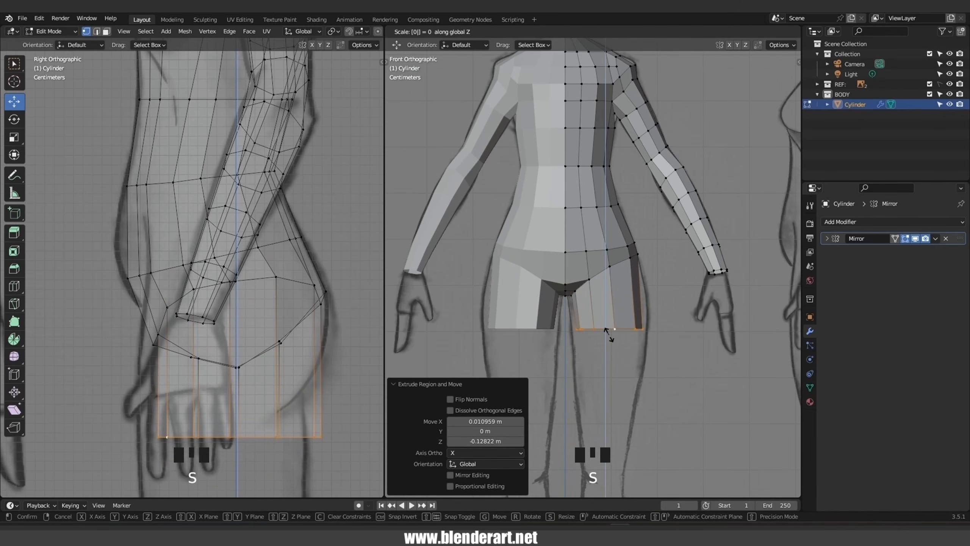
{"action": "key", "text": "Return"}
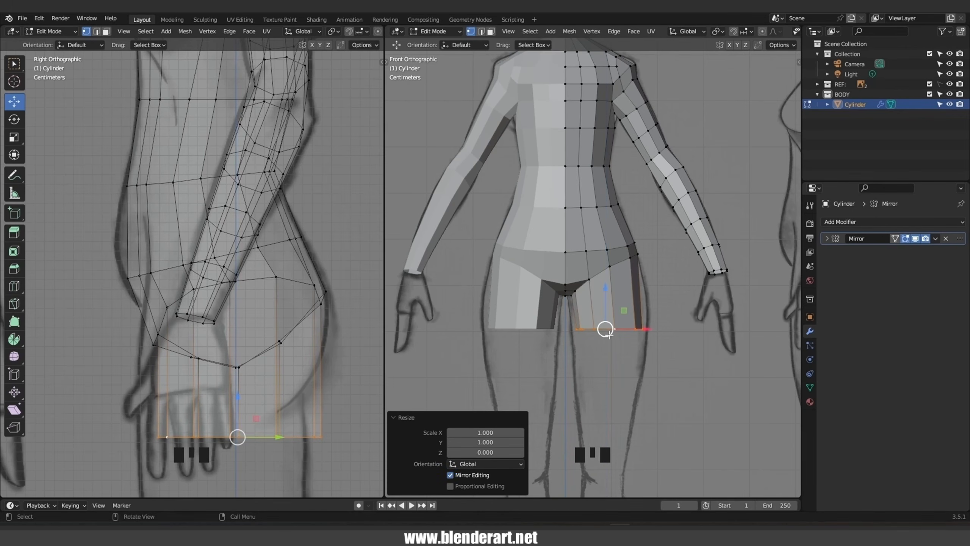
Round the flattened thigh loop into a regular circle with the LoopTools Circle operation.
{"action": "middle_click_drag", "start_coordinate": [608, 333], "coordinate": [617, 286]}
{"action": "right_click", "coordinate": [588, 264]}
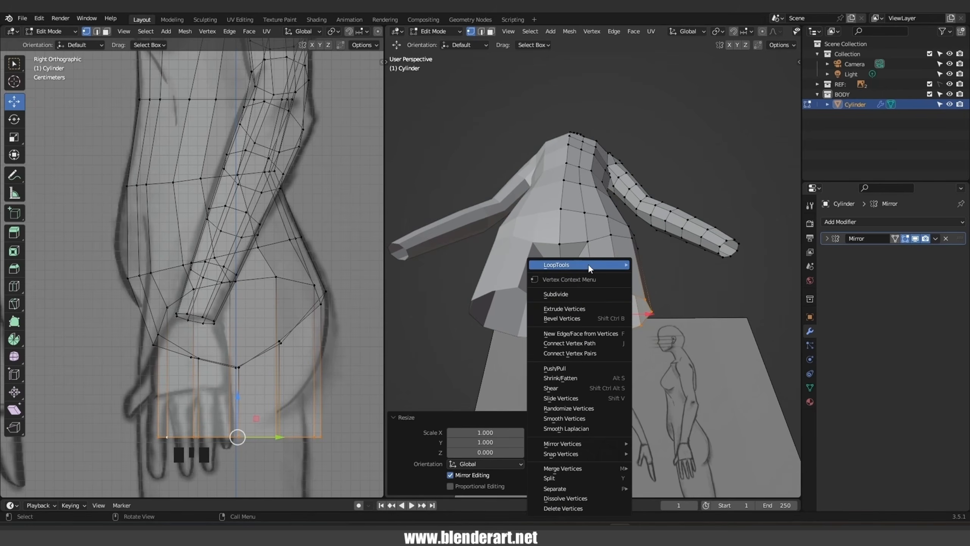
{"action": "mouse_move", "coordinate": [588, 264]}
{"action": "right_click", "coordinate": [687, 274]}
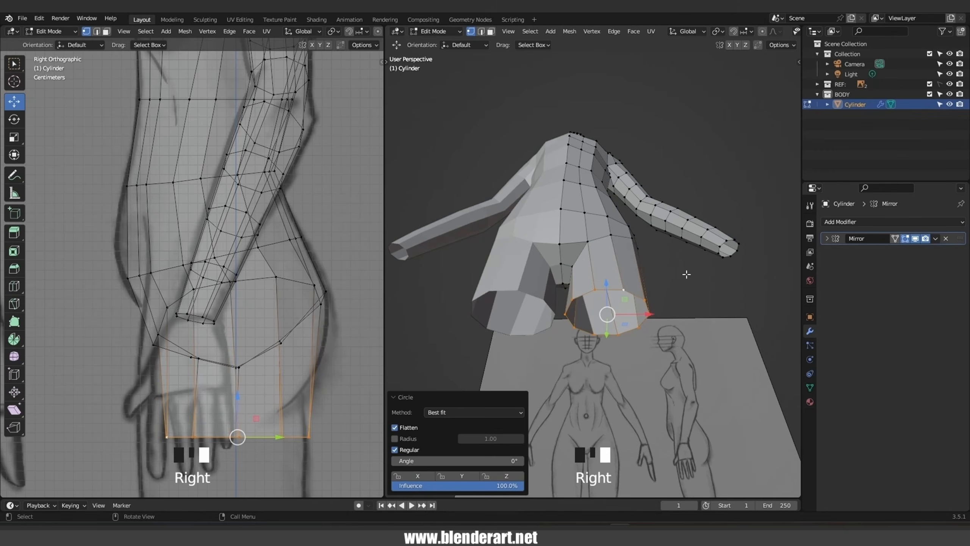
In the front view, raise the thigh loop about 0.035 m along Z and scale it by about 1.04.
{"action": "key", "text": "KP_1"}
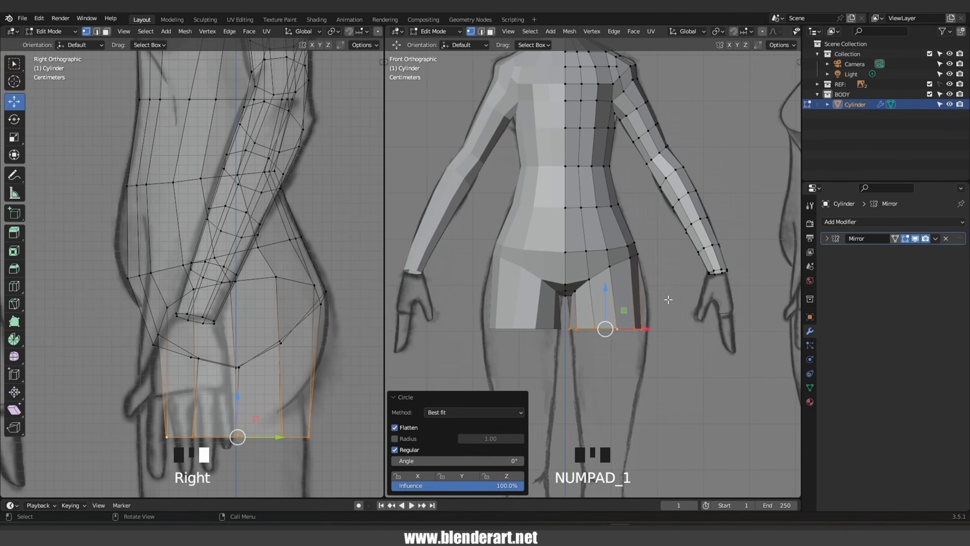
{"action": "scroll", "coordinate": [669, 299], "scroll_direction": "up", "scroll_amount": 2}
{"action": "left_click_drag", "start_coordinate": [658, 358], "coordinate": [623, 311]}
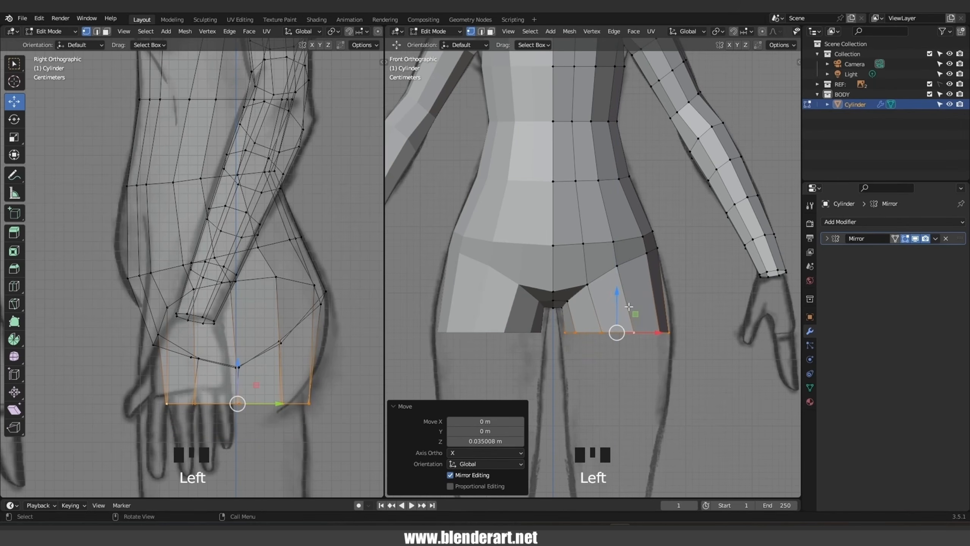
{"action": "key", "text": "s"}
{"action": "left_click", "coordinate": [655, 332]}
In the side view, shift the thigh loop forward along Y and scale it about 1.086 along Y to match the thigh outline.
{"action": "middle_click_drag", "start_coordinate": [234, 377], "coordinate": [237, 281], "text": "shift"}
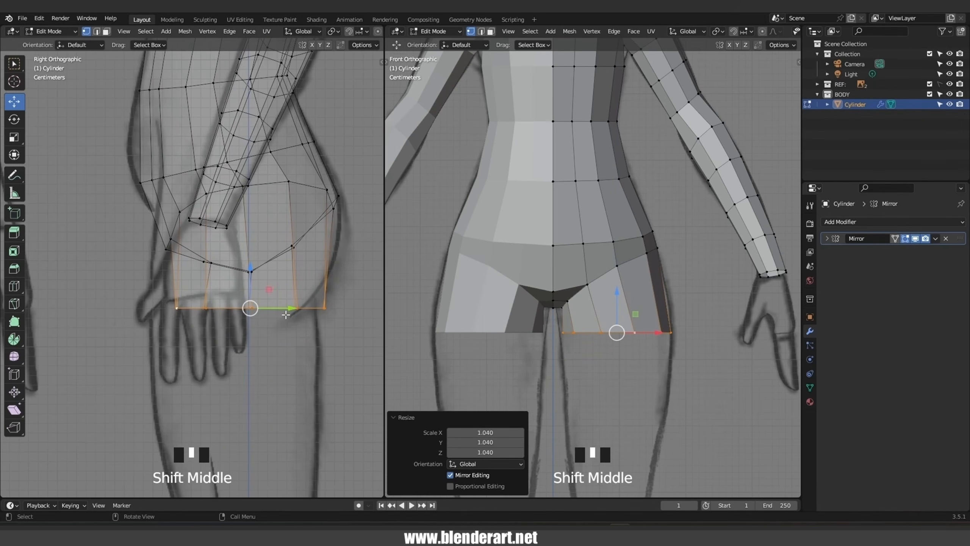
{"action": "left_click_drag", "start_coordinate": [280, 307], "coordinate": [265, 304]}
{"action": "key", "text": "s"}
{"action": "left_click", "coordinate": [303, 344]}
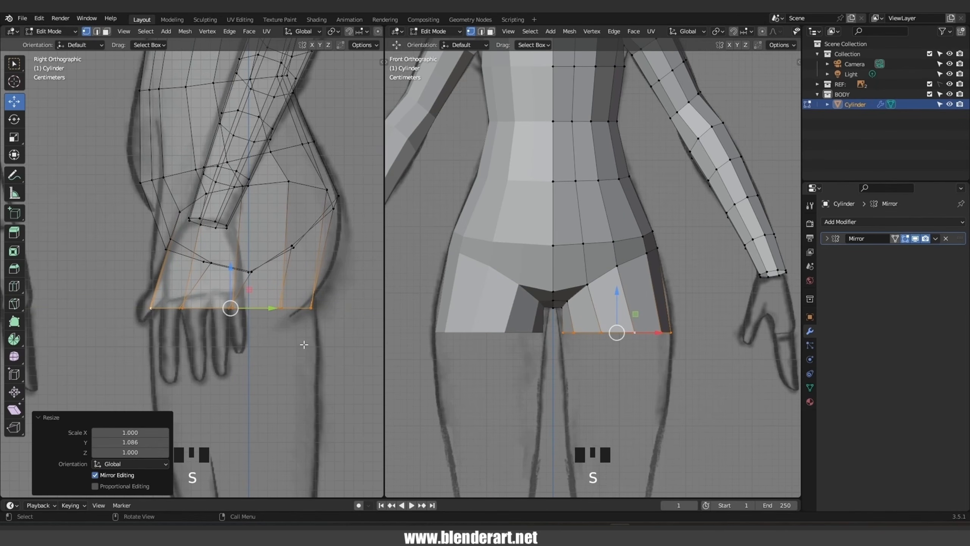
Extrude the thigh loop down about 0.363 m to the knee and scale it down to the drawn knee width.
{"action": "middle_click_drag", "start_coordinate": [583, 367], "coordinate": [586, 279], "text": "shift"}
{"action": "key", "text": "e"}
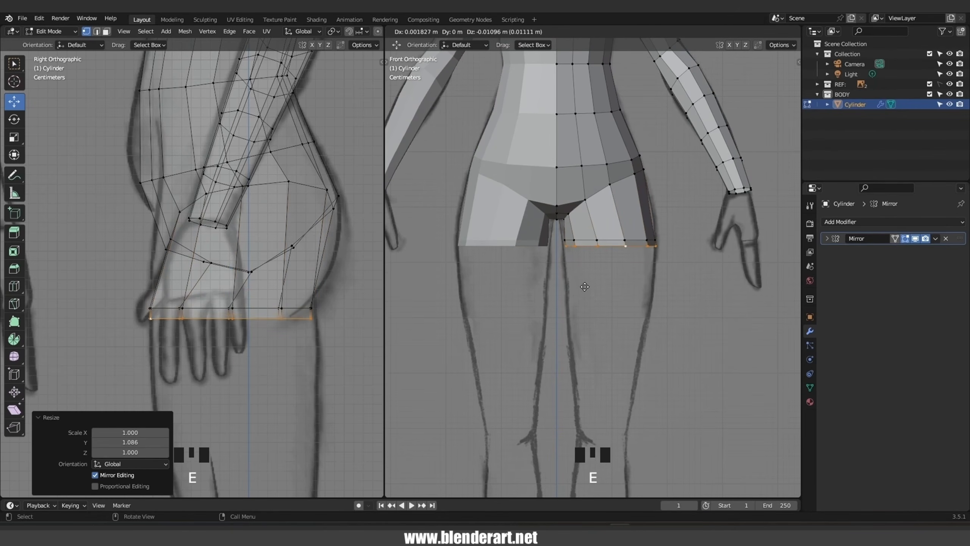
{"action": "left_click", "coordinate": [577, 478]}
{"action": "key", "text": "s"}
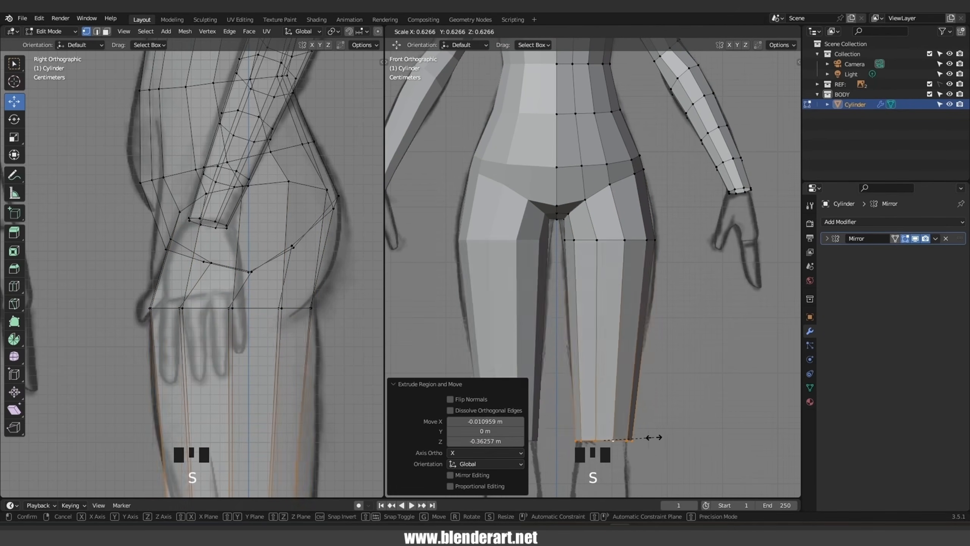
{"action": "left_click", "coordinate": [608, 440]}
In the side view, move the knee loop back about 0.034 m along Y and raise it onto the drawn knee.
{"action": "middle_click_drag", "start_coordinate": [263, 386], "coordinate": [274, 212], "text": "shift"}
{"action": "middle_click_drag", "start_coordinate": [312, 407], "coordinate": [248, 262], "text": "shift"}
{"action": "left_click_drag", "start_coordinate": [220, 333], "coordinate": [251, 332]}
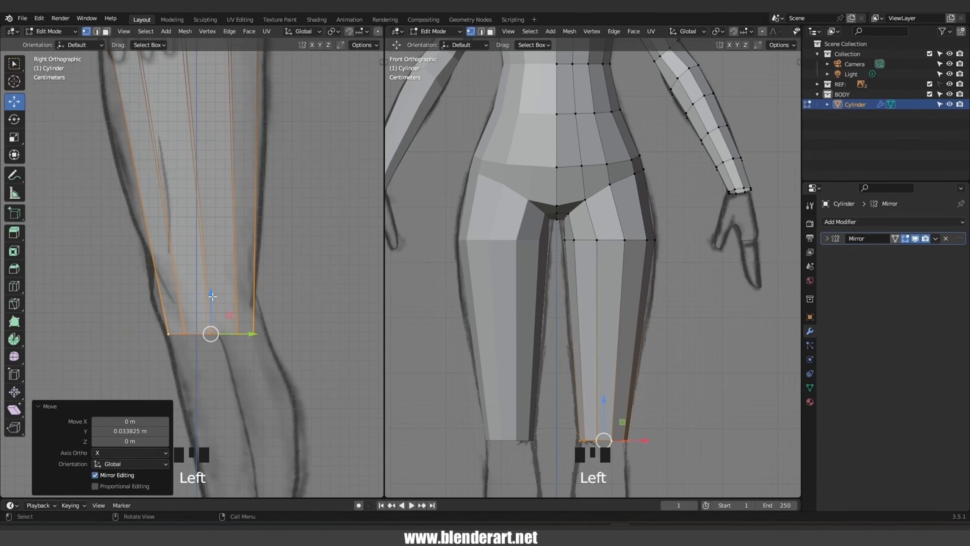
{"action": "left_click_drag", "start_coordinate": [212, 296], "coordinate": [206, 270]}
{"action": "left_click_drag", "start_coordinate": [210, 310], "coordinate": [208, 302]}
Tilt the knee loop about -7° in the side view and nudge it about 0.002 m along Y and 0.003 m along Z.
{"action": "scroll", "coordinate": [220, 211], "scroll_direction": "down", "scroll_amount": 3}
{"action": "middle_click_drag", "start_coordinate": [220, 210], "coordinate": [216, 234], "text": "shift"}
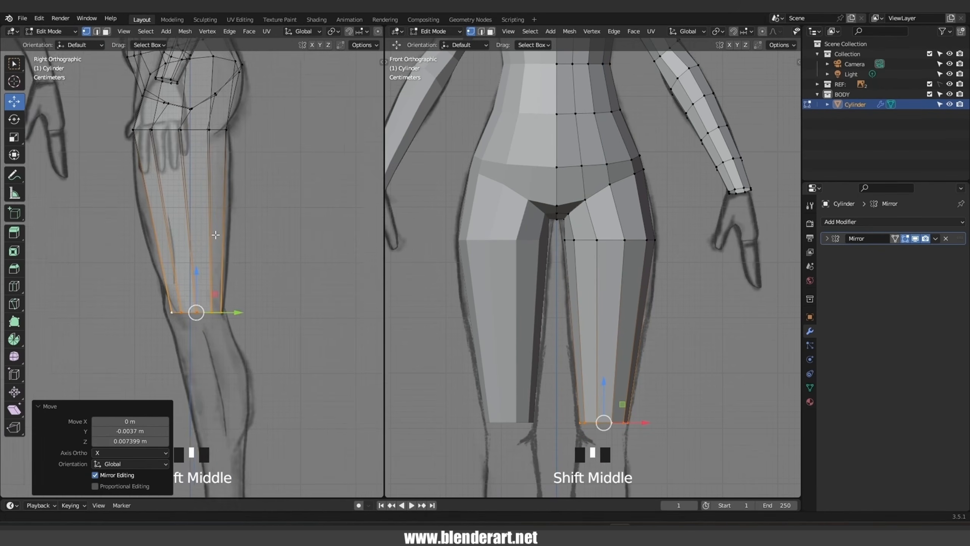
{"action": "key", "text": "r"}
{"action": "key", "text": "g"}
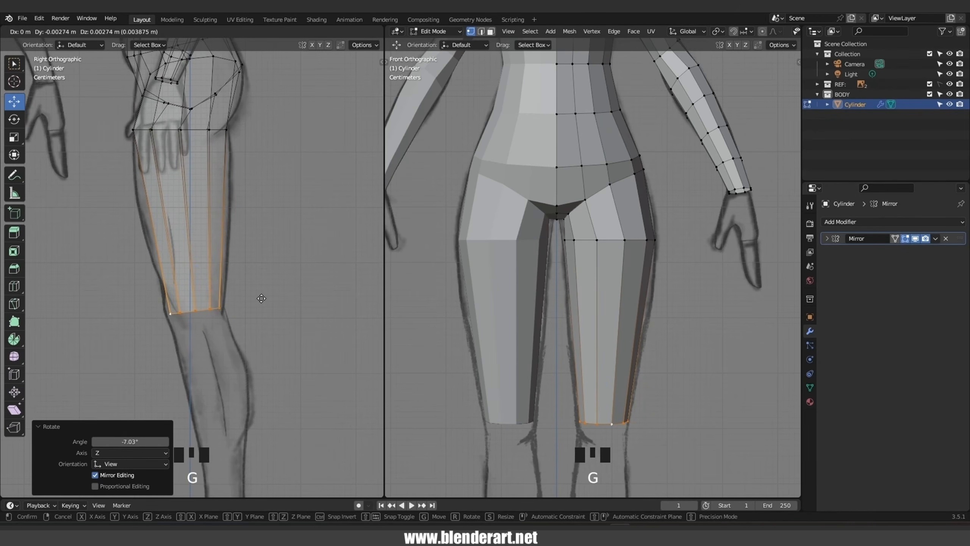
{"action": "left_click", "coordinate": [264, 298]}
Add an edge loop around the mid-thigh, raise it about 0.024 m, and widen it about 1.3 times along Y.
{"action": "key", "text": "ctrl+r"}
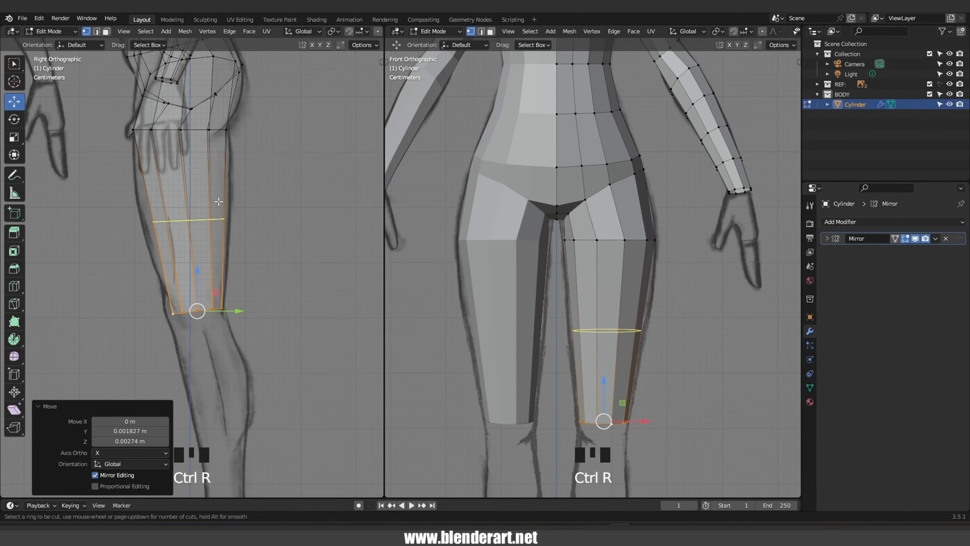
{"action": "left_click", "coordinate": [218, 201]}
{"action": "right_click", "coordinate": [219, 201]}
{"action": "key", "text": "g"}
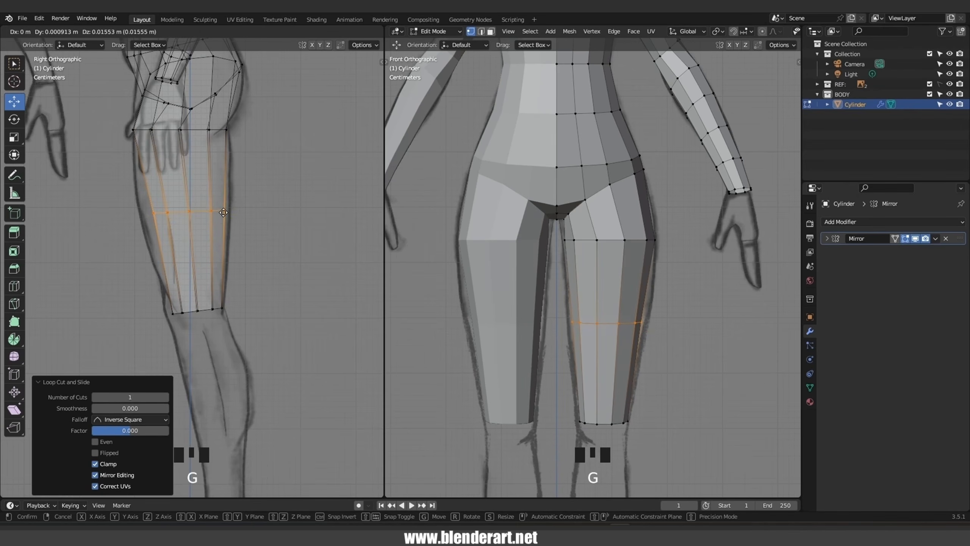
{"action": "left_click", "coordinate": [220, 209]}
{"action": "key", "text": "s"}
{"action": "key", "text": "y"}
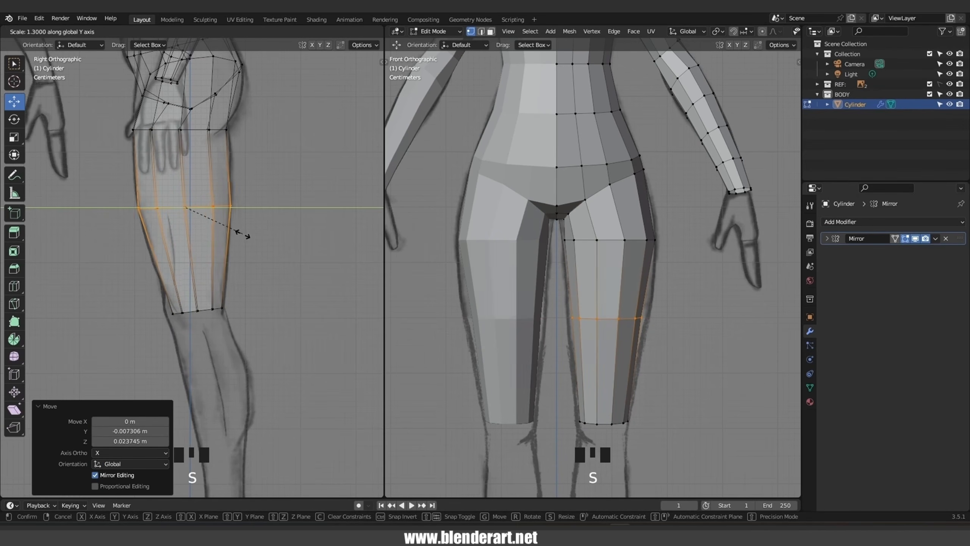
{"action": "left_click", "coordinate": [246, 232]}
Extrude the knee loop down about 0.451 m to the ankle, scale it to about 0.605, and shift it about -0.004 m along X.
{"action": "key", "text": "alt+z"}
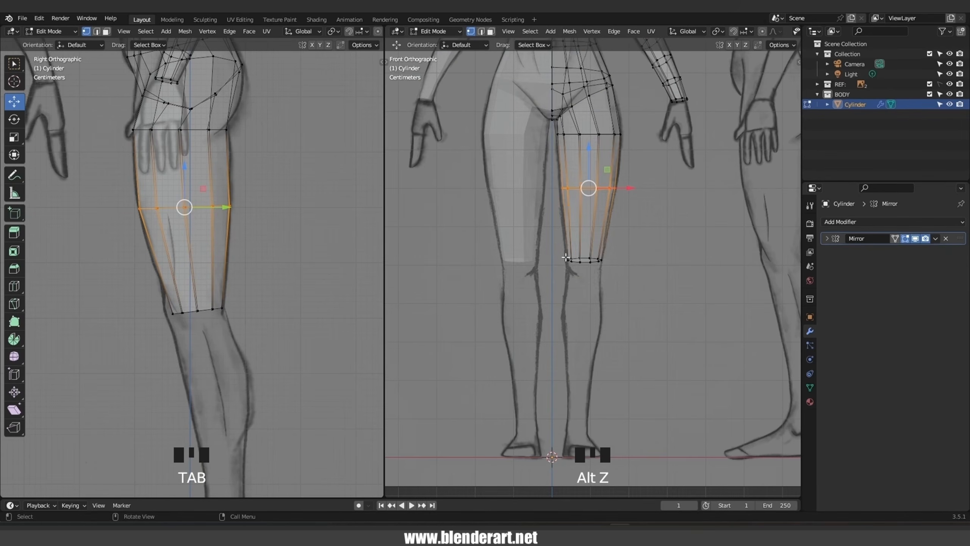
{"action": "left_click_drag", "start_coordinate": [556, 243], "coordinate": [620, 297]}
{"action": "key", "text": "e"}
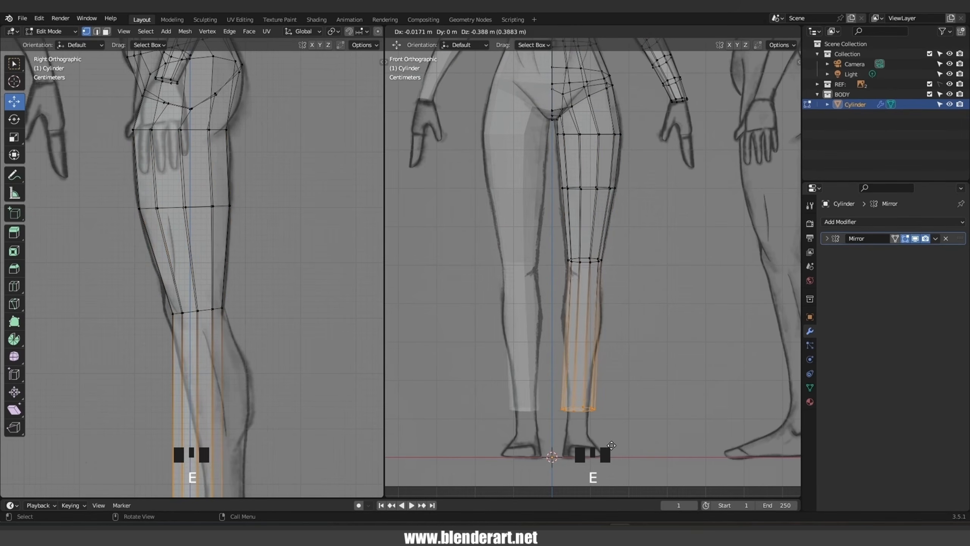
{"action": "left_click", "coordinate": [614, 464]}
{"action": "key", "text": "s"}
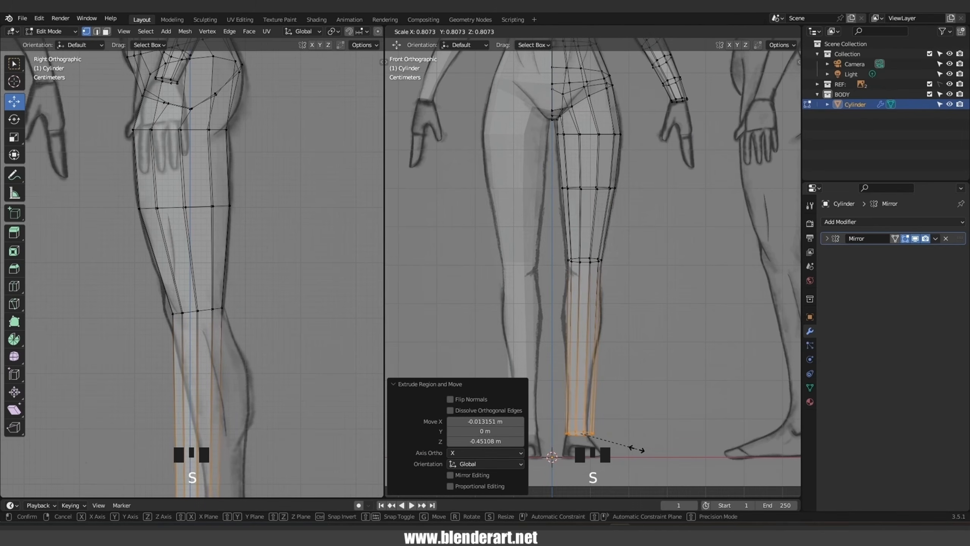
{"action": "left_click", "coordinate": [622, 449]}
{"action": "key", "text": "g"}
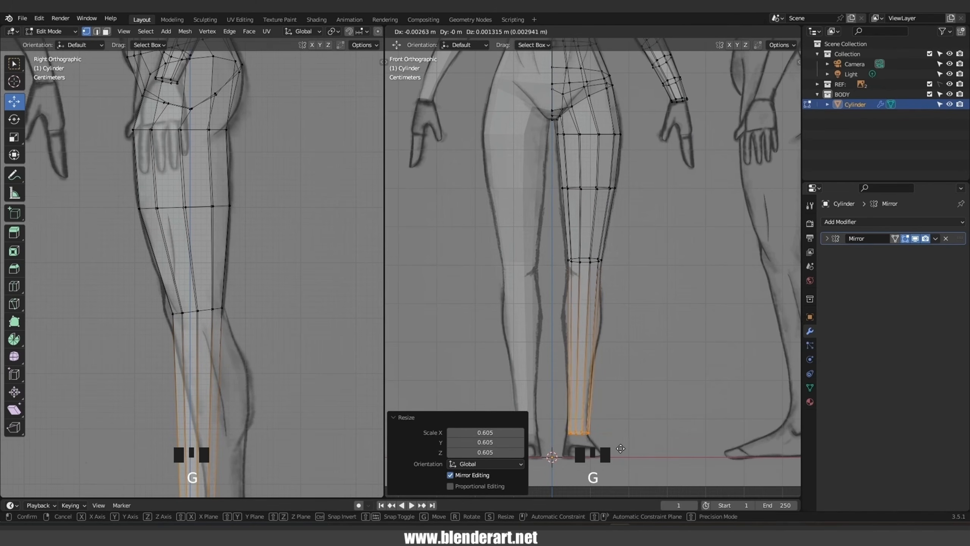
{"action": "left_click", "coordinate": [620, 449]}
In the side view, move the ankle loop back along Y onto the drawn ankle and raise it about 0.015 m.
{"action": "middle_click_drag", "start_coordinate": [279, 397], "coordinate": [279, 321], "text": "shift"}
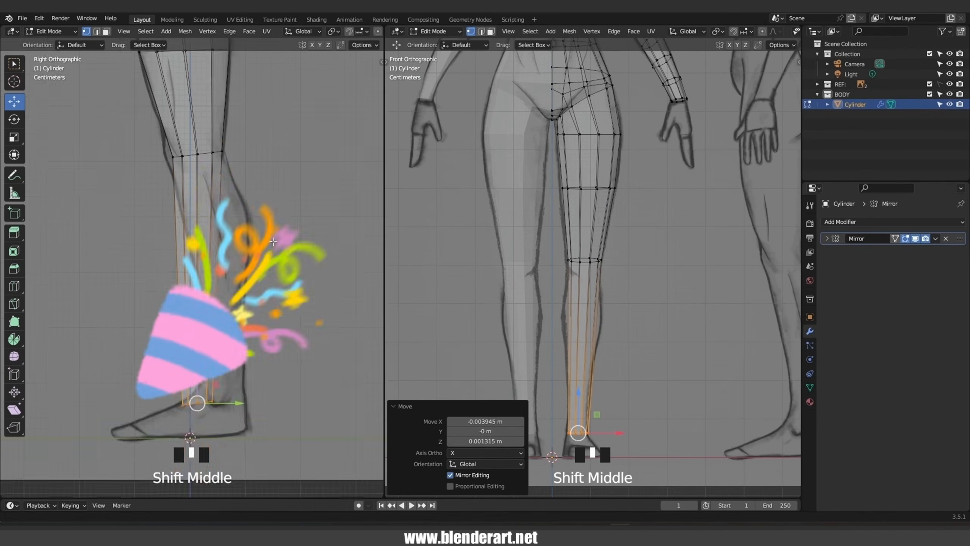
{"action": "left_click_drag", "start_coordinate": [235, 397], "coordinate": [269, 398]}
{"action": "key", "text": "g"}
{"action": "left_click", "coordinate": [270, 389]}
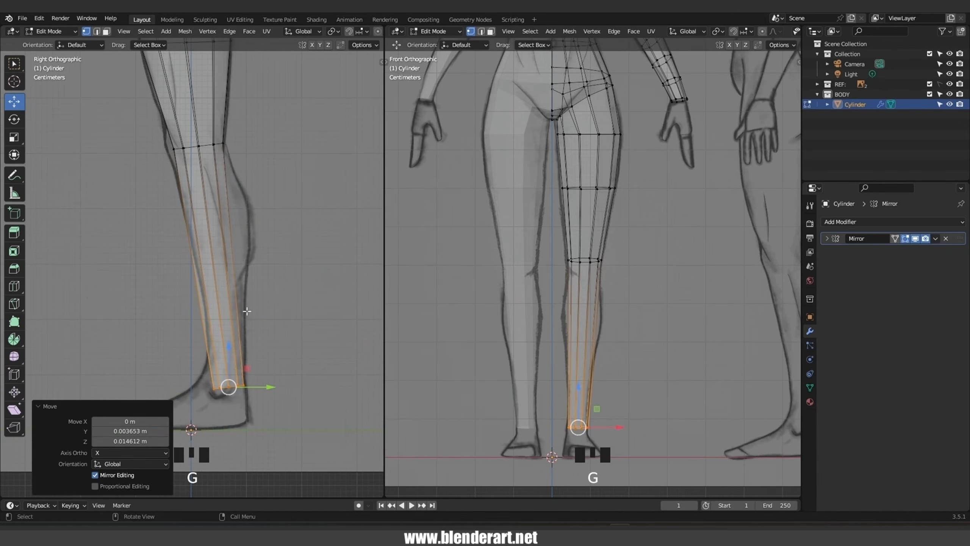
Add an edge loop around the lower leg and raise it about 0.132 m to just below the knee.
{"action": "key", "text": "ctrl+r"}
{"action": "left_click", "coordinate": [223, 229]}
{"action": "right_click", "coordinate": [223, 230]}
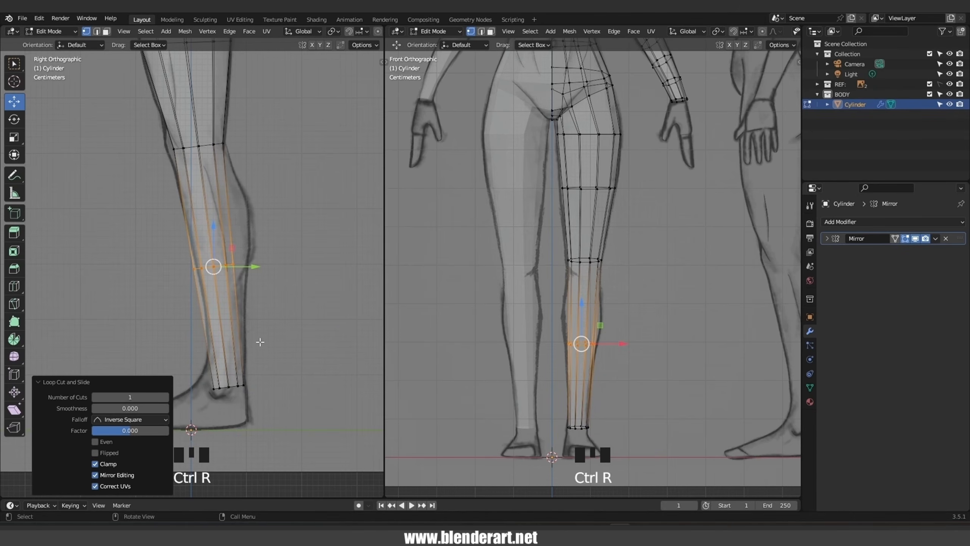
{"action": "key", "text": "g"}
{"action": "left_click", "coordinate": [283, 281]}
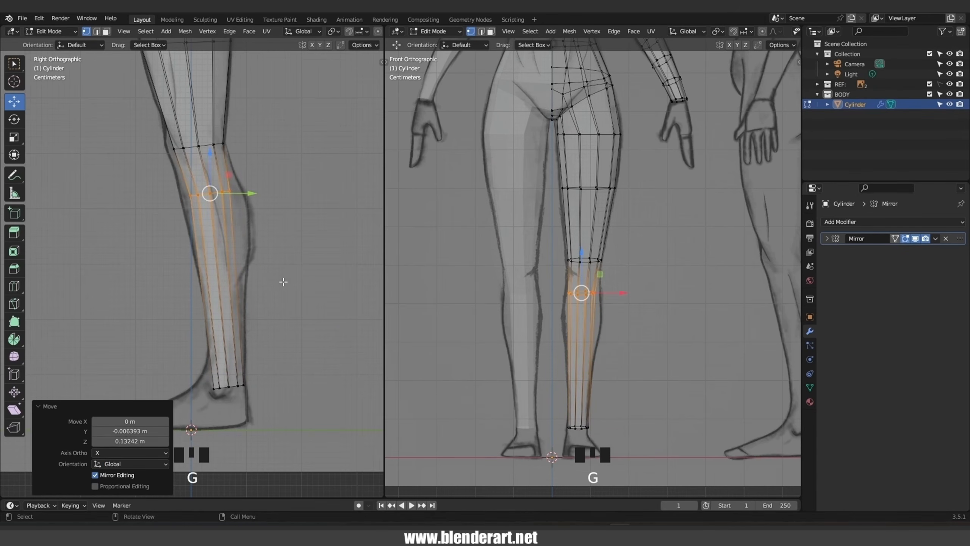
Rotate the loop below the knee about -17.8° and scale it by about 1.402 to fit the upper calf.
{"action": "key", "text": "r"}
{"action": "left_click", "coordinate": [305, 244]}
{"action": "key", "text": "s"}
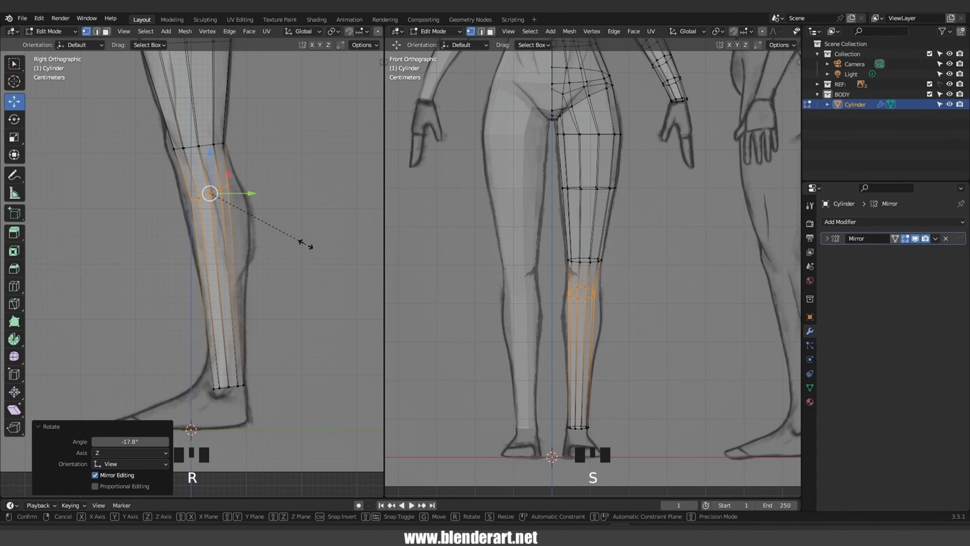
{"action": "left_click", "coordinate": [332, 282]}
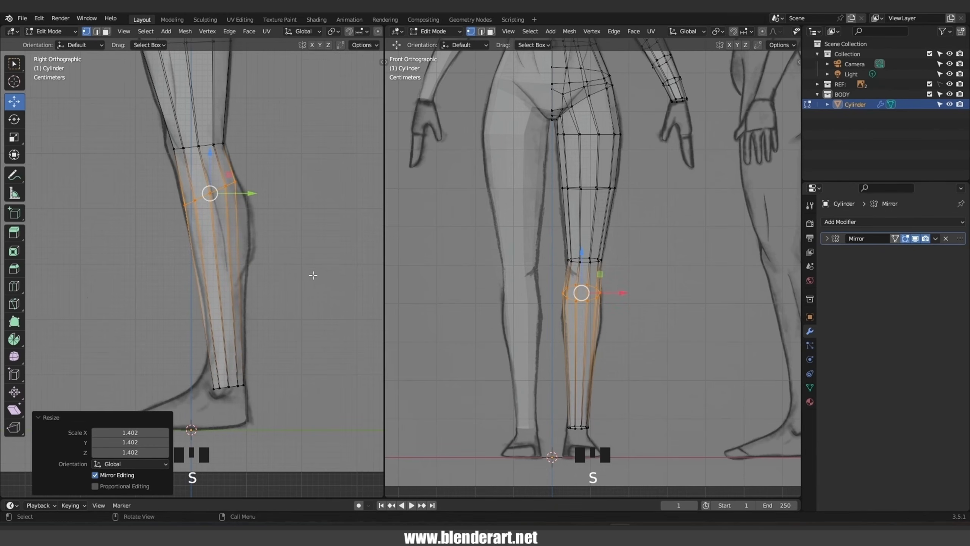
Add another edge loop around the calf and move it about 0.013 m along Y and 0.019 m along Z.
{"action": "key", "text": "ctrl+r"}
{"action": "left_click", "coordinate": [242, 214]}
{"action": "left_click", "coordinate": [244, 198]}
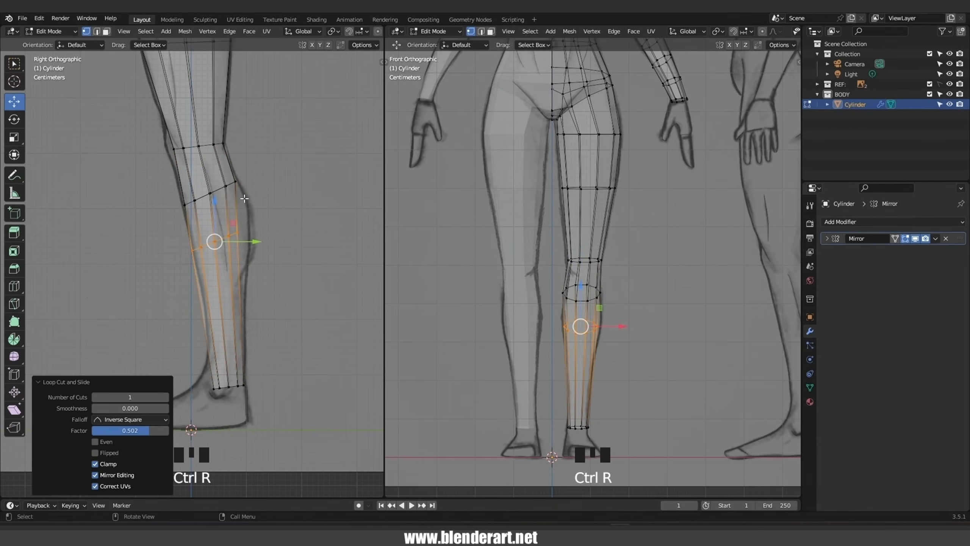
{"action": "key", "text": "g"}
{"action": "left_click", "coordinate": [264, 235]}
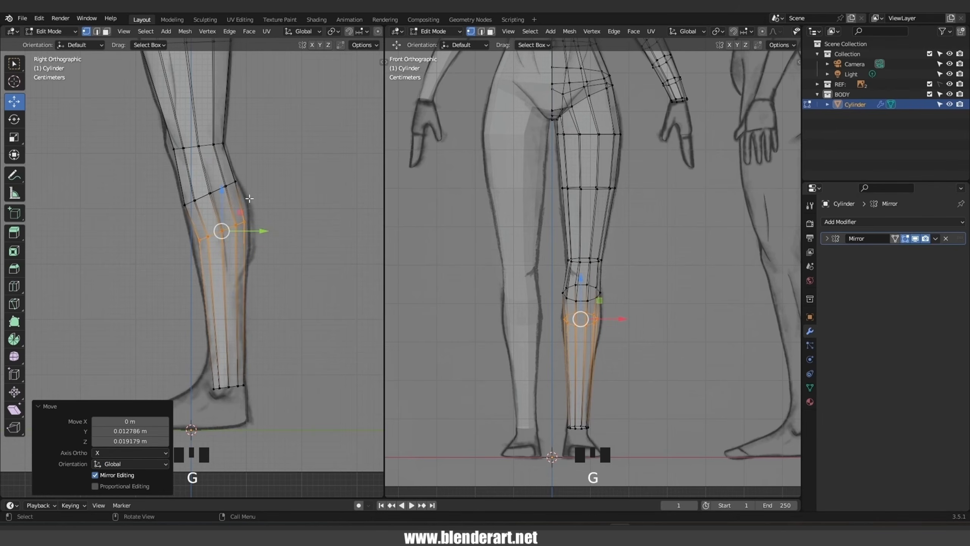
Scale the calf loop by about 1.227 and nudge it about -0.002 m along Y and 0.003 m along Z.
{"action": "key", "text": "ctrl+z"}
{"action": "key", "text": "s"}
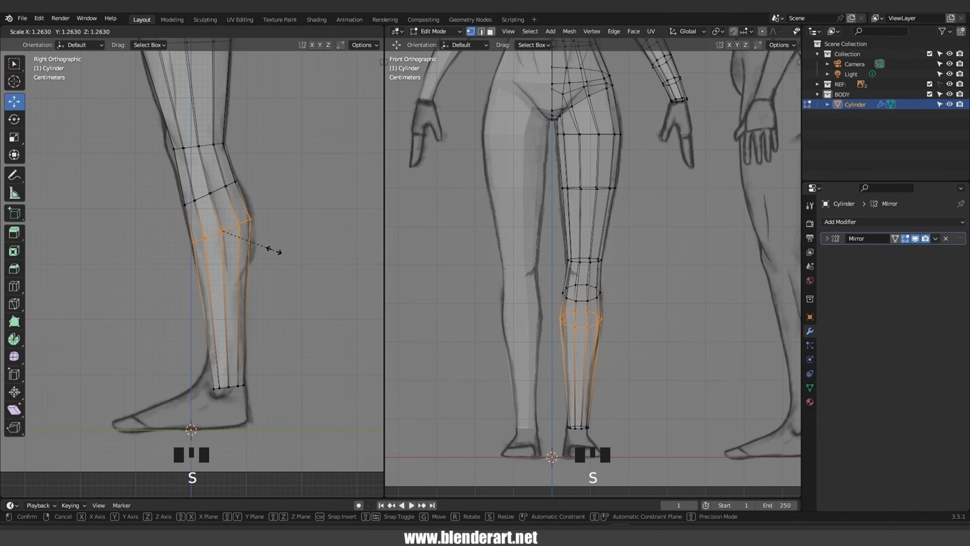
{"action": "left_click", "coordinate": [272, 250]}
{"action": "key", "text": "g"}
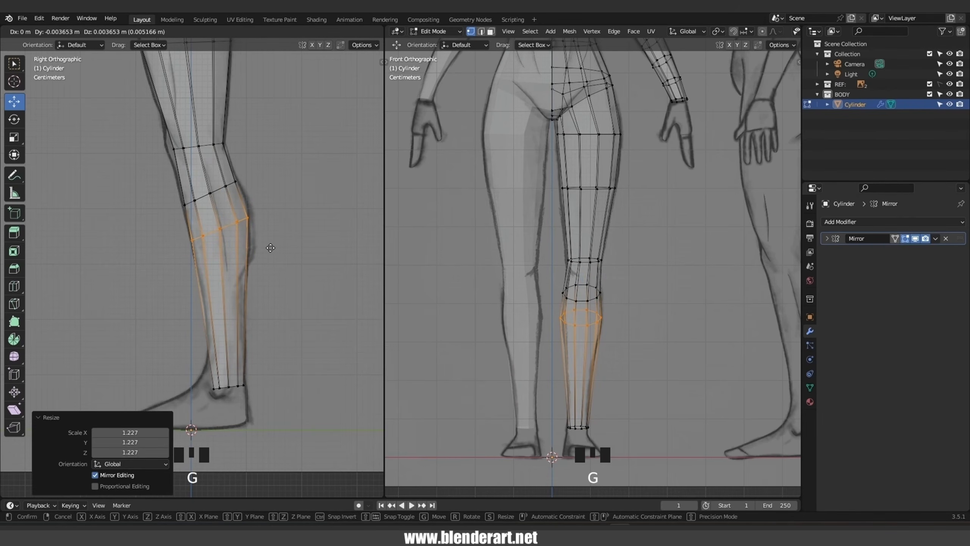
{"action": "left_click", "coordinate": [271, 248]}
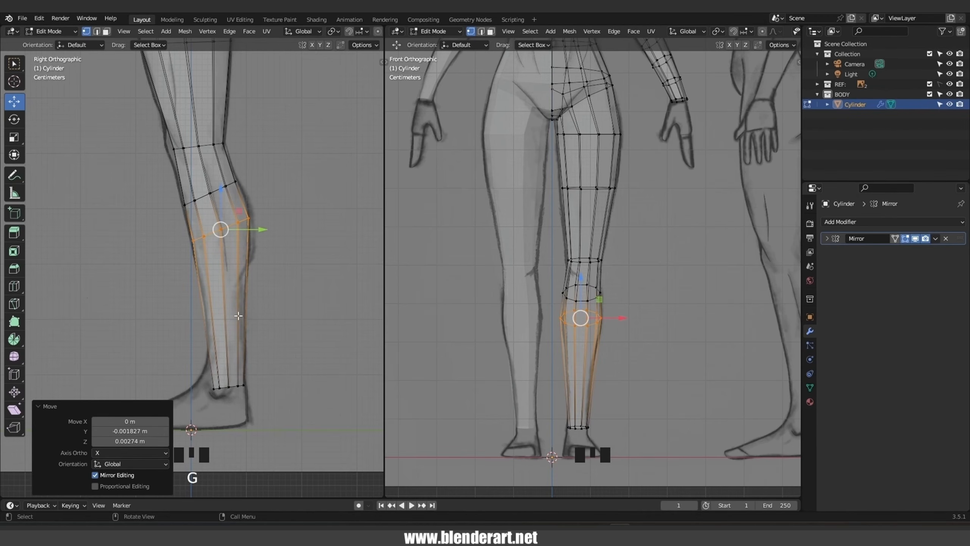
Add an edge loop around the lower calf with slide factor 0.334, rotate it about 18.2° and scale it by about 0.873.
{"action": "key", "text": "ctrl+r"}
{"action": "left_click", "coordinate": [240, 298]}
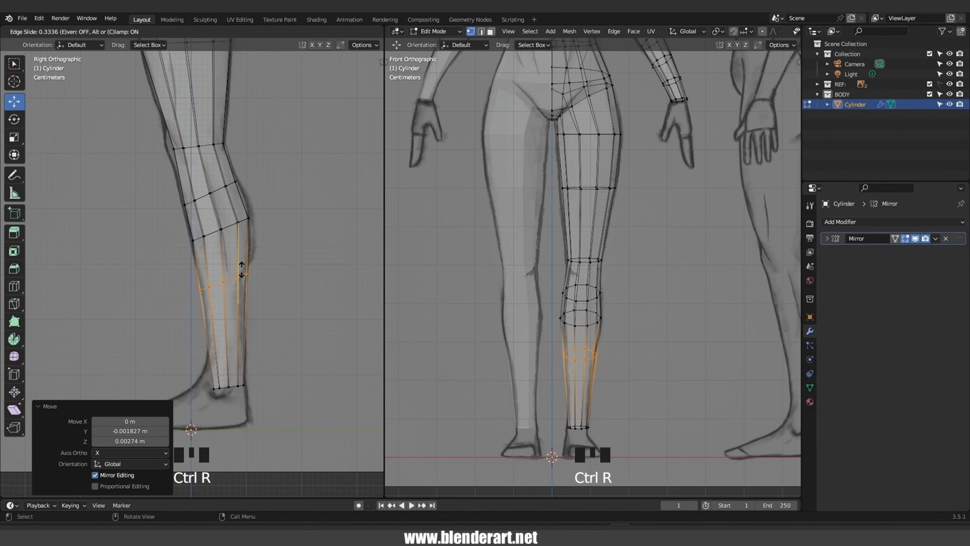
{"action": "left_click", "coordinate": [242, 270]}
{"action": "key", "text": "r"}
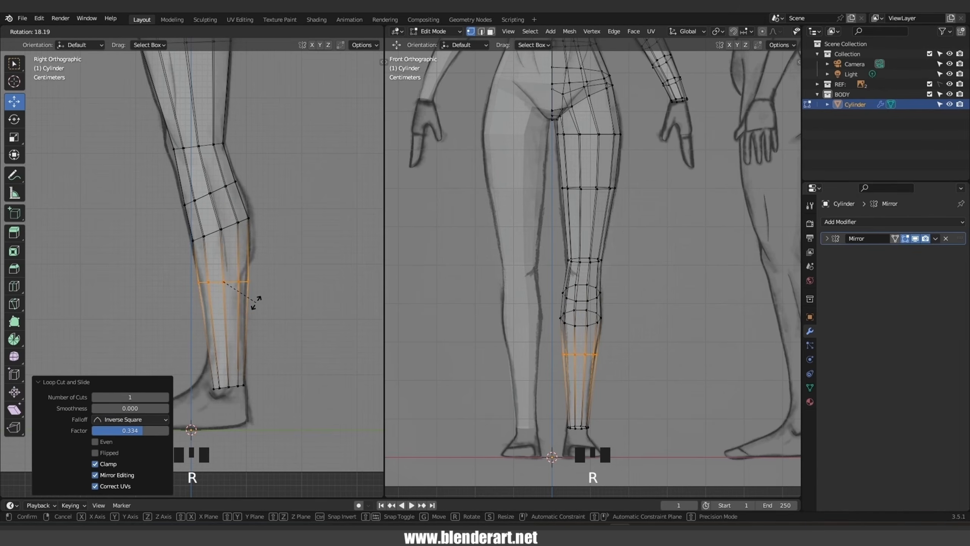
{"action": "left_click", "coordinate": [256, 302]}
{"action": "key", "text": "s"}
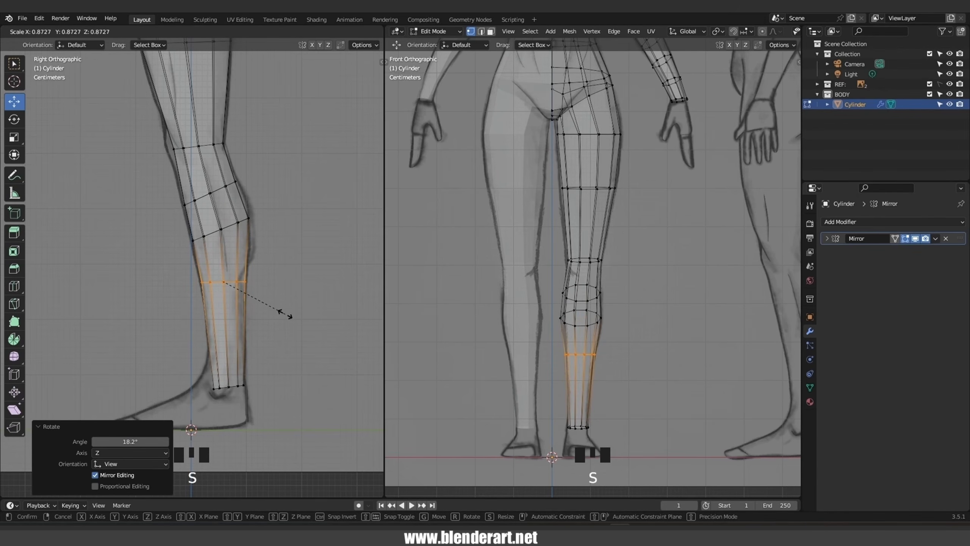
{"action": "left_click", "coordinate": [285, 314]}
Move the ankle loop about -0.003 m along Y and 0.008 m along Z and rotate it about 11.3°.
{"action": "left_click_drag", "start_coordinate": [199, 357], "coordinate": [255, 405]}
{"action": "key", "text": "g"}
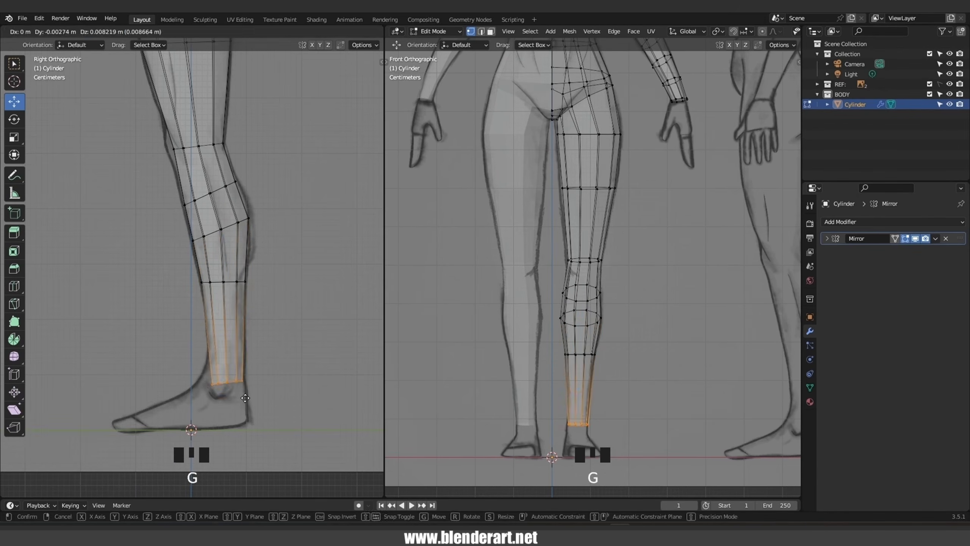
{"action": "left_click", "coordinate": [246, 397]}
{"action": "key", "text": "r"}
{"action": "left_click", "coordinate": [244, 402]}
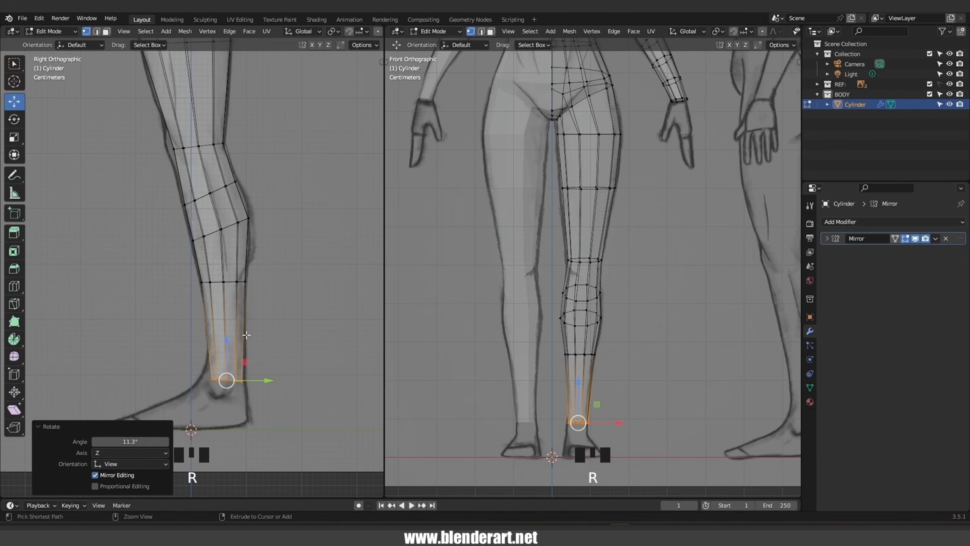
Add a centered edge loop between the lower calf and the ankle.
{"action": "key", "text": "ctrl+e"}
{"action": "key", "text": "ctrl+r"}
{"action": "left_click", "coordinate": [264, 322]}
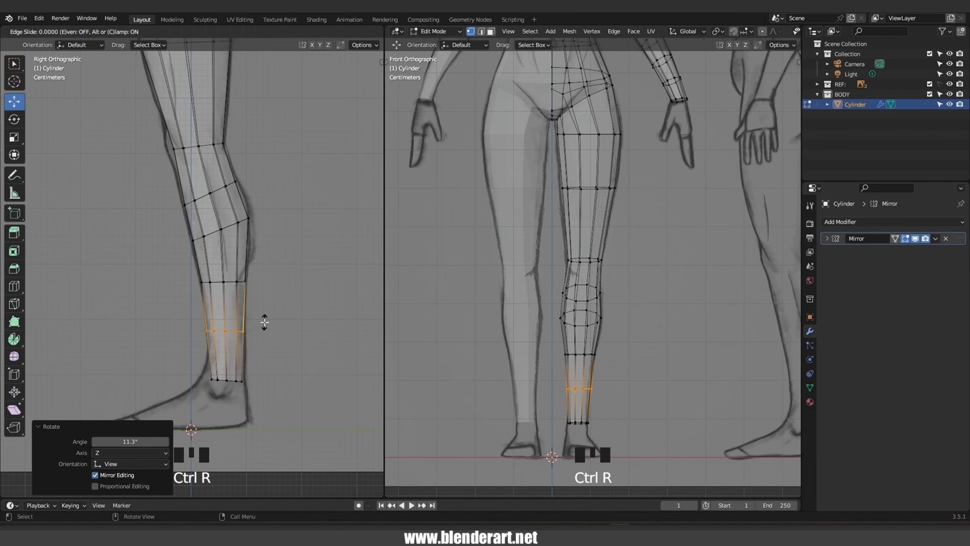
{"action": "right_click", "coordinate": [264, 322]}
Scale the two upper calf loops by about 0.955 along X and move them about 0.0025 m along X.
{"action": "scroll", "coordinate": [637, 399], "scroll_direction": "up", "scroll_amount": 4}
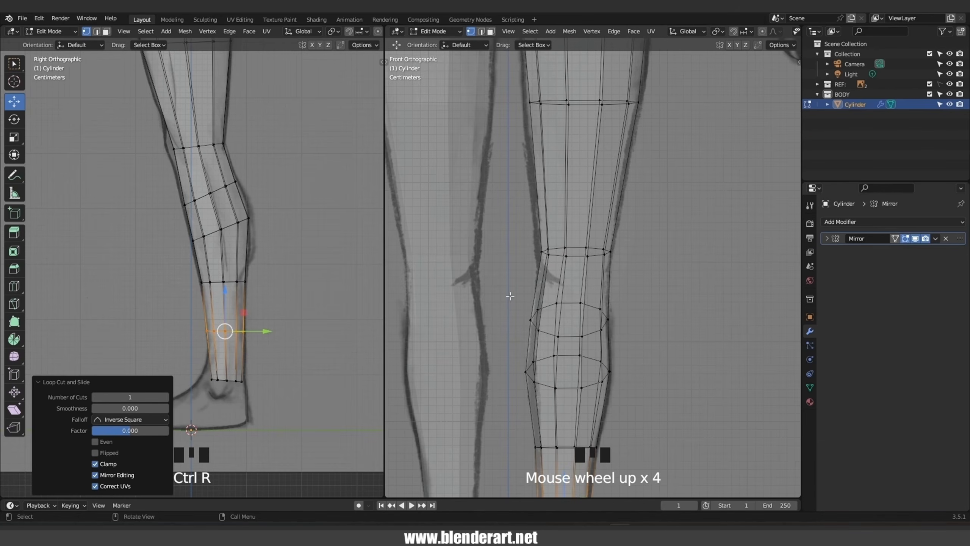
{"action": "left_click_drag", "start_coordinate": [510, 296], "coordinate": [649, 458]}
{"action": "key", "text": "s"}
{"action": "key", "text": "x"}
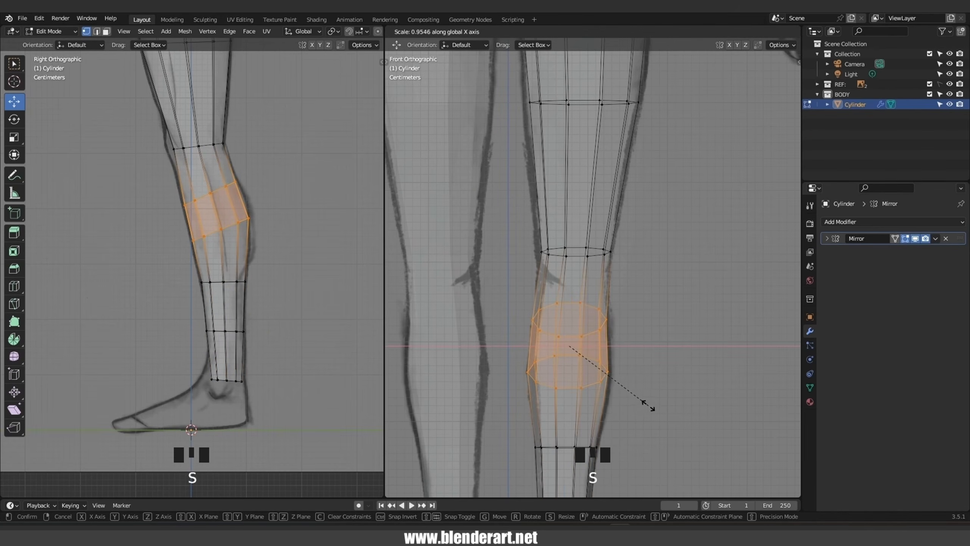
{"action": "left_click", "coordinate": [647, 405]}
{"action": "left_click_drag", "start_coordinate": [614, 346], "coordinate": [615, 347]}
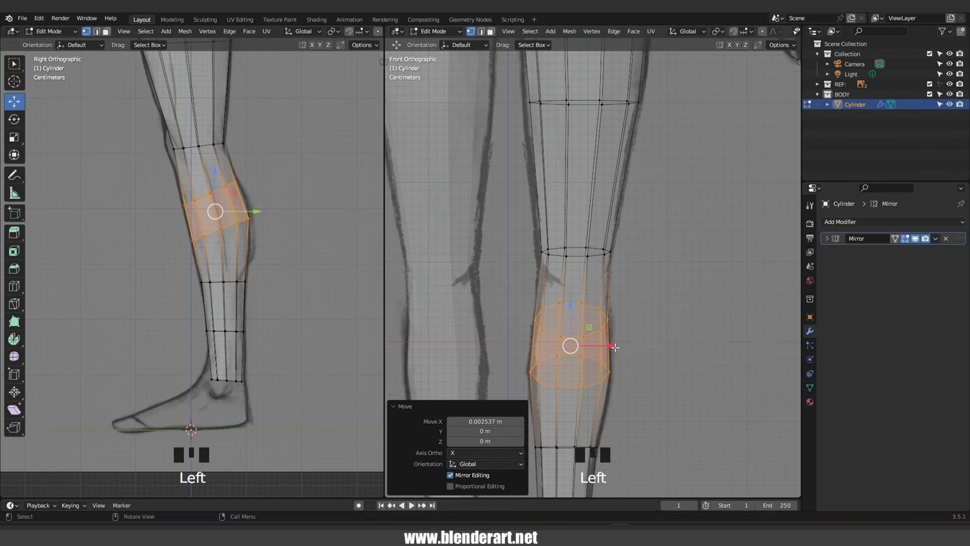
Examine the solid body and legs from several angles and against the front reference.
{"action": "key", "text": "Tab"}
{"action": "scroll", "coordinate": [633, 302], "scroll_direction": "down", "scroll_amount": 3}
{"action": "key", "text": "alt+z"}
{"action": "left_click", "coordinate": [633, 302]}
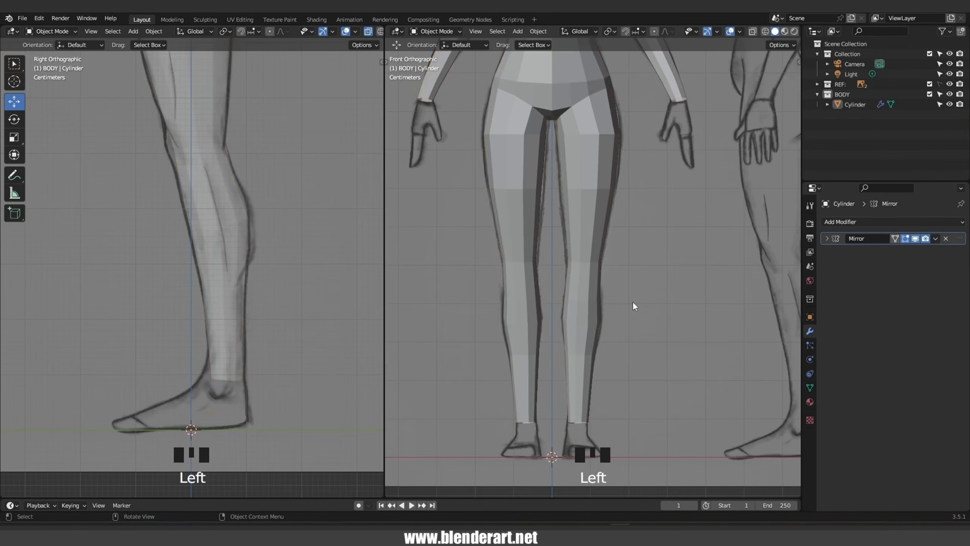
{"action": "middle_click_drag", "start_coordinate": [633, 302], "coordinate": [626, 342]}
{"action": "key", "text": "KP_1"}
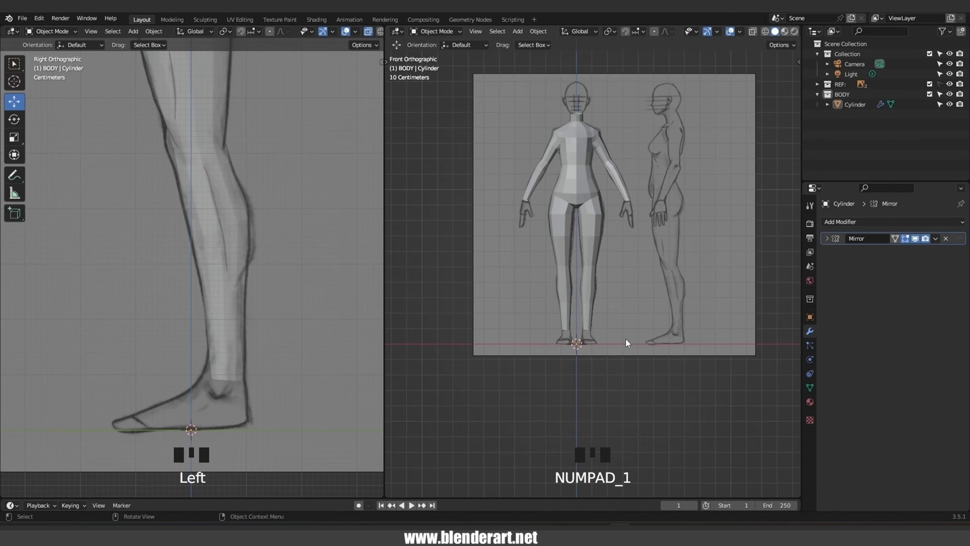
{"action": "scroll", "coordinate": [625, 338], "scroll_direction": "up", "scroll_amount": 5}
{"action": "middle_click_drag", "start_coordinate": [585, 203], "coordinate": [559, 300], "text": "shift"}
{"action": "scroll", "coordinate": [559, 301], "scroll_direction": "up", "scroll_amount": 2}
Adjust the depth of the vertices at the front of the leg opening along Y.
{"action": "left_click", "coordinate": [589, 310]}
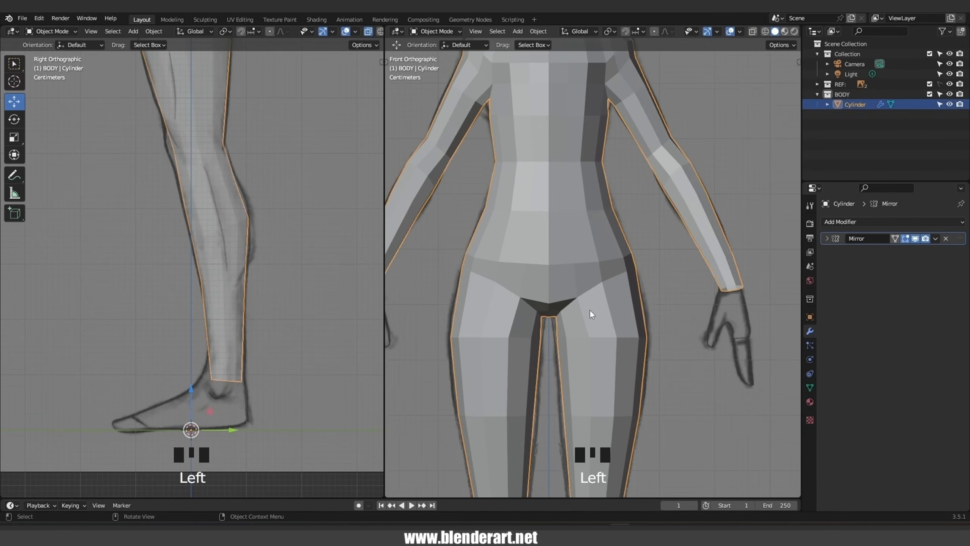
{"action": "key", "text": "Tab"}
{"action": "left_click", "coordinate": [584, 291]}
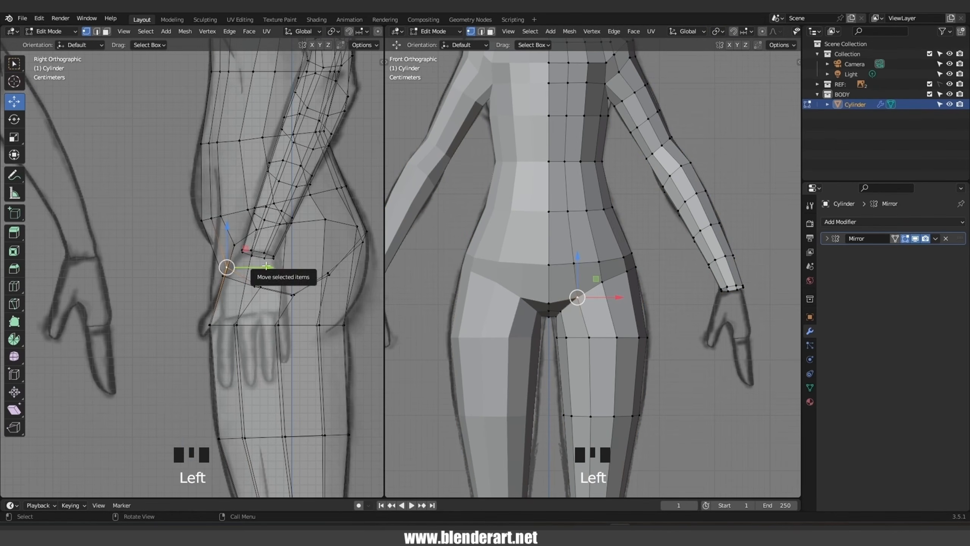
{"action": "left_click_drag", "start_coordinate": [264, 266], "coordinate": [291, 230]}
{"action": "left_click", "coordinate": [600, 281]}
{"action": "left_click", "coordinate": [248, 230]}
{"action": "left_click", "coordinate": [298, 228]}
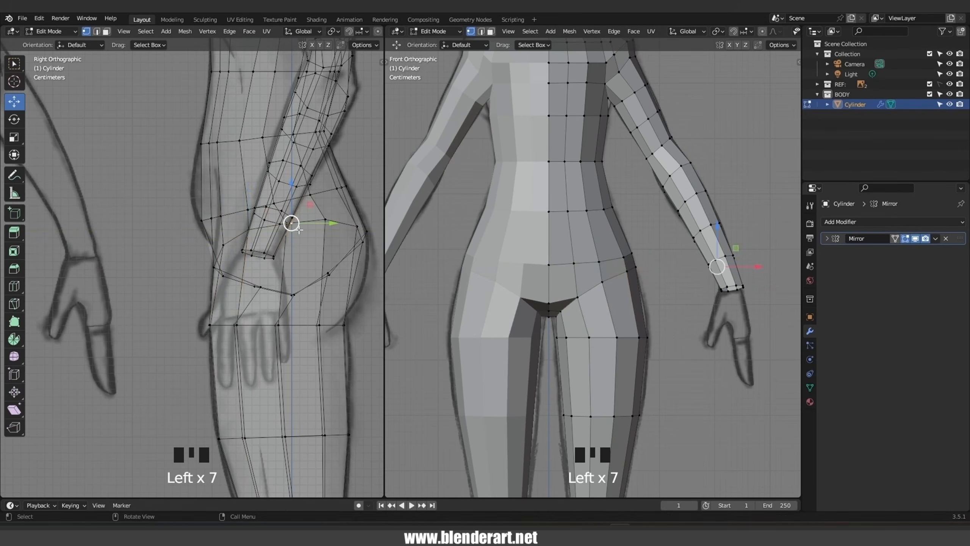
Move the outer hip vertices of the leg opening along Y, the last one by about -0.014 m.
{"action": "left_click", "coordinate": [631, 273]}
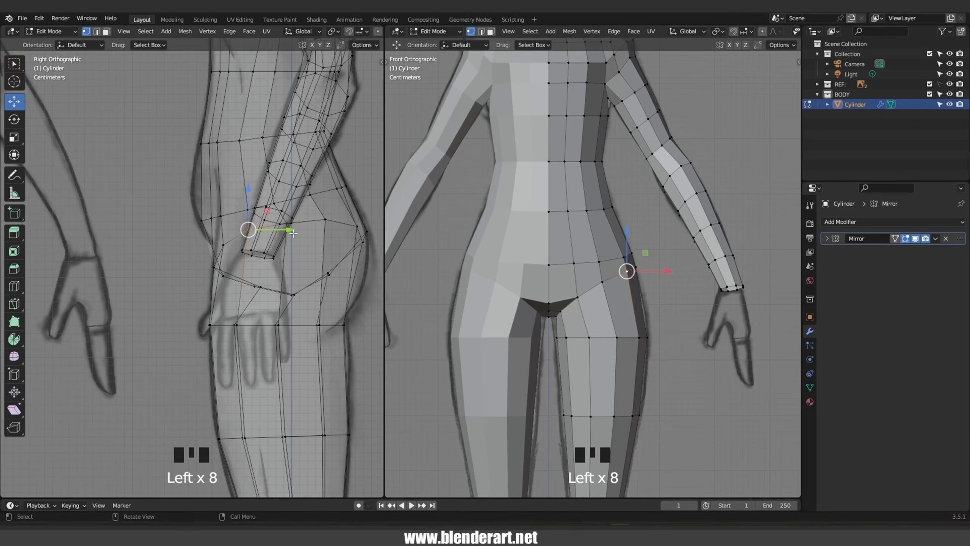
{"action": "scroll", "coordinate": [355, 235], "scroll_direction": "up", "scroll_amount": 3}
{"action": "left_click", "coordinate": [354, 196]}
{"action": "middle_click_drag", "start_coordinate": [355, 195], "coordinate": [278, 280], "text": "shift"}
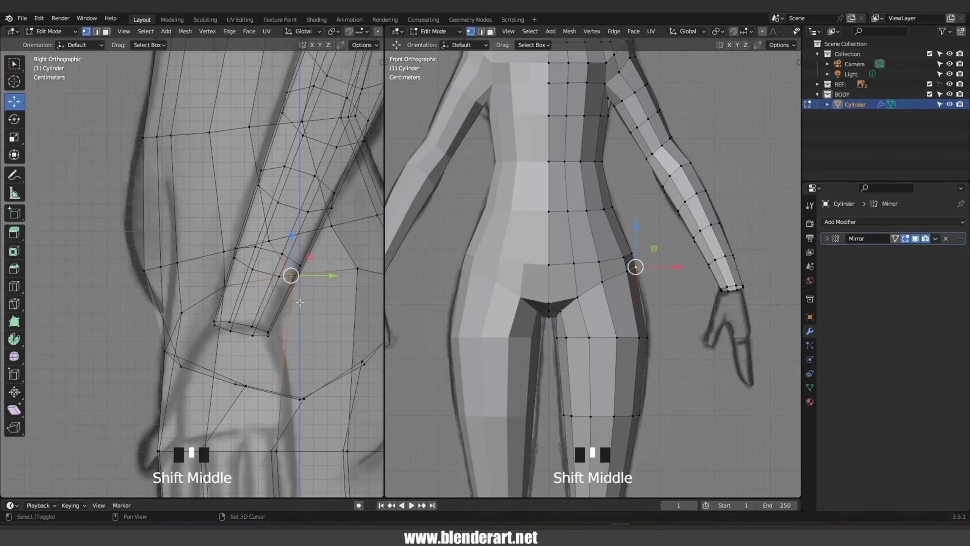
{"action": "mouse_move", "coordinate": [324, 275]}
{"action": "left_mouse_down"}
{"action": "mouse_move", "coordinate": [305, 278]}
{"action": "mouse_move", "coordinate": [341, 269]}
{"action": "mouse_move", "coordinate": [333, 270]}
{"action": "left_mouse_up"}
{"action": "left_click", "coordinate": [357, 269]}
{"action": "scroll", "coordinate": [356, 280], "scroll_direction": "down", "scroll_amount": 2}
{"action": "scroll", "coordinate": [277, 312], "scroll_direction": "down", "scroll_amount": 3}
Turn off X-ray in the side view and move the leg opening's front vertex about -0.003 m along Y.
{"action": "key", "text": "alt+z"}
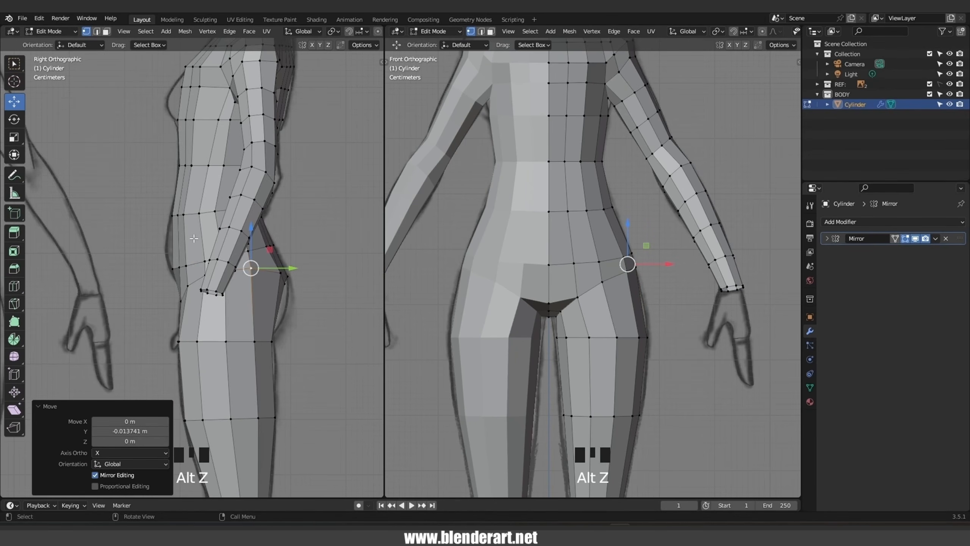
{"action": "middle_click_drag", "start_coordinate": [224, 401], "coordinate": [228, 339], "text": "shift"}
{"action": "left_click", "coordinate": [182, 238]}
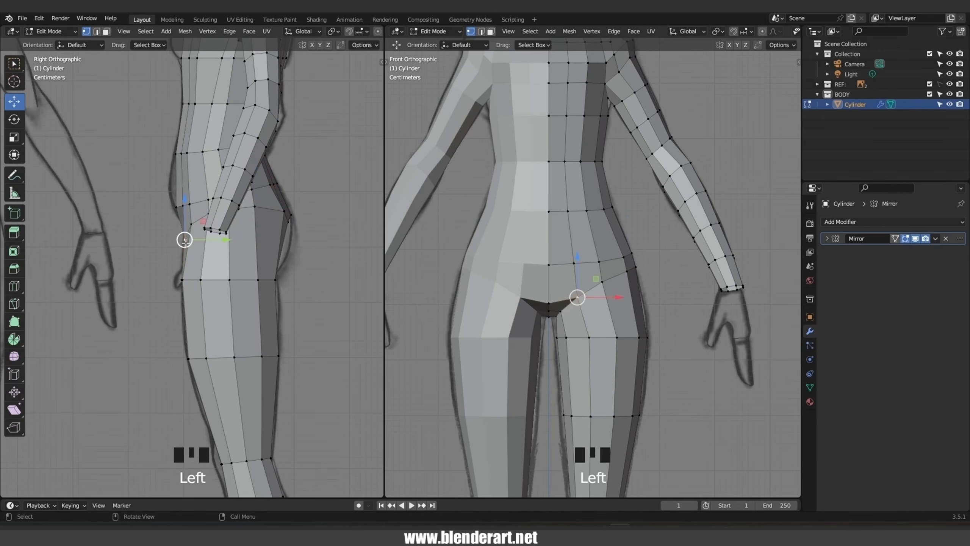
{"action": "left_click_drag", "start_coordinate": [221, 239], "coordinate": [217, 239]}
{"action": "middle_click_drag", "start_coordinate": [208, 178], "coordinate": [210, 217], "text": "shift"}
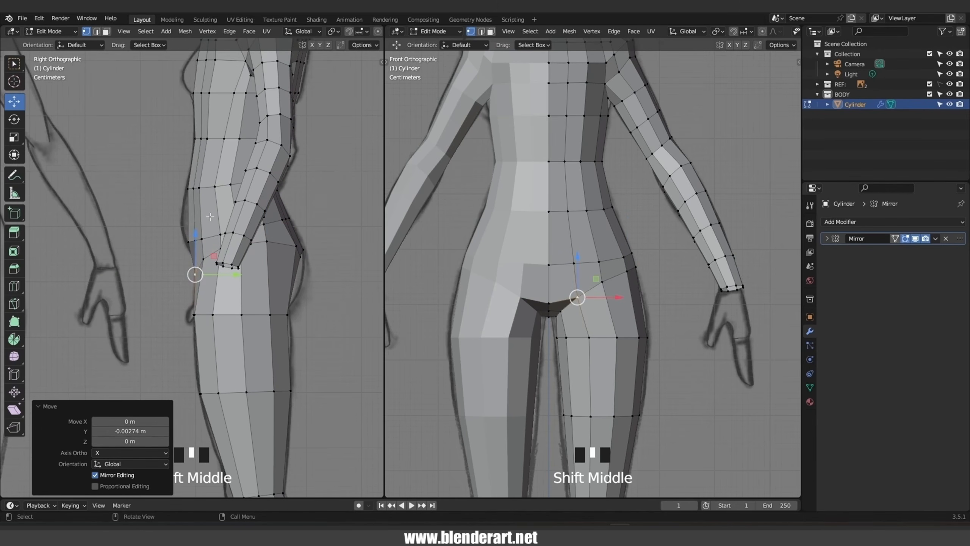
Add a centered edge loop around the lower abdomen.
{"action": "key", "text": "ctrl+r"}
{"action": "left_click", "coordinate": [209, 216]}
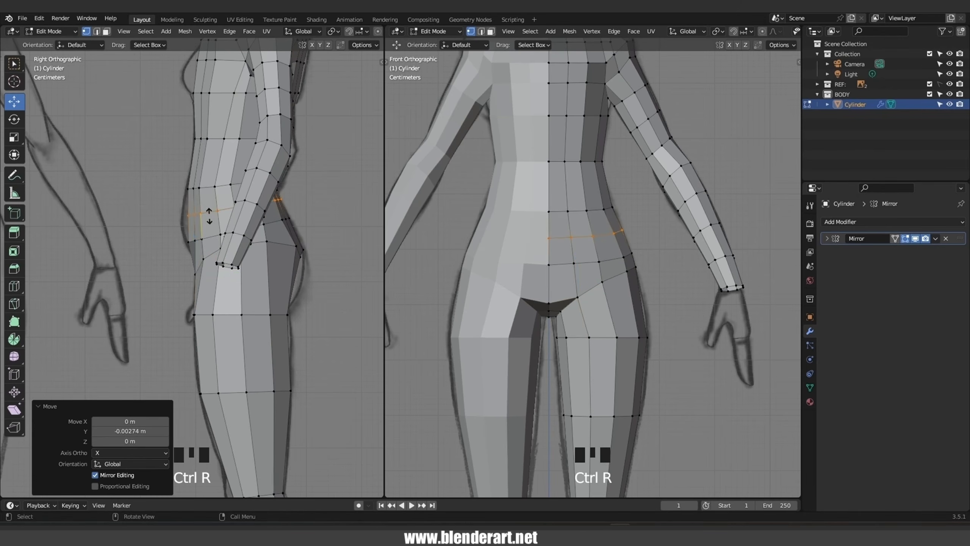
{"action": "right_click", "coordinate": [209, 216]}
Move the abdomen loop's front vertices about -0.011 m along Y, plus about -0.002 m along Y and -0.004 m along Z.
{"action": "scroll", "coordinate": [209, 216], "scroll_direction": "up", "scroll_amount": 2}
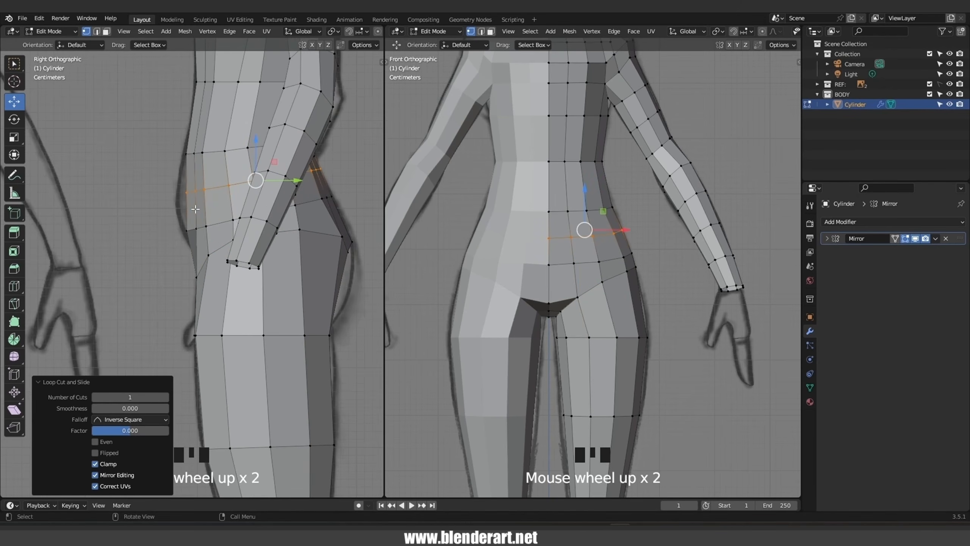
{"action": "key", "text": "alt+z"}
{"action": "left_click", "coordinate": [181, 193]}
{"action": "left_click_drag", "start_coordinate": [238, 191], "coordinate": [227, 195]}
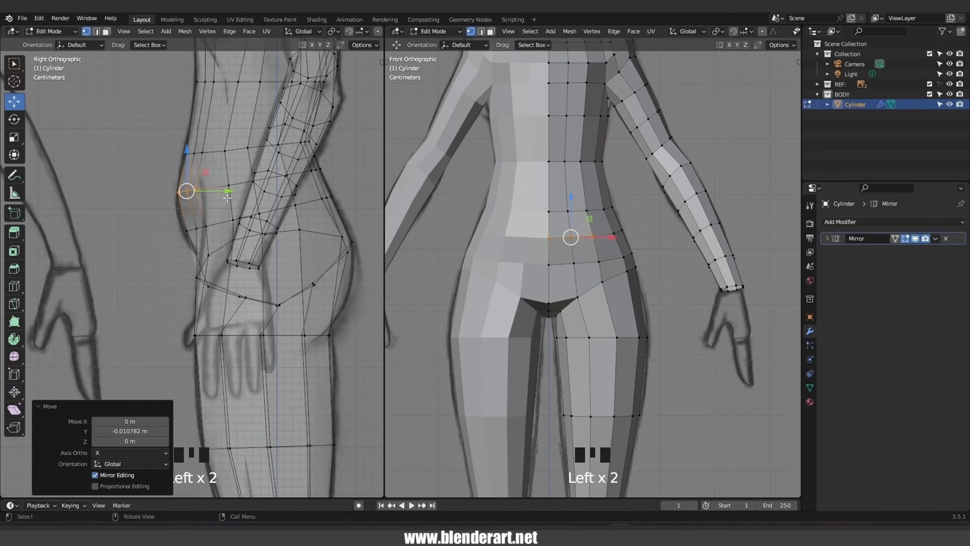
{"action": "key", "text": "g"}
{"action": "left_click", "coordinate": [226, 202]}
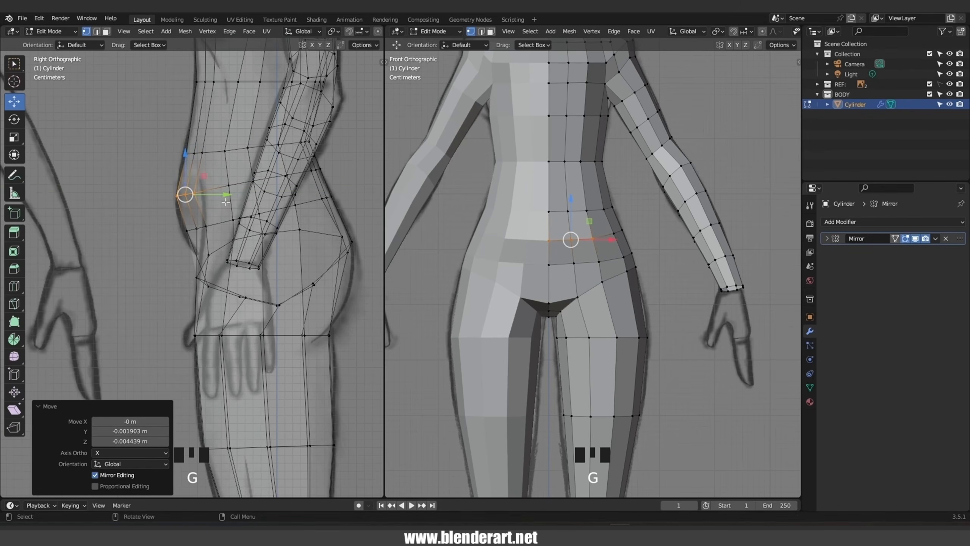
Move the front vertices of the pelvis loop below the abdomen forward along Y and check the overall body shape.
{"action": "left_click", "coordinate": [556, 264]}
{"action": "left_click", "coordinate": [304, 244], "text": "shift"}
{"action": "left_click_drag", "start_coordinate": [233, 230], "coordinate": [221, 234]}
{"action": "key", "text": "Tab"}
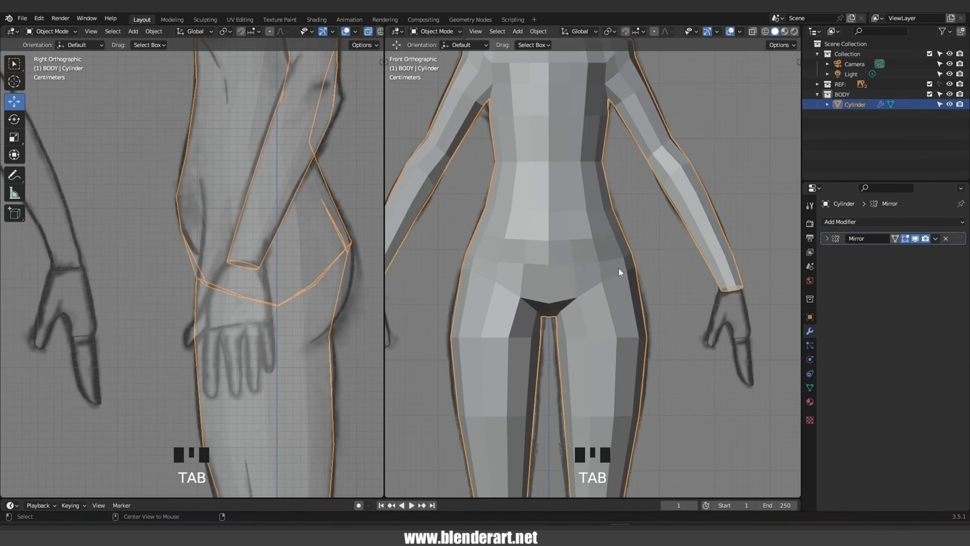
{"action": "scroll", "coordinate": [618, 267], "scroll_direction": "down", "scroll_amount": 3}
{"action": "middle_click_drag", "start_coordinate": [597, 264], "coordinate": [643, 292]}
{"action": "left_click", "coordinate": [666, 299]}
{"action": "scroll", "coordinate": [562, 303], "scroll_direction": "down", "scroll_amount": 2}
{"action": "key", "text": "KP_1"}
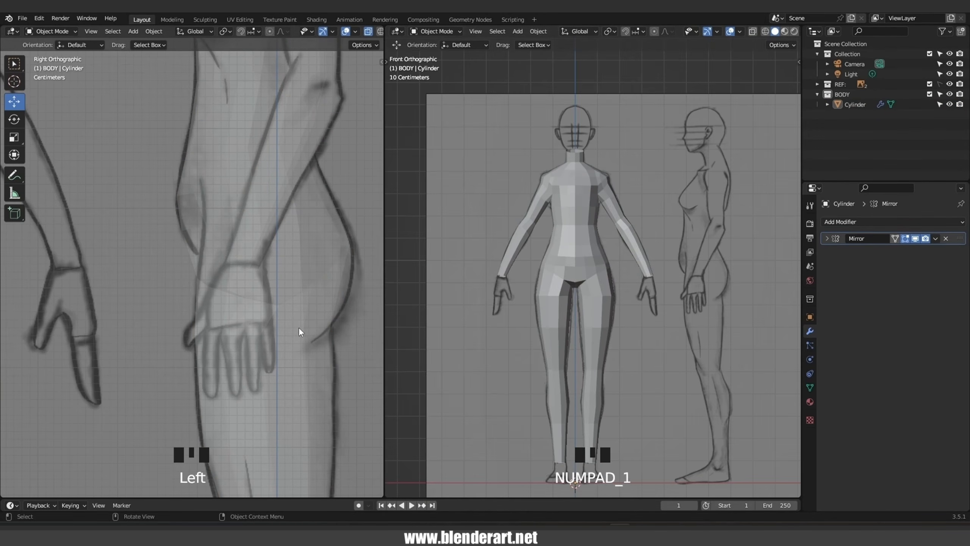
Move the front vertices of the knee loop about -0.008 m along Y to meet the side reference.
{"action": "middle_click_drag", "start_coordinate": [299, 328], "coordinate": [206, 156], "text": "shift"}
{"action": "left_click", "coordinate": [223, 255]}
{"action": "scroll", "coordinate": [222, 255], "scroll_direction": "up", "scroll_amount": 3}
{"action": "key", "text": "Tab"}
{"action": "left_click_drag", "start_coordinate": [165, 229], "coordinate": [240, 257]}
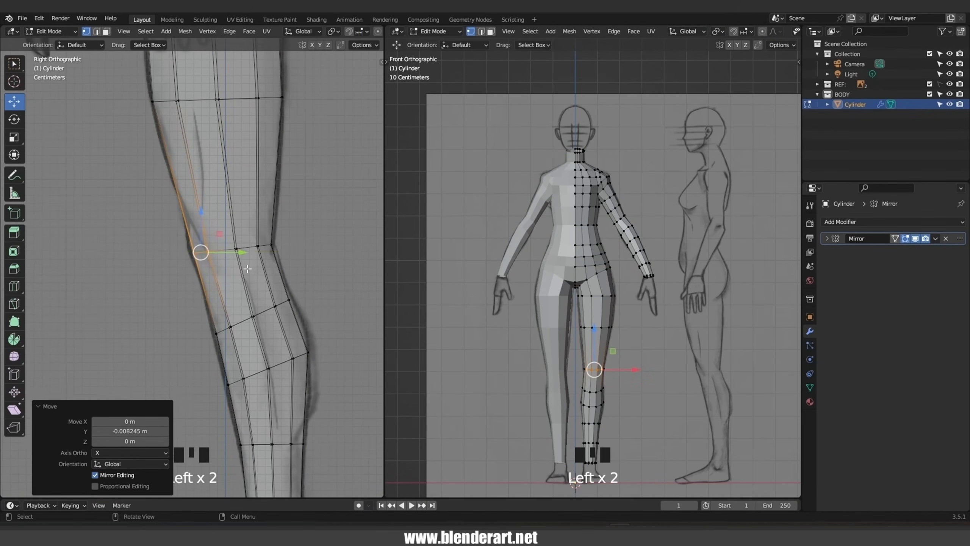
Add a centered edge loop around the thigh above the knee.
{"action": "scroll", "coordinate": [248, 269], "scroll_direction": "down", "scroll_amount": 4}
{"action": "middle_click_drag", "start_coordinate": [244, 229], "coordinate": [242, 262], "text": "shift"}
{"action": "key", "text": "ctrl+r"}
{"action": "left_click", "coordinate": [241, 262]}
{"action": "right_click", "coordinate": [241, 262]}
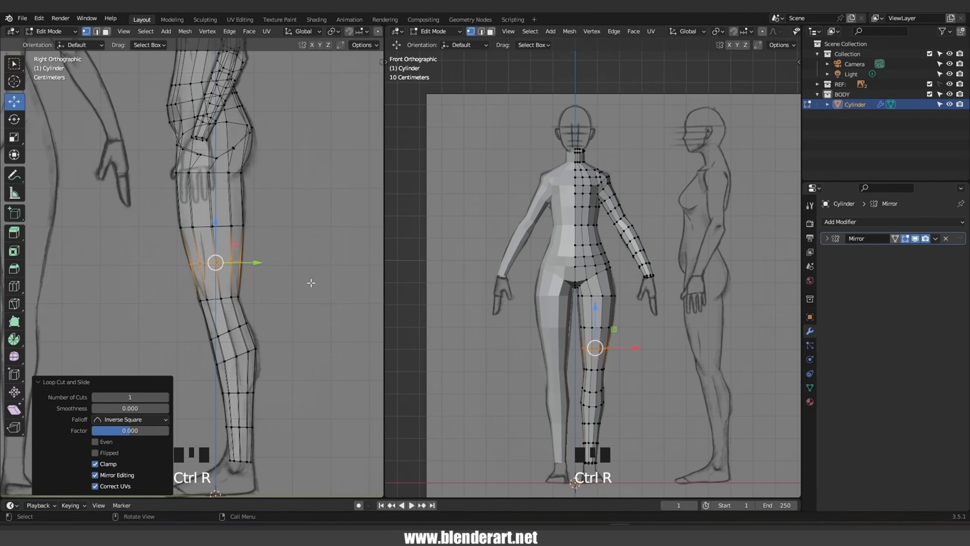
{"action": "left_click", "coordinate": [298, 285]}
Move the outer shoulder vertex about -0.001 m along X and 0.004 m along Z to fit the front reference.
{"action": "scroll", "coordinate": [268, 283], "scroll_direction": "down", "scroll_amount": 2}
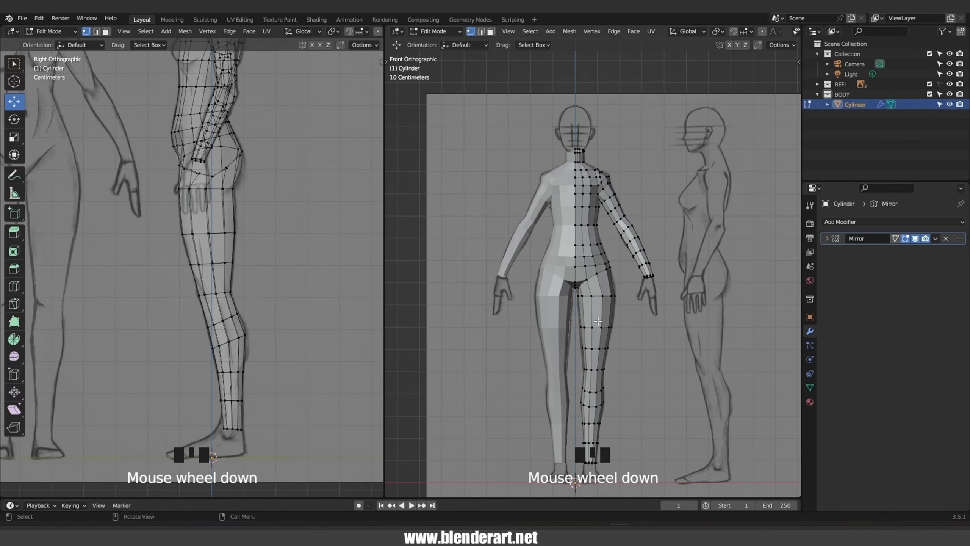
{"action": "scroll", "coordinate": [598, 322], "scroll_direction": "up", "scroll_amount": 3}
{"action": "middle_click_drag", "start_coordinate": [584, 145], "coordinate": [582, 241], "text": "shift"}
{"action": "scroll", "coordinate": [581, 241], "scroll_direction": "up", "scroll_amount": 4}
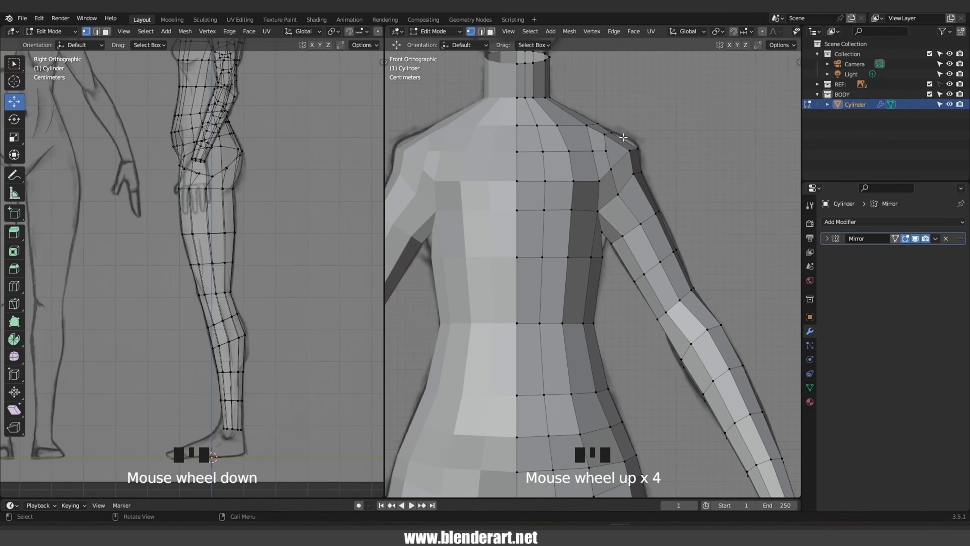
{"action": "left_click", "coordinate": [632, 147]}
{"action": "key", "text": "g"}
{"action": "left_click", "coordinate": [642, 154]}
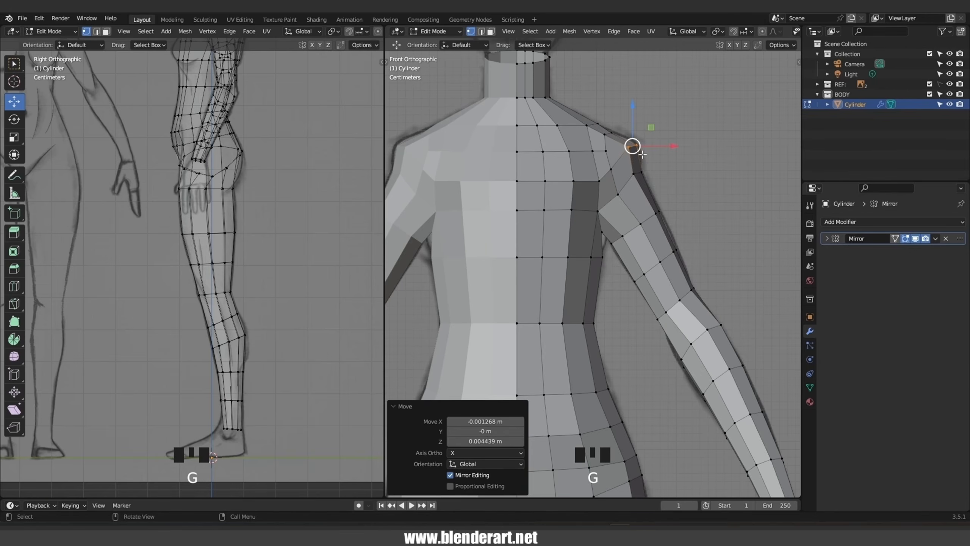
Examine the whole body mesh from the front and back, down to the buttocks and crotch area.
{"action": "key", "text": "alt+z"}
{"action": "scroll", "coordinate": [616, 168], "scroll_direction": "down", "scroll_amount": 4}
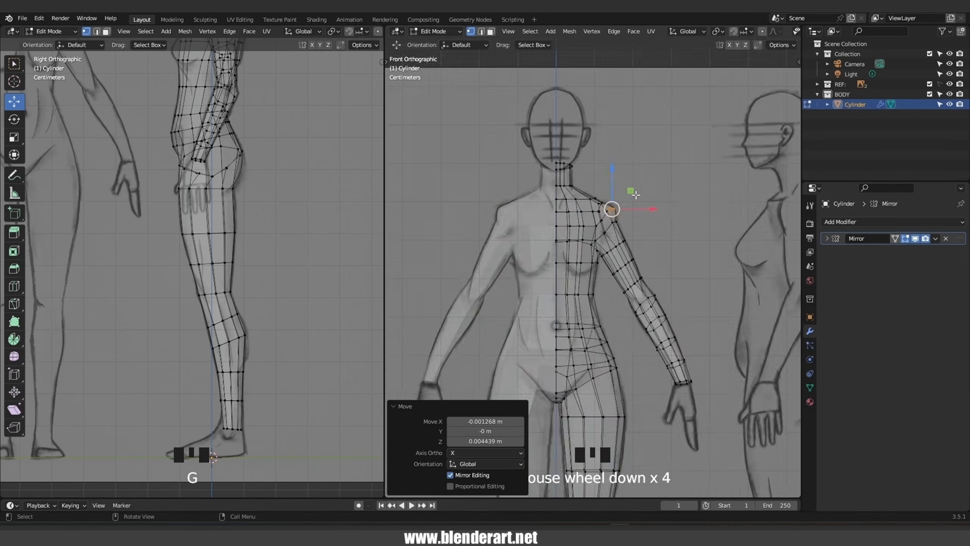
{"action": "middle_click_drag", "start_coordinate": [617, 168], "coordinate": [622, 226]}
{"action": "key", "text": "Tab"}
{"action": "scroll", "coordinate": [662, 213], "scroll_direction": "down", "scroll_amount": 4}
{"action": "left_click", "coordinate": [747, 194]}
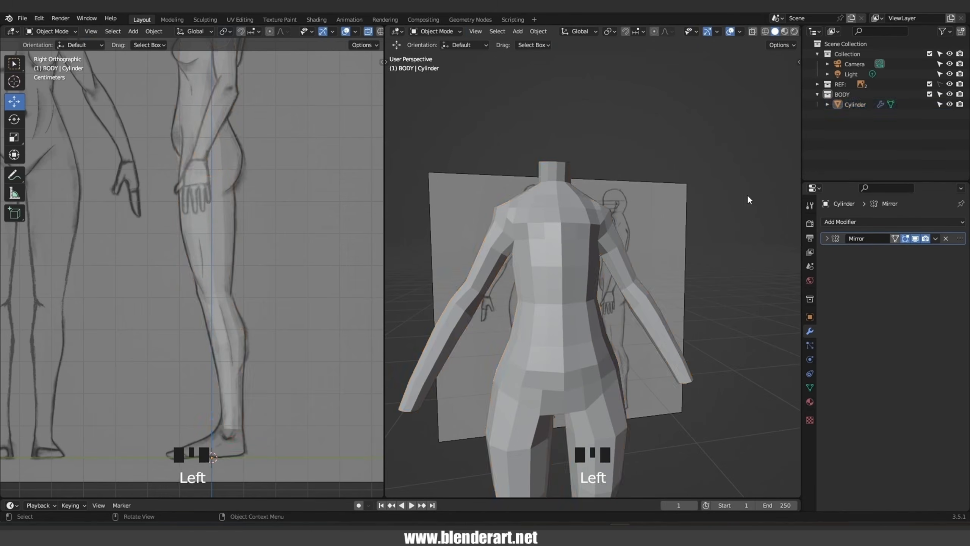
{"action": "middle_click_drag", "start_coordinate": [747, 194], "coordinate": [404, 280]}
{"action": "key", "text": "KP_1"}
{"action": "scroll", "coordinate": [550, 240], "scroll_direction": "up", "scroll_amount": 2}
{"action": "scroll", "coordinate": [548, 249], "scroll_direction": "up", "scroll_amount": 3}
{"action": "scroll", "coordinate": [595, 256], "scroll_direction": "up", "scroll_amount": 4}
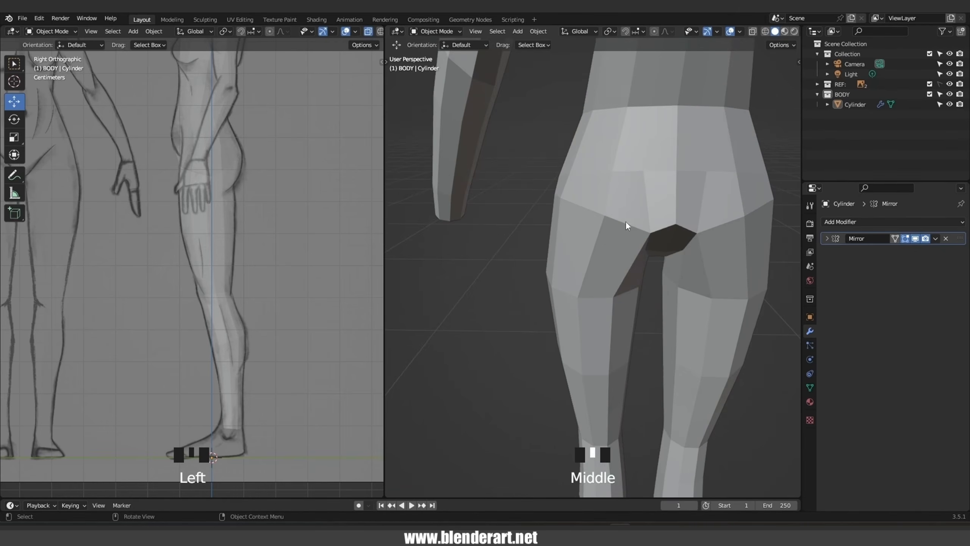
In edit mode, move the inner buttock vertex backward and the centre-line vertices beside it along Y to form the cleft.
{"action": "key", "text": "Tab"}
{"action": "mouse_move", "coordinate": [623, 220]}
{"action": "middle_mouse_down"}
{"action": "mouse_move", "coordinate": [609, 227]}
{"action": "mouse_move", "coordinate": [622, 228]}
{"action": "mouse_move", "coordinate": [619, 219]}
{"action": "middle_mouse_up"}
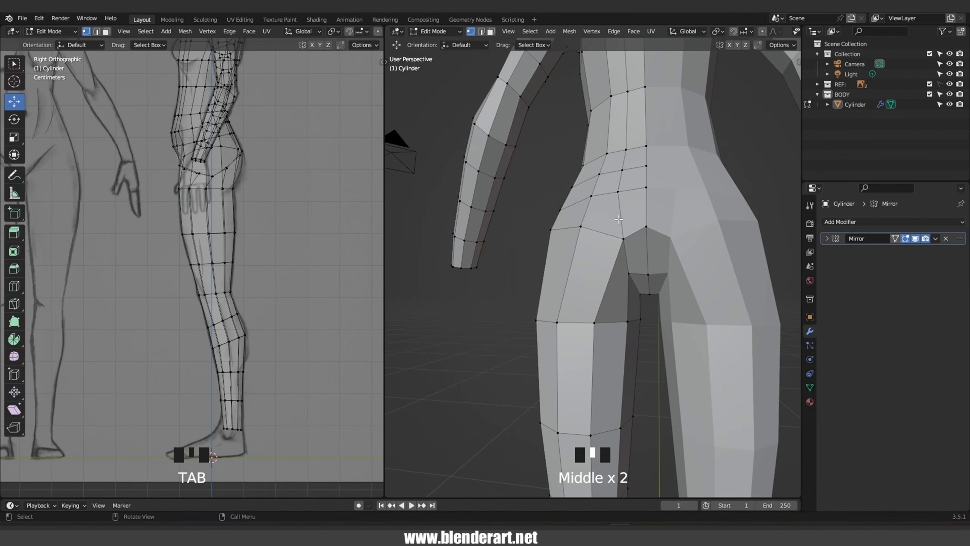
{"action": "middle_click_drag", "start_coordinate": [633, 286], "coordinate": [642, 306]}
{"action": "left_click", "coordinate": [635, 279]}
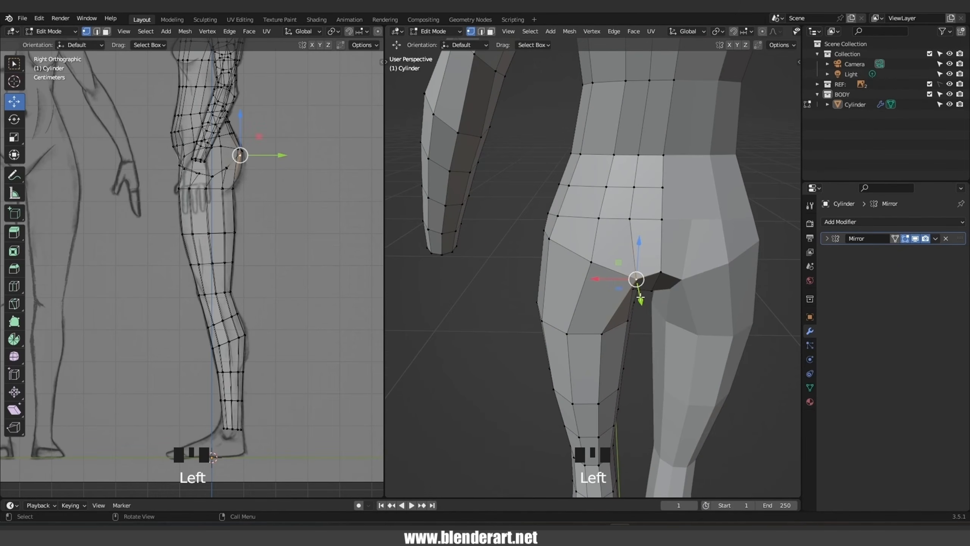
{"action": "left_click_drag", "start_coordinate": [645, 303], "coordinate": [663, 279]}
{"action": "left_click", "coordinate": [660, 276]}
{"action": "left_click", "coordinate": [664, 230]}
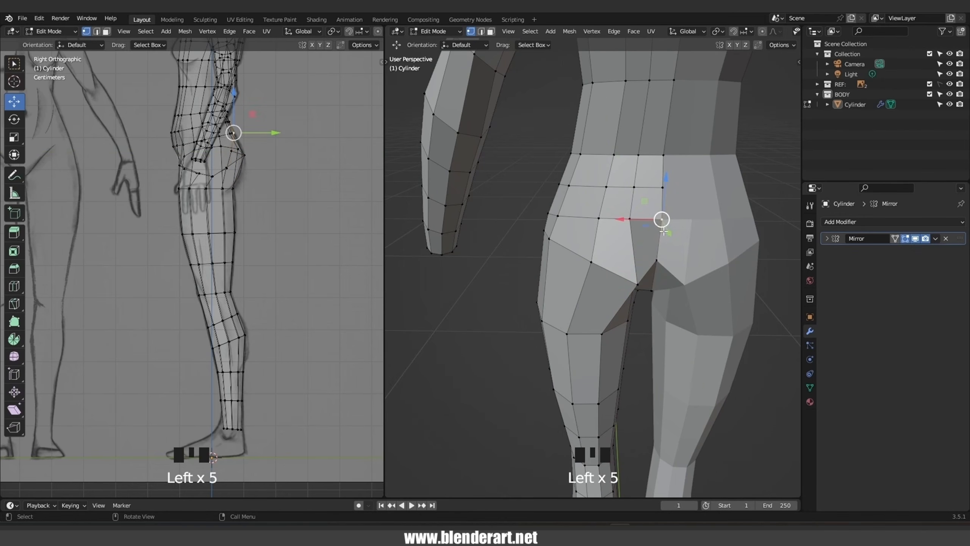
{"action": "left_click_drag", "start_coordinate": [669, 233], "coordinate": [673, 199]}
{"action": "left_click", "coordinate": [666, 192]}
Raise the inner buttock vertex about 0.021 m along Z.
{"action": "middle_click_drag", "start_coordinate": [673, 199], "coordinate": [624, 268]}
{"action": "left_click", "coordinate": [644, 271]}
{"action": "left_click_drag", "start_coordinate": [645, 235], "coordinate": [648, 219]}
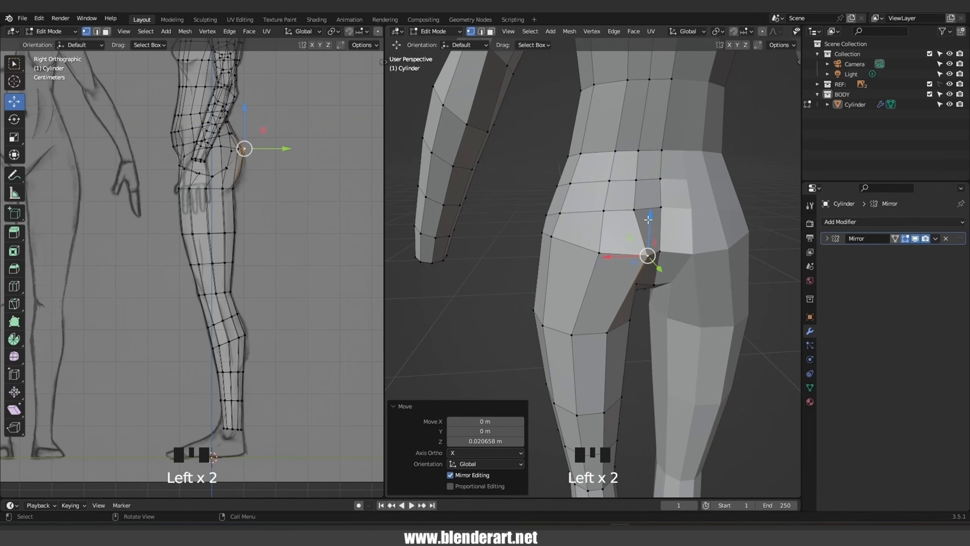
{"action": "middle_click_drag", "start_coordinate": [648, 219], "coordinate": [645, 233]}
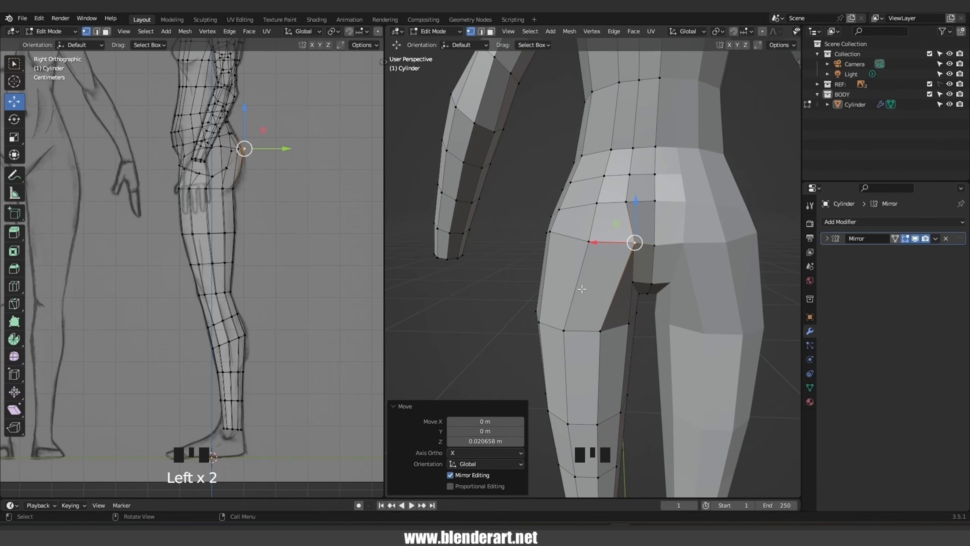
Knife-cut an edge path from the crotch centre line under the buttock, up across the hip and over to the lower-back centre line.
{"action": "middle_click_drag", "start_coordinate": [581, 289], "coordinate": [640, 261]}
{"action": "key", "text": "k"}
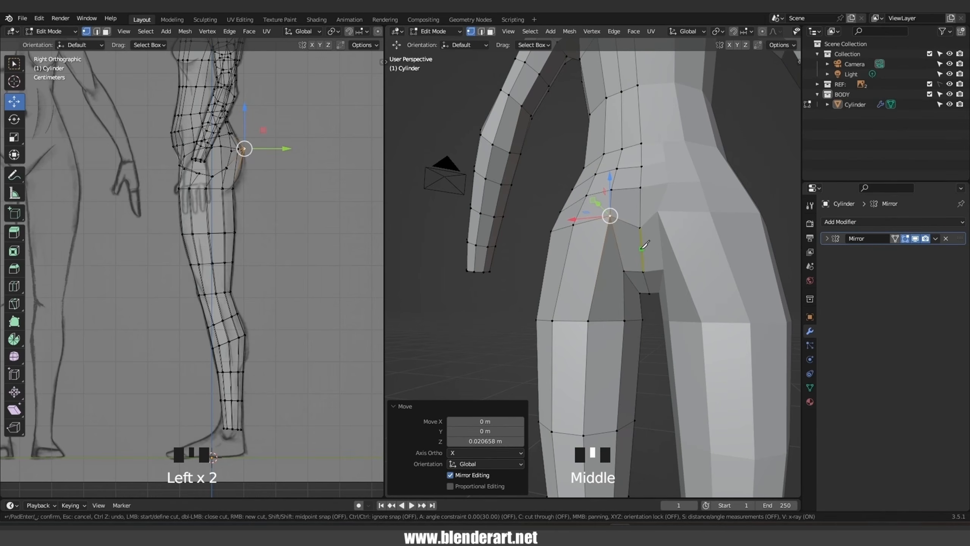
{"action": "left_click", "coordinate": [642, 248]}
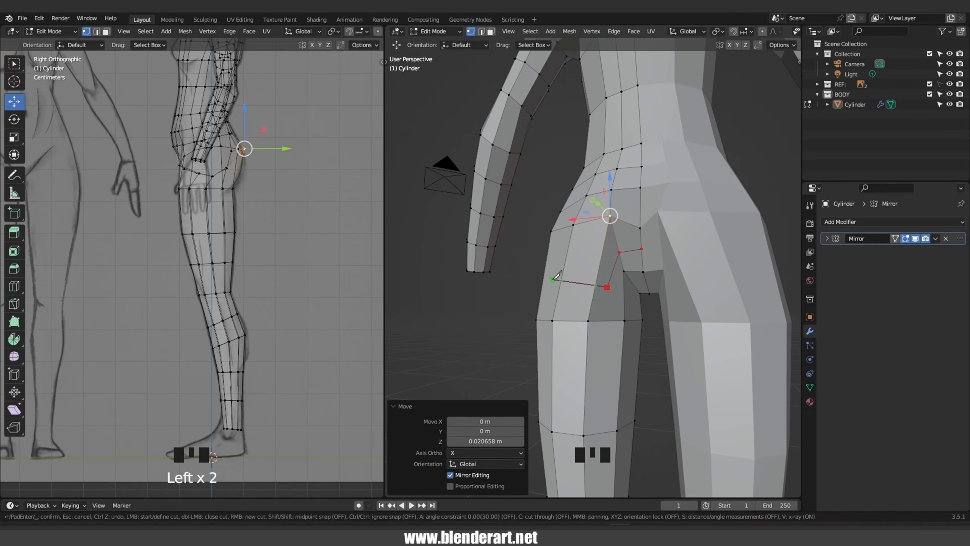
{"action": "middle_click_drag", "start_coordinate": [554, 275], "coordinate": [603, 217]}
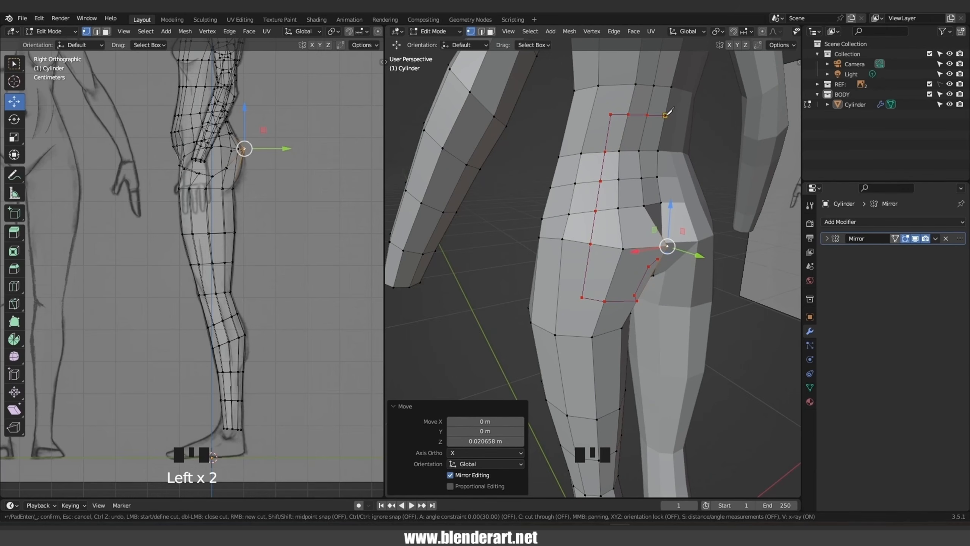
{"action": "middle_click_drag", "start_coordinate": [682, 122], "coordinate": [663, 250]}
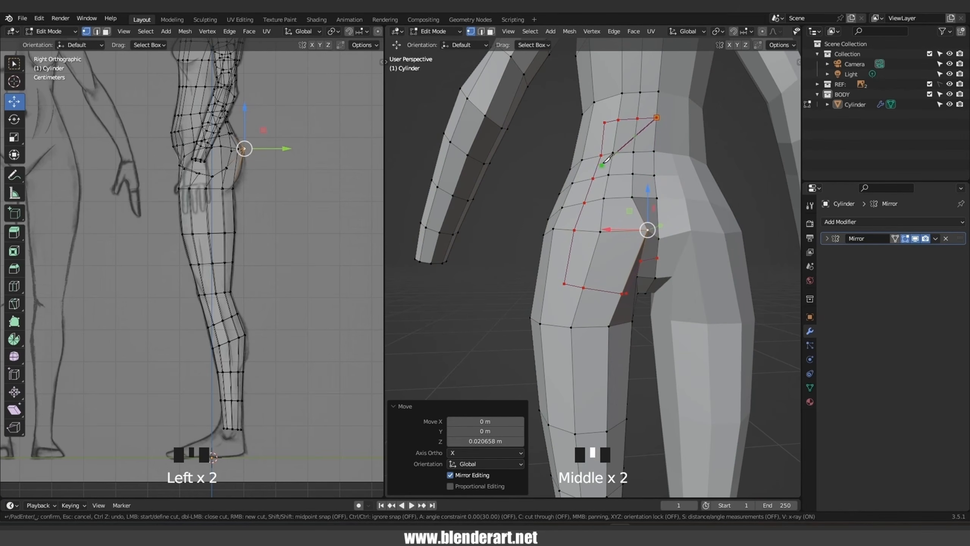
{"action": "key", "text": "Return"}
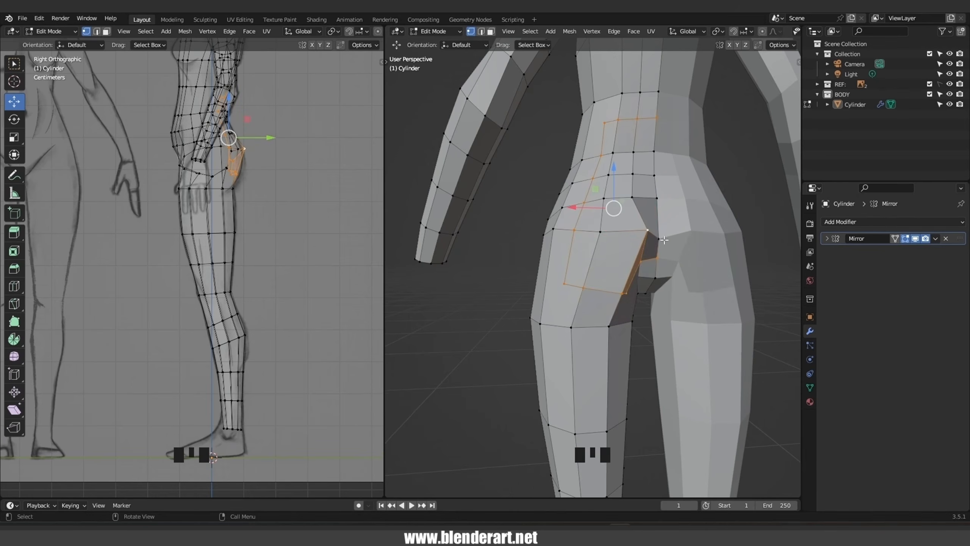
Connect the waist loop vertex on the lower back to the upper corner of the new cut.
{"action": "middle_click_drag", "start_coordinate": [664, 239], "coordinate": [609, 143]}
{"action": "left_click", "coordinate": [593, 95]}
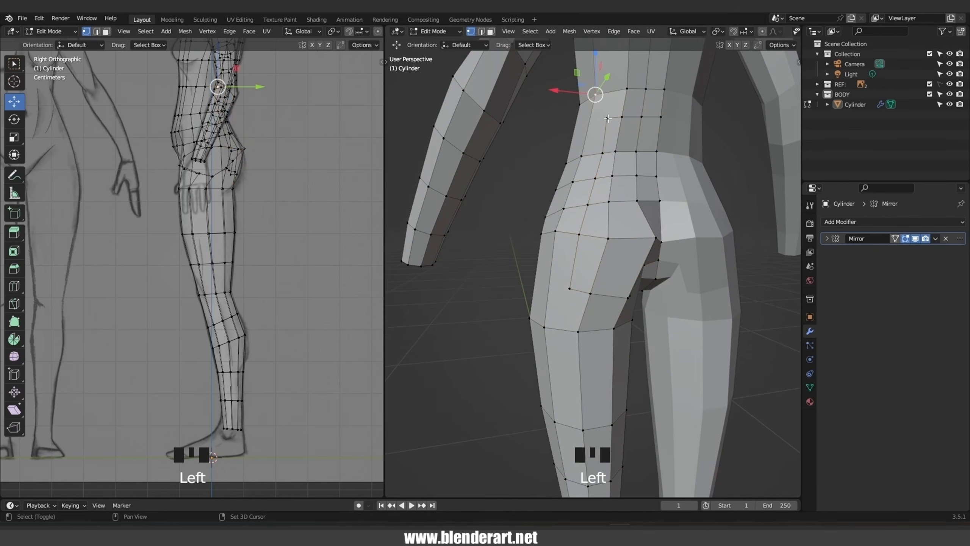
{"action": "left_click", "coordinate": [608, 119], "text": "shift"}
{"action": "key", "text": "j"}
{"action": "middle_click_drag", "start_coordinate": [608, 119], "coordinate": [609, 240]}
Connect the cut's vertices under the buttock to the upper thigh loop, on the inner thigh and at the outer corner.
{"action": "left_click", "coordinate": [612, 268]}
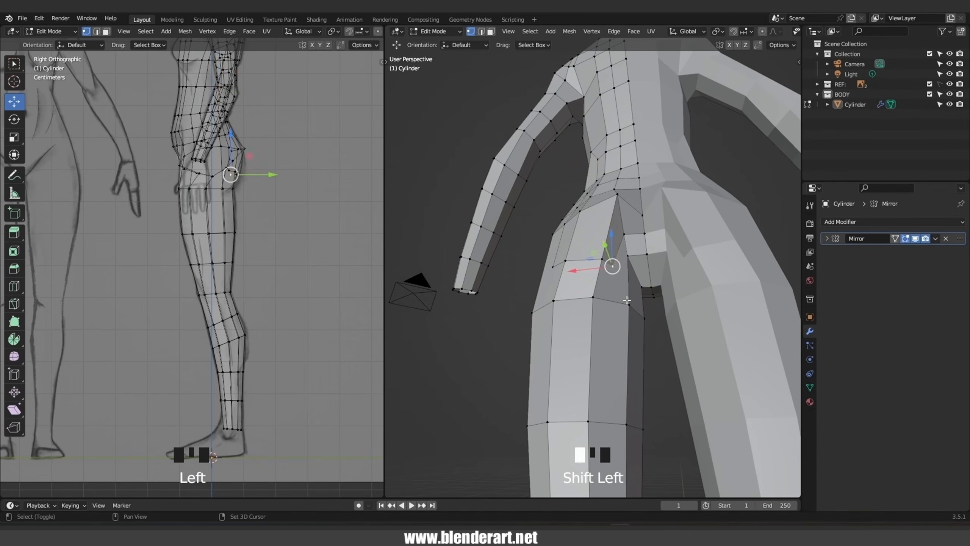
{"action": "left_click", "coordinate": [632, 304], "text": "shift"}
{"action": "key", "text": "j"}
{"action": "middle_click_drag", "start_coordinate": [634, 304], "coordinate": [590, 298]}
{"action": "left_click", "coordinate": [584, 276]}
{"action": "left_click", "coordinate": [559, 324], "text": "shift"}
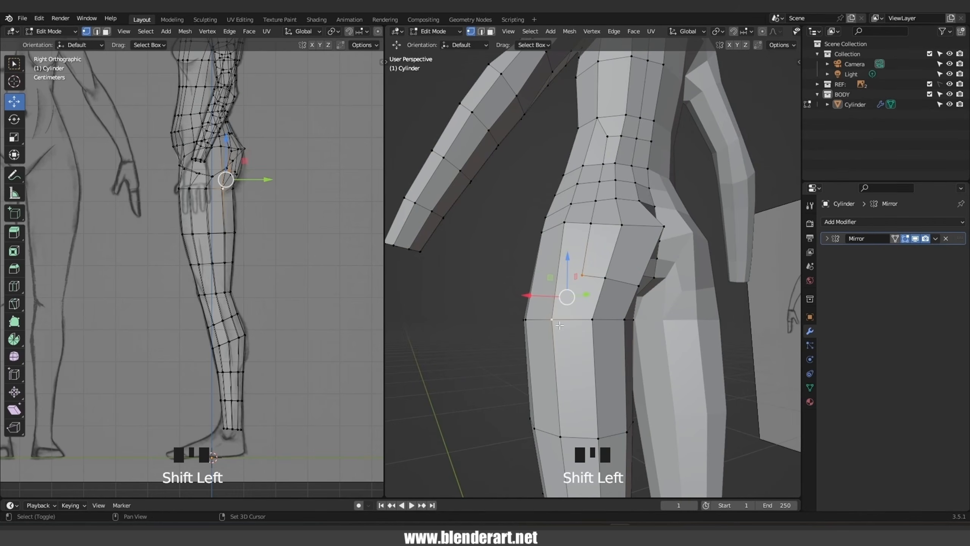
{"action": "key", "text": "j"}
{"action": "middle_click_drag", "start_coordinate": [564, 328], "coordinate": [590, 351]}
Move the mid-buttock vertices backward along Y, by about 0.009 m and 0.011 m, to round the buttock.
{"action": "left_click", "coordinate": [586, 262]}
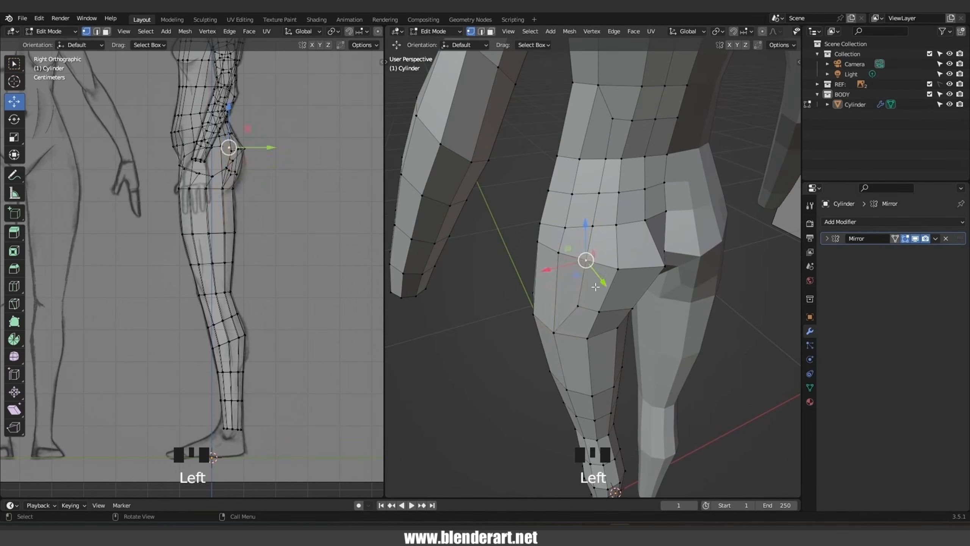
{"action": "left_click_drag", "start_coordinate": [601, 282], "coordinate": [607, 288]}
{"action": "left_click", "coordinate": [617, 272]}
{"action": "middle_click_drag", "start_coordinate": [616, 273], "coordinate": [575, 294]}
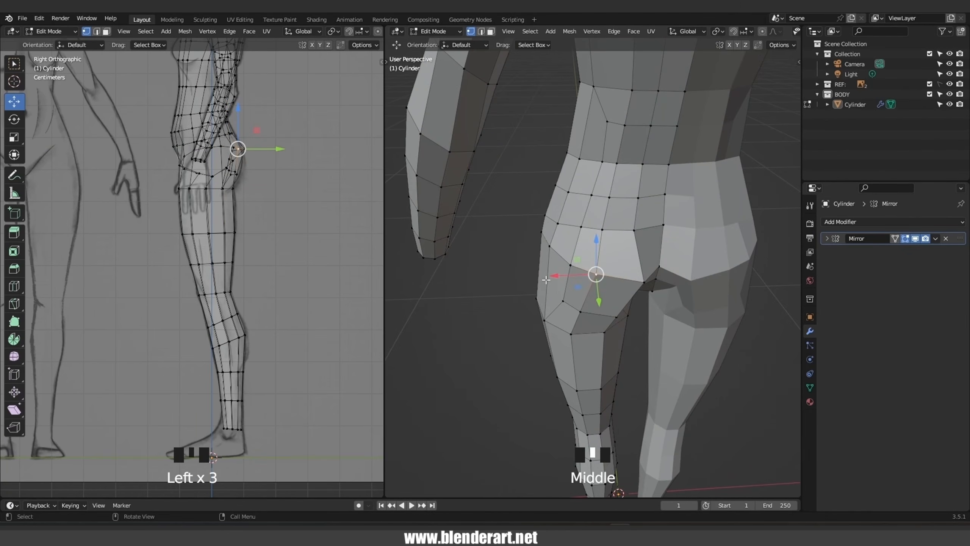
{"action": "left_click_drag", "start_coordinate": [556, 275], "coordinate": [608, 304]}
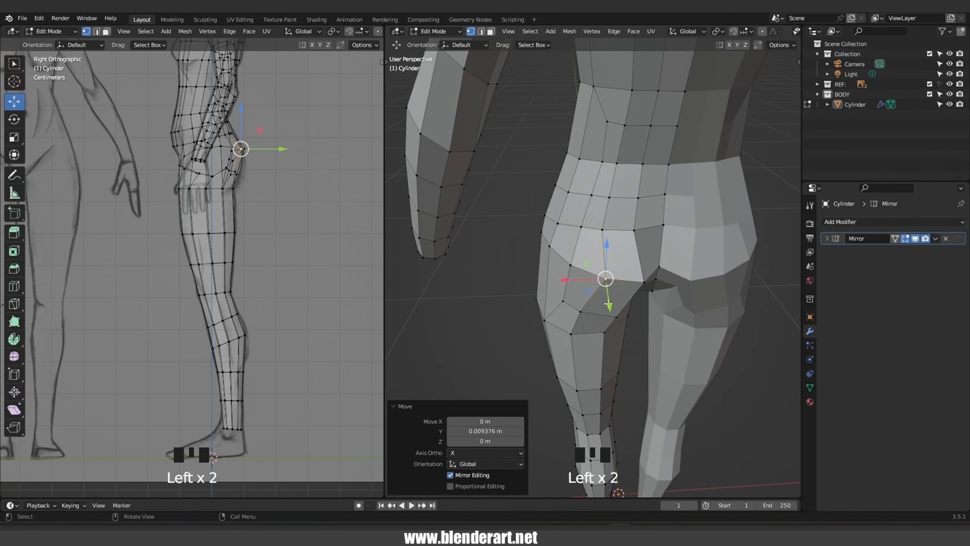
{"action": "middle_click_drag", "start_coordinate": [594, 274], "coordinate": [599, 296]}
{"action": "left_click", "coordinate": [605, 255]}
{"action": "left_click_drag", "start_coordinate": [612, 283], "coordinate": [651, 290]}
{"action": "left_click", "coordinate": [637, 262]}
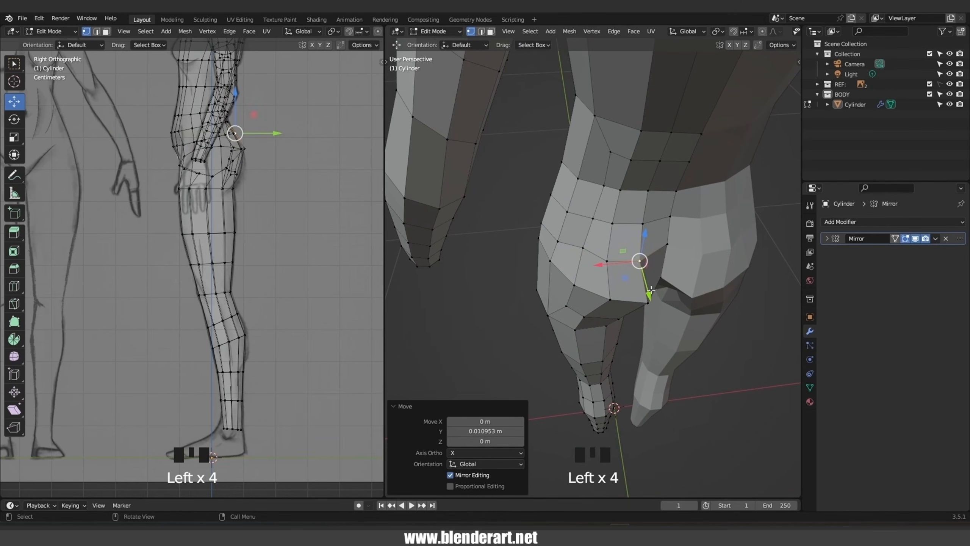
Adjust the upper buttock vertices toward the hip, moving the outer one about 0.007 m along Y.
{"action": "left_click", "coordinate": [607, 262]}
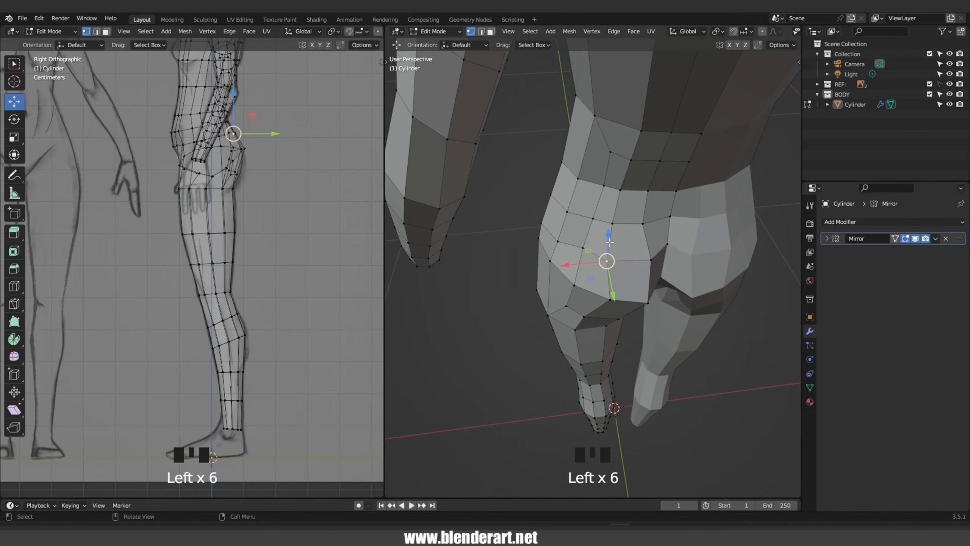
{"action": "left_click_drag", "start_coordinate": [610, 242], "coordinate": [609, 238]}
{"action": "middle_click_drag", "start_coordinate": [609, 237], "coordinate": [618, 214]}
{"action": "left_click", "coordinate": [617, 214]}
{"action": "left_click_drag", "start_coordinate": [613, 168], "coordinate": [593, 168]}
{"action": "left_click", "coordinate": [591, 208]}
{"action": "left_click", "coordinate": [612, 199]}
{"action": "middle_click_drag", "start_coordinate": [644, 199], "coordinate": [631, 288]}
{"action": "left_click", "coordinate": [659, 225]}
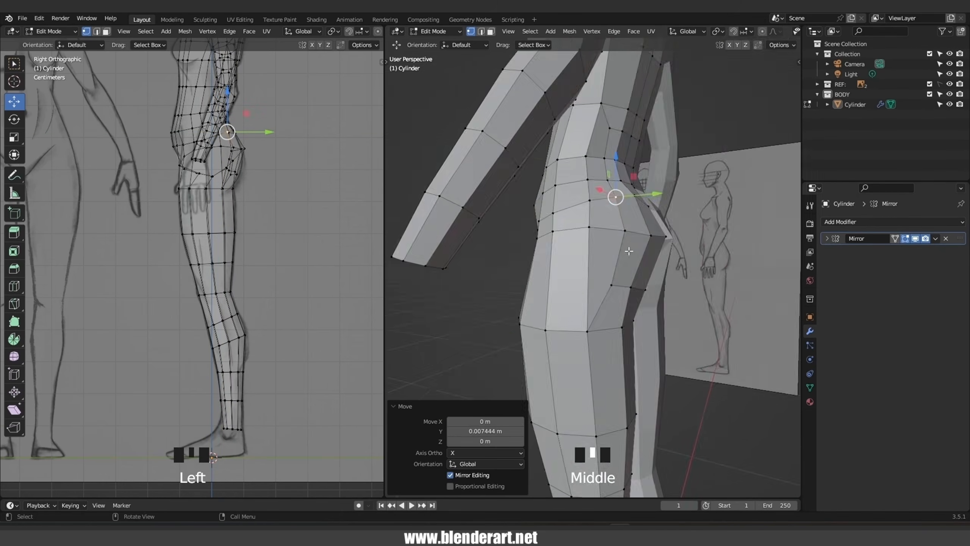
Adjust the outer vertices of the crease under the buttock by about -0.003 m and 0.002 m along Y.
{"action": "left_click", "coordinate": [630, 289]}
{"action": "left_click_drag", "start_coordinate": [650, 286], "coordinate": [649, 285]}
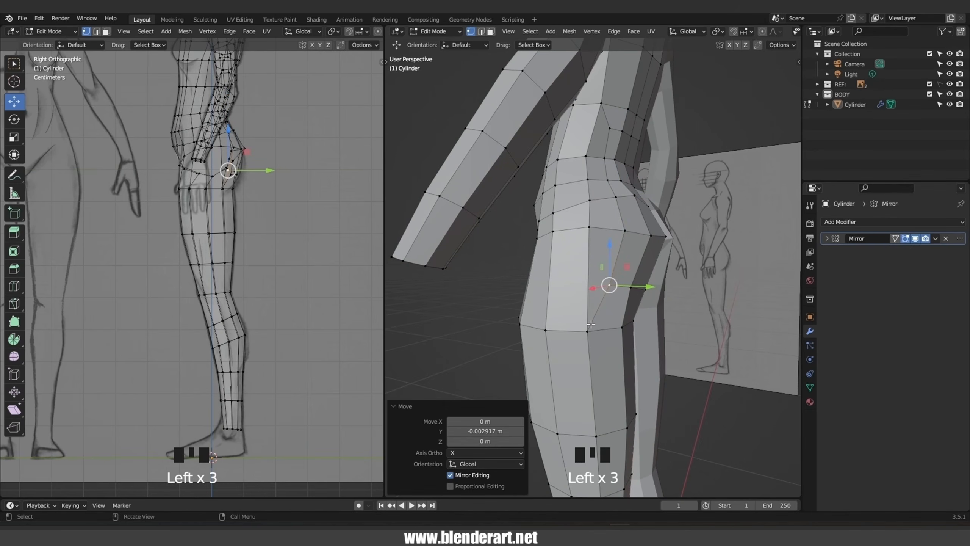
{"action": "middle_click_drag", "start_coordinate": [650, 286], "coordinate": [580, 347]}
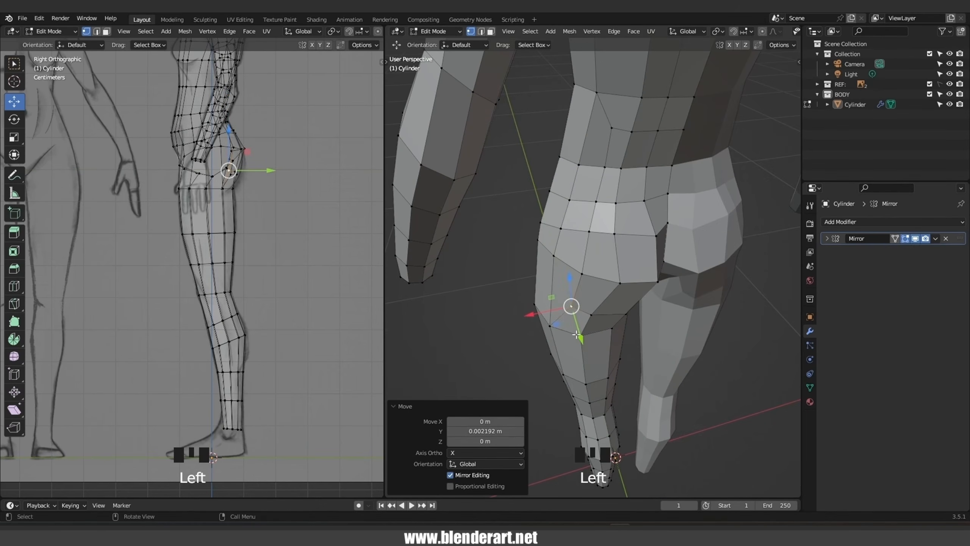
{"action": "left_click_drag", "start_coordinate": [527, 317], "coordinate": [527, 317]}
{"action": "middle_click_drag", "start_coordinate": [596, 311], "coordinate": [622, 317]}
Move the inner buttock vertex about -0.009 m along Y and shift it slightly outward along X.
{"action": "left_click", "coordinate": [643, 298]}
{"action": "left_click_drag", "start_coordinate": [650, 333], "coordinate": [649, 326]}
{"action": "middle_click_drag", "start_coordinate": [649, 325], "coordinate": [609, 261]}
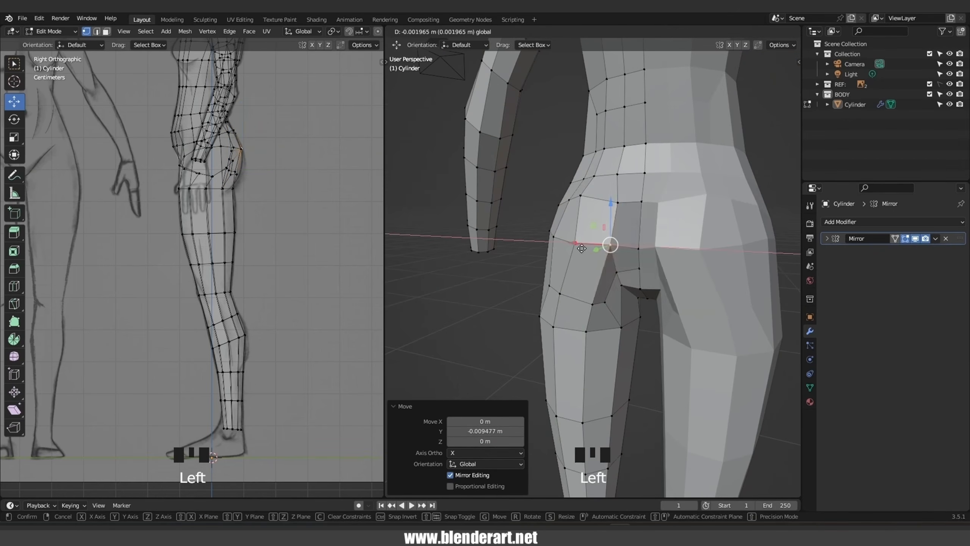
{"action": "left_click", "coordinate": [599, 204]}
{"action": "left_click_drag", "start_coordinate": [597, 207], "coordinate": [598, 208]}
Shift the inner vertex of the crease under the buttock about -0.016 m along X.
{"action": "middle_click_drag", "start_coordinate": [607, 241], "coordinate": [626, 264]}
{"action": "left_click", "coordinate": [625, 265]}
{"action": "left_click_drag", "start_coordinate": [599, 263], "coordinate": [590, 297]}
{"action": "left_click", "coordinate": [599, 280]}
{"action": "left_click", "coordinate": [603, 302]}
{"action": "left_click", "coordinate": [599, 291]}
{"action": "middle_click_drag", "start_coordinate": [597, 294], "coordinate": [580, 324]}
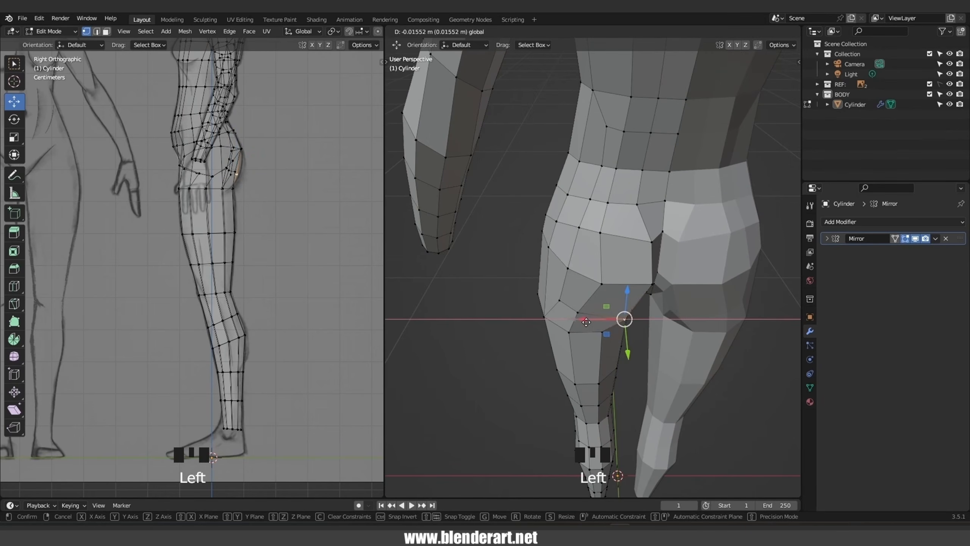
{"action": "left_click_drag", "start_coordinate": [586, 322], "coordinate": [586, 322]}
{"action": "middle_click_drag", "start_coordinate": [587, 321], "coordinate": [613, 302]}
Reposition the back vertices of the upper thigh loop below the buttock to even out the faces.
{"action": "key", "text": "Tab"}
{"action": "key", "text": "Tab"}
{"action": "scroll", "coordinate": [598, 311], "scroll_direction": "up", "scroll_amount": 3}
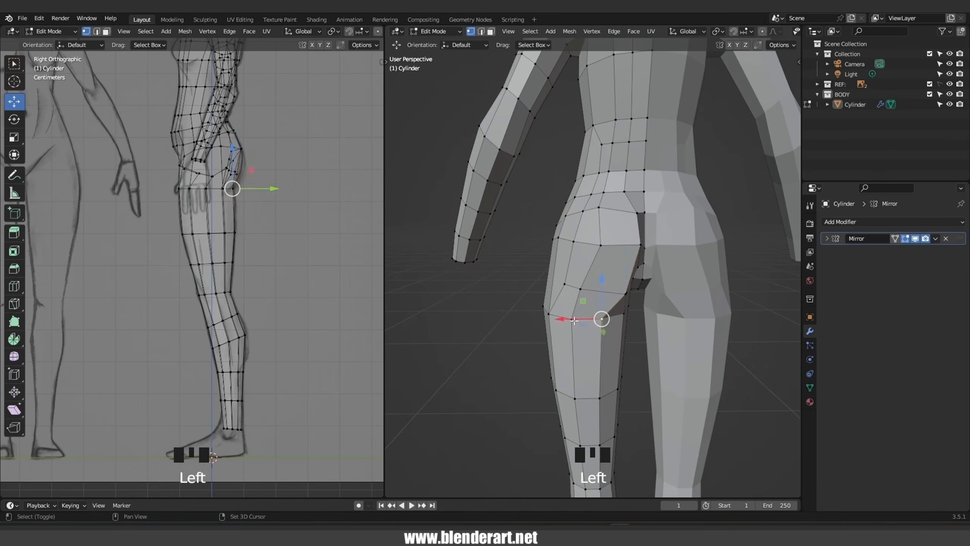
{"action": "left_click", "coordinate": [574, 320], "text": "shift"}
{"action": "scroll", "coordinate": [587, 320], "scroll_direction": "up", "scroll_amount": 1}
{"action": "left_click", "coordinate": [590, 280]}
{"action": "middle_click_drag", "start_coordinate": [591, 279], "coordinate": [610, 328]}
{"action": "left_click", "coordinate": [576, 314]}
{"action": "key", "text": "g"}
{"action": "left_click", "coordinate": [569, 306]}
Move the front outer vertex of the upper thigh loop about -0.011 m along X and 0.012 m along Z, after evening its neighbours.
{"action": "key", "text": "g"}
{"action": "left_click", "coordinate": [609, 320]}
{"action": "key", "text": "g"}
{"action": "left_click", "coordinate": [618, 314]}
{"action": "left_click", "coordinate": [579, 337]}
{"action": "key", "text": "g"}
{"action": "left_click", "coordinate": [568, 325]}
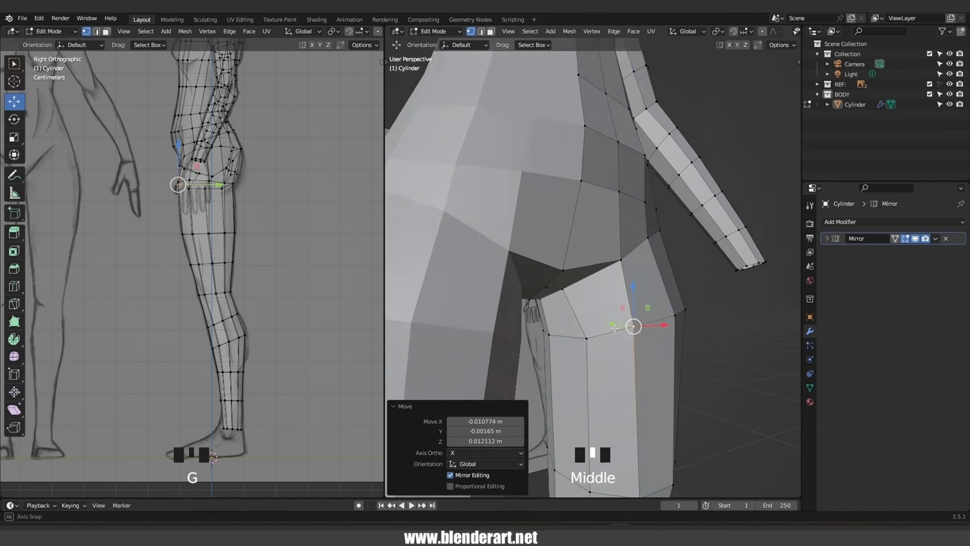
Move the front and inner vertices of the upper thigh loop, raising the inner one about 0.001 m along Z.
{"action": "left_click", "coordinate": [572, 335]}
{"action": "key", "text": "g"}
{"action": "left_click", "coordinate": [575, 333]}
{"action": "left_click", "coordinate": [552, 336]}
{"action": "key", "text": "g"}
{"action": "left_click", "coordinate": [551, 335]}
{"action": "scroll", "coordinate": [552, 336], "scroll_direction": "down", "scroll_amount": 3}
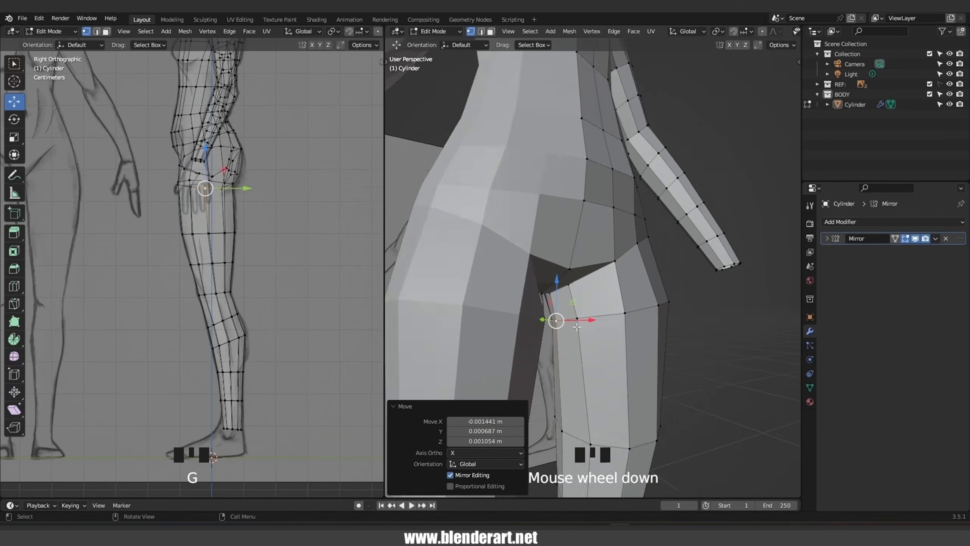
Adjust the front vertex of the upper thigh loop from the side to straighten the thigh profile.
{"action": "middle_click_drag", "start_coordinate": [552, 336], "coordinate": [433, 331]}
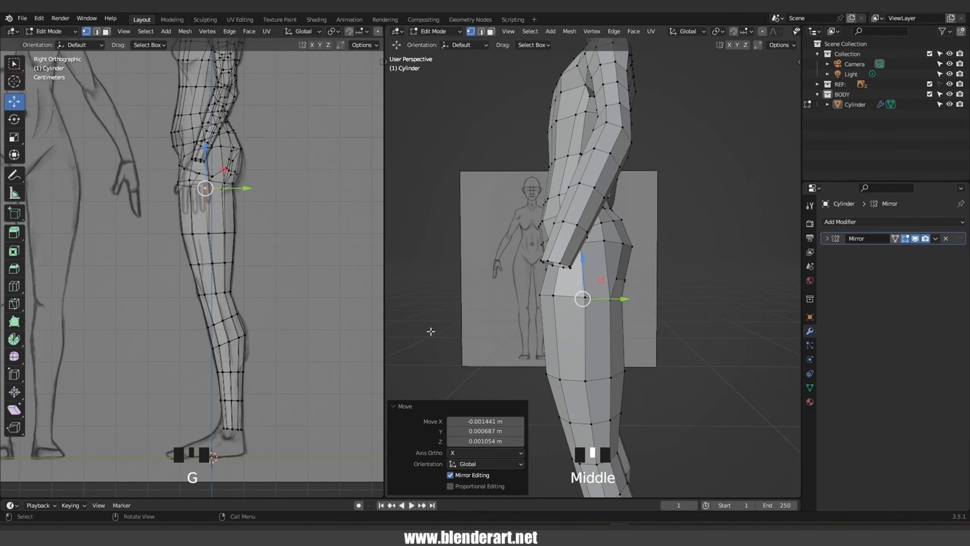
{"action": "scroll", "coordinate": [171, 135], "scroll_direction": "up", "scroll_amount": 4}
{"action": "scroll", "coordinate": [556, 316], "scroll_direction": "up", "scroll_amount": 1}
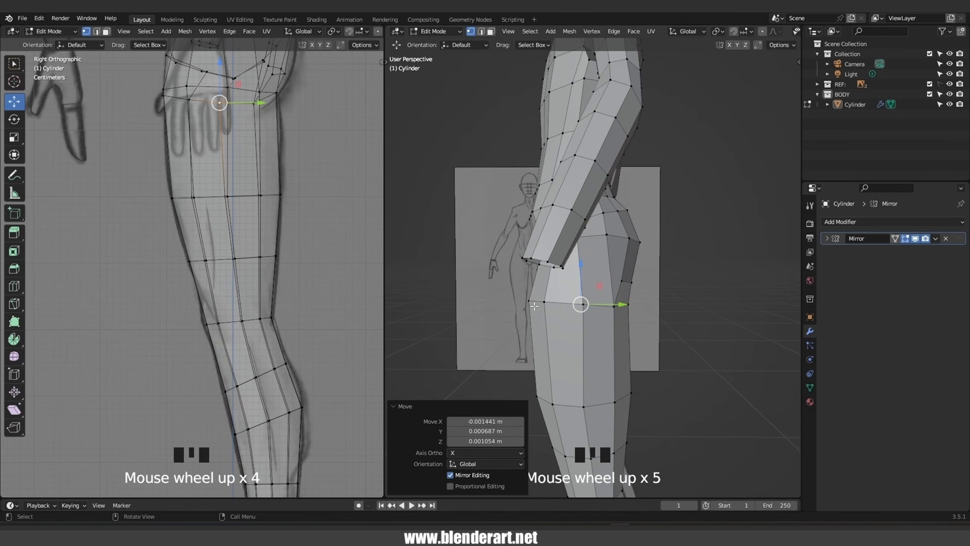
{"action": "left_click", "coordinate": [535, 305]}
{"action": "key", "text": "g"}
{"action": "left_click", "coordinate": [538, 305]}
Move the lower abdomen and front crotch vertices forward along Y, the last by about -0.025 m.
{"action": "middle_click_drag", "start_coordinate": [535, 253], "coordinate": [539, 289]}
{"action": "left_click", "coordinate": [566, 263]}
{"action": "left_click_drag", "start_coordinate": [551, 264], "coordinate": [526, 251]}
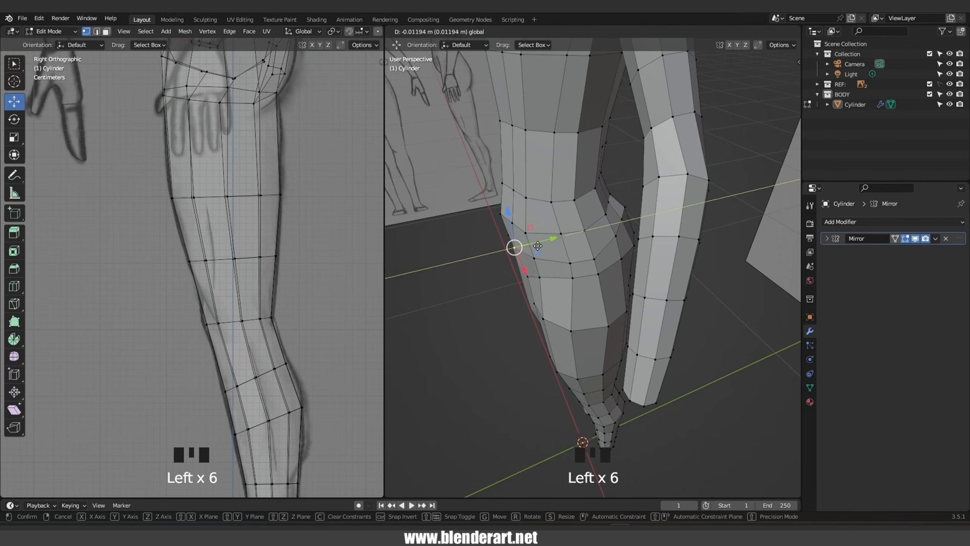
{"action": "left_click", "coordinate": [538, 246]}
{"action": "middle_click_drag", "start_coordinate": [538, 245], "coordinate": [536, 305]}
{"action": "left_click", "coordinate": [536, 306]}
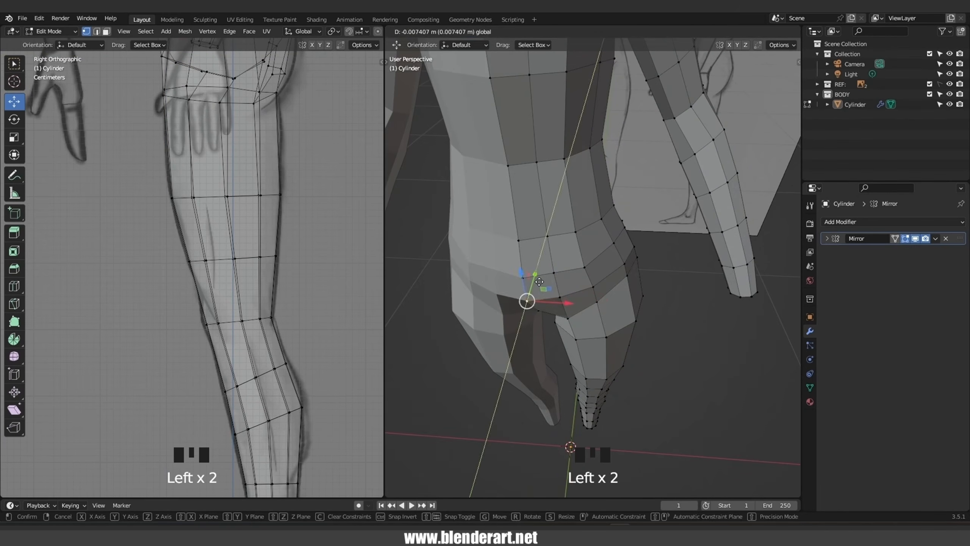
{"action": "left_click_drag", "start_coordinate": [539, 282], "coordinate": [541, 284]}
{"action": "middle_click_drag", "start_coordinate": [541, 284], "coordinate": [569, 291]}
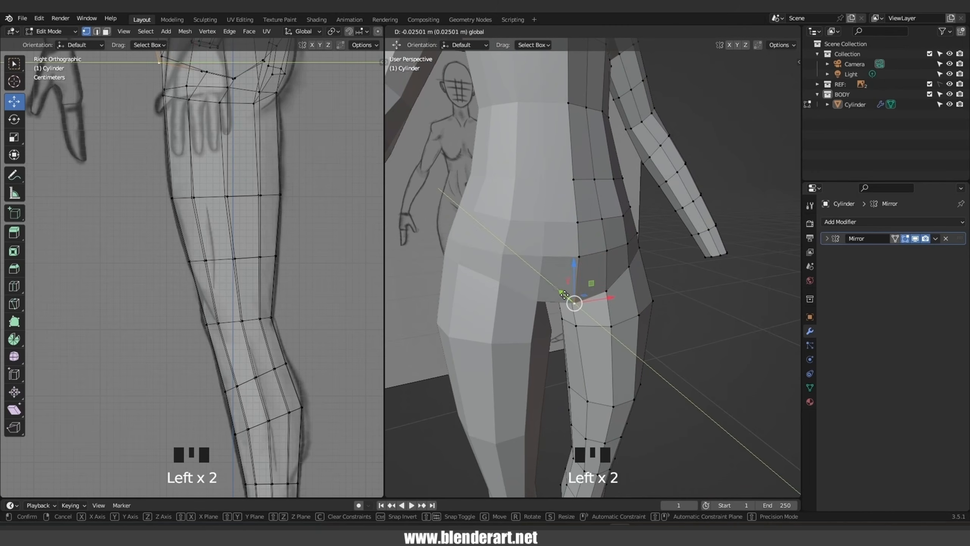
{"action": "left_click_drag", "start_coordinate": [564, 293], "coordinate": [564, 294]}
Return to object mode, save the file and examine the reshaped buttocks from behind.
{"action": "key", "text": "Tab"}
{"action": "scroll", "coordinate": [604, 299], "scroll_direction": "down", "scroll_amount": 2}
{"action": "middle_click_drag", "start_coordinate": [604, 299], "coordinate": [359, 298]}
{"action": "key", "text": "ctrl+s"}
{"action": "scroll", "coordinate": [600, 288], "scroll_direction": "up", "scroll_amount": 3}
{"action": "middle_click_drag", "start_coordinate": [600, 288], "coordinate": [619, 341]}
{"action": "scroll", "coordinate": [620, 243], "scroll_direction": "up", "scroll_amount": 2}
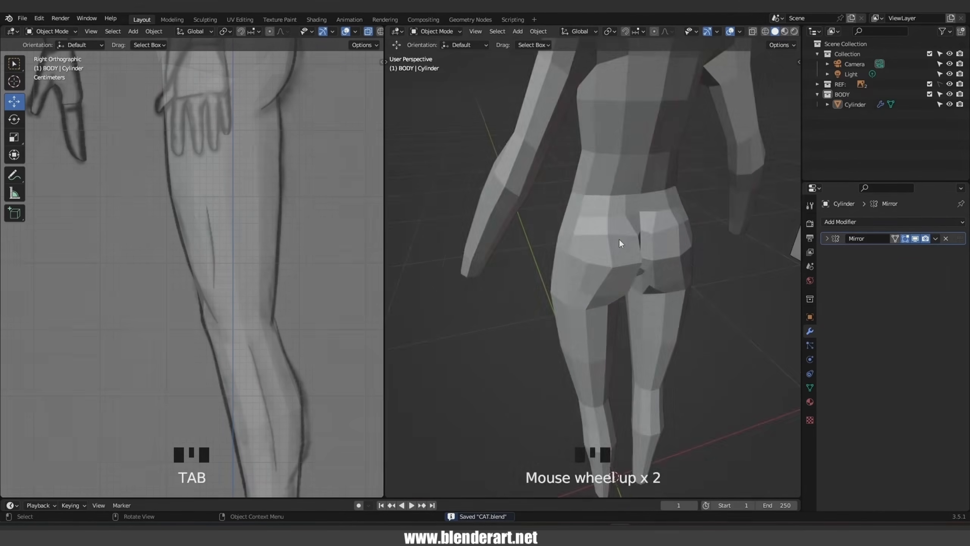